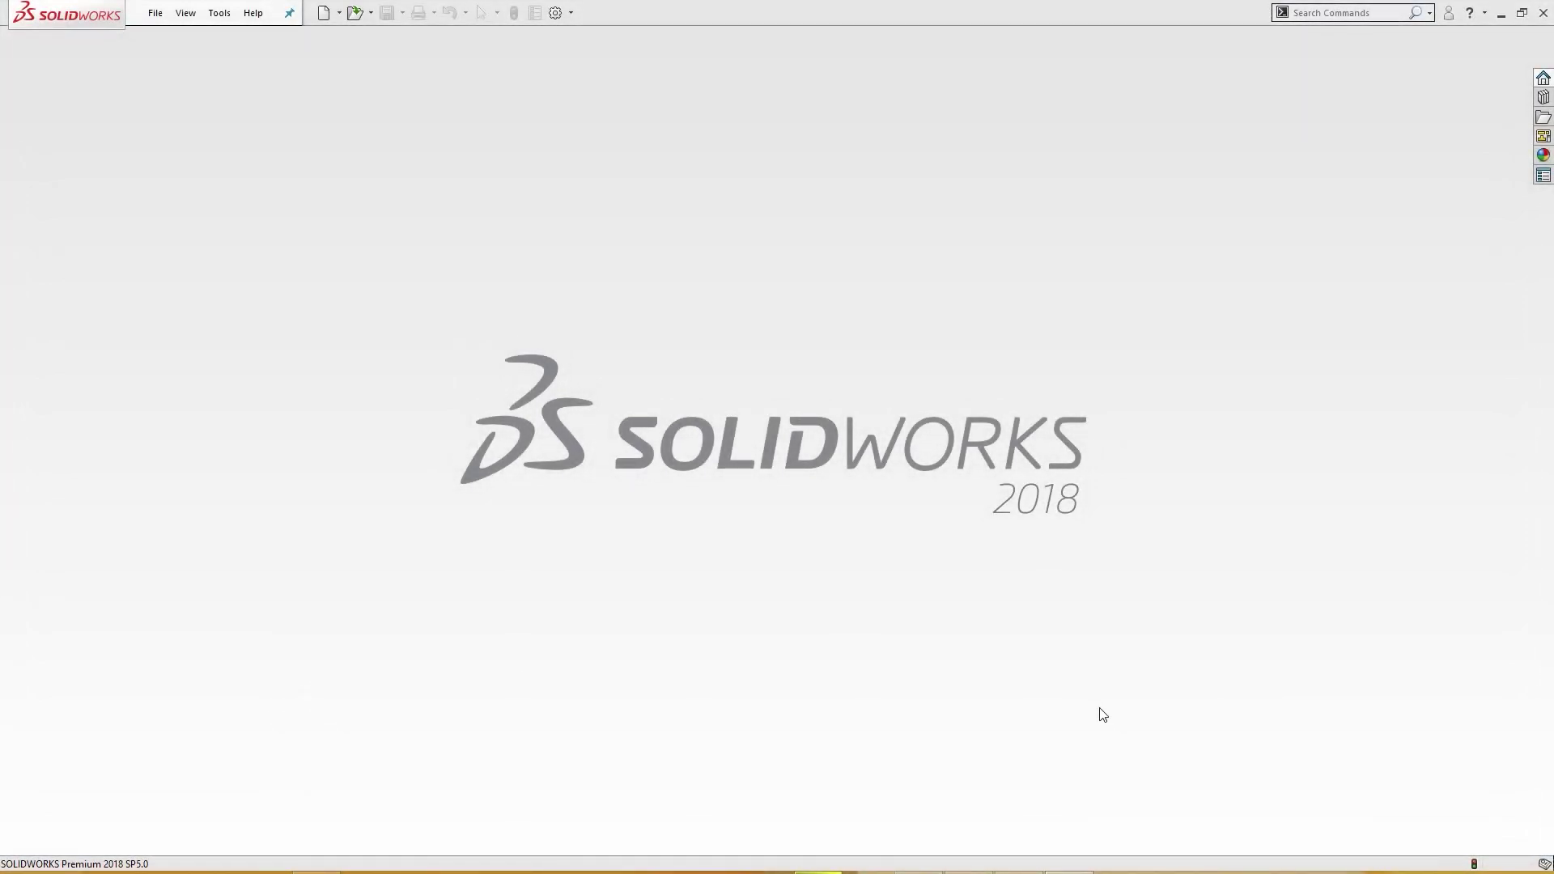
# - Open the Phase 1 fork drawing in Windows Photo Viewer to review its R24, R11, 67 and 40 dimensions
pyautogui.moveTo(963, 871)
pyautogui.click(963, 789)
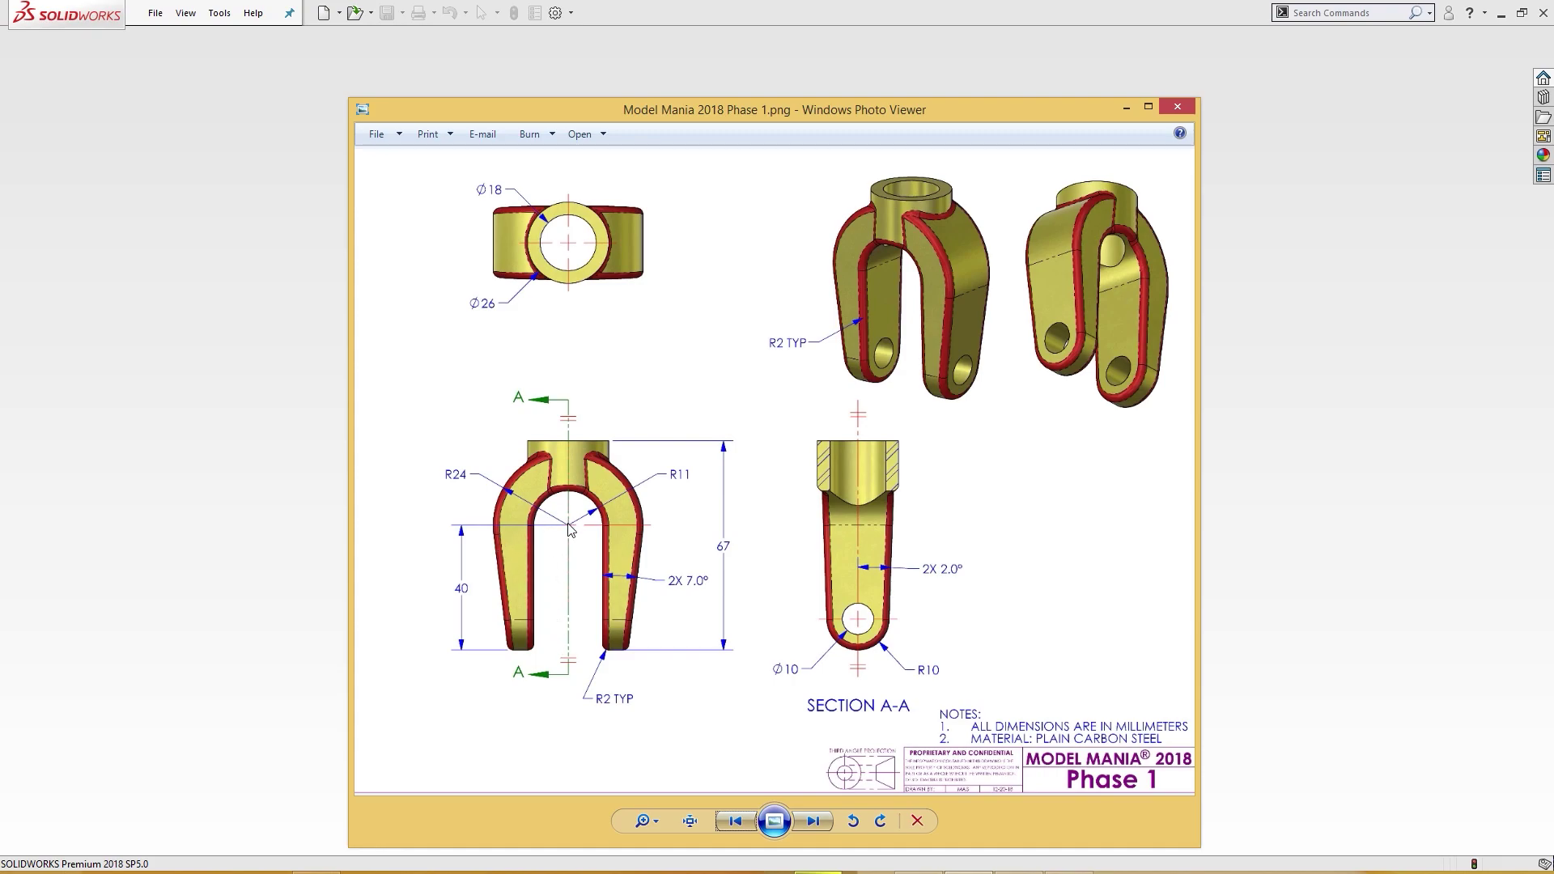
# - Minimize the reference drawing and create a new part from the Custom ANSI template
pyautogui.click(1125, 107)
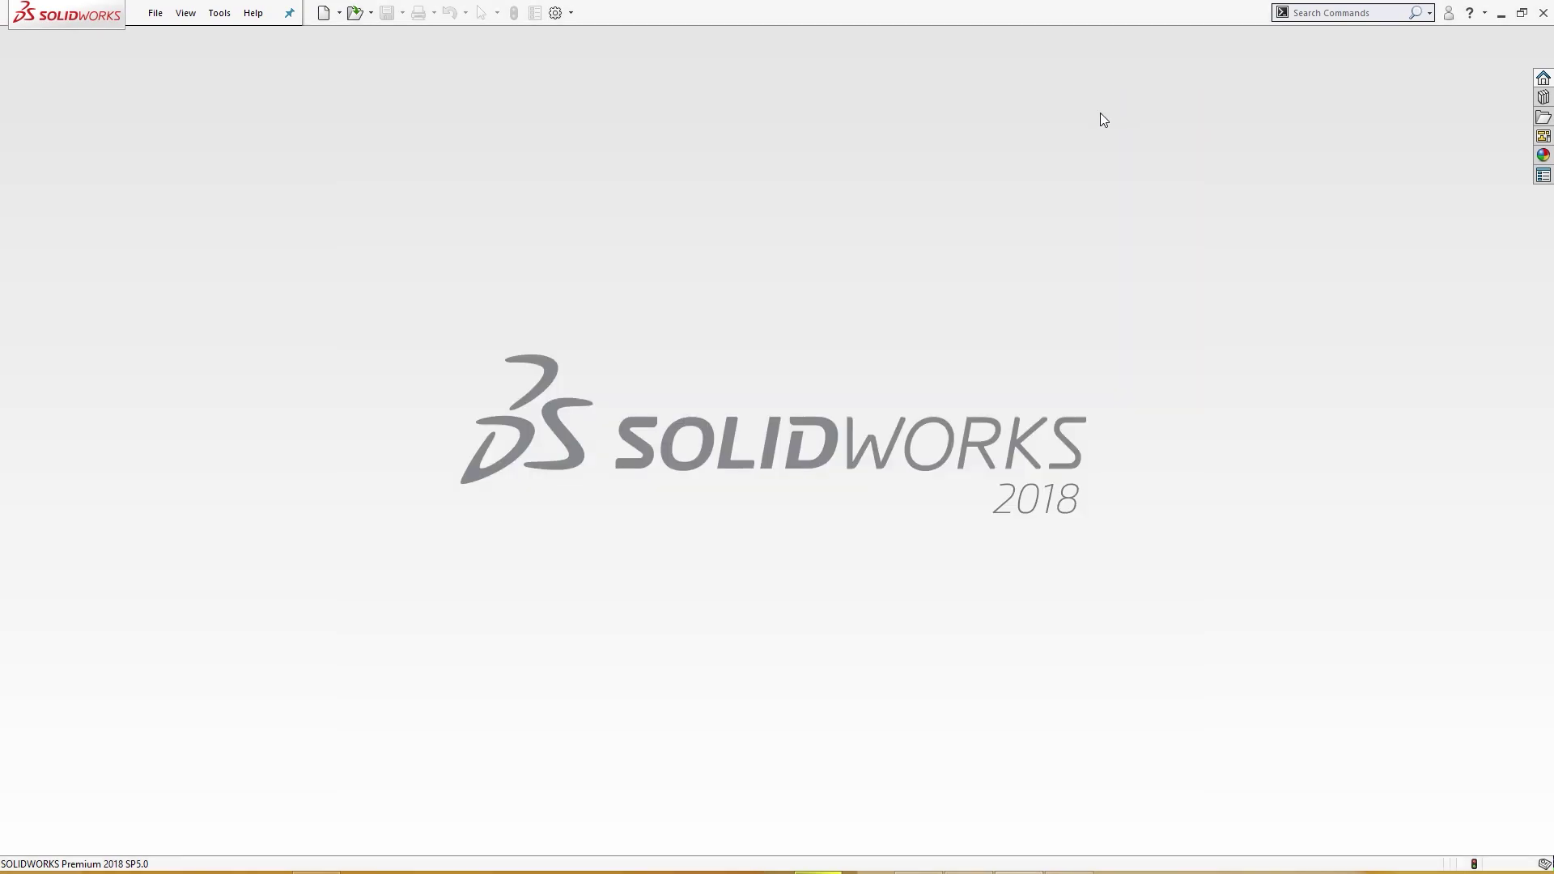
pyautogui.click(323, 13)
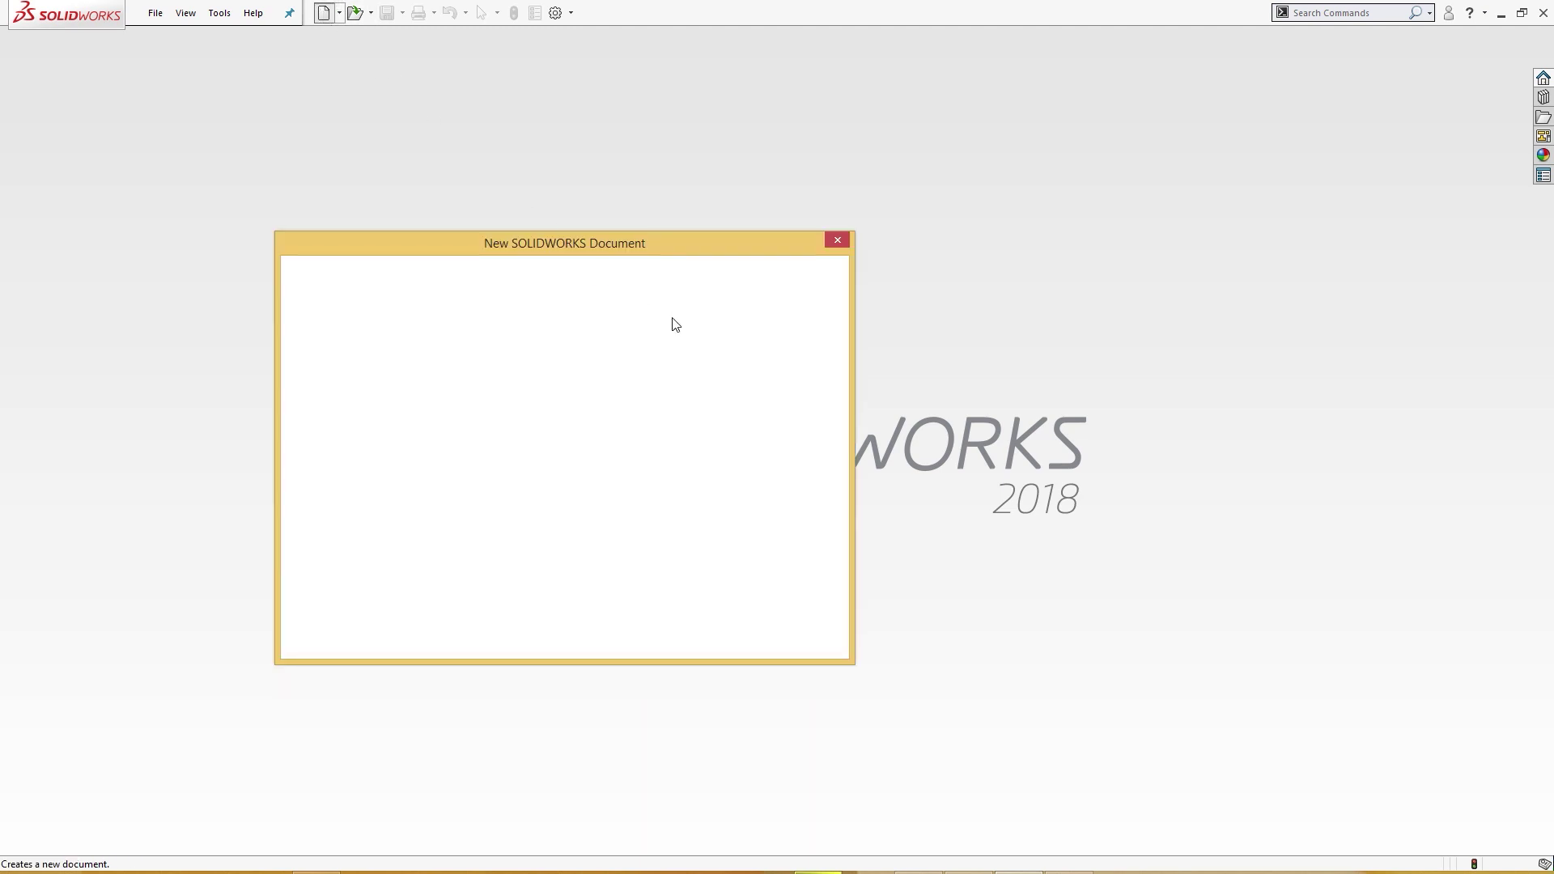
pyautogui.click(506, 303)
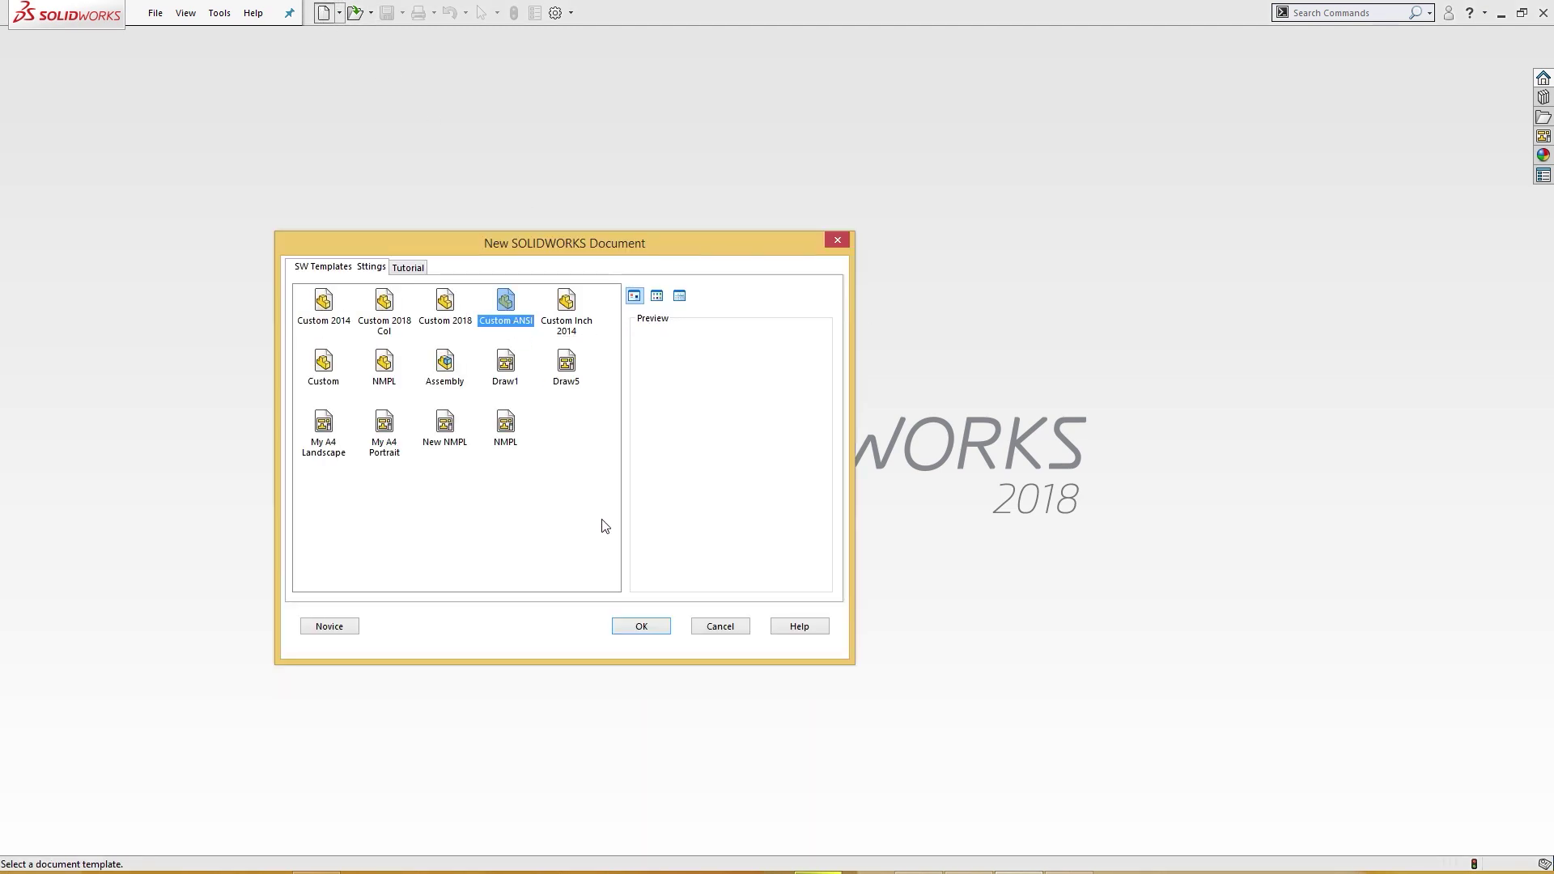
pyautogui.click(639, 627)
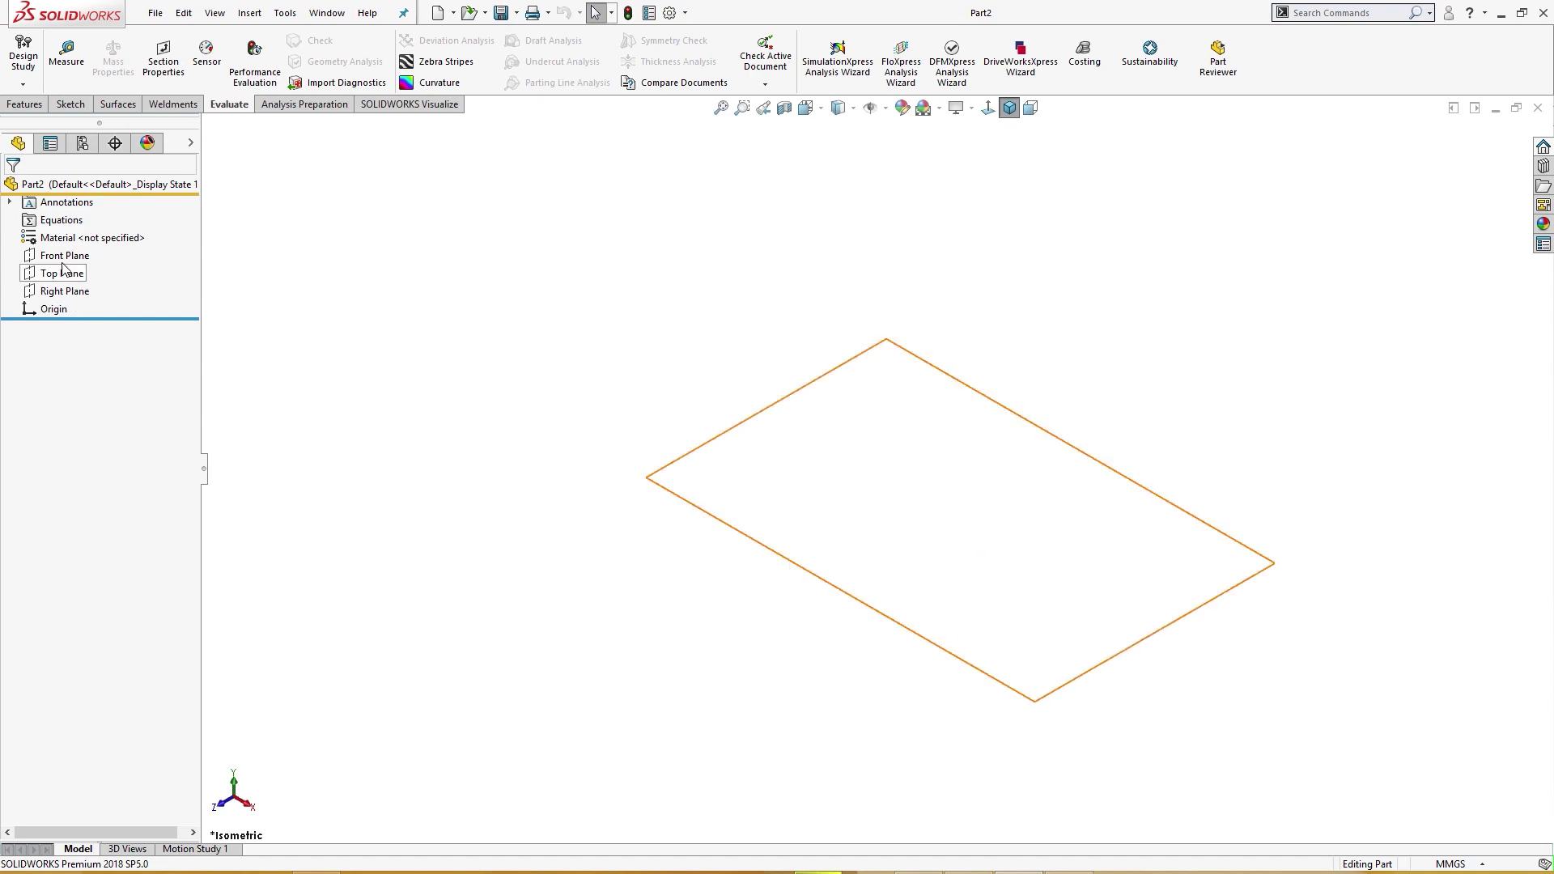
# - On the Front Plane, sketch a 40 mm vertical construction line upward from the origin
pyautogui.click(72, 257)
pyautogui.click(104, 236)
pyautogui.moveTo(415, 405); pyautogui.dragTo(496, 330, button='right')
pyautogui.click(877, 470)
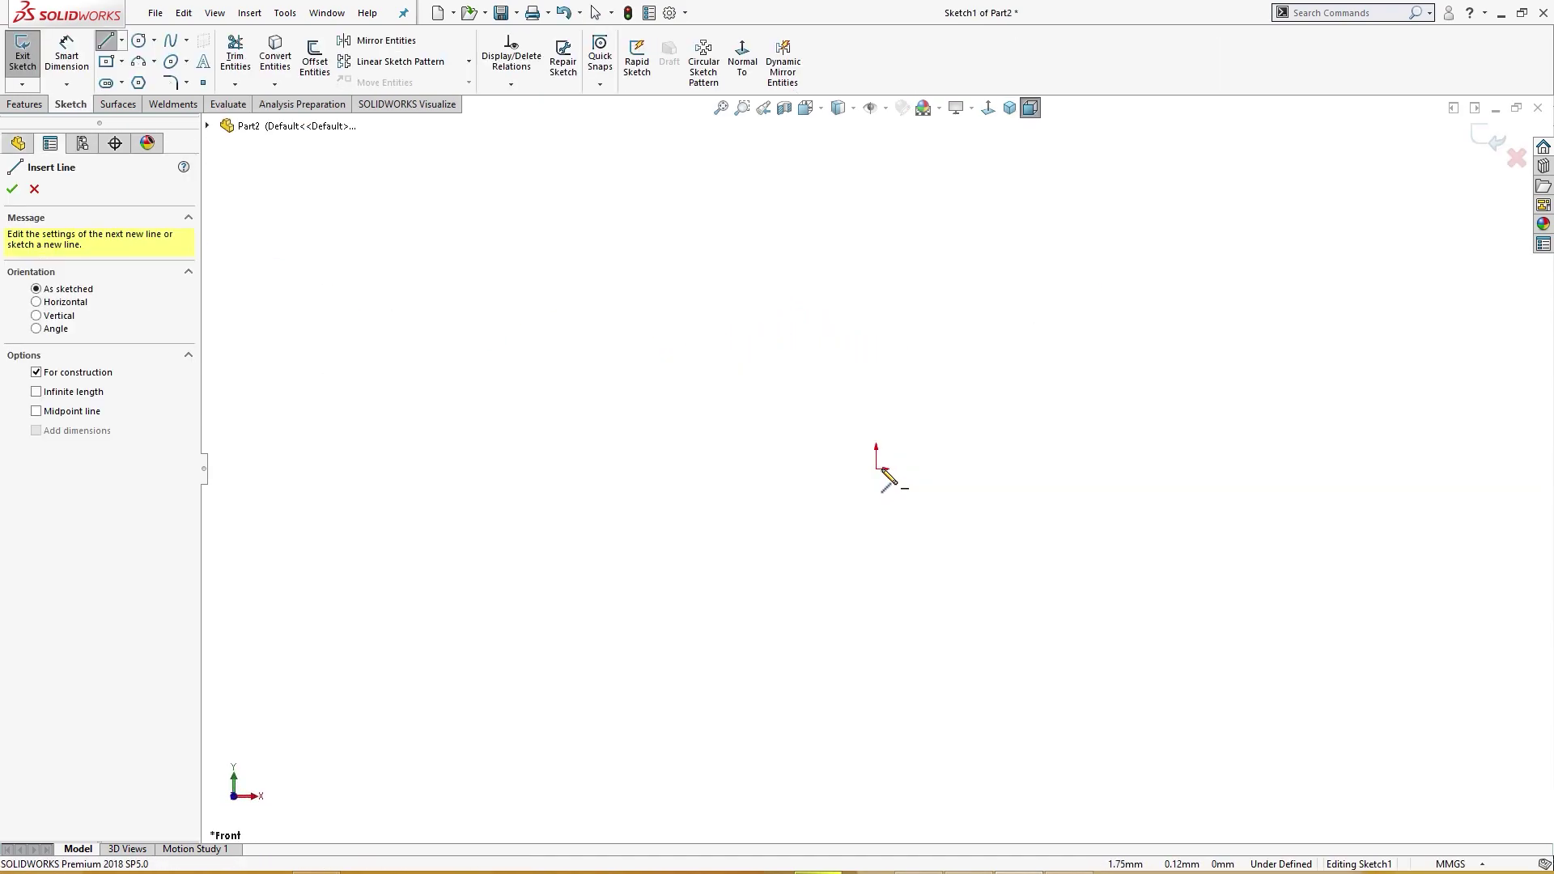
pyautogui.press('Escape')
pyautogui.press('Escape')
pyautogui.press('l')
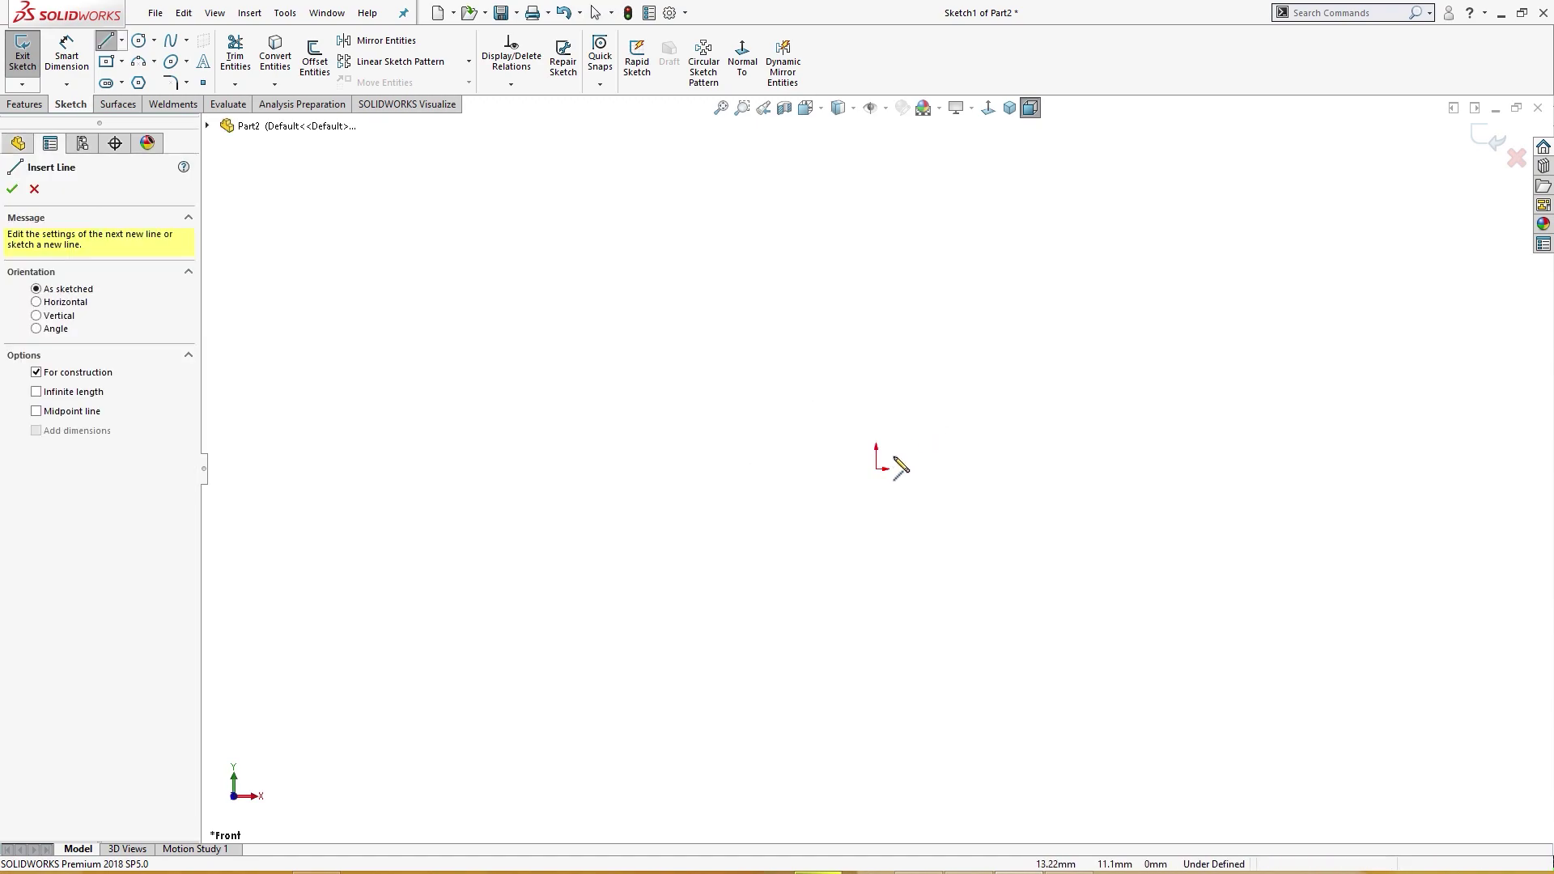
pyautogui.click(876, 469)
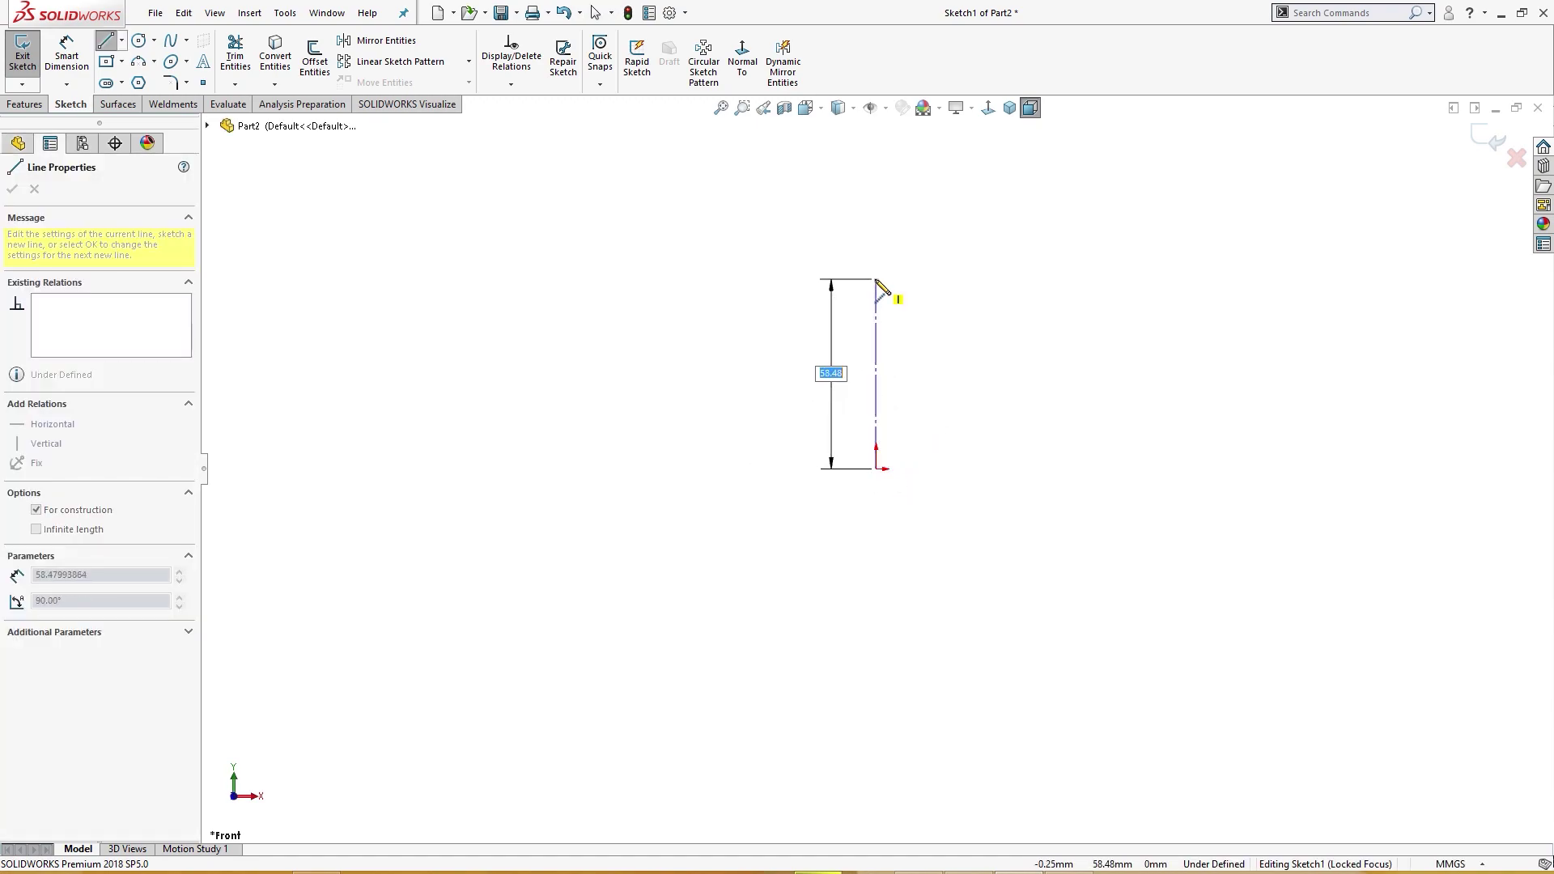
pyautogui.write('40')
pyautogui.press('Return')
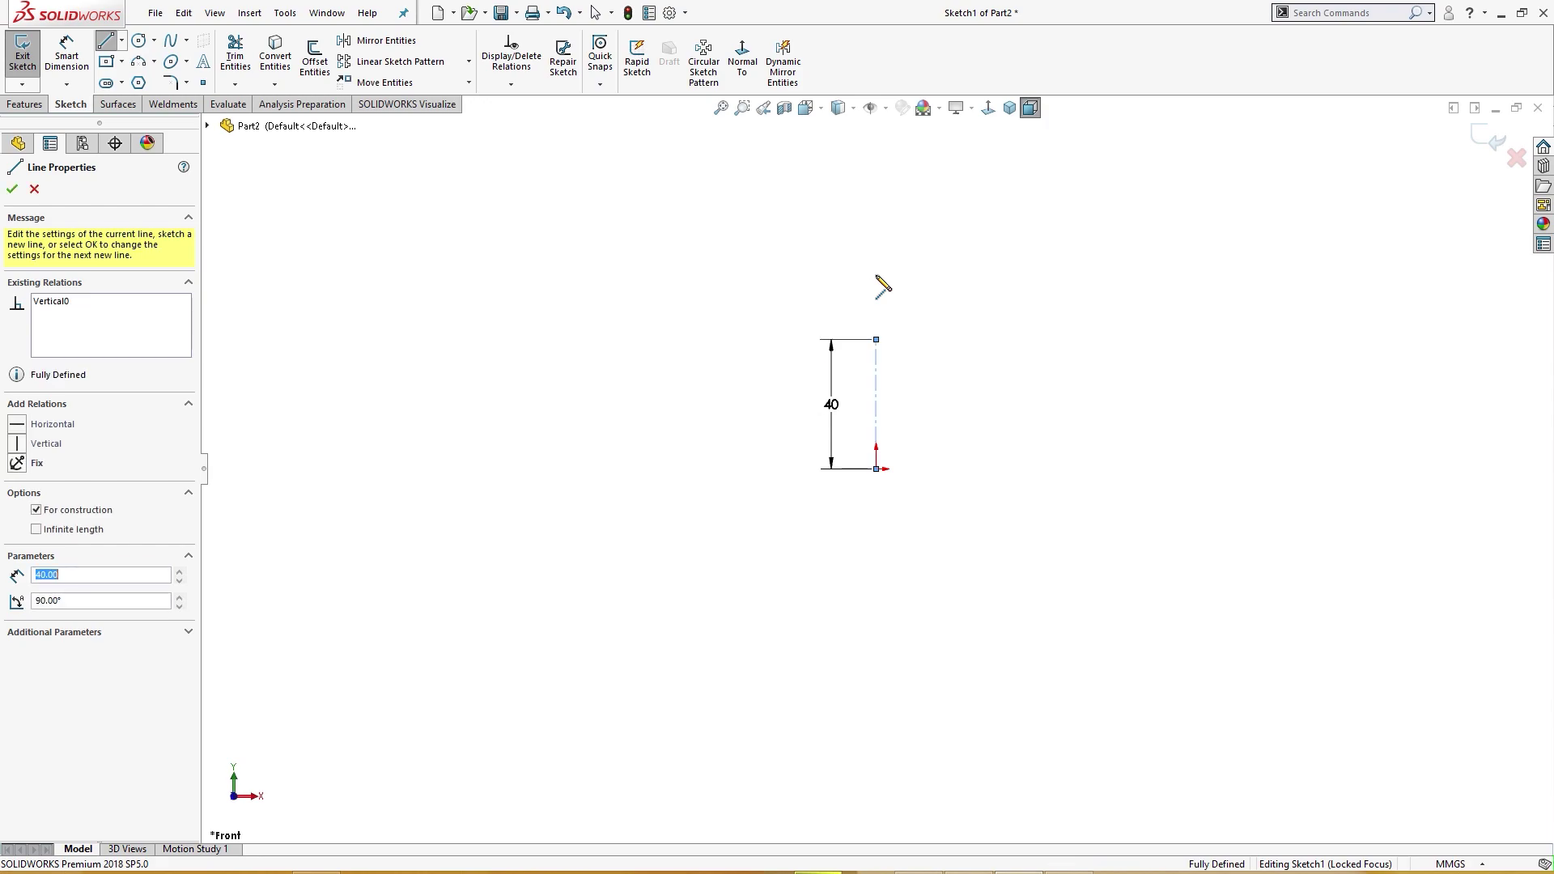
pyautogui.press('Escape')
pyautogui.press('Escape')
# - Draw concentric Ø48 and Ø22 (11*2) circles centred on the line's top endpoint
pyautogui.moveTo(925, 304); pyautogui.dragTo(1026, 308, button='right')
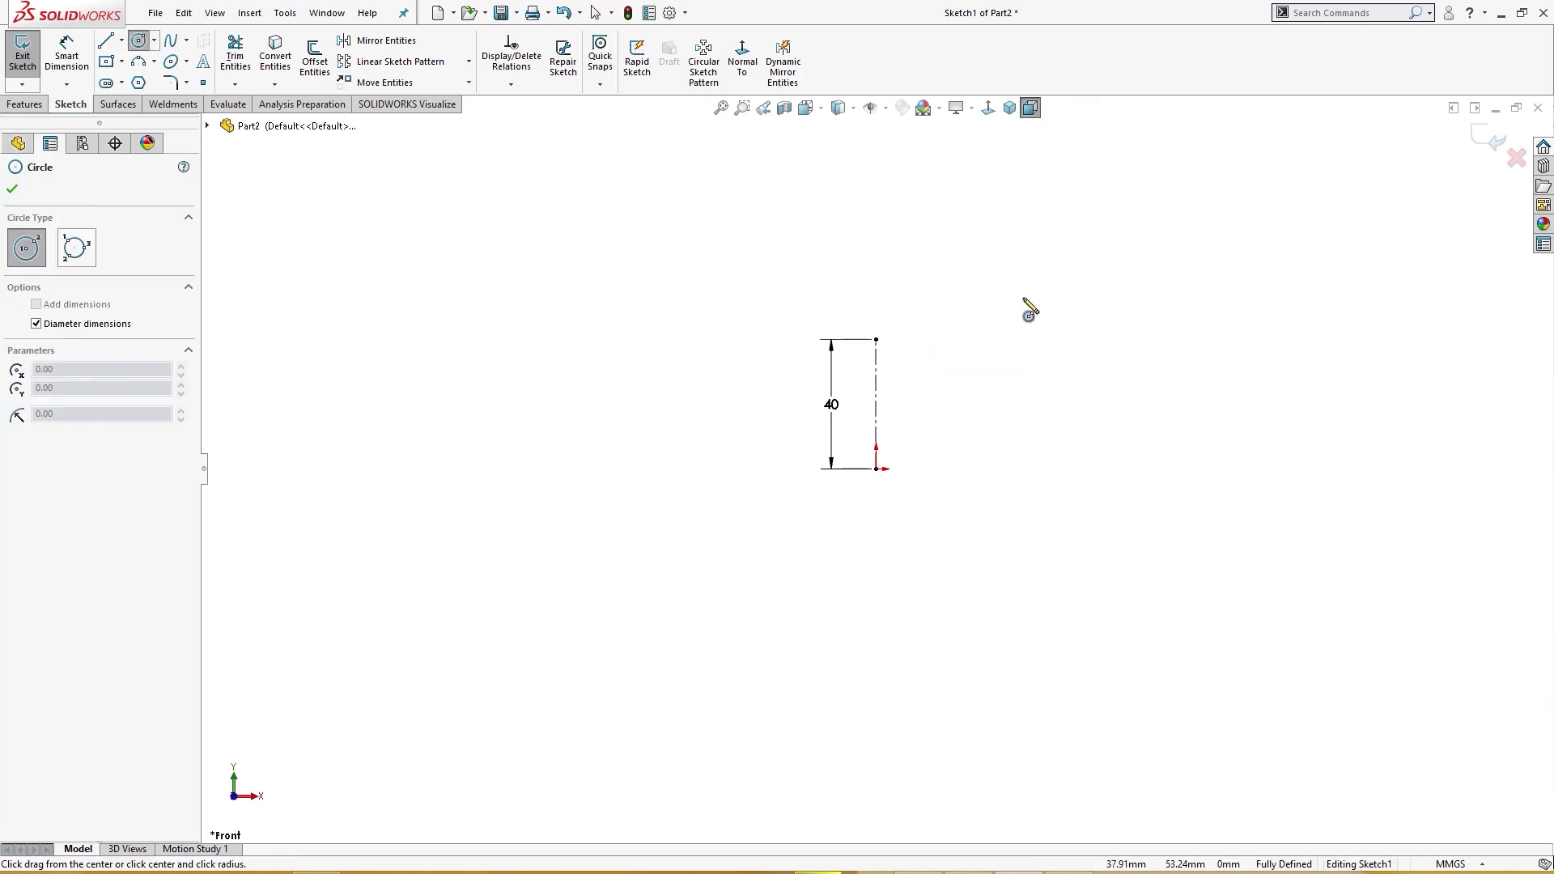
pyautogui.click(876, 340)
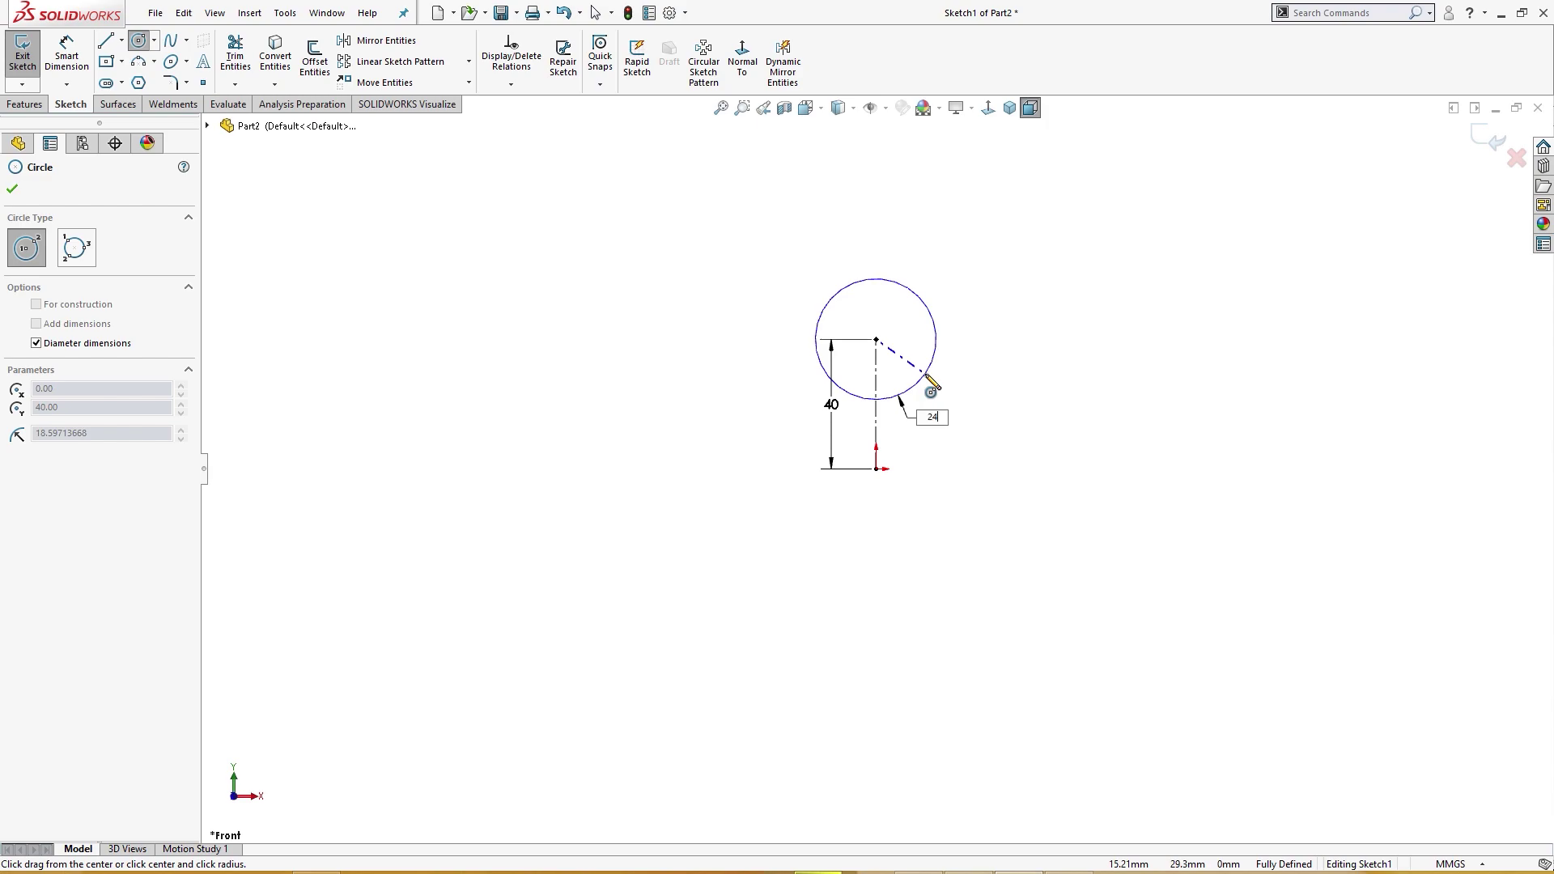
pyautogui.press('Return')
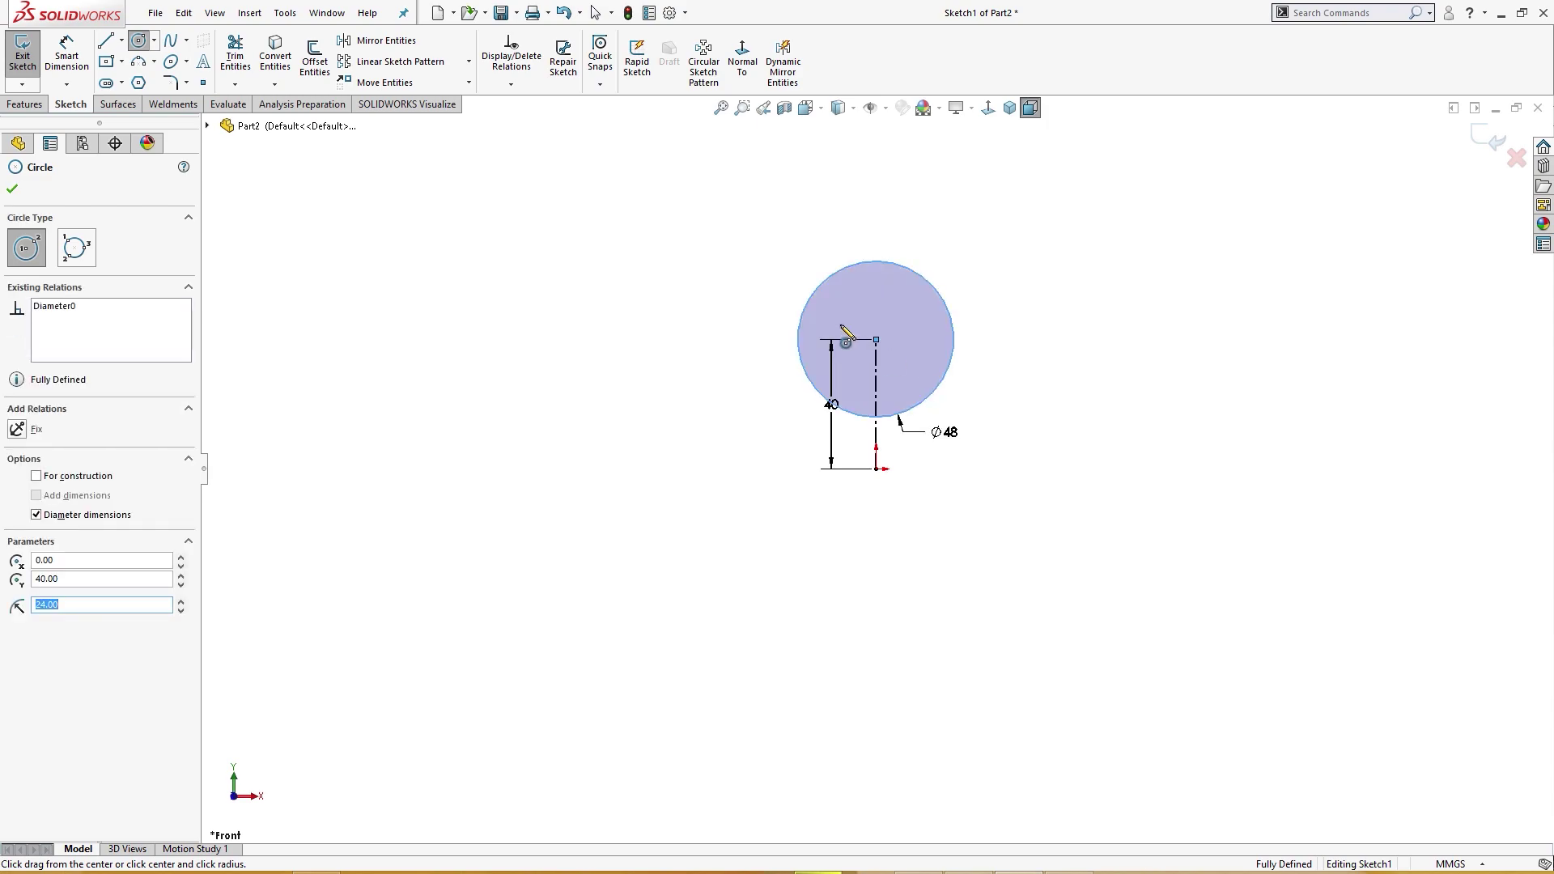
pyautogui.click(877, 340)
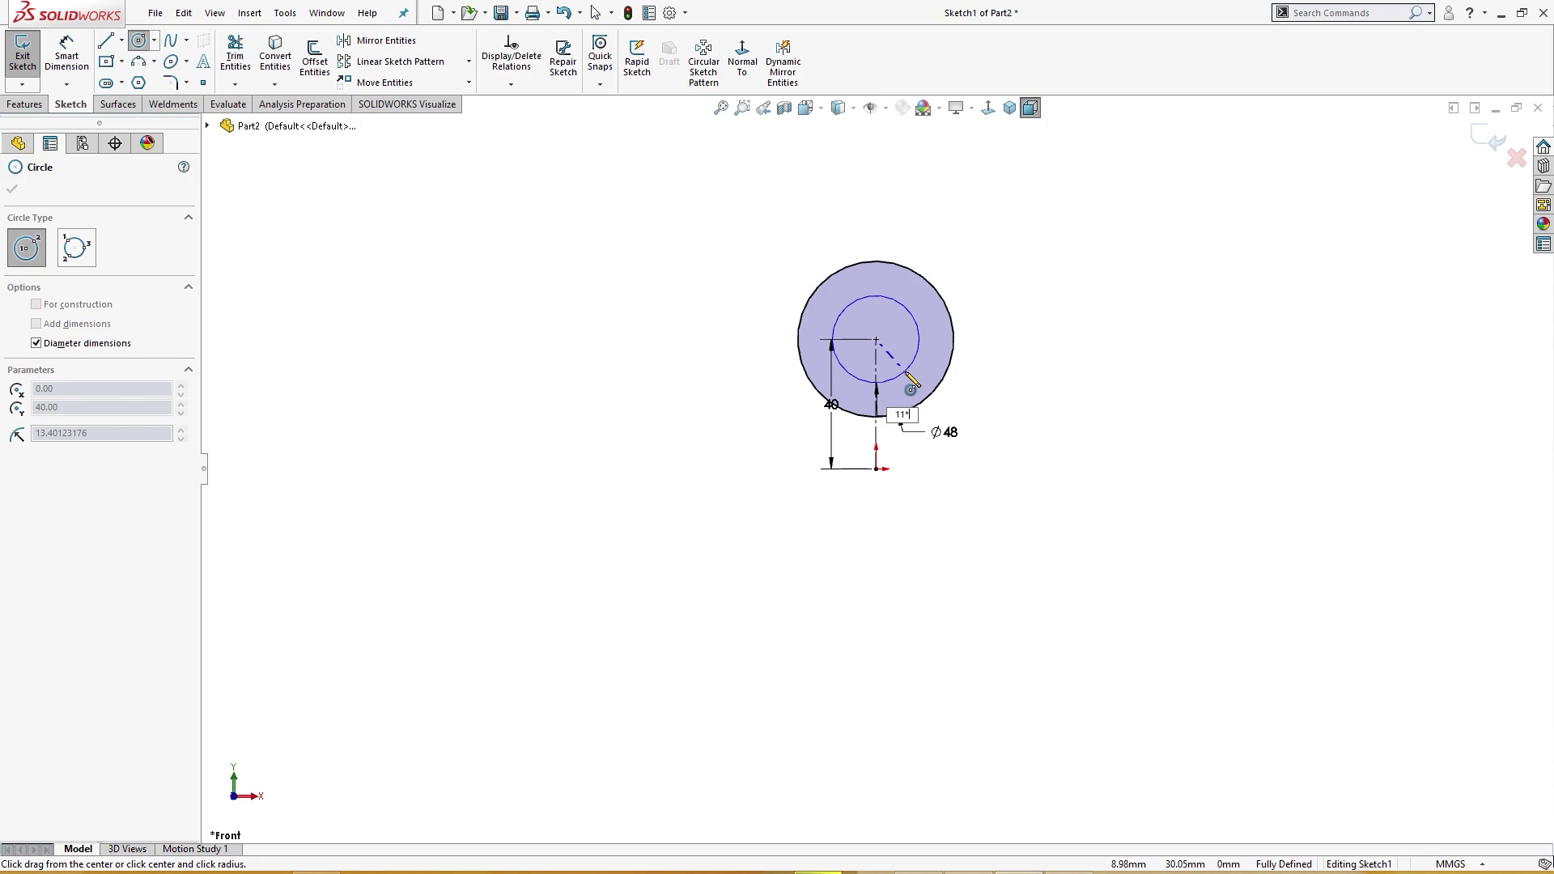
pyautogui.write('11*2')
pyautogui.press('Return')
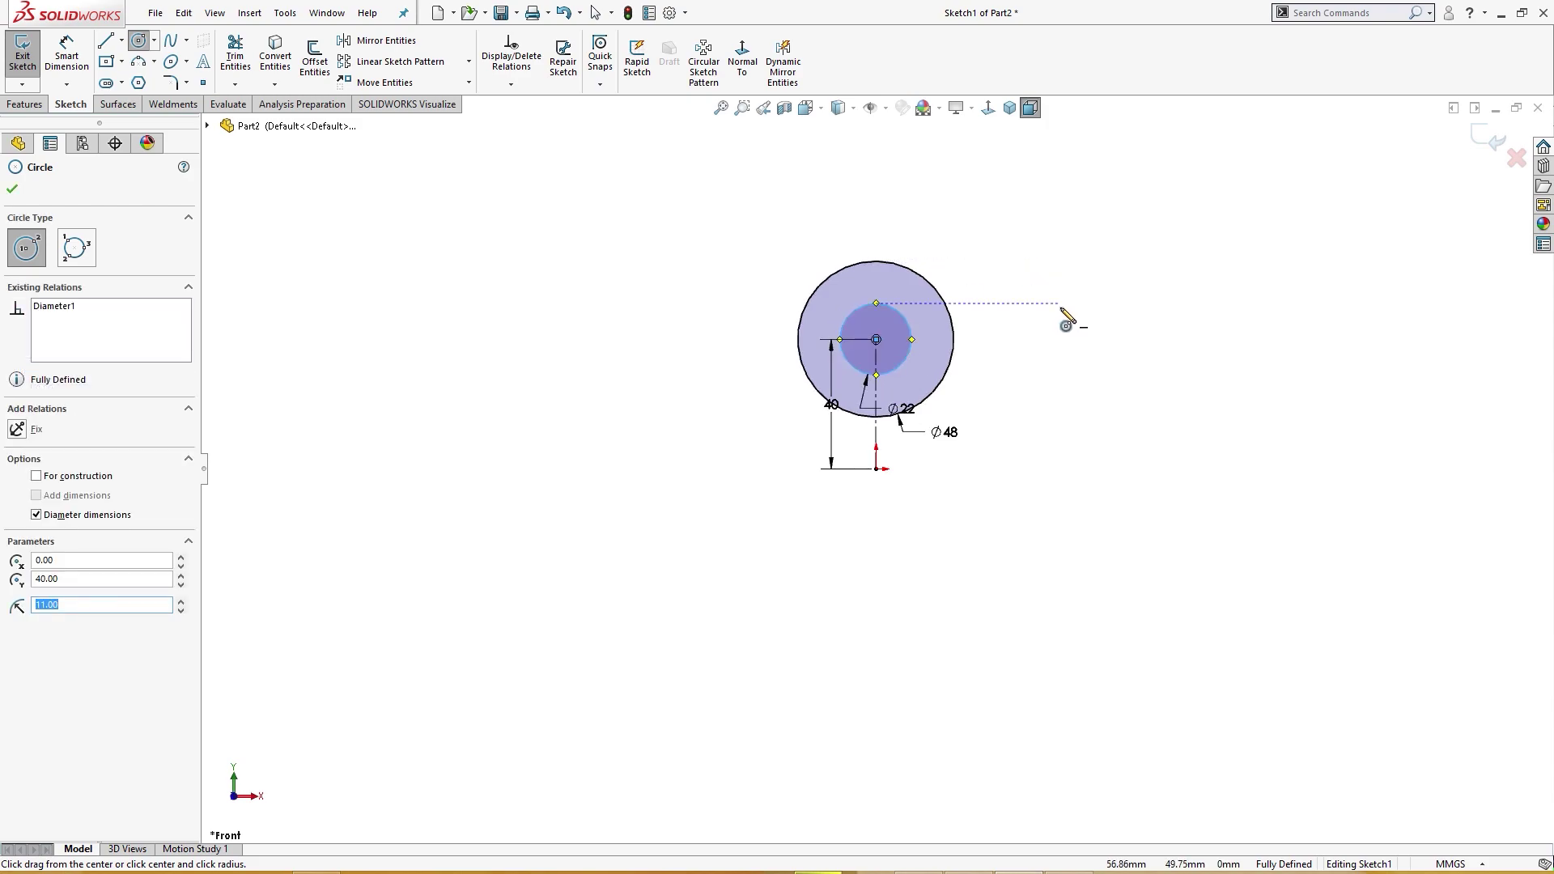
pyautogui.press('Escape')
# - Move the Ø48 dimension right, the Ø22 dimension up and the 40 dimension left
pyautogui.moveTo(1027, 305); pyautogui.dragTo(985, 382, button='right')
pyautogui.press('Escape')
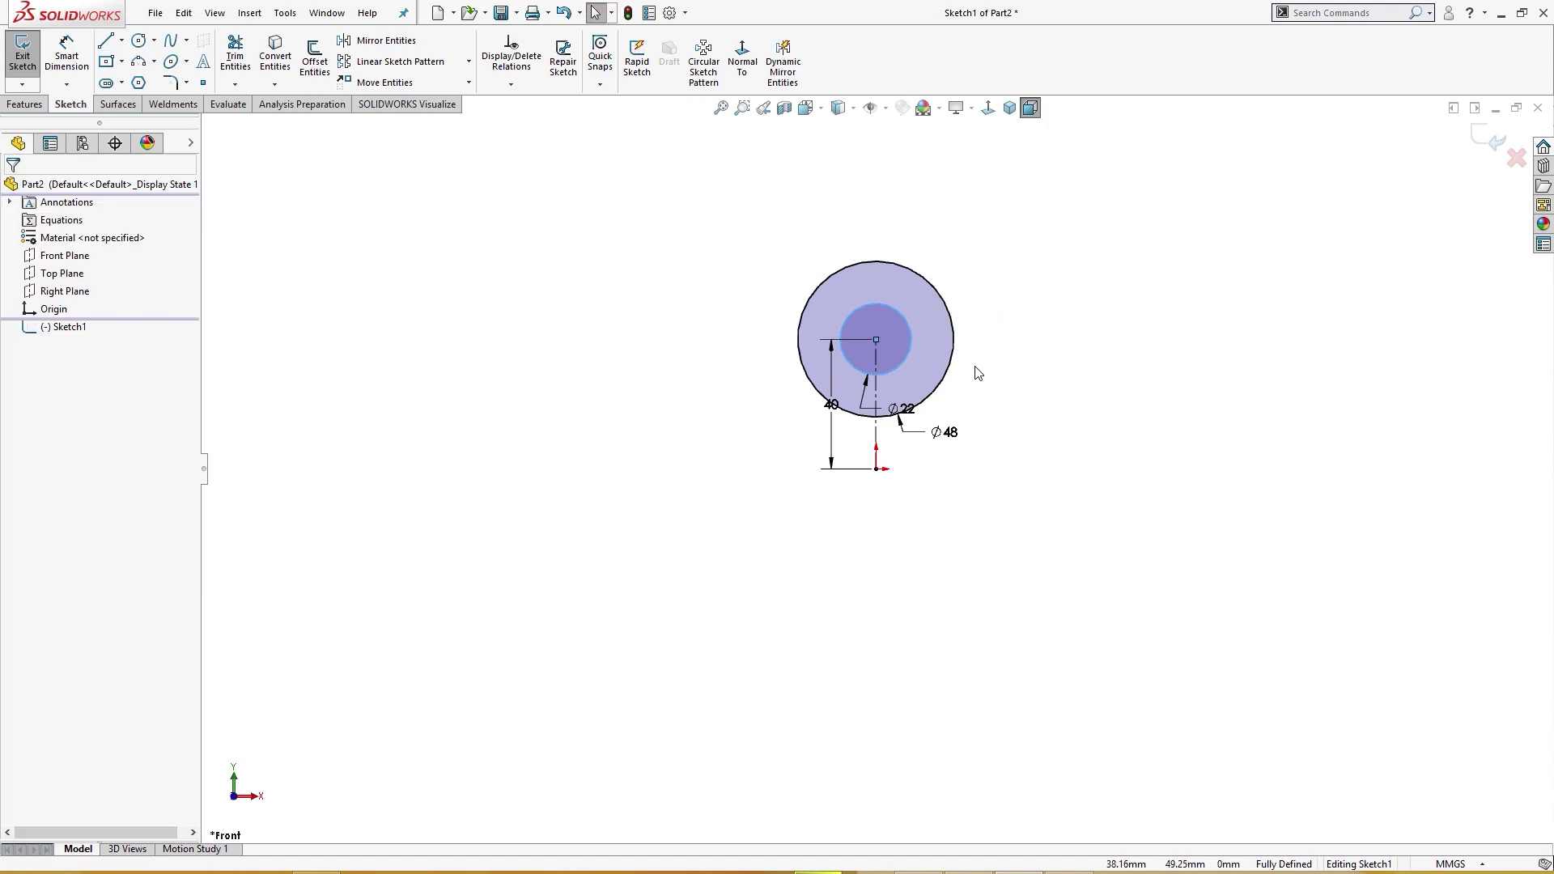
pyautogui.moveTo(957, 438); pyautogui.dragTo(1037, 418)
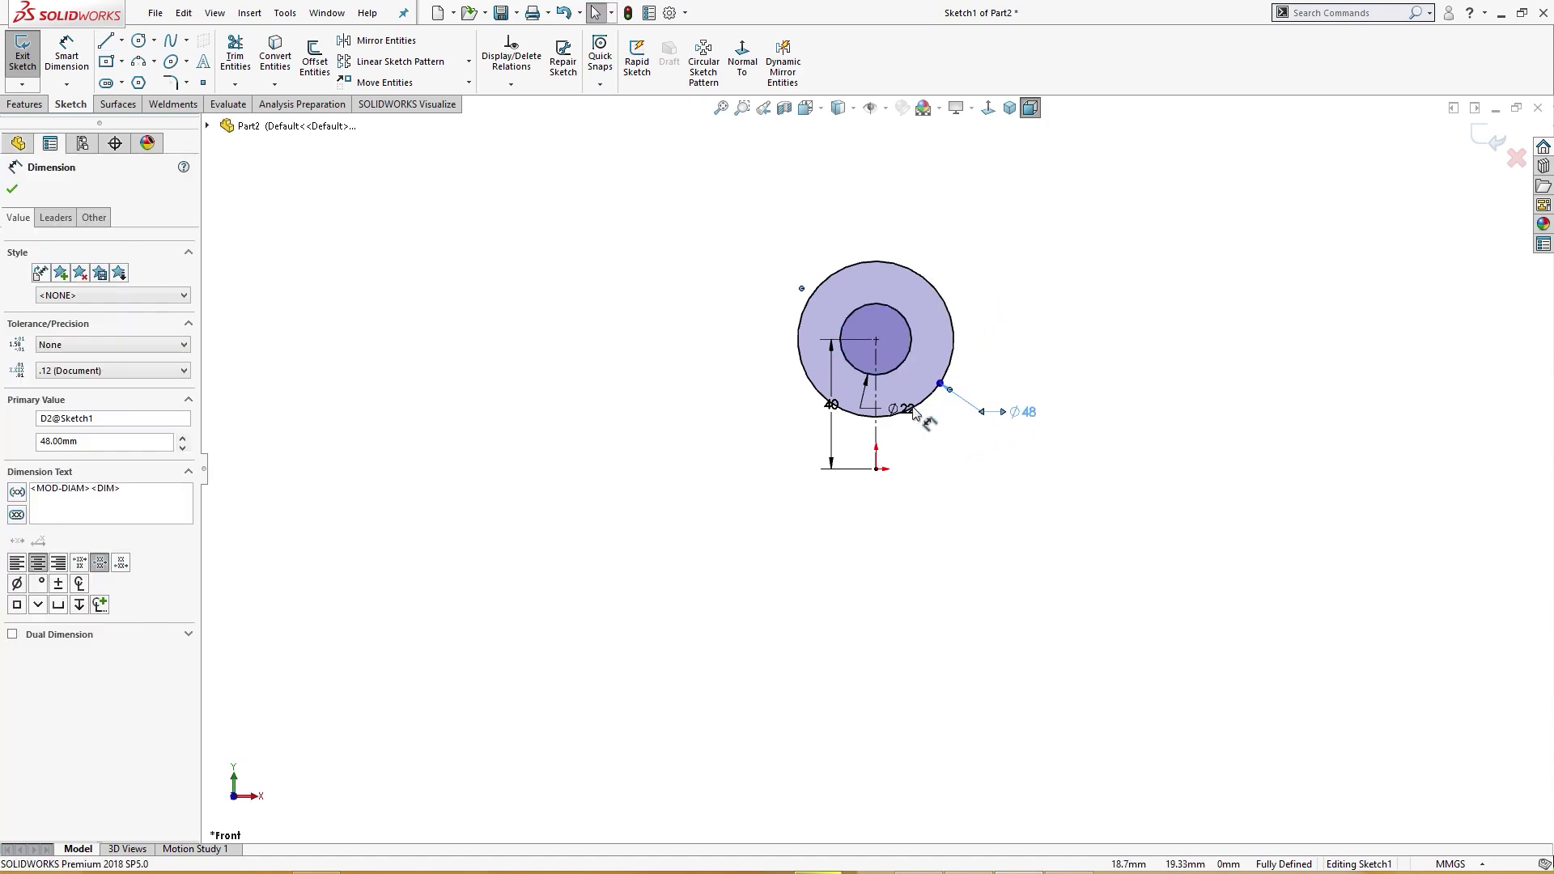
pyautogui.moveTo(937, 344)
pyautogui.mouseDown()
pyautogui.moveTo(1023, 243)
pyautogui.moveTo(1008, 240)
pyautogui.mouseUp()
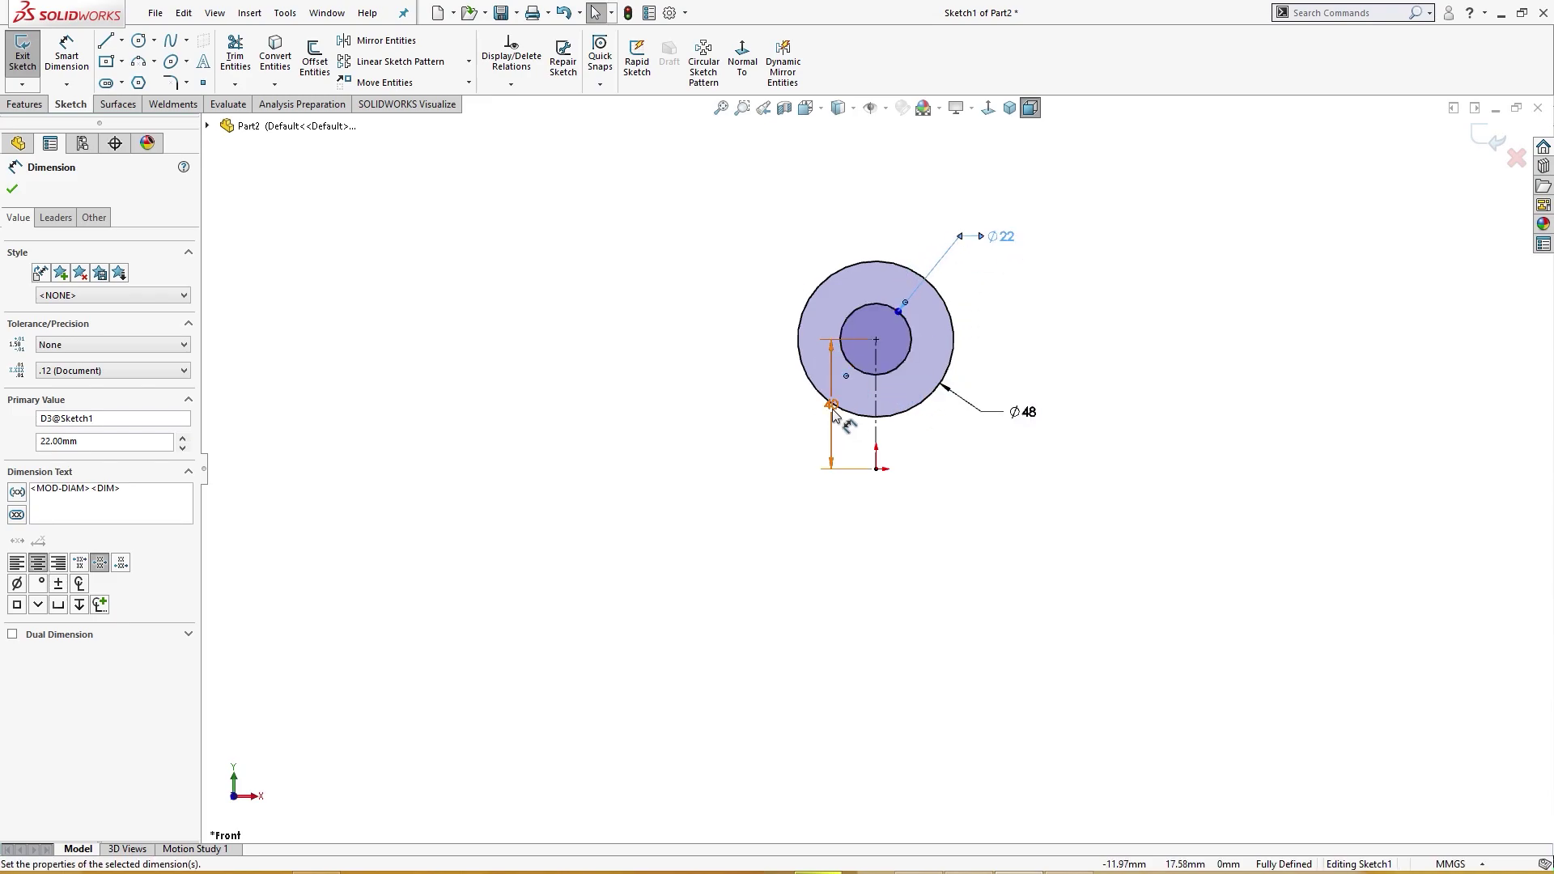
pyautogui.moveTo(834, 415); pyautogui.dragTo(710, 413)
pyautogui.click(819, 441)
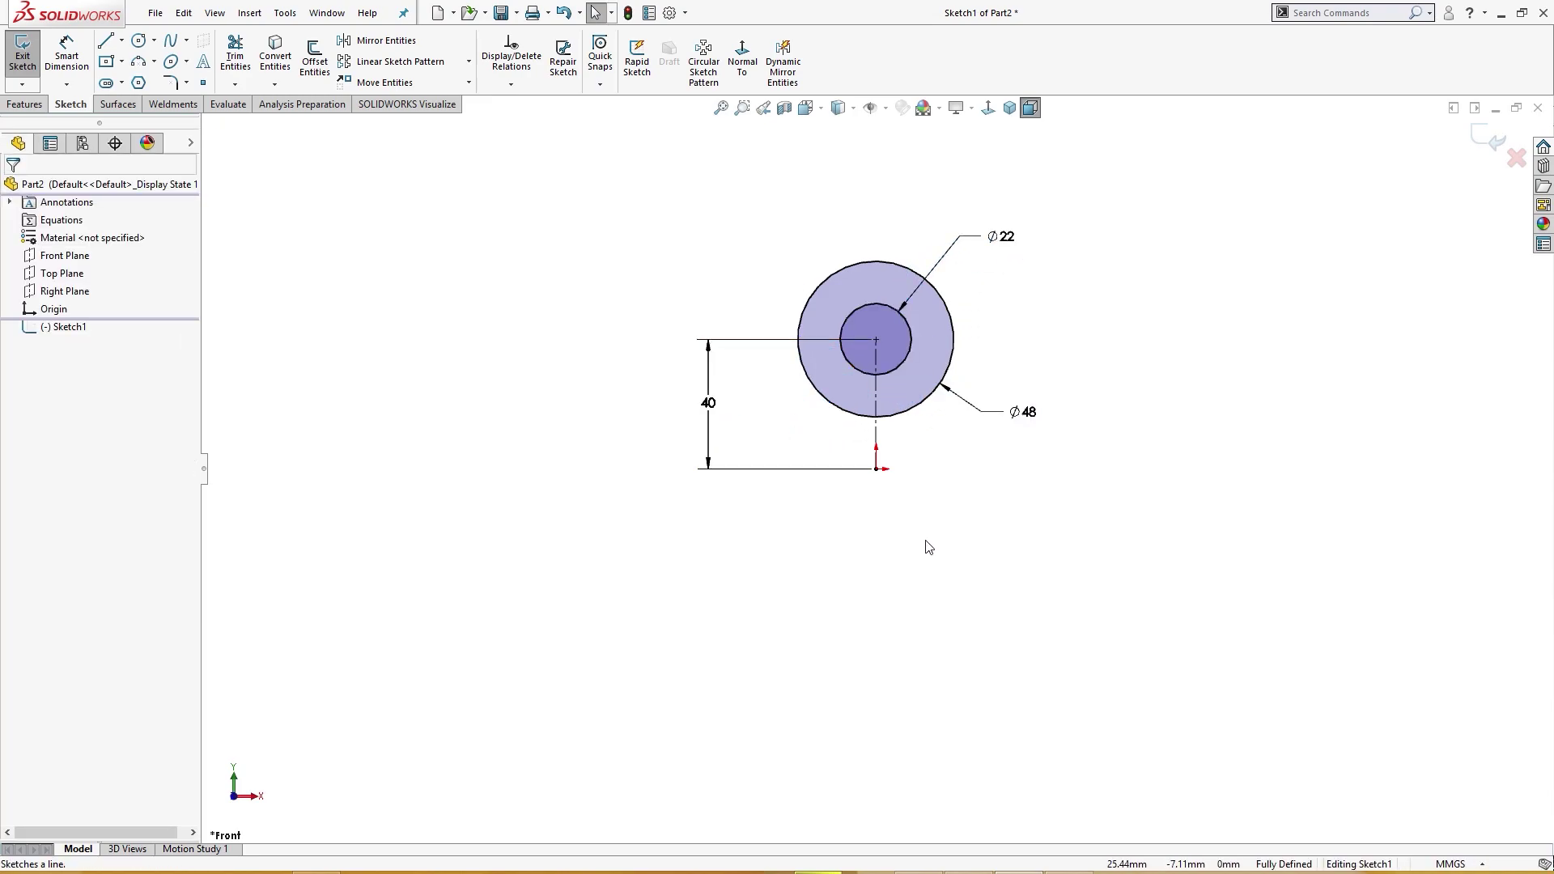
# - Draw the left arm: a vertical line, a short horizontal base, and a slanted line tangent to Ø48
pyautogui.press('l')
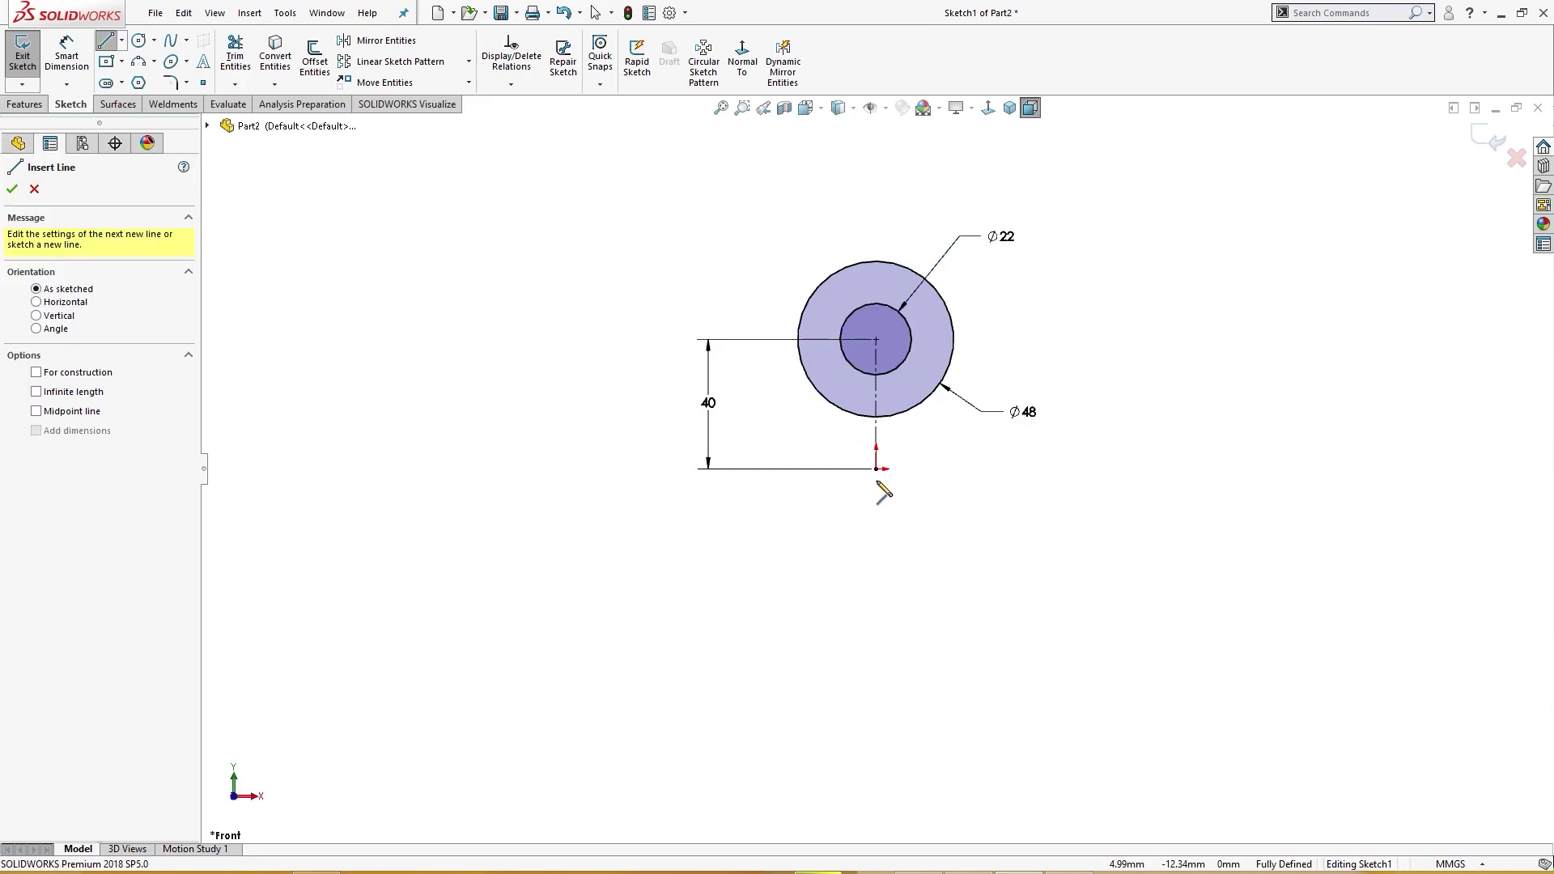
pyautogui.click(839, 339)
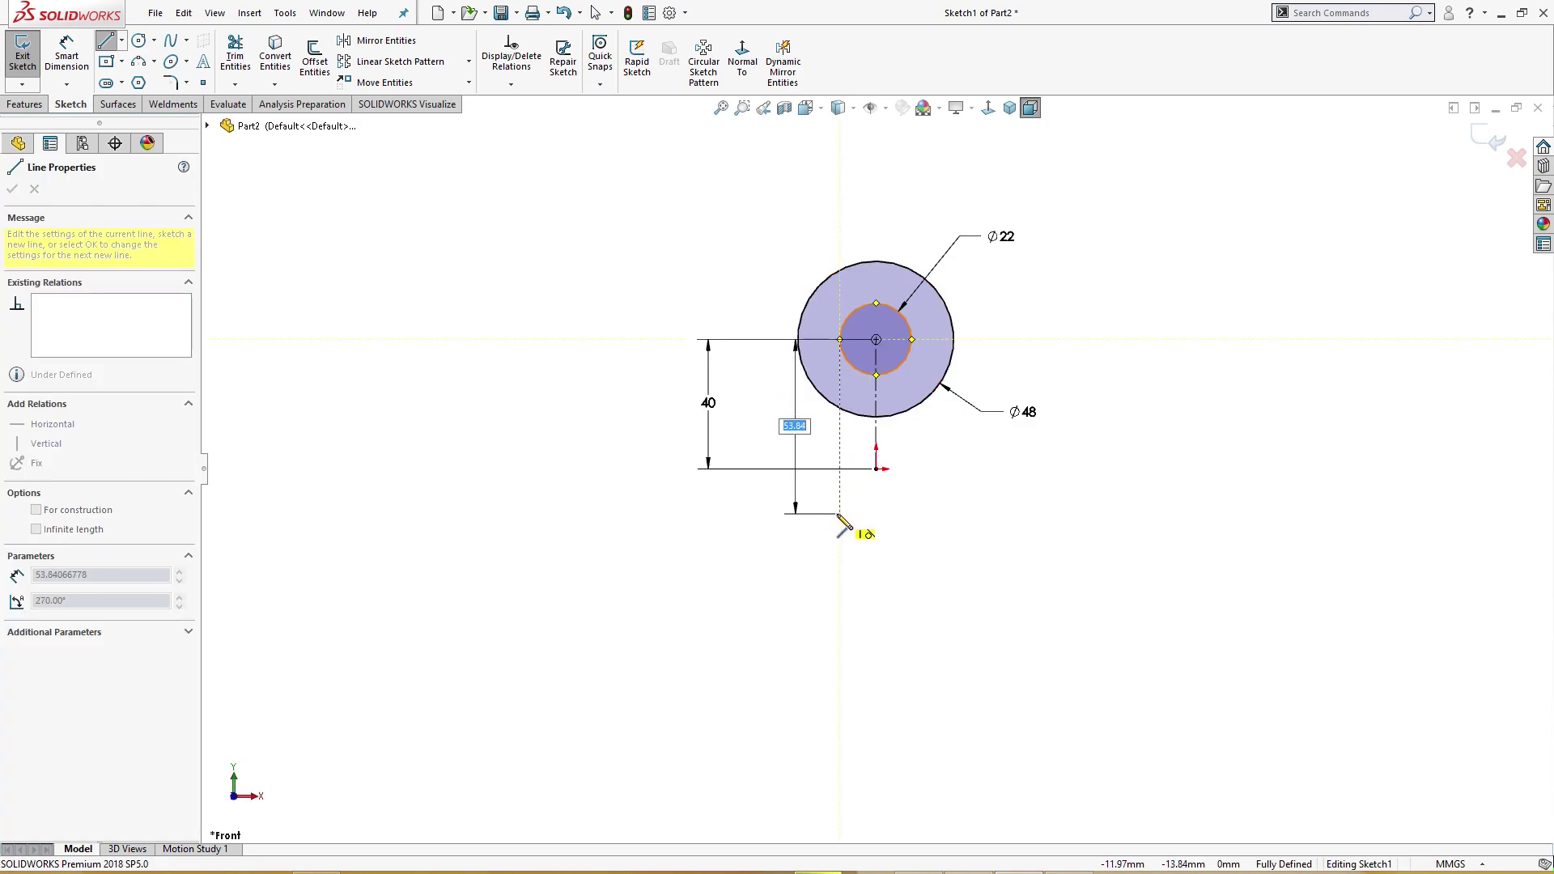
pyautogui.click(839, 469)
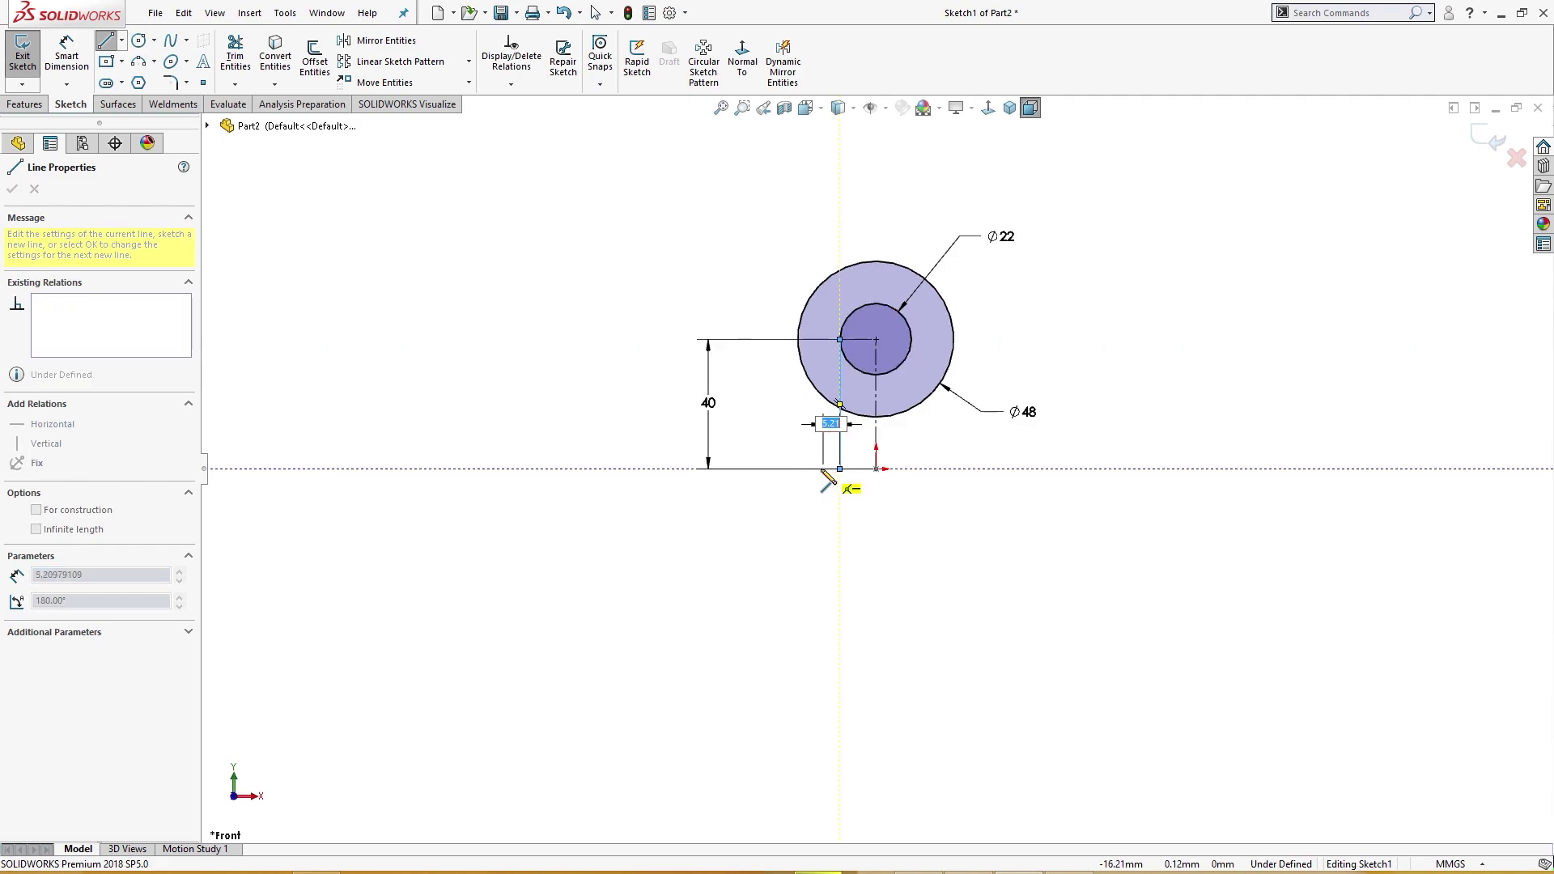
pyautogui.click(814, 469)
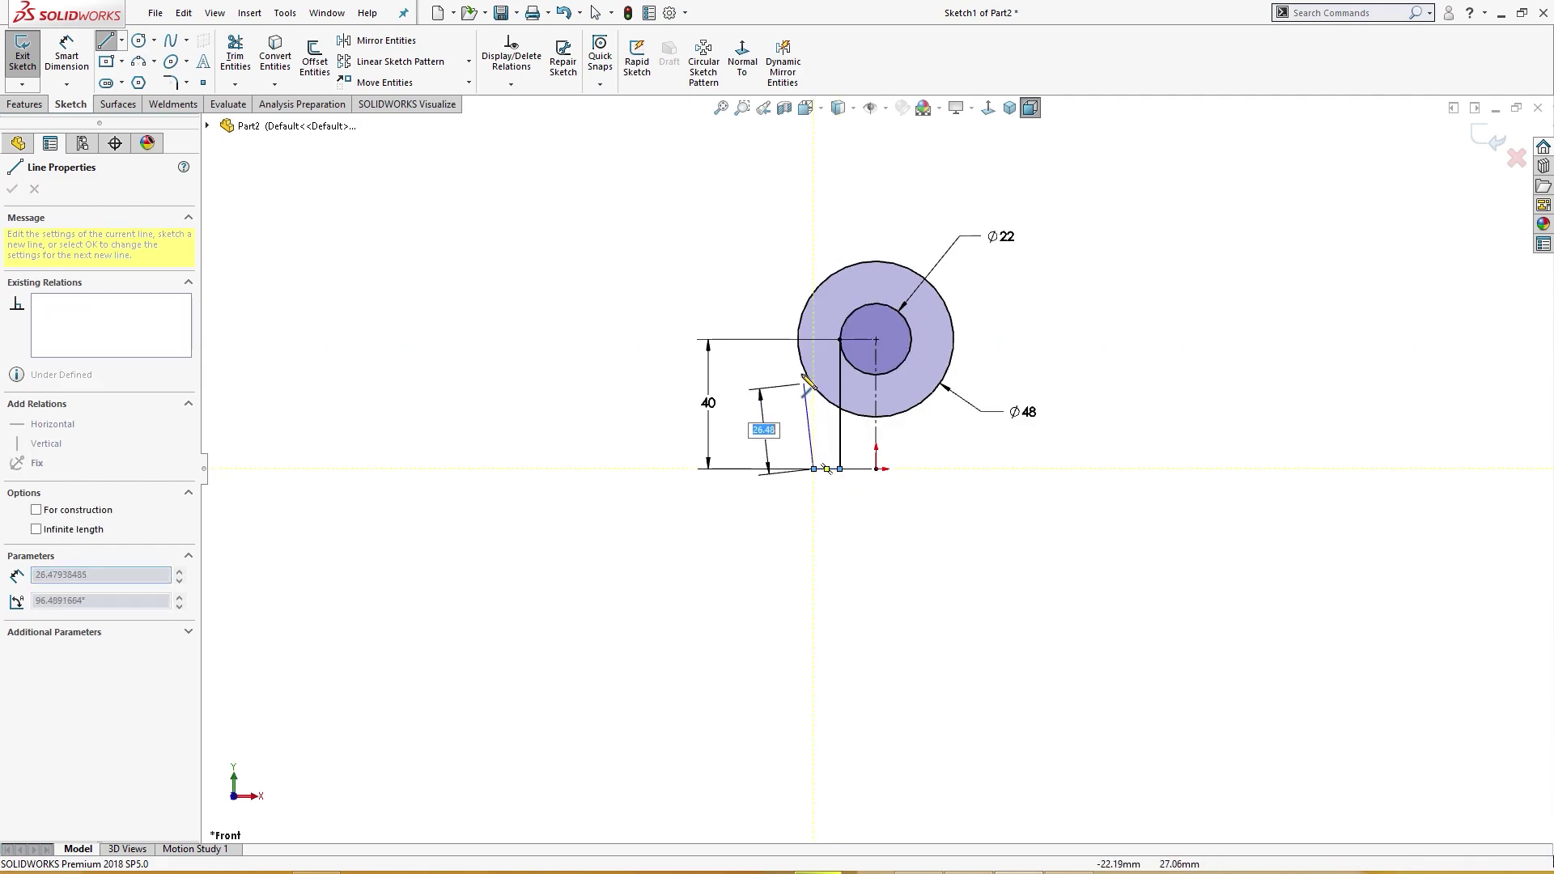
pyautogui.click(799, 351)
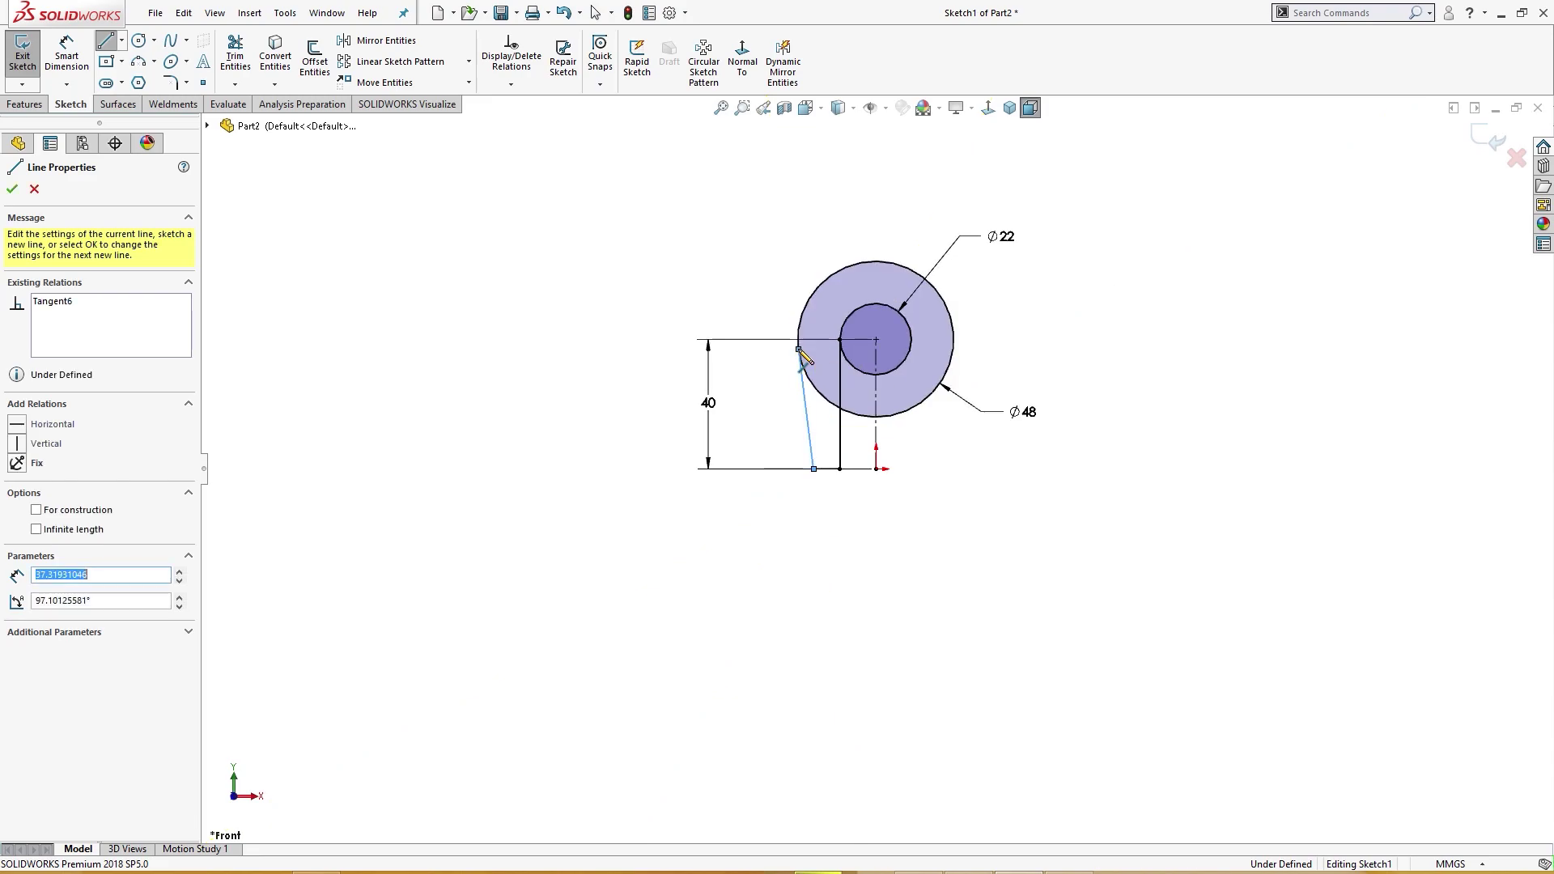
pyautogui.press('Escape')
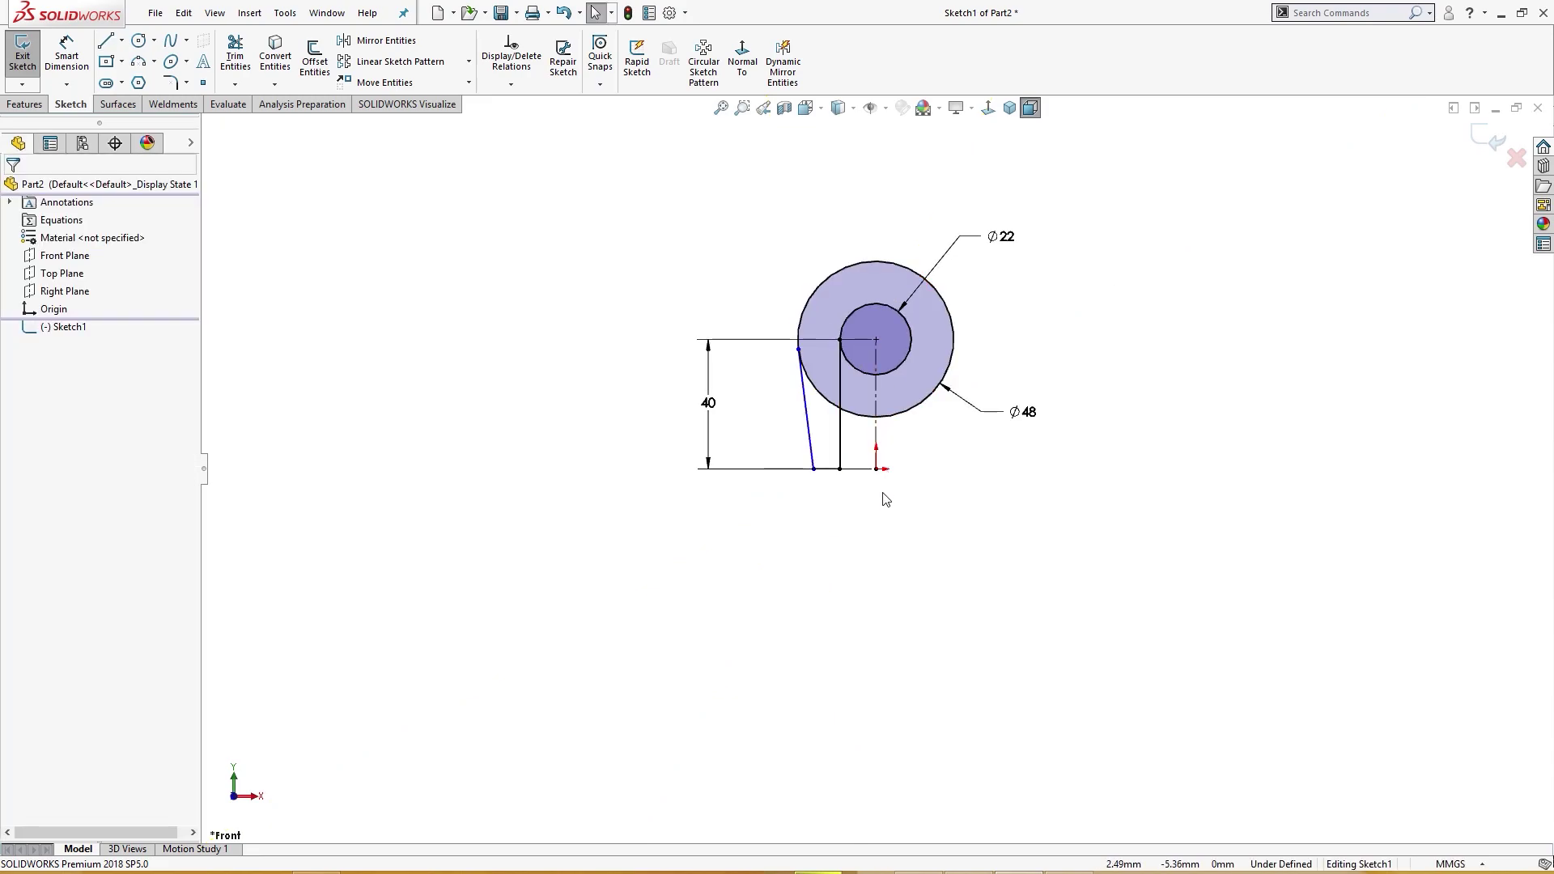
# - Dimension the angle between the slanted and vertical lines as 7°
pyautogui.moveTo(875, 536); pyautogui.dragTo(869, 478, button='right')
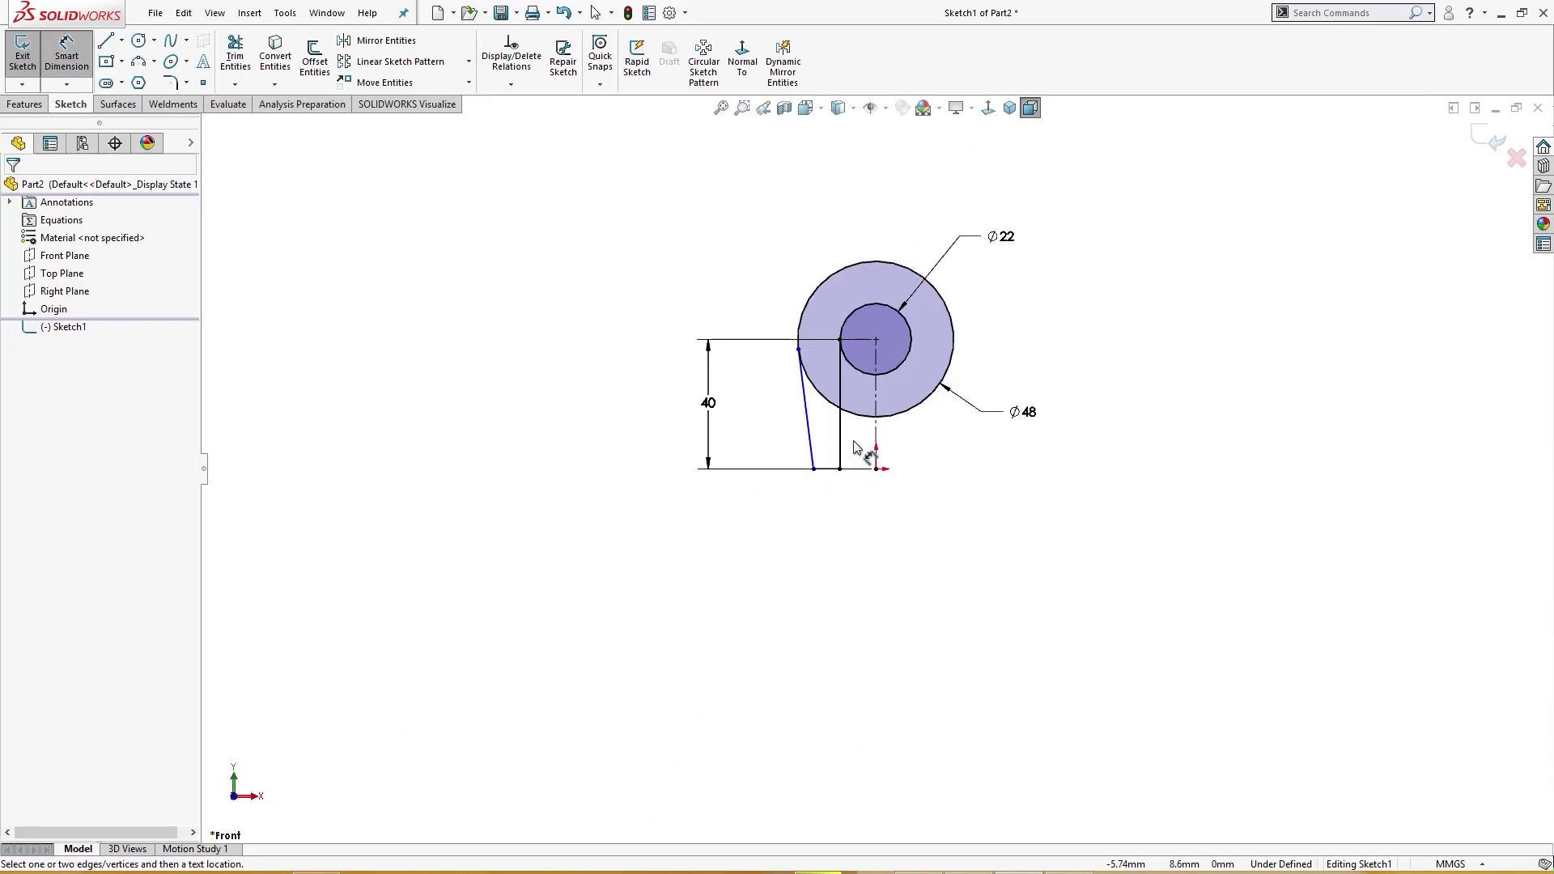
pyautogui.click(810, 447)
pyautogui.click(840, 441)
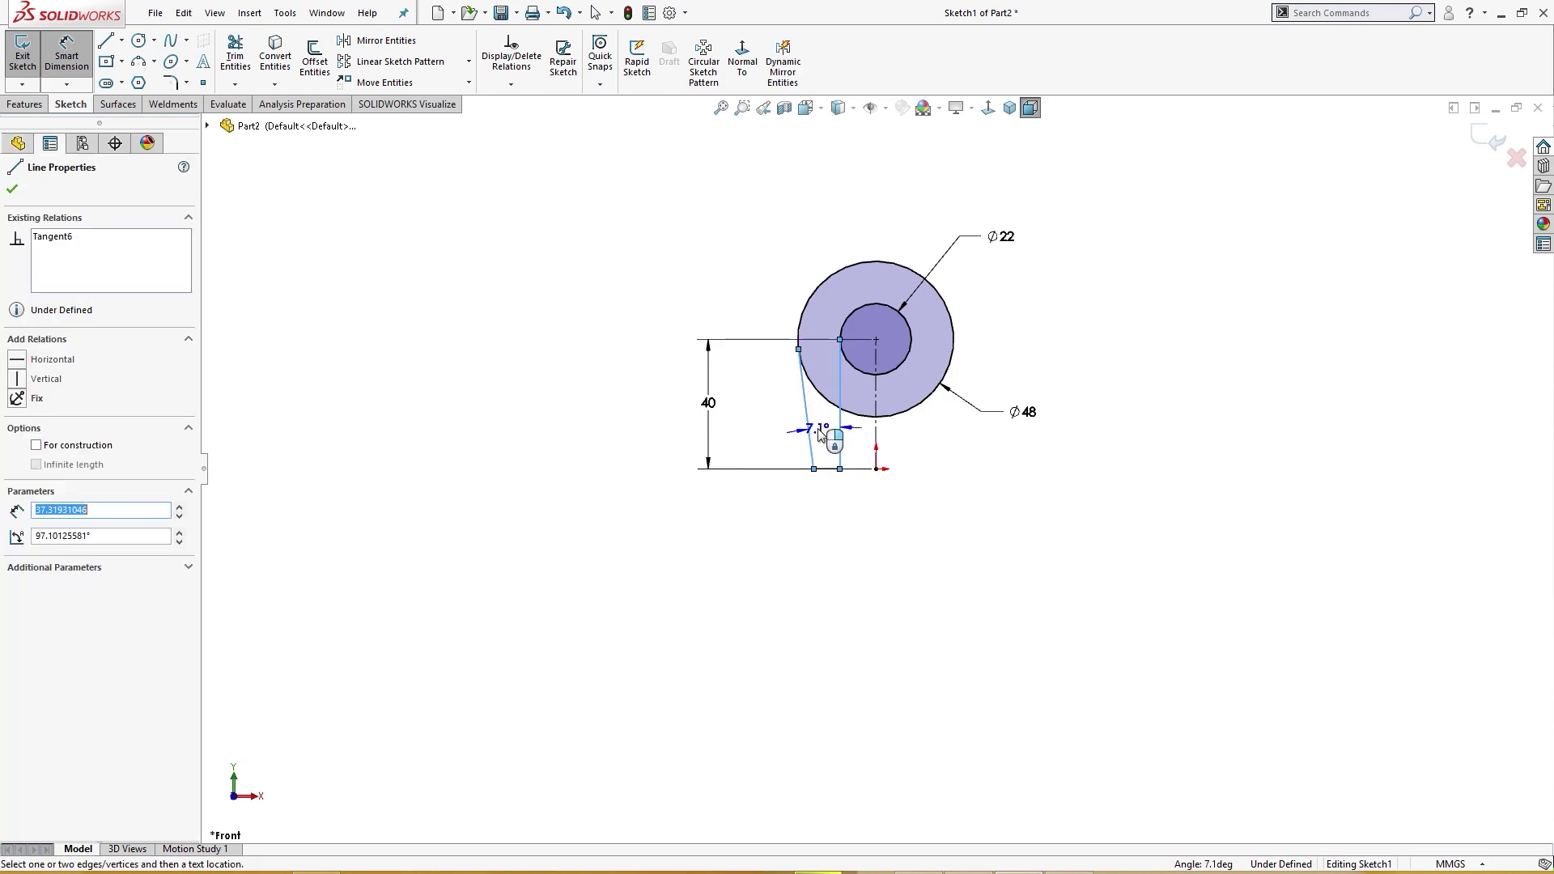
pyautogui.click(826, 430)
pyautogui.write('7')
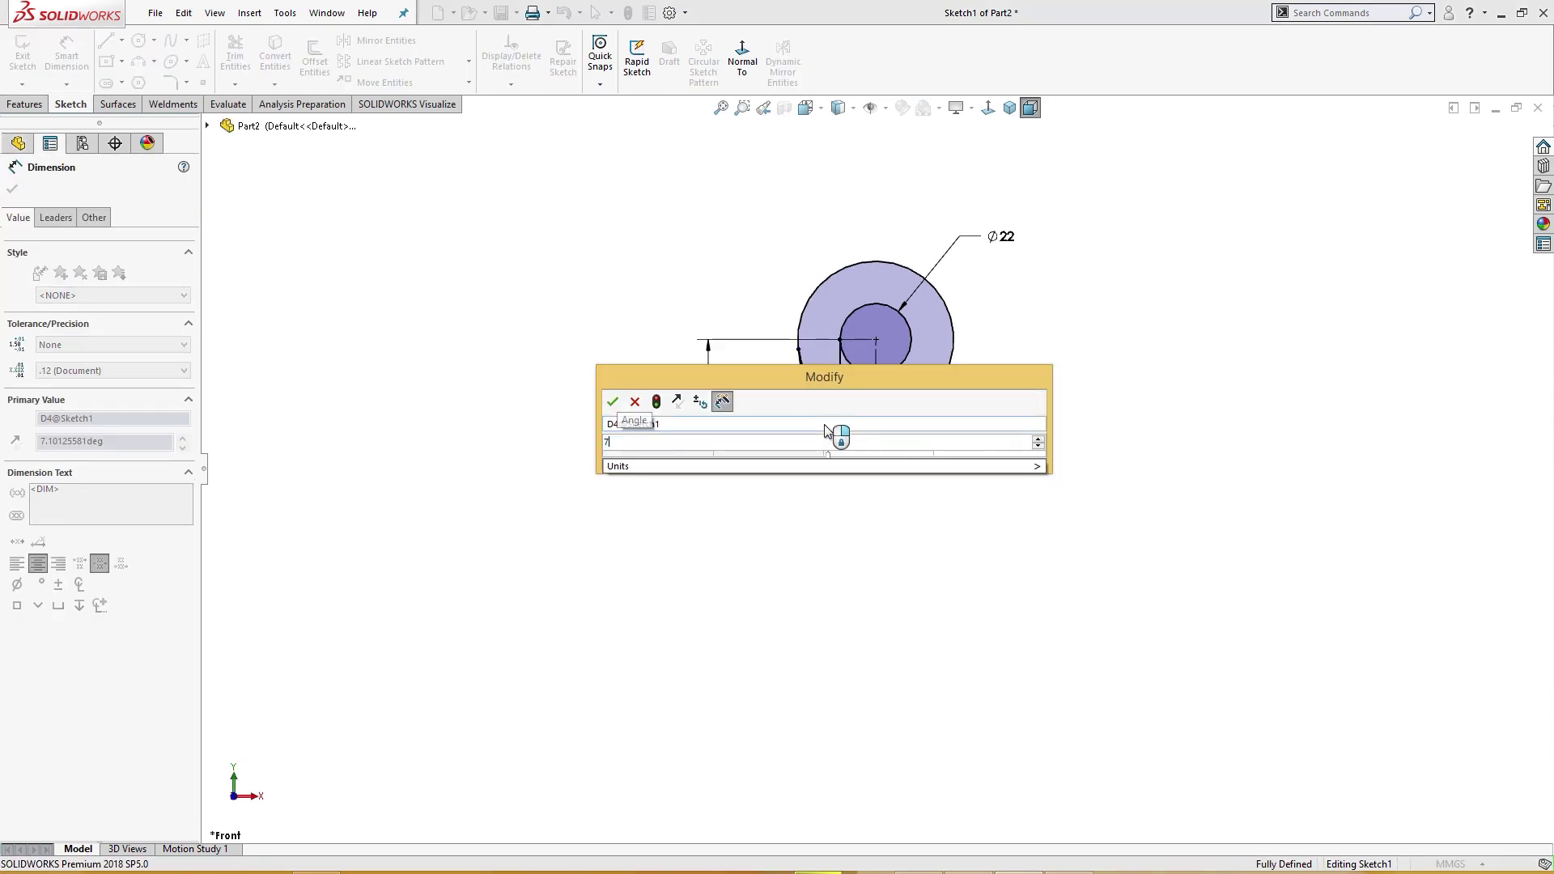
pyautogui.press('Return')
pyautogui.click(905, 444)
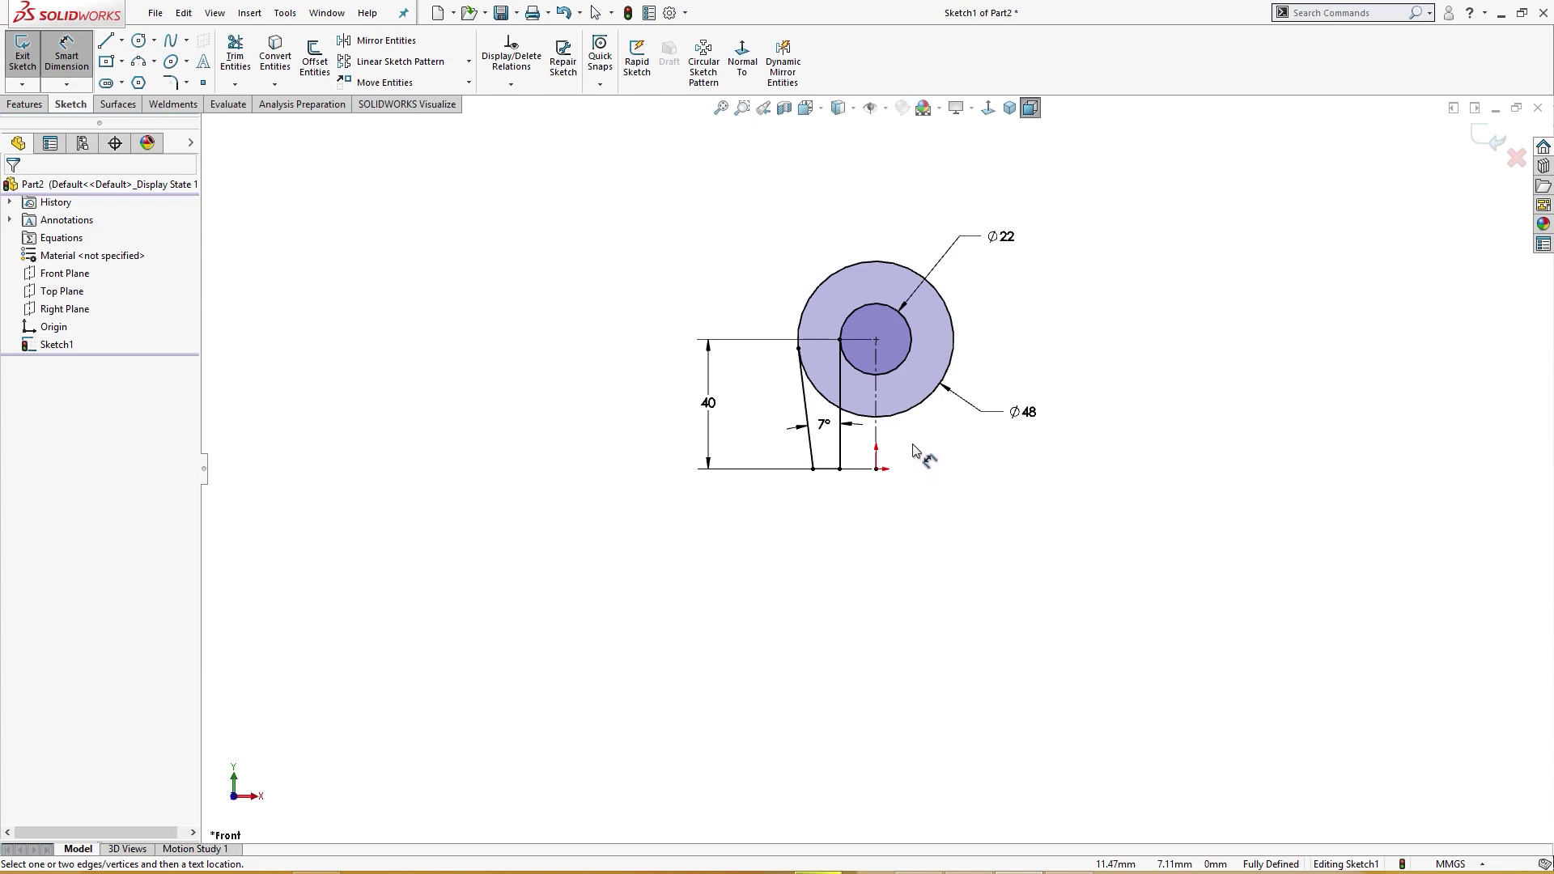
pyautogui.press('Escape')
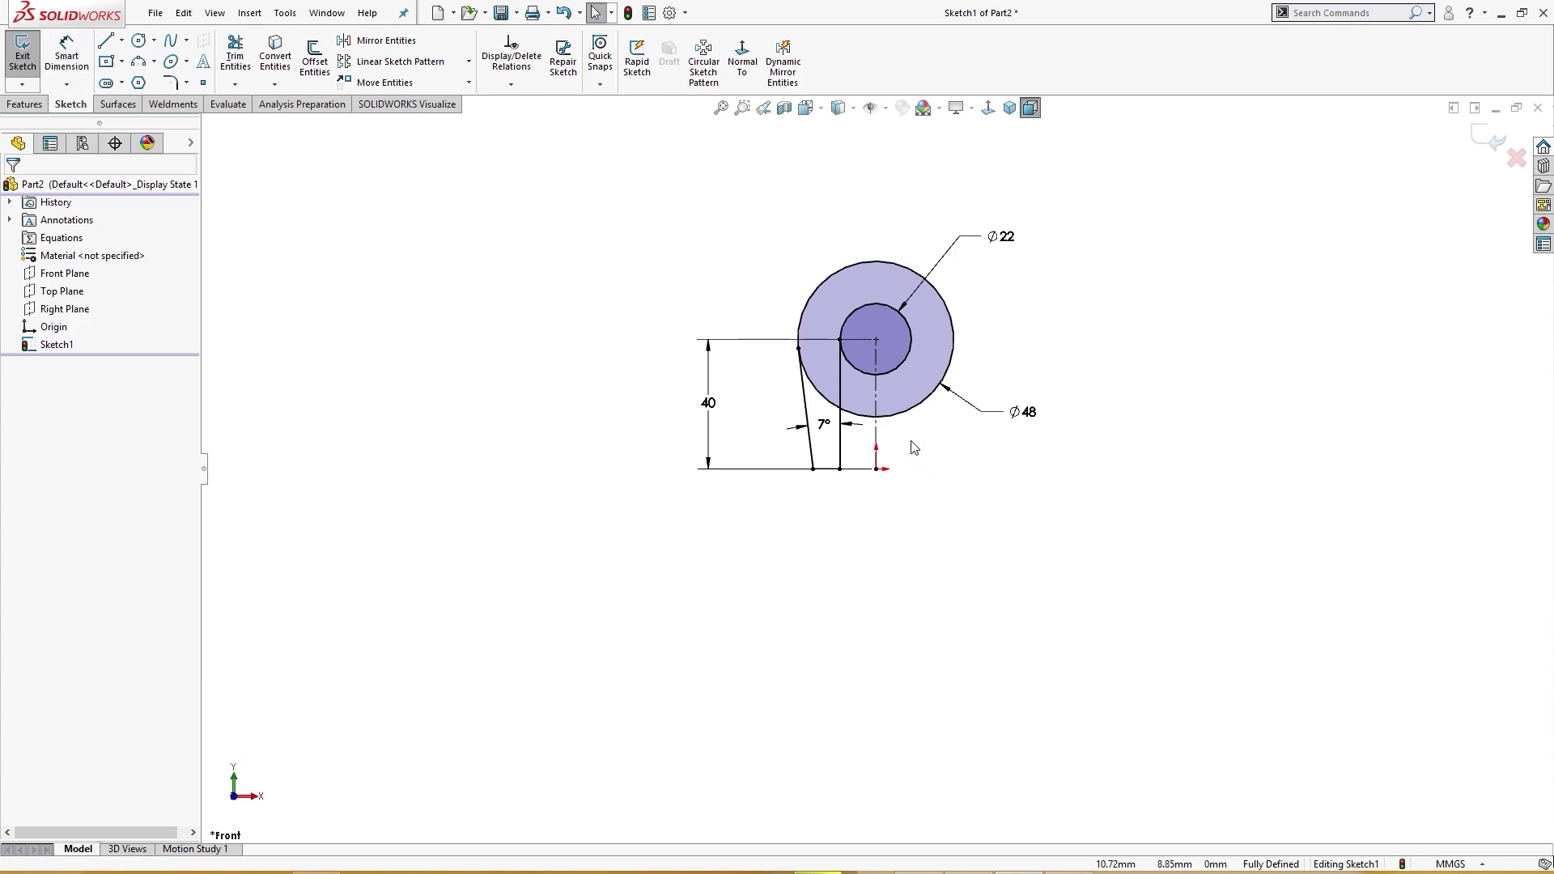
# - Mirror the angled left arm lines to create the matching right arm
pyautogui.moveTo(912, 442); pyautogui.dragTo(784, 511)
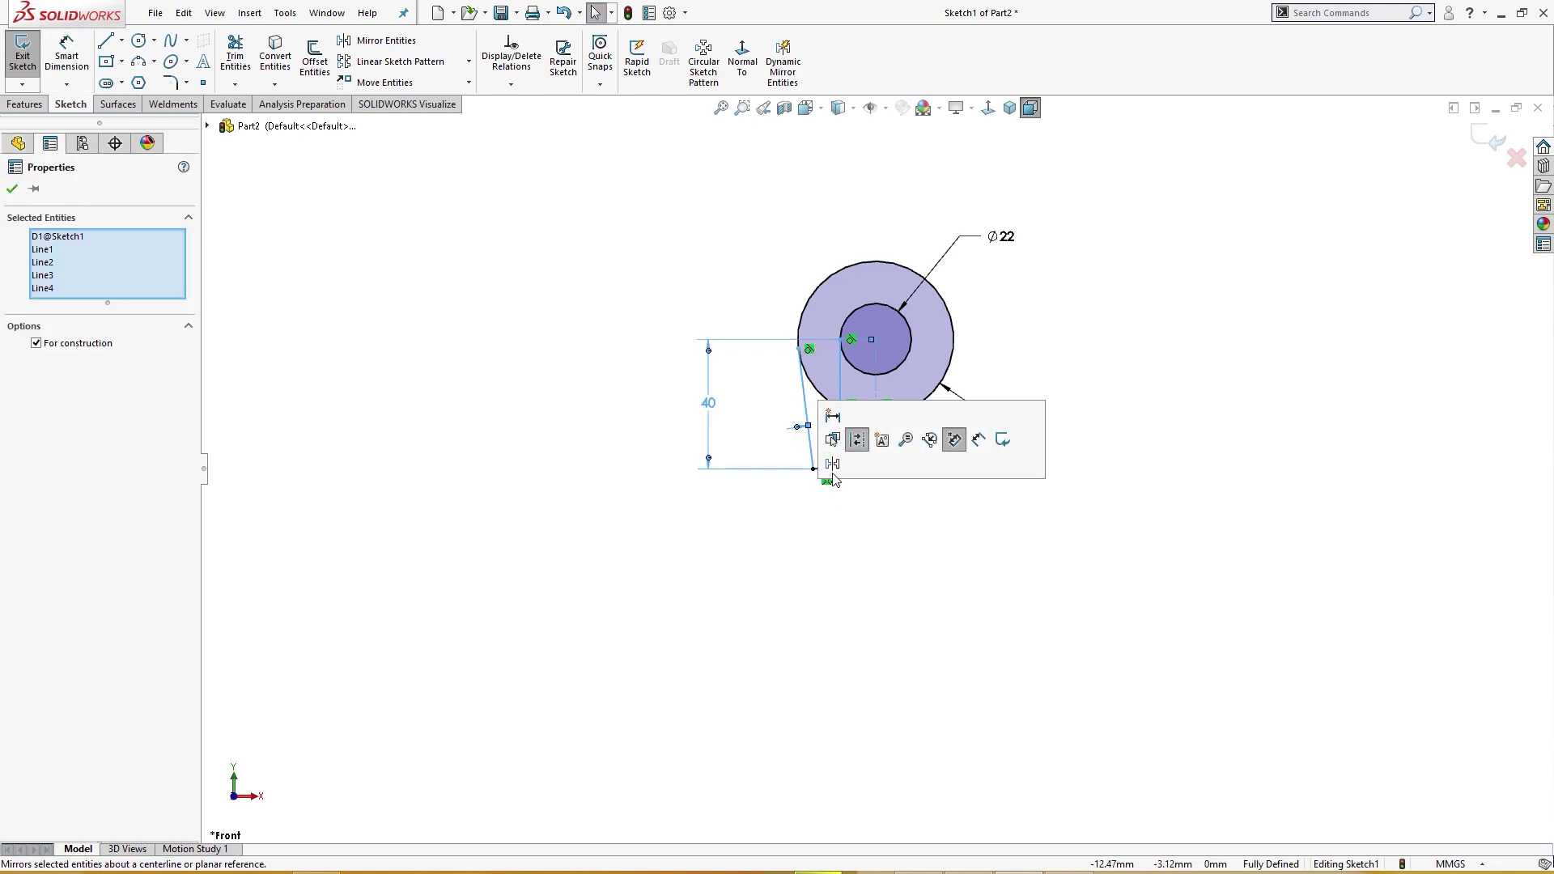
pyautogui.click(832, 463)
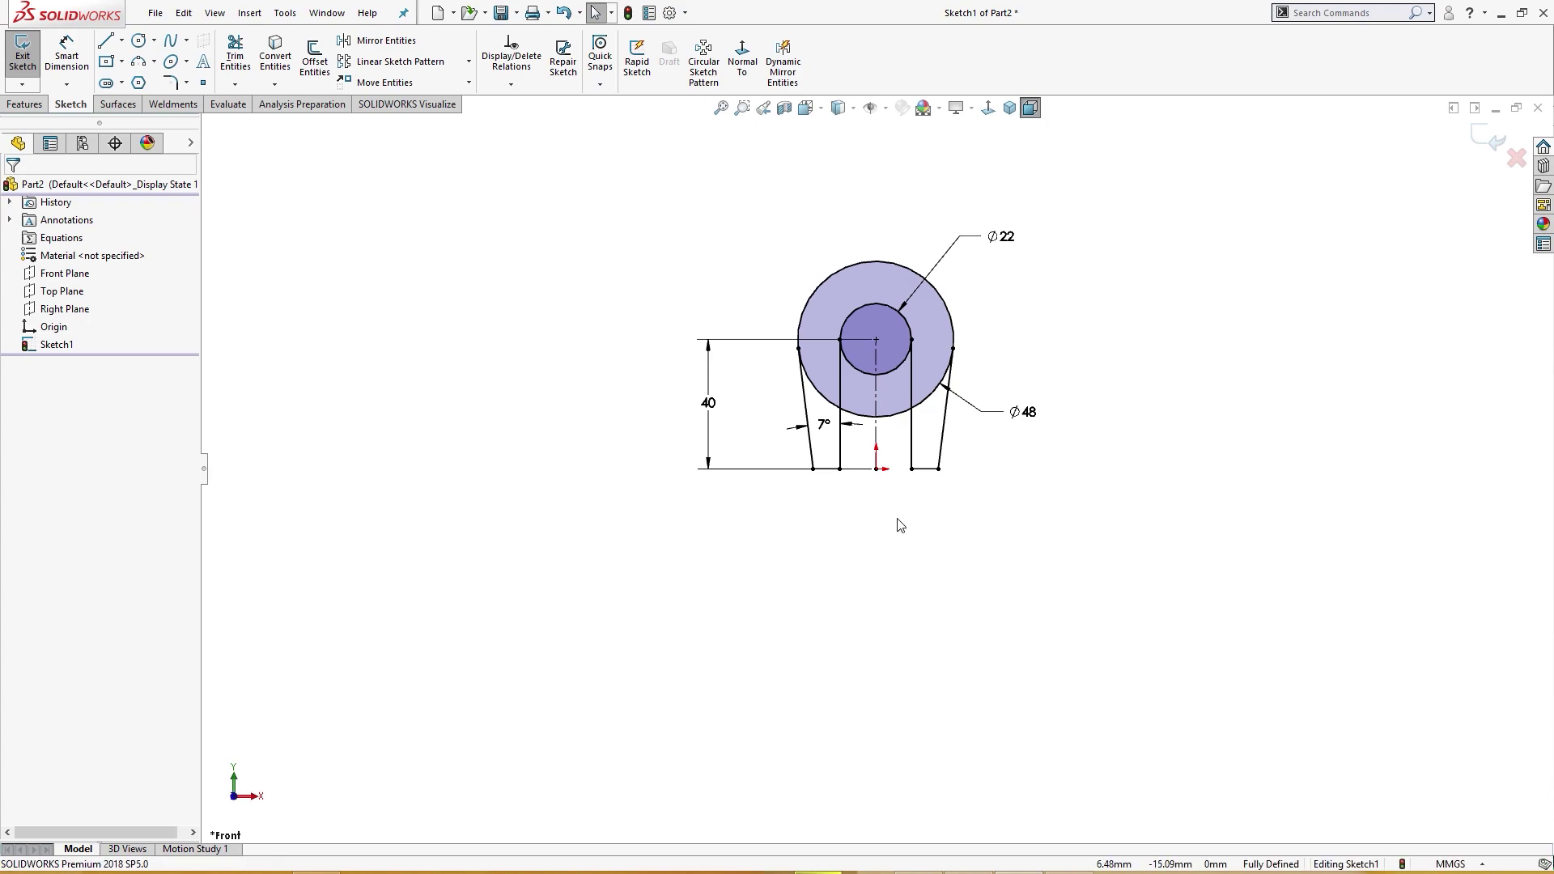
pyautogui.scroll(-2, 904, 438)
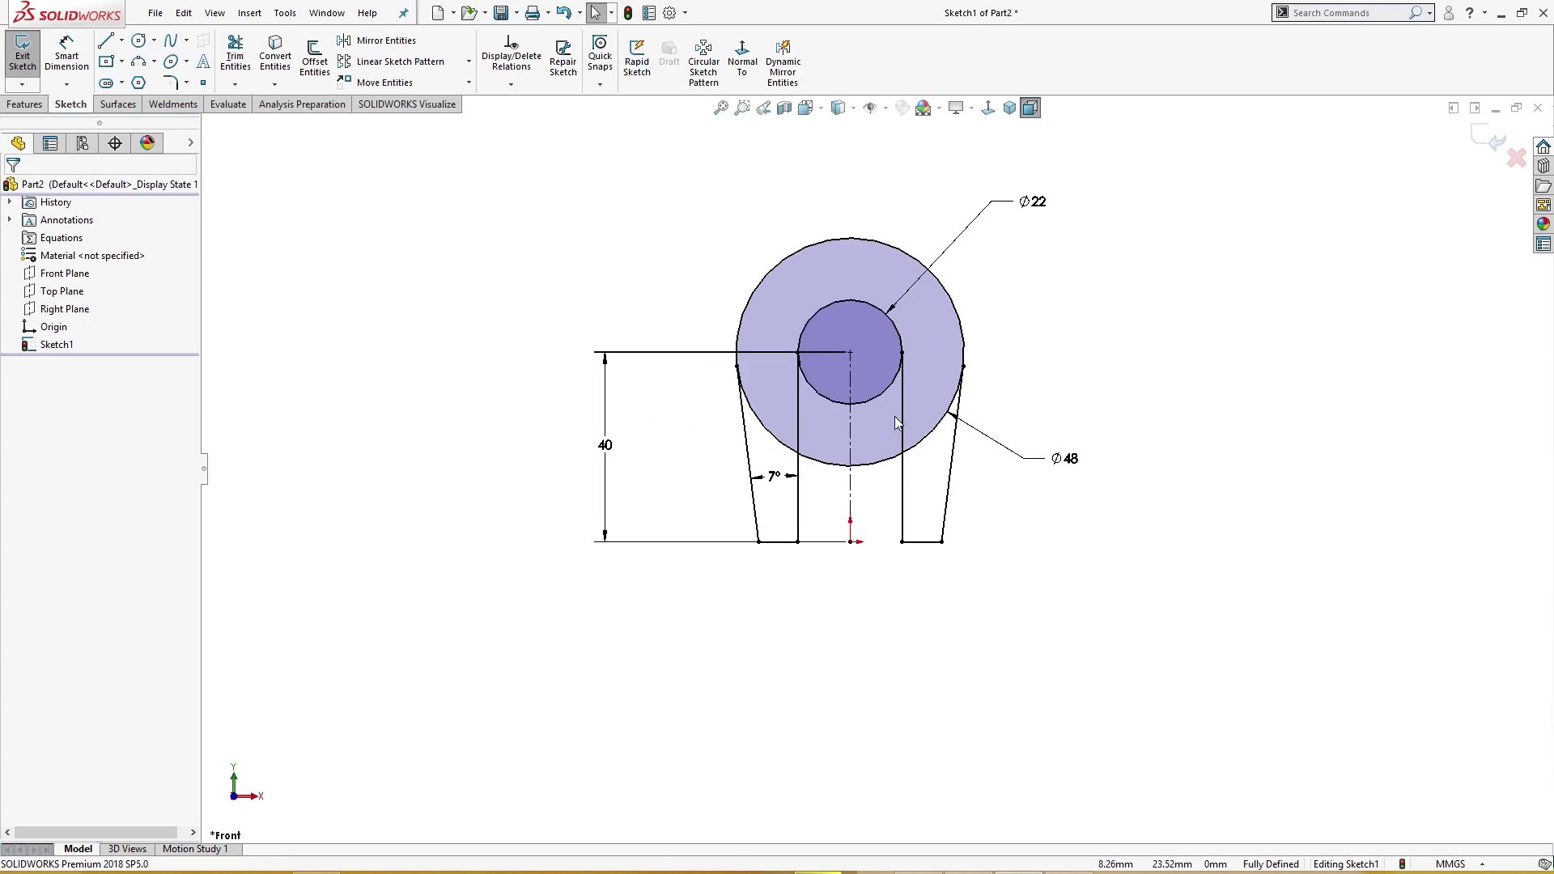
pyautogui.scroll(1, 924, 595)
pyautogui.scroll(-4, 905, 458)
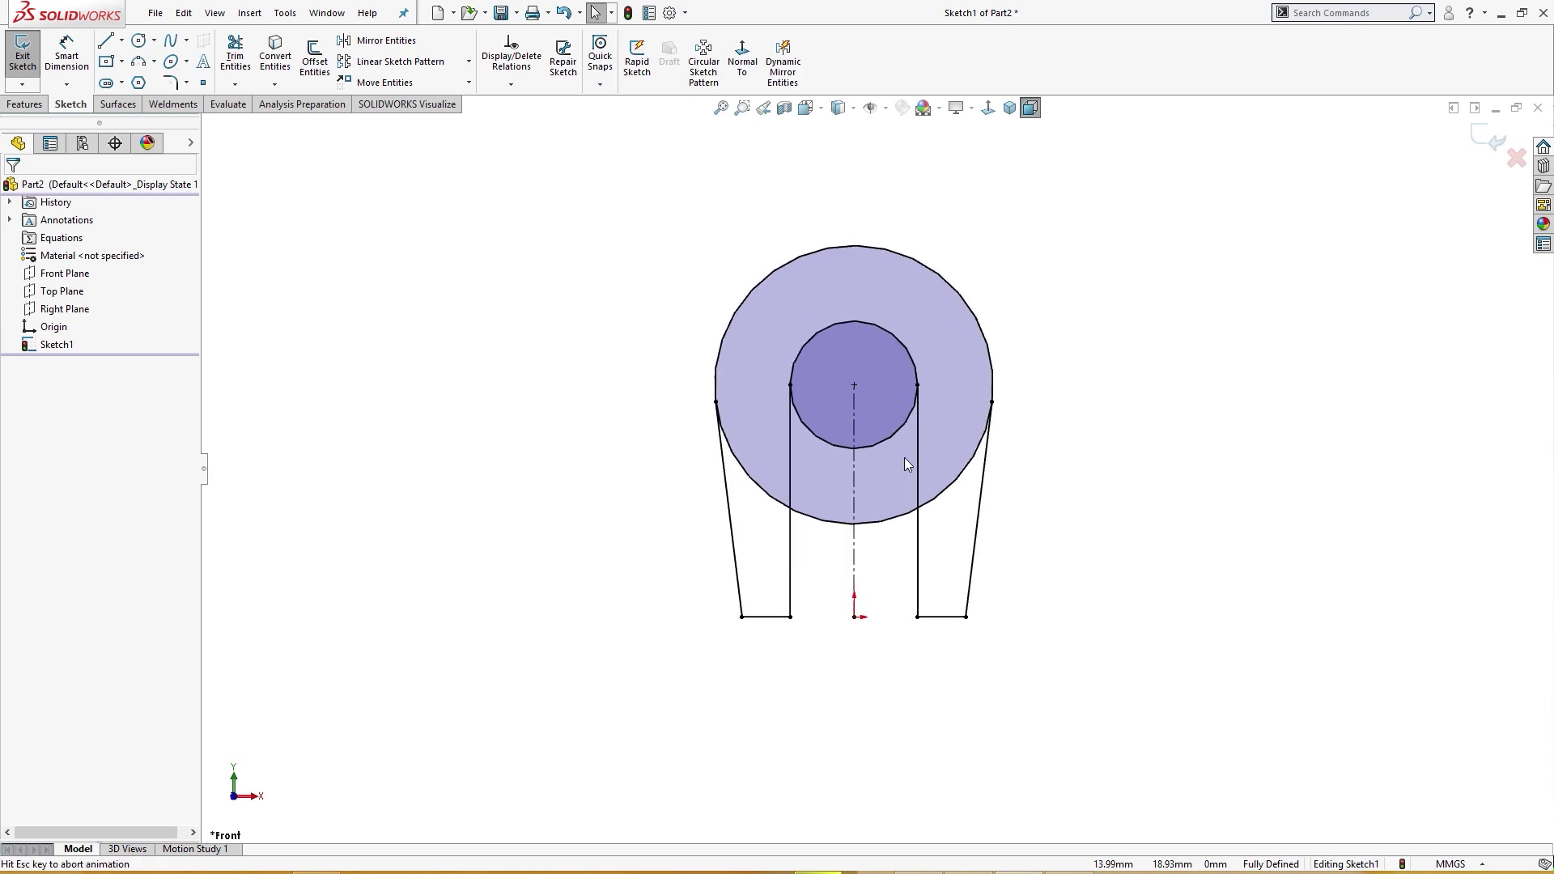
pyautogui.scroll(1, 910, 492)
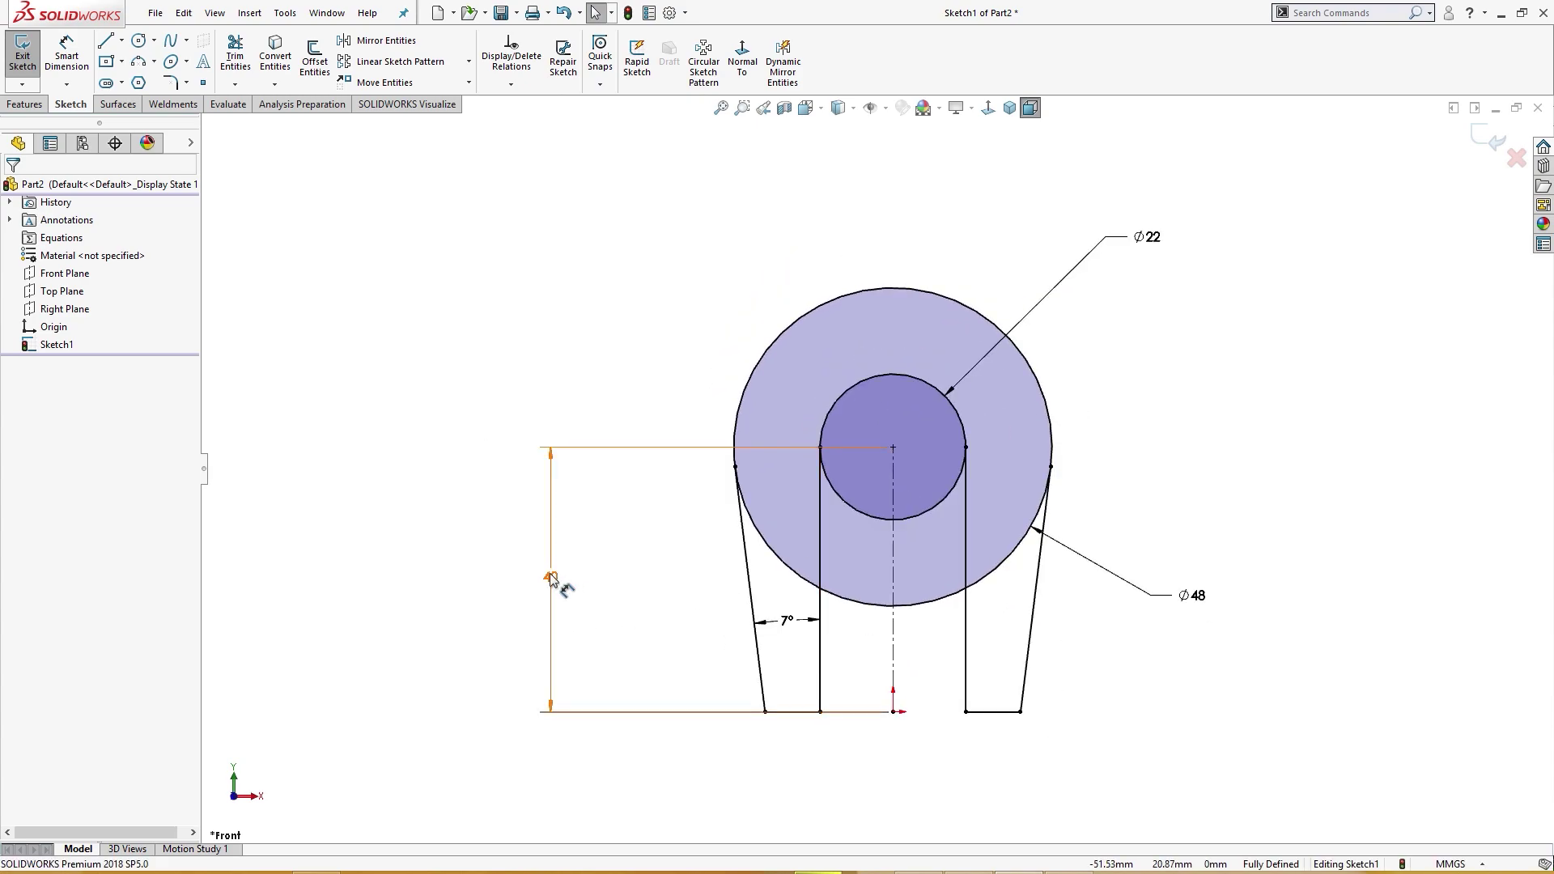
# - Reposition the 40 label and place the Ø48 and Ø22 labels above the circles
pyautogui.moveTo(556, 580); pyautogui.dragTo(669, 578)
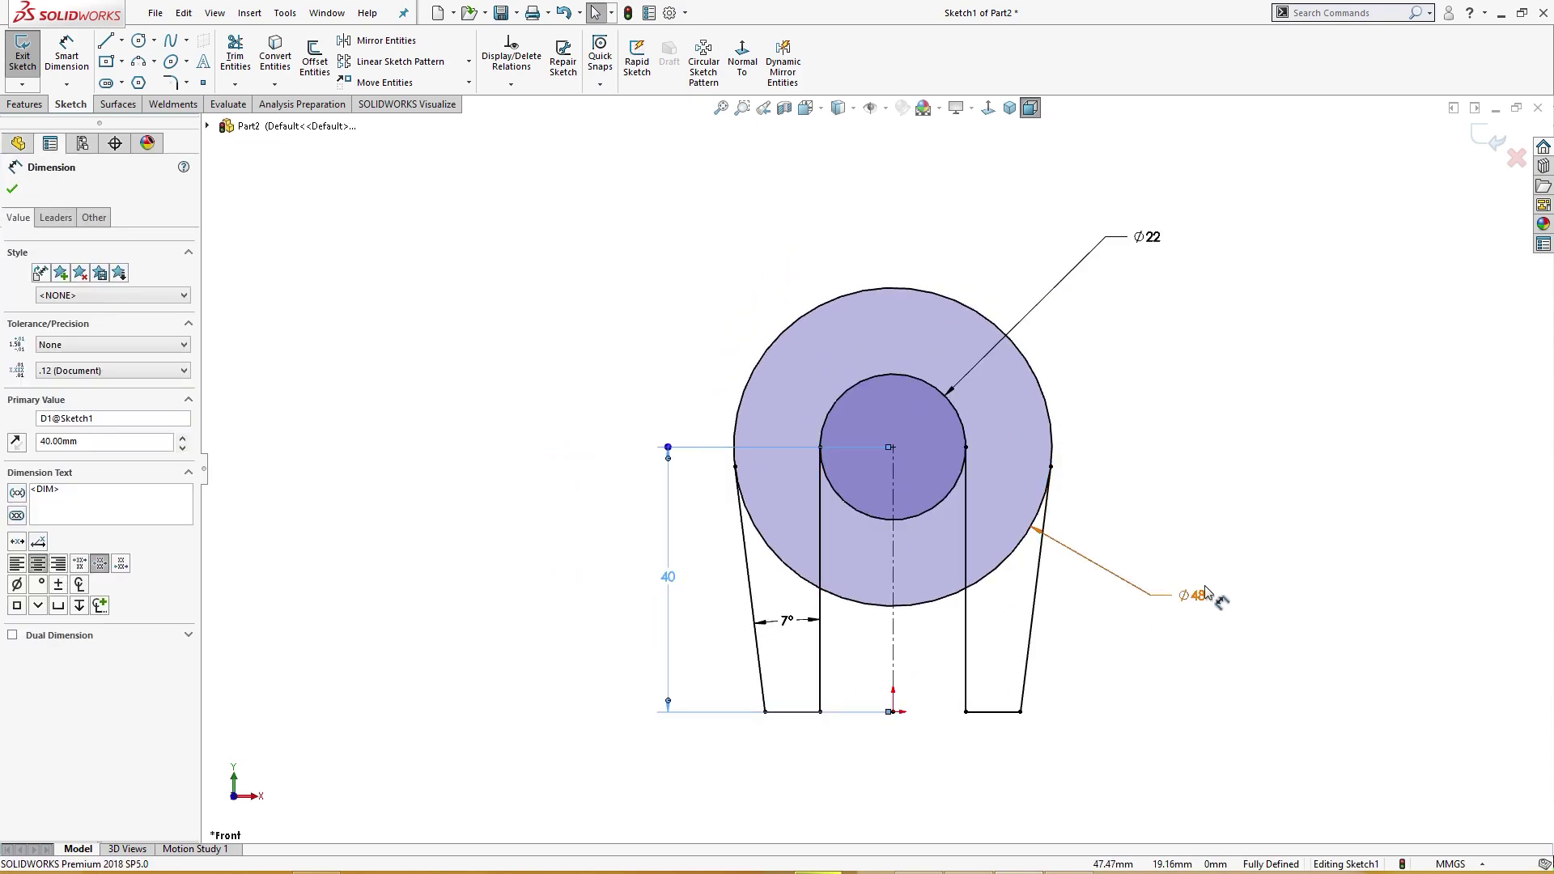
pyautogui.moveTo(1191, 596); pyautogui.dragTo(1185, 584)
pyautogui.moveTo(1155, 467); pyautogui.dragTo(1123, 358)
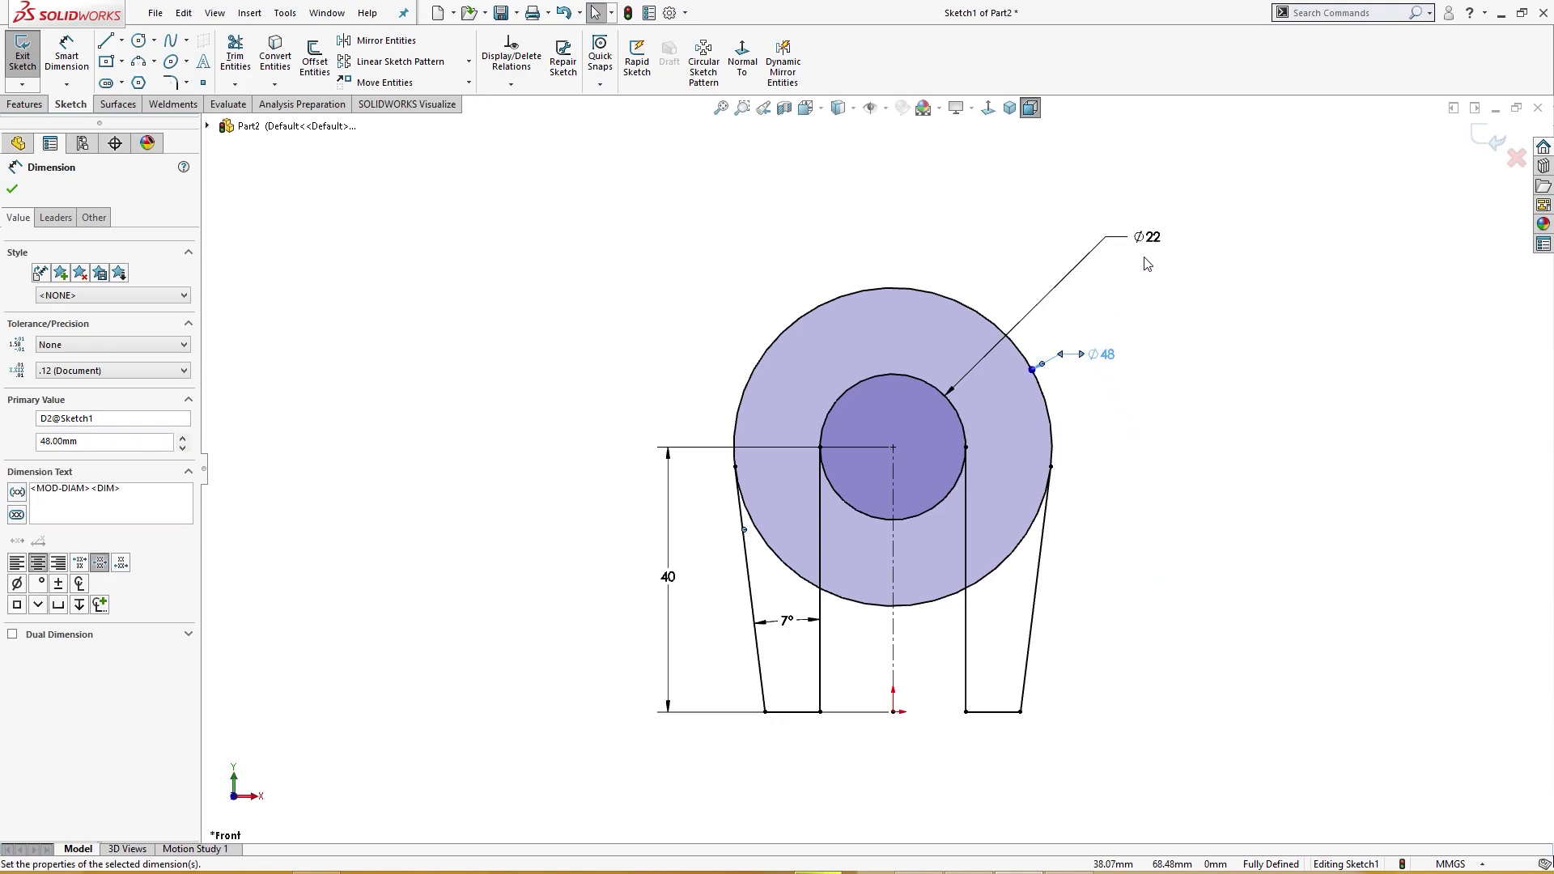
pyautogui.moveTo(1146, 239); pyautogui.dragTo(1002, 255)
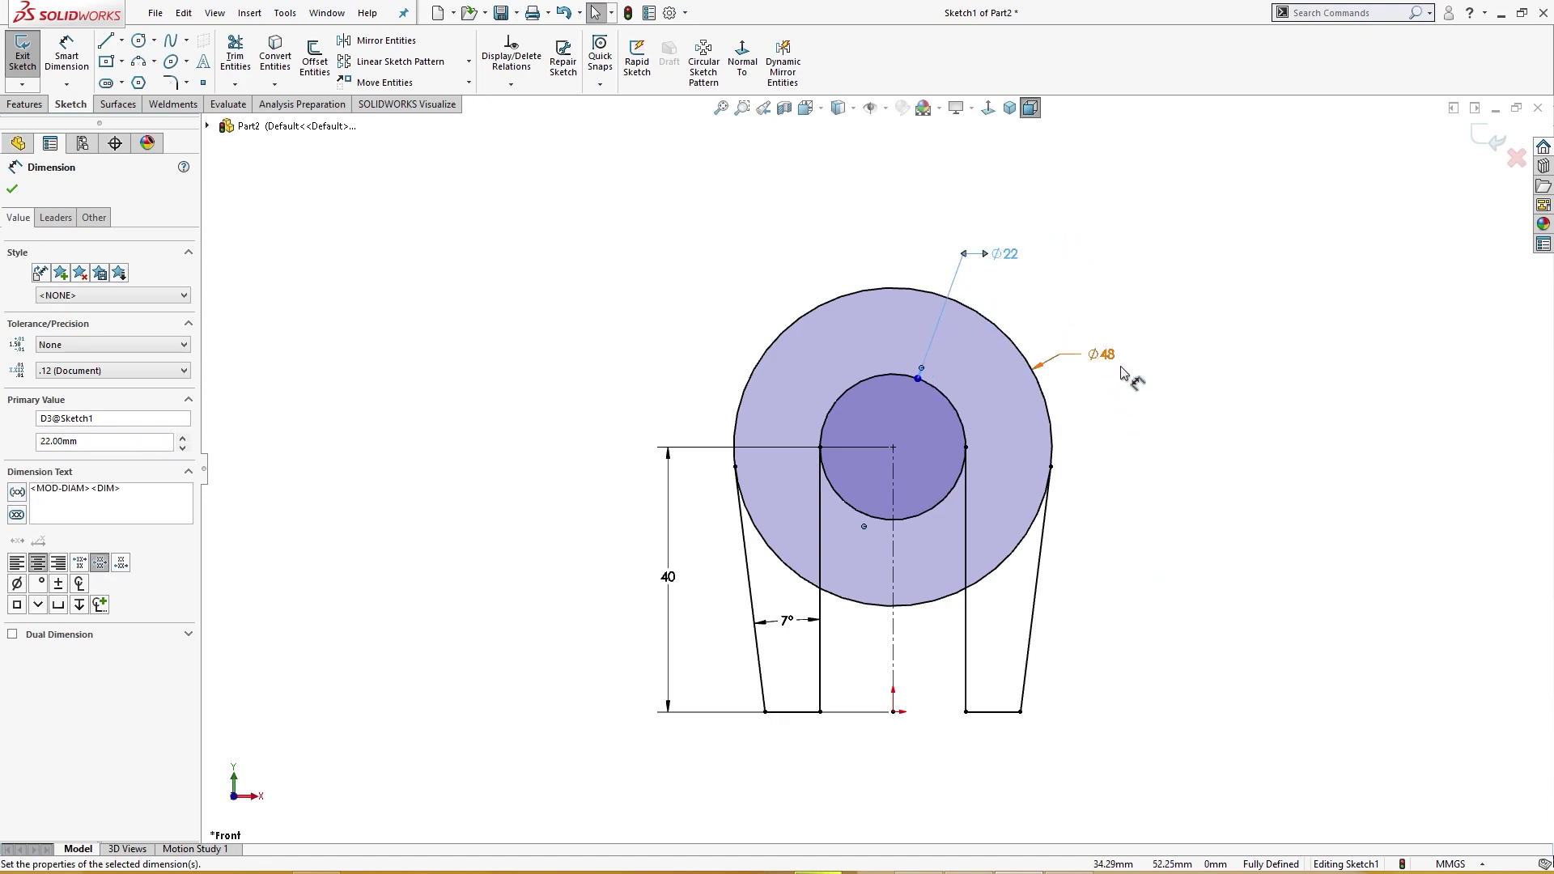
pyautogui.moveTo(1123, 372); pyautogui.dragTo(1085, 322)
pyautogui.click(1089, 377)
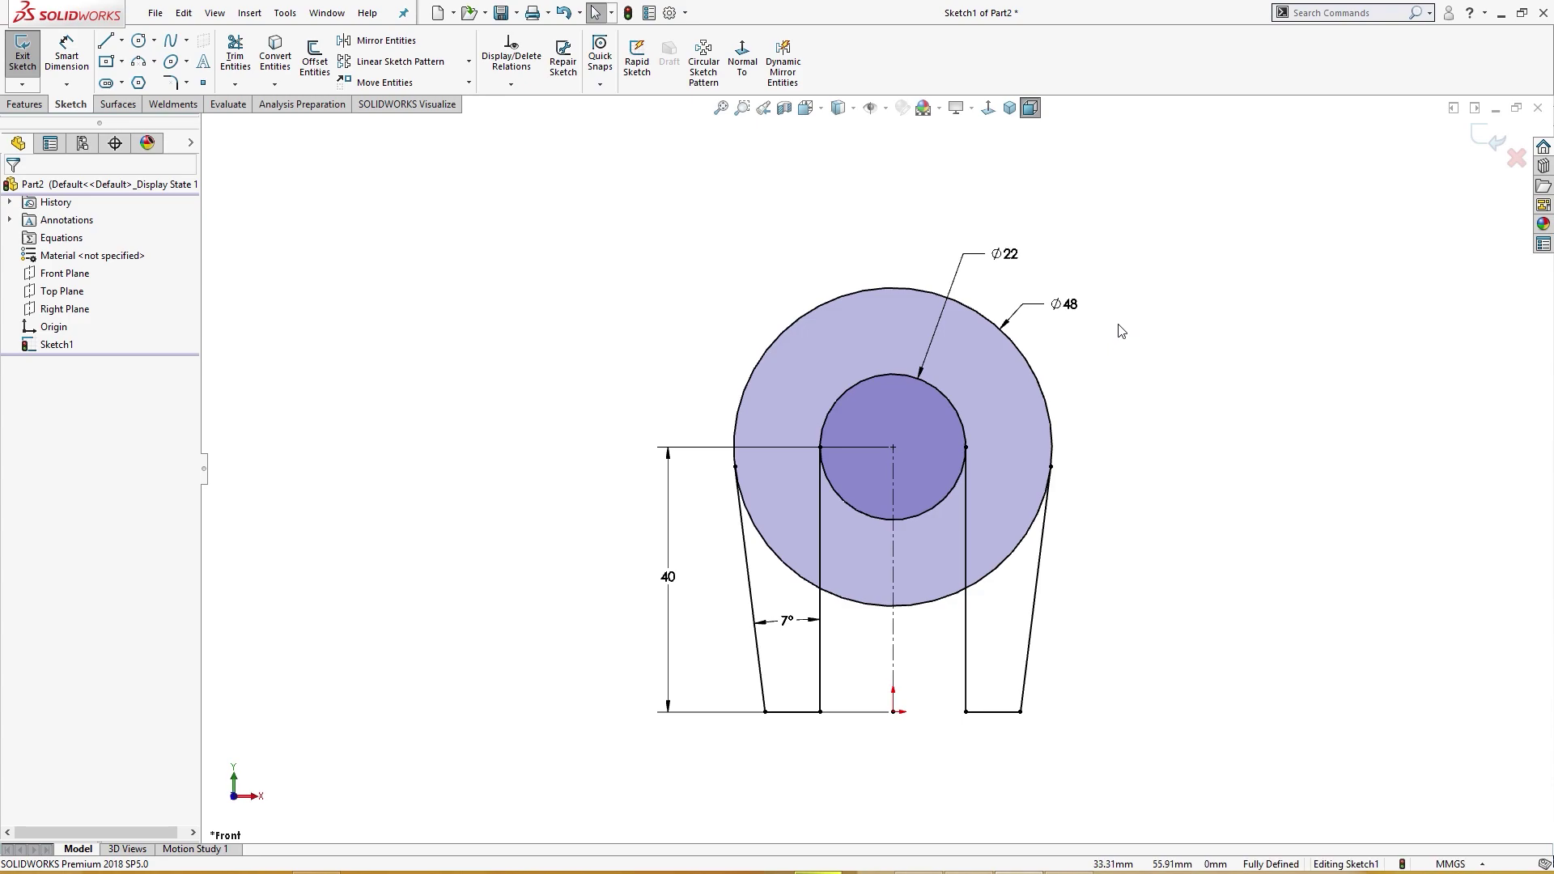
# - Extrude the ring and both leg regions Mid Plane to 40 mm as Boss-Extrude1
pyautogui.press('s')
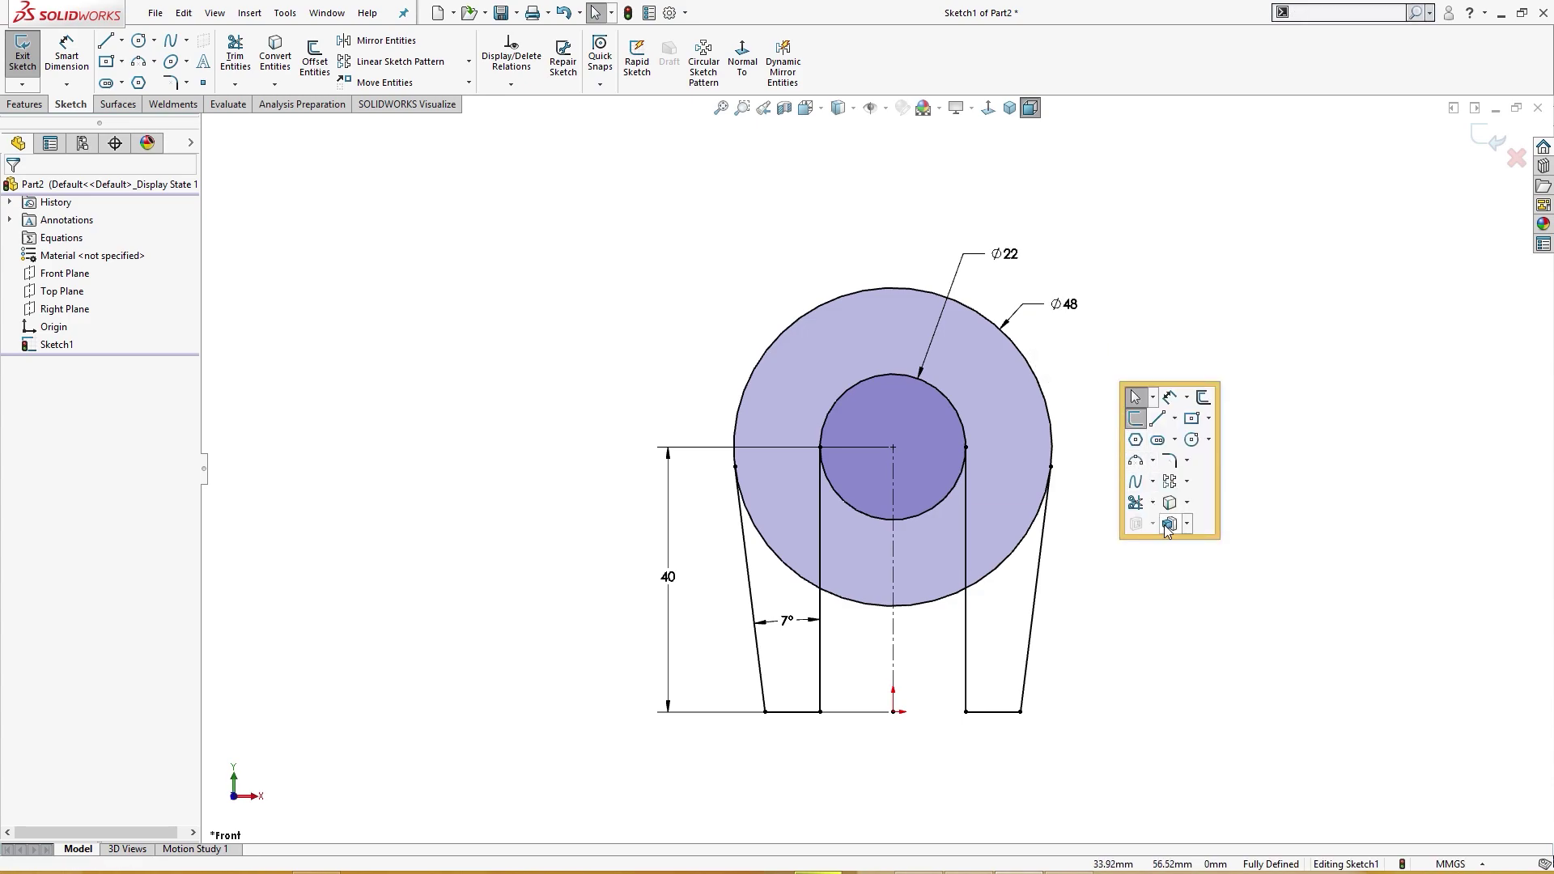
pyautogui.click(1169, 523)
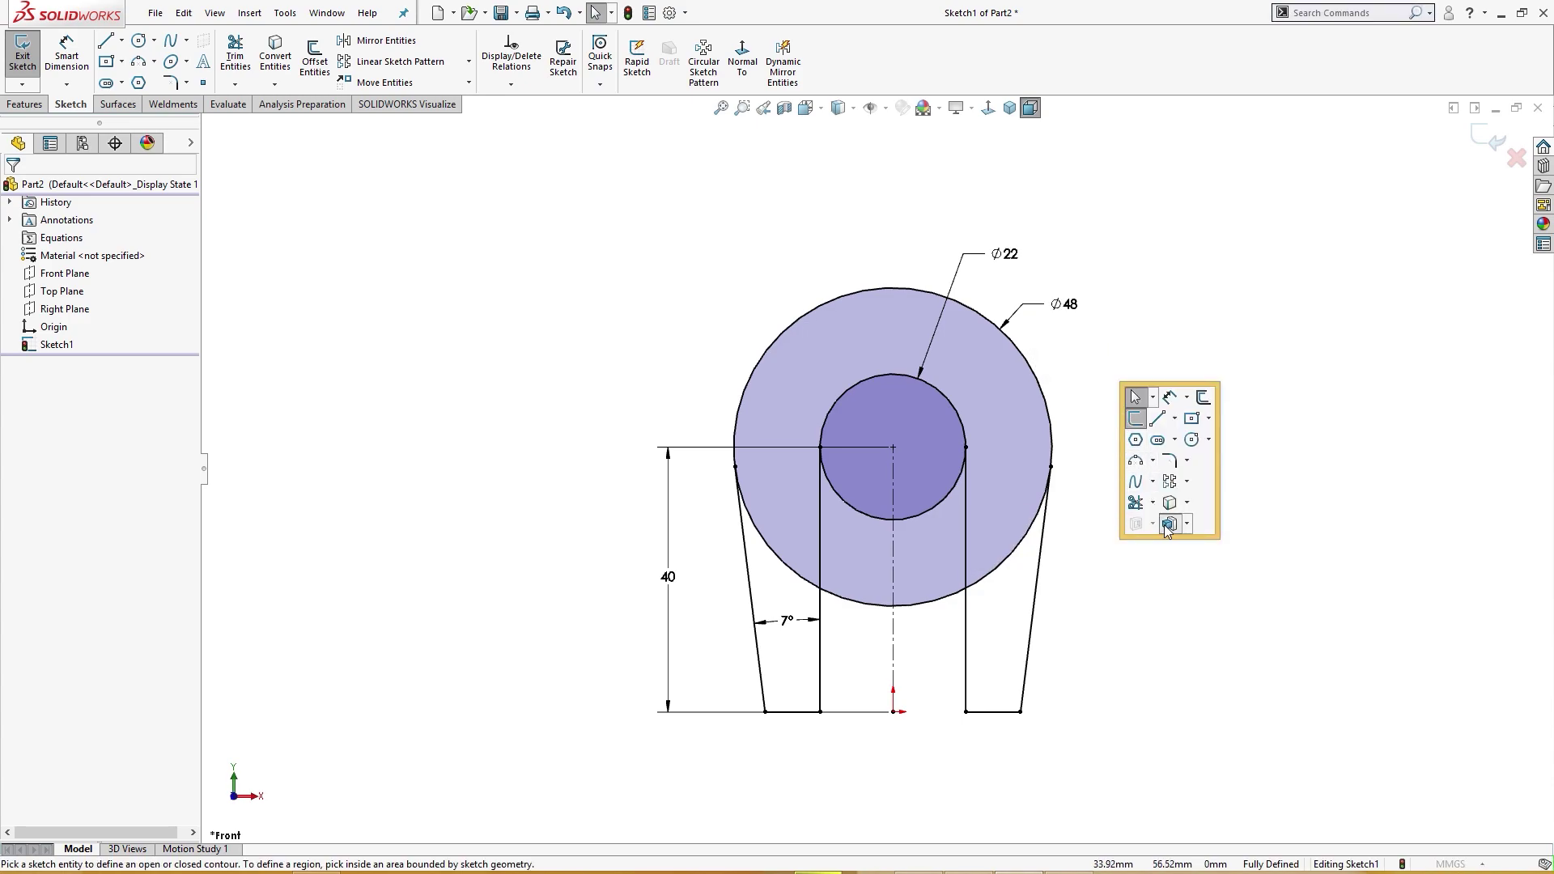
pyautogui.click(1007, 620)
pyautogui.click(1005, 507)
pyautogui.click(797, 599)
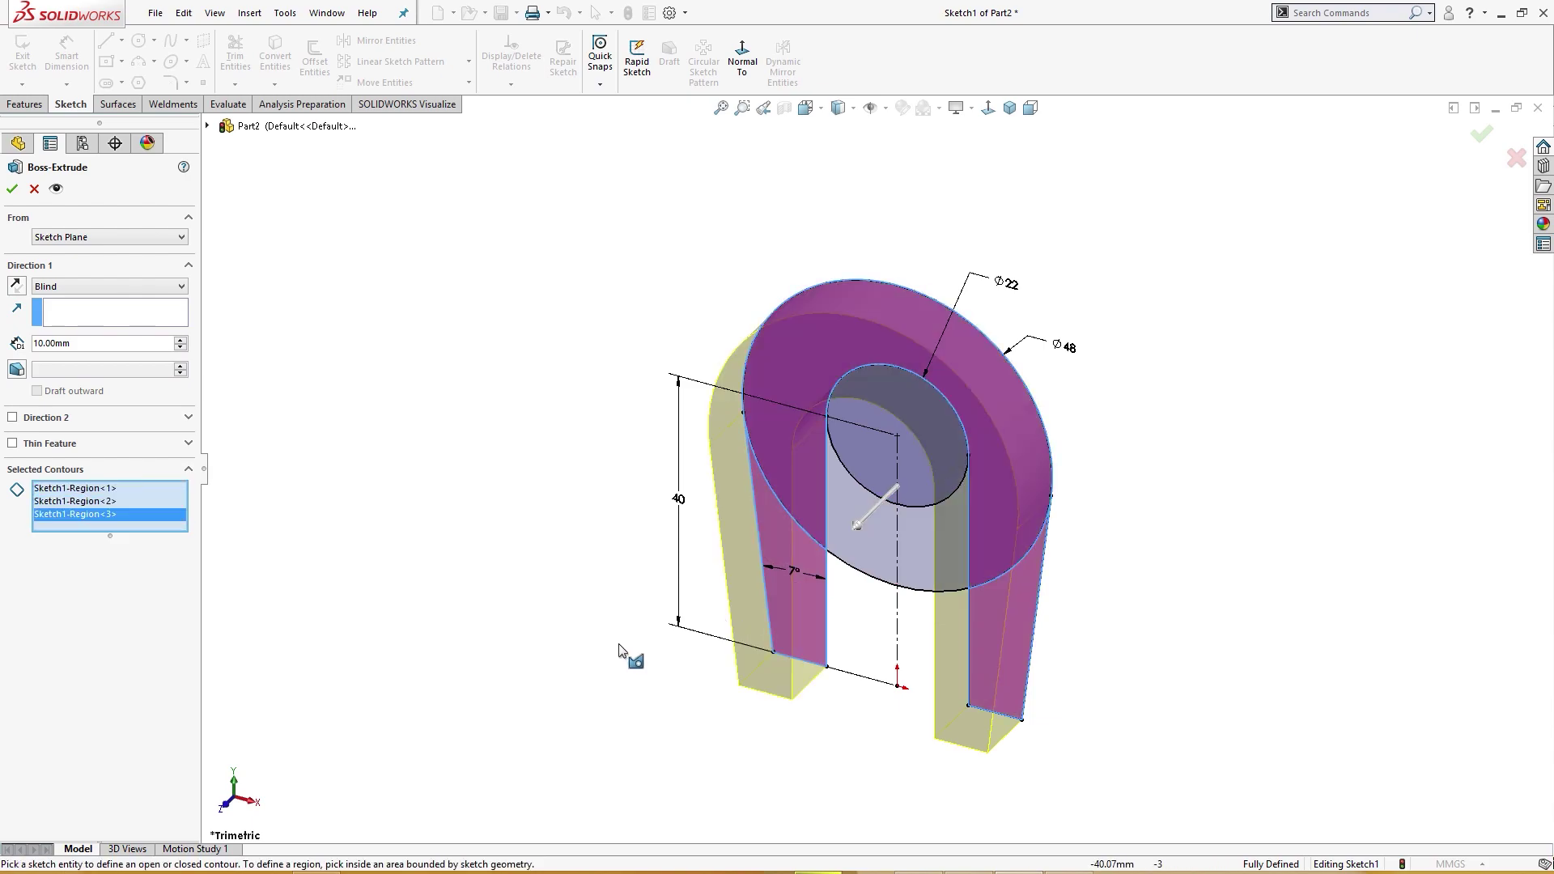
pyautogui.click(85, 286)
pyautogui.click(169, 362)
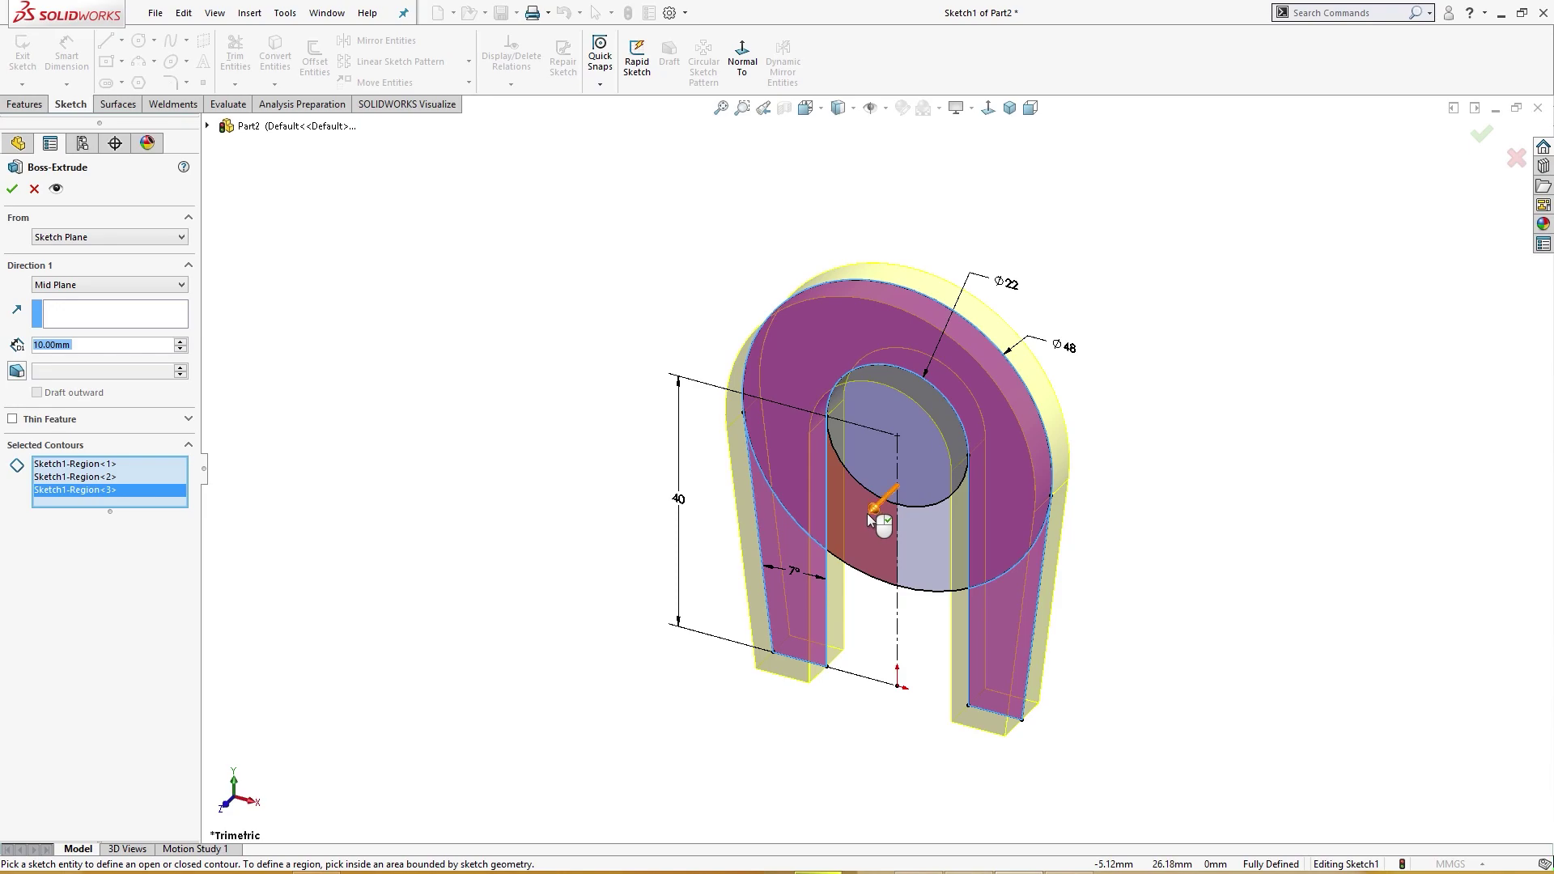
pyautogui.moveTo(860, 521); pyautogui.dragTo(835, 556)
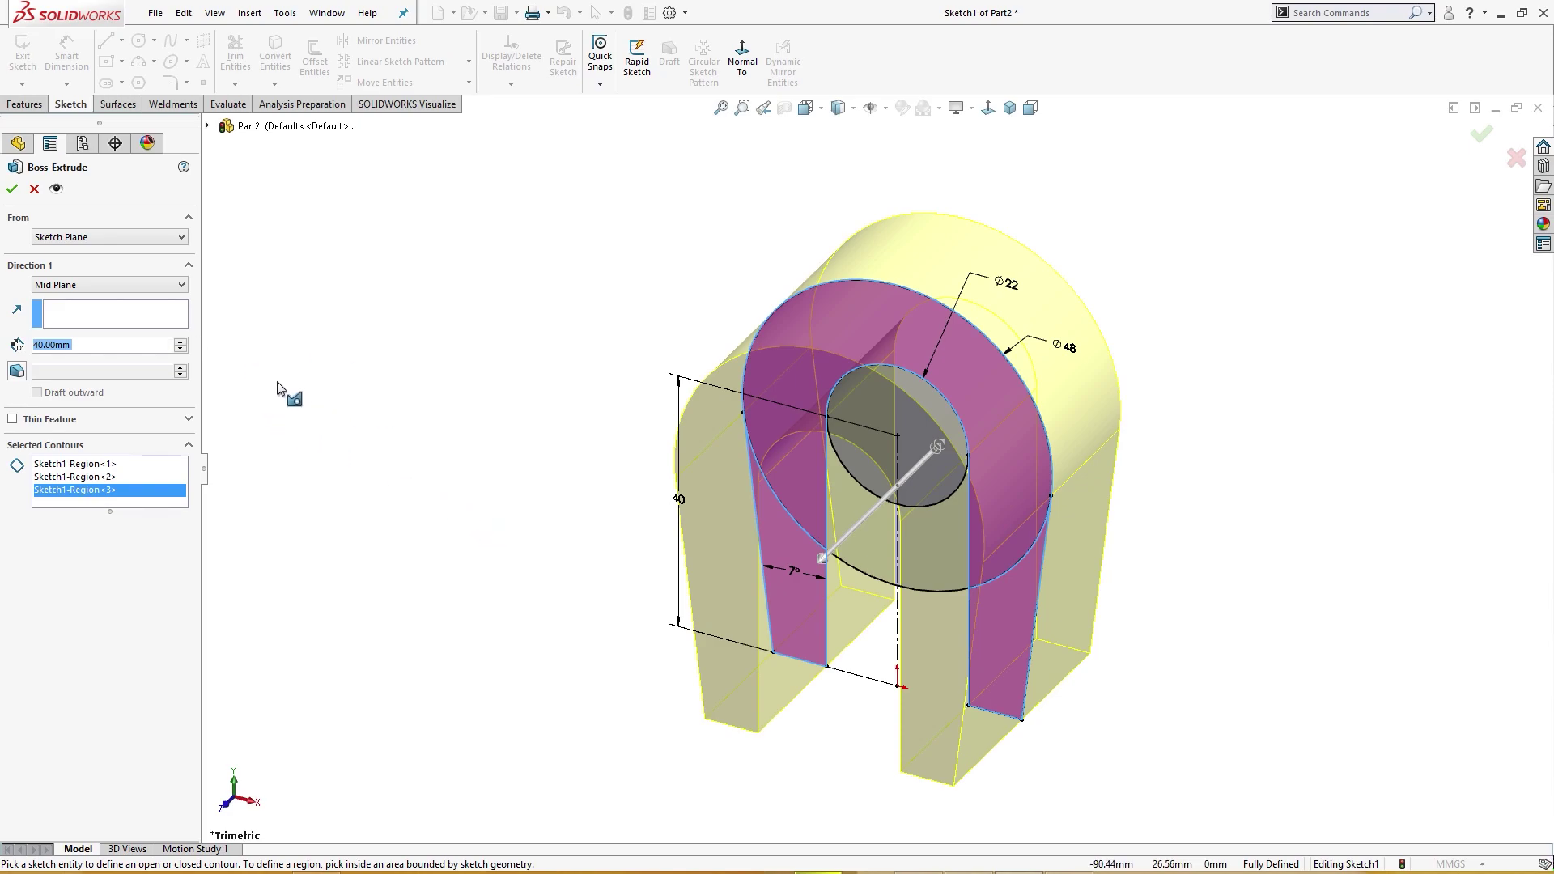
pyautogui.click(13, 191)
pyautogui.moveTo(405, 356); pyautogui.dragTo(243, 389, button='middle')
# - On the Right Plane, sketch a closed U profile of two sloped lines, a bottom tangent arc and a top line
pyautogui.click(58, 306)
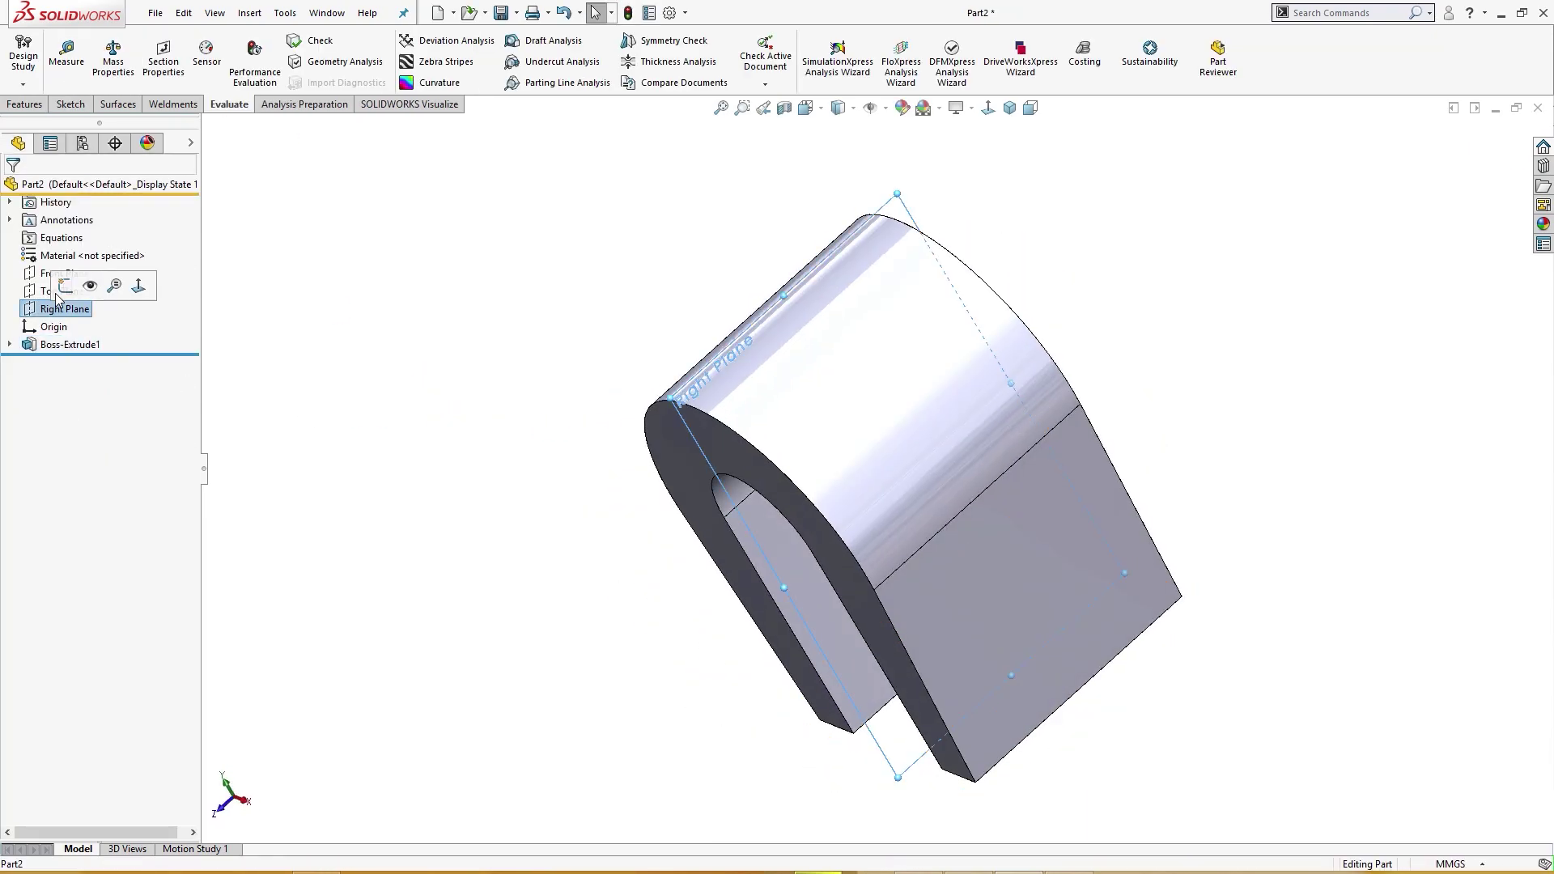
pyautogui.click(66, 285)
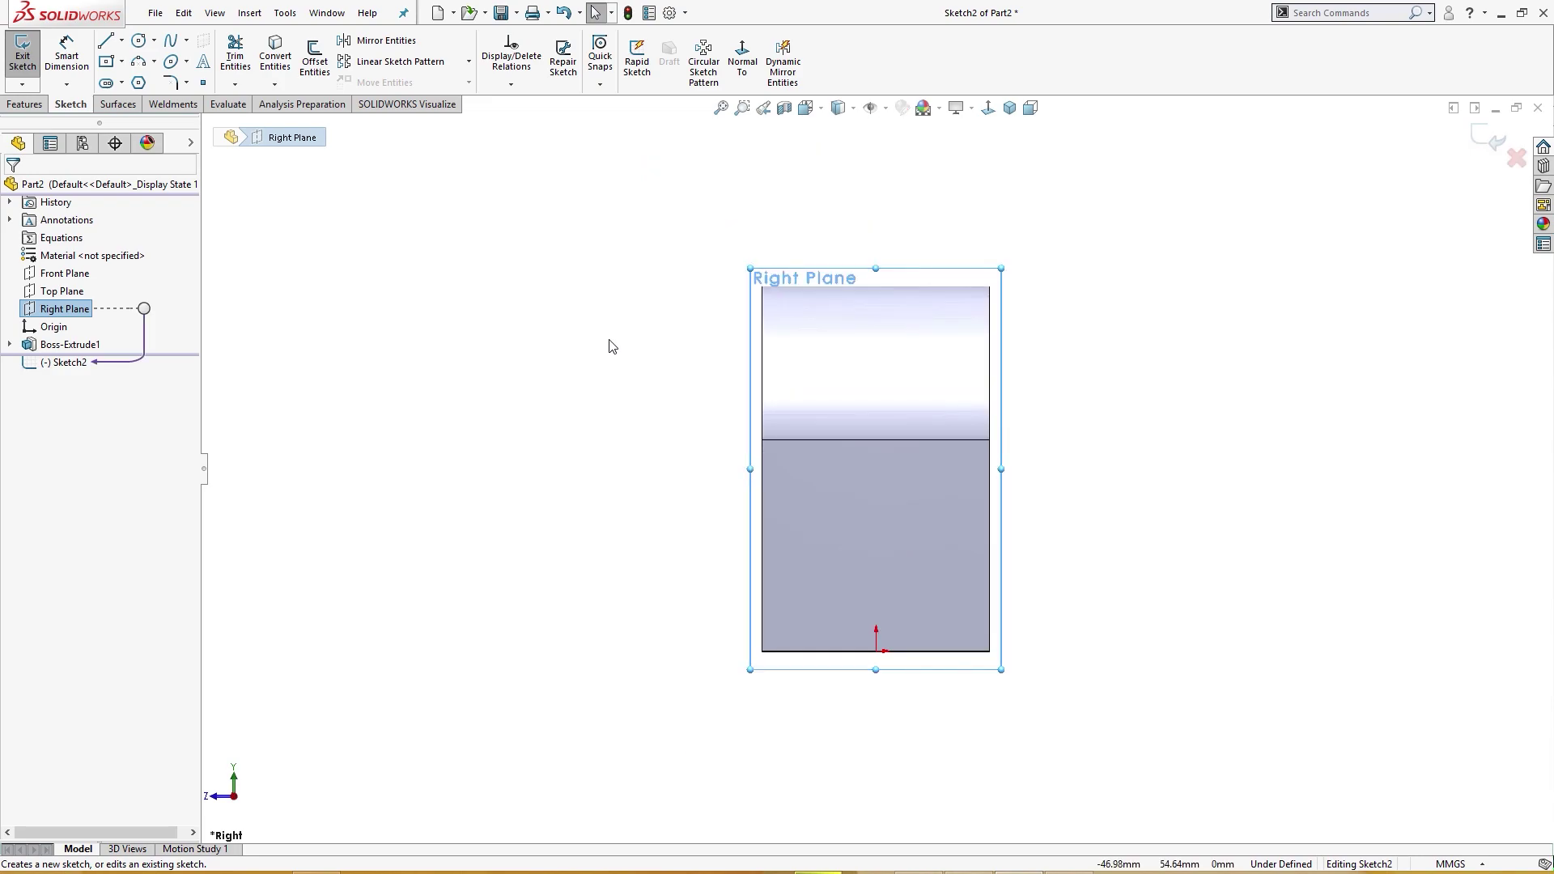
pyautogui.press('l')
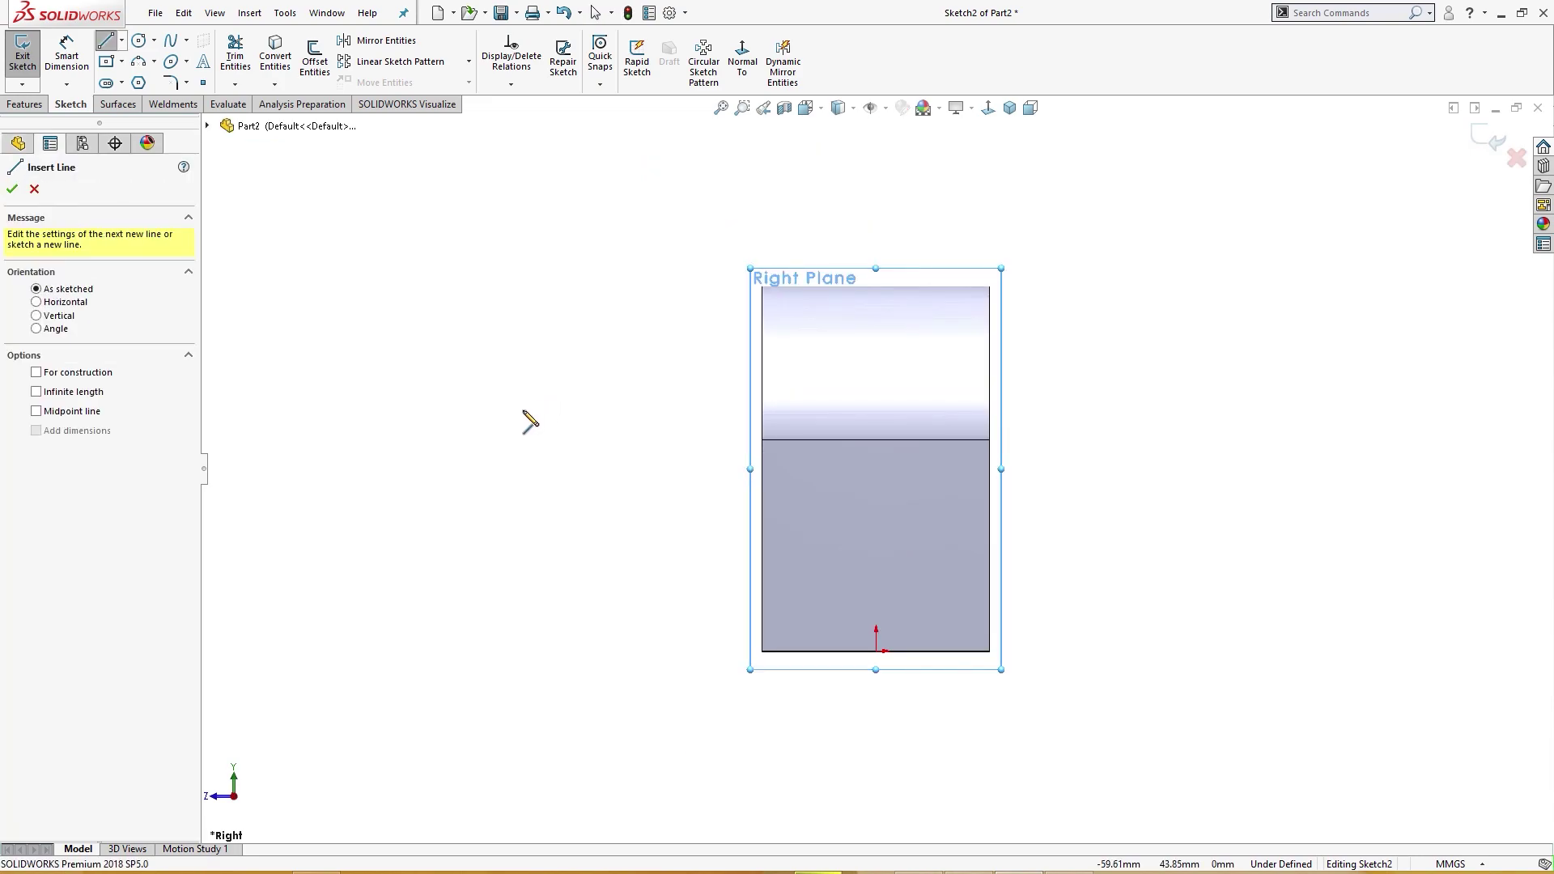
pyautogui.click(796, 289)
pyautogui.click(835, 586)
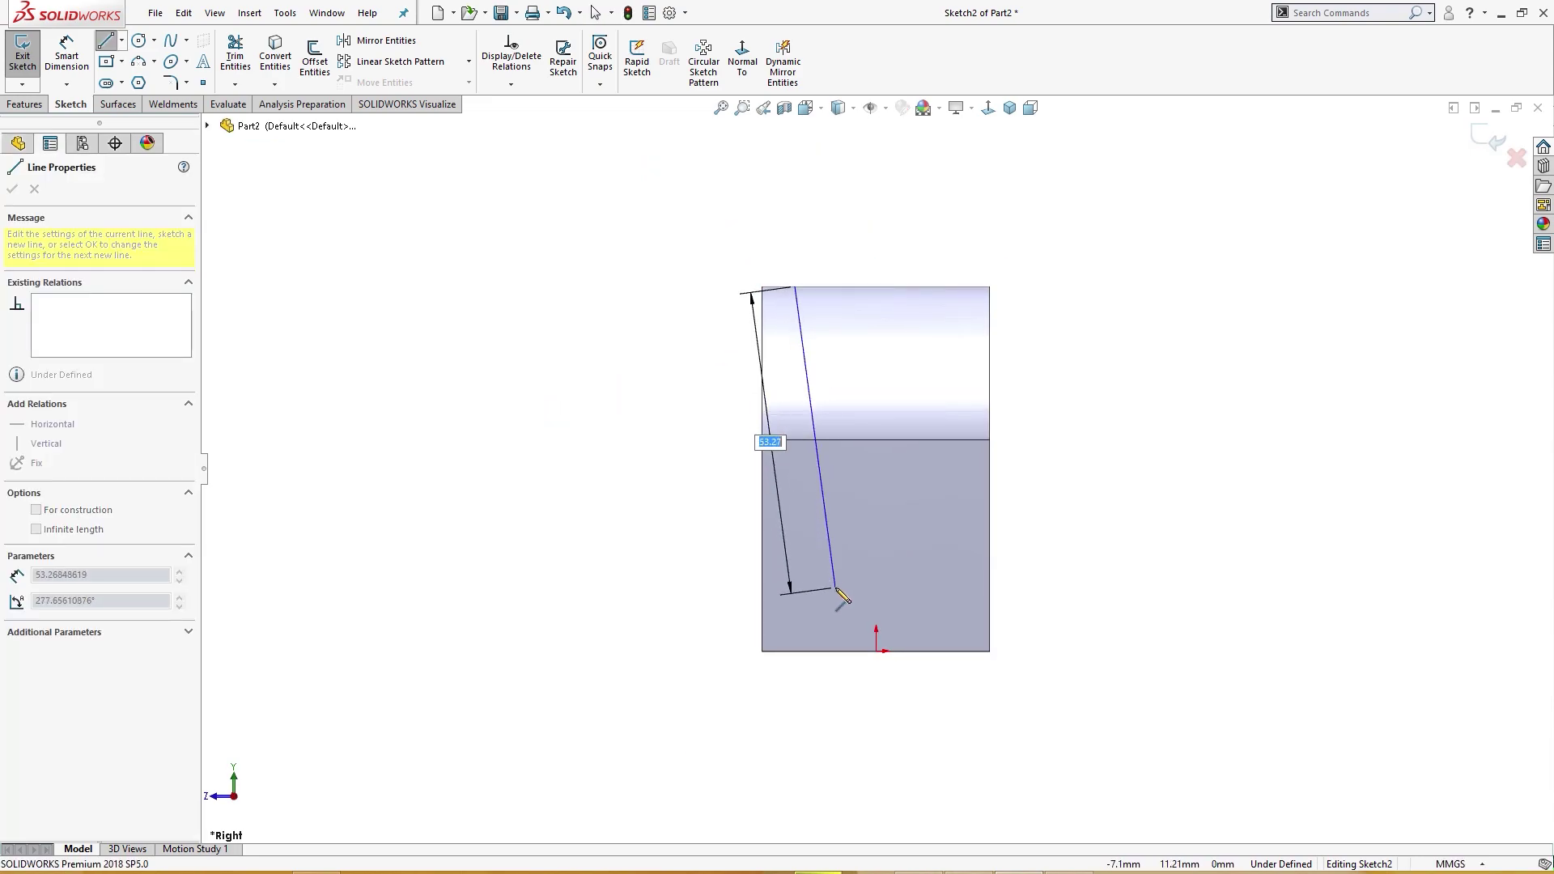
pyautogui.moveTo(836, 587)
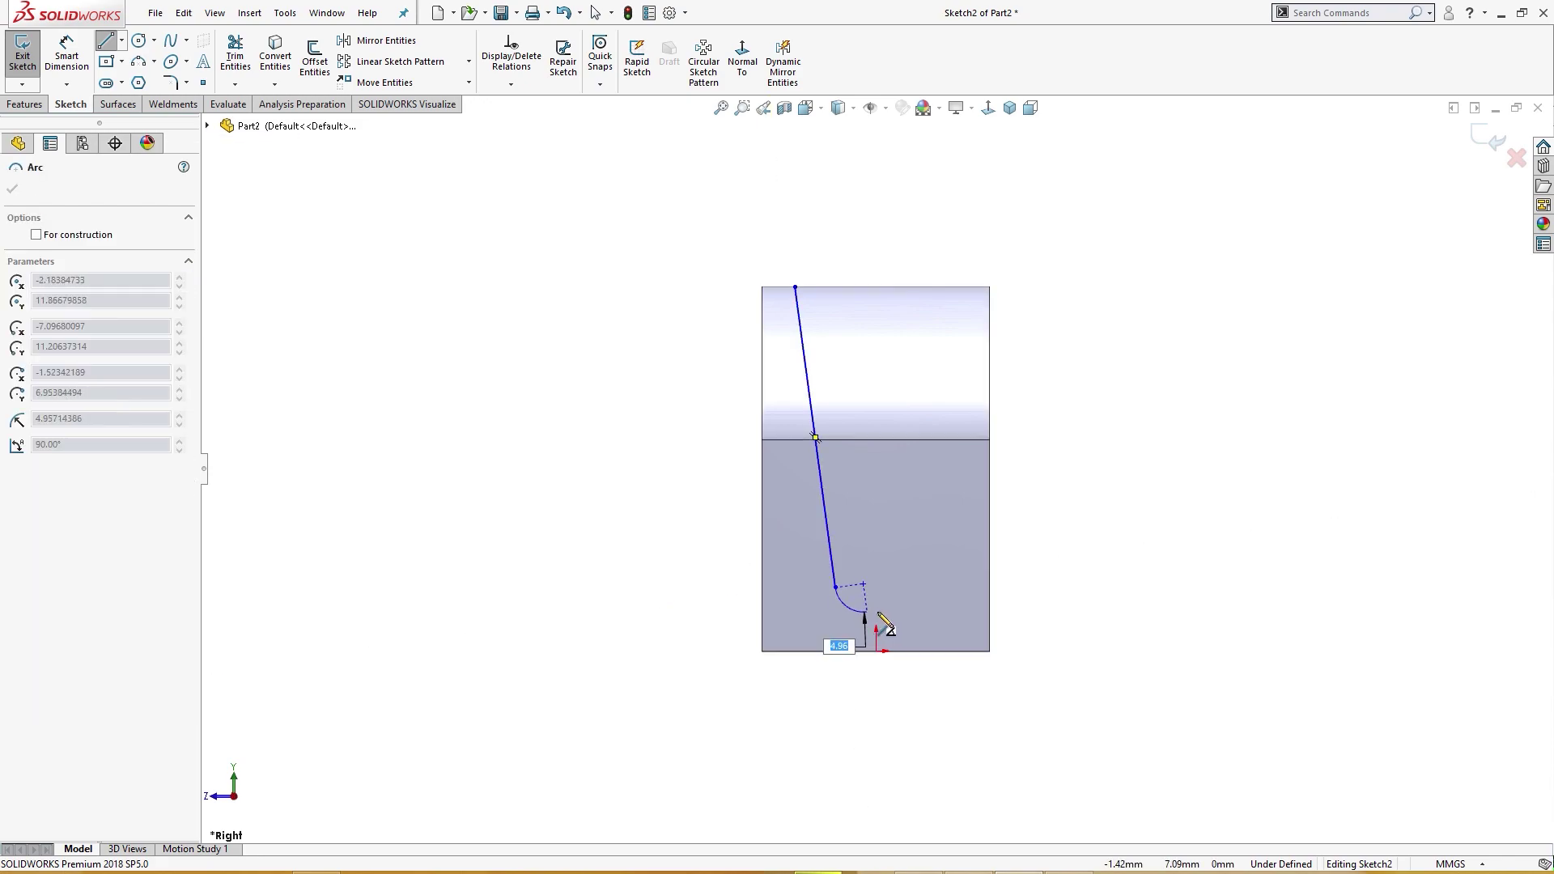
pyautogui.click(915, 588)
pyautogui.click(955, 287)
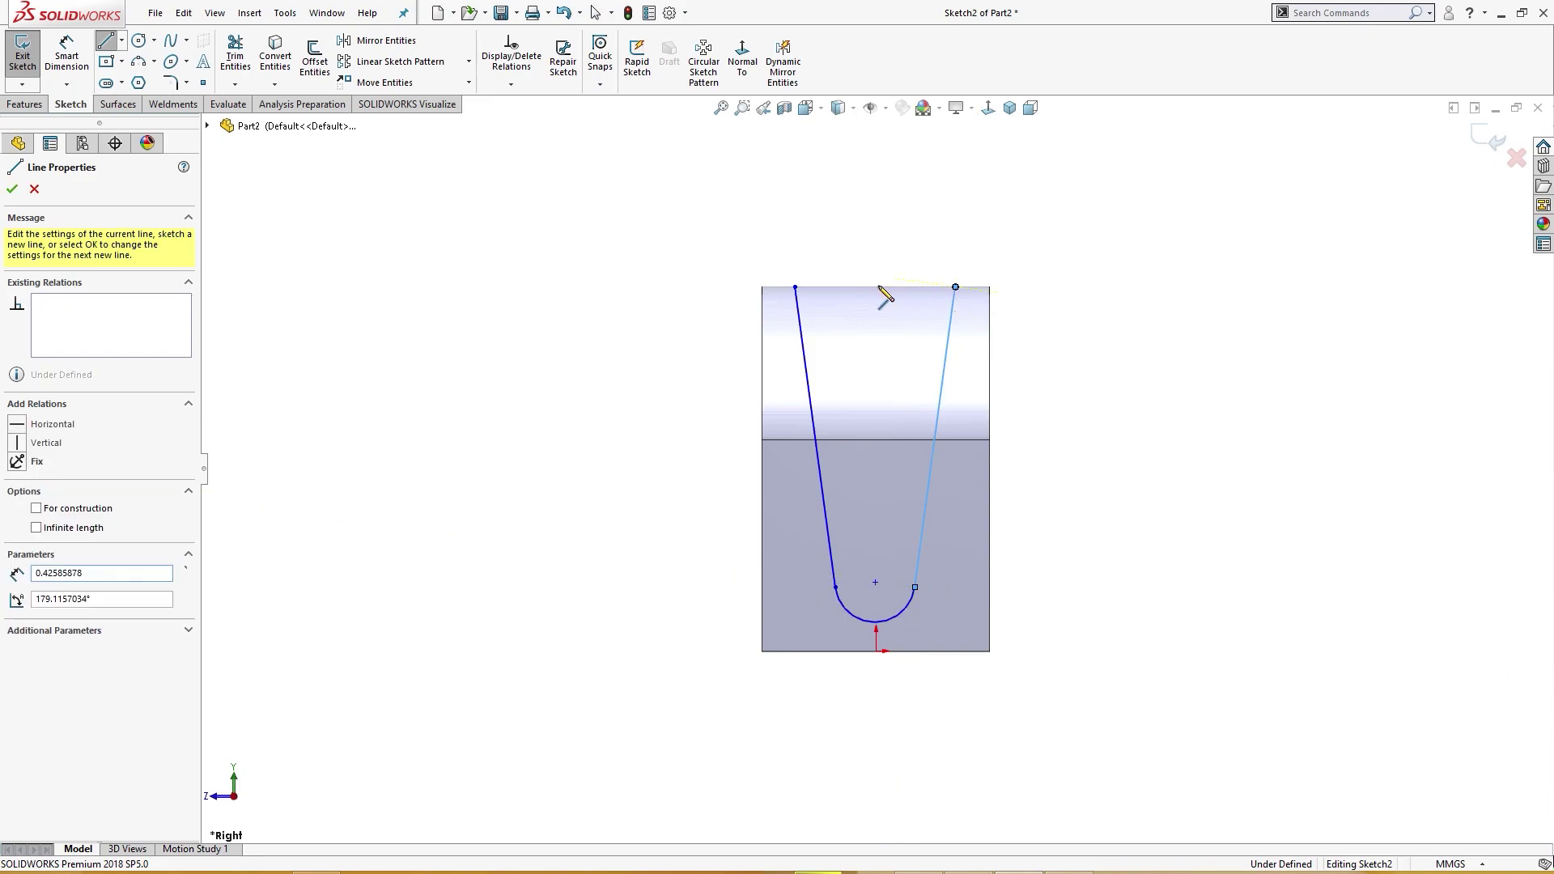
pyautogui.click(795, 287)
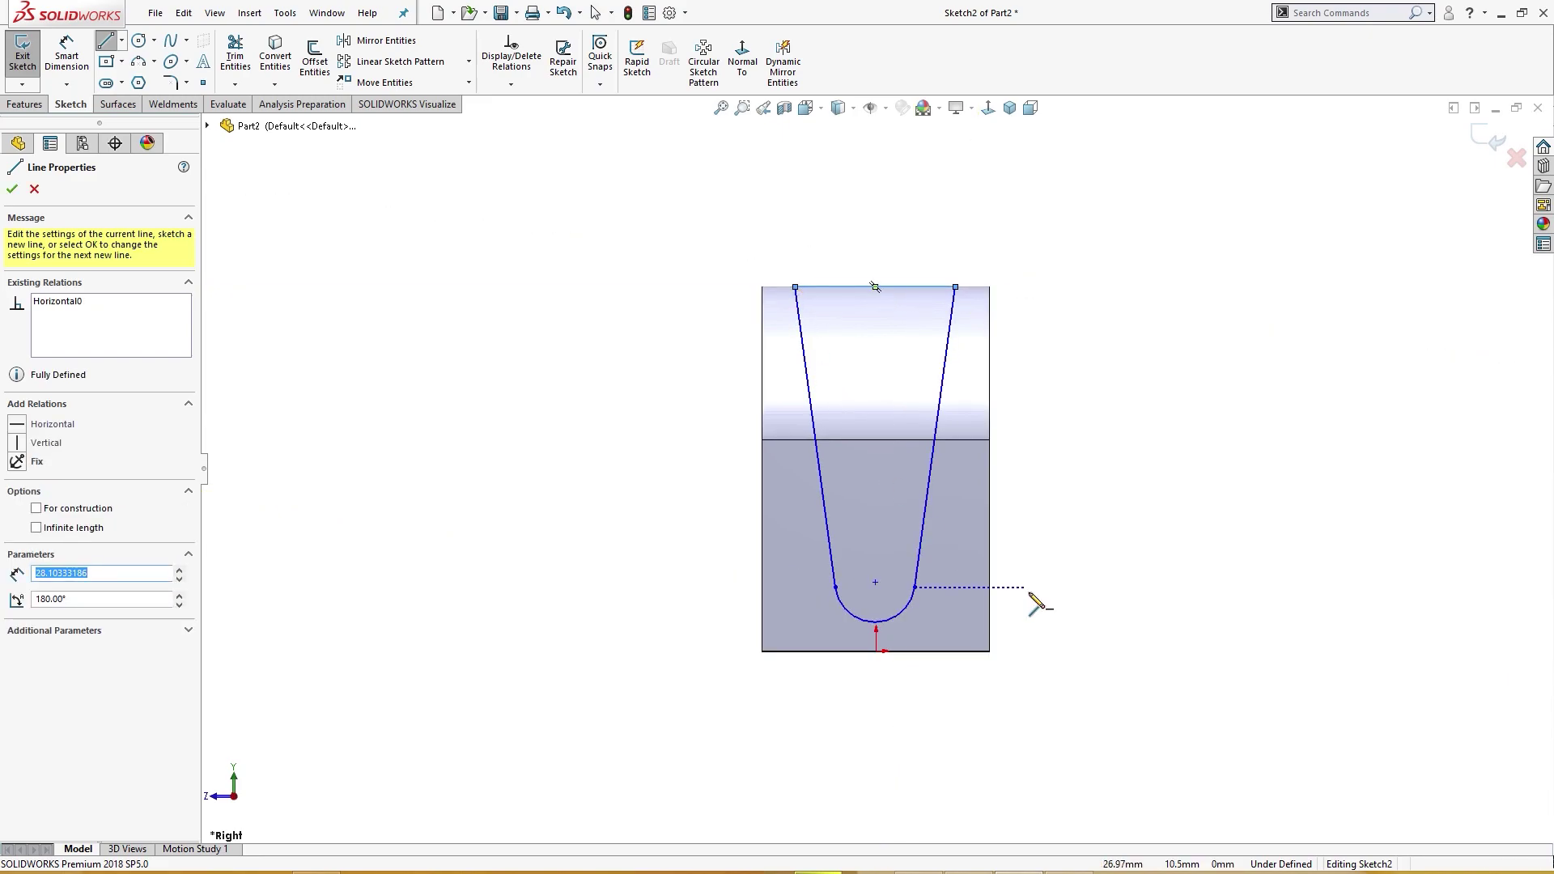
# - Add a vertical construction line from the arc centre and snap the arc's bottom point to the origin
pyautogui.click(876, 583)
pyautogui.click(875, 621)
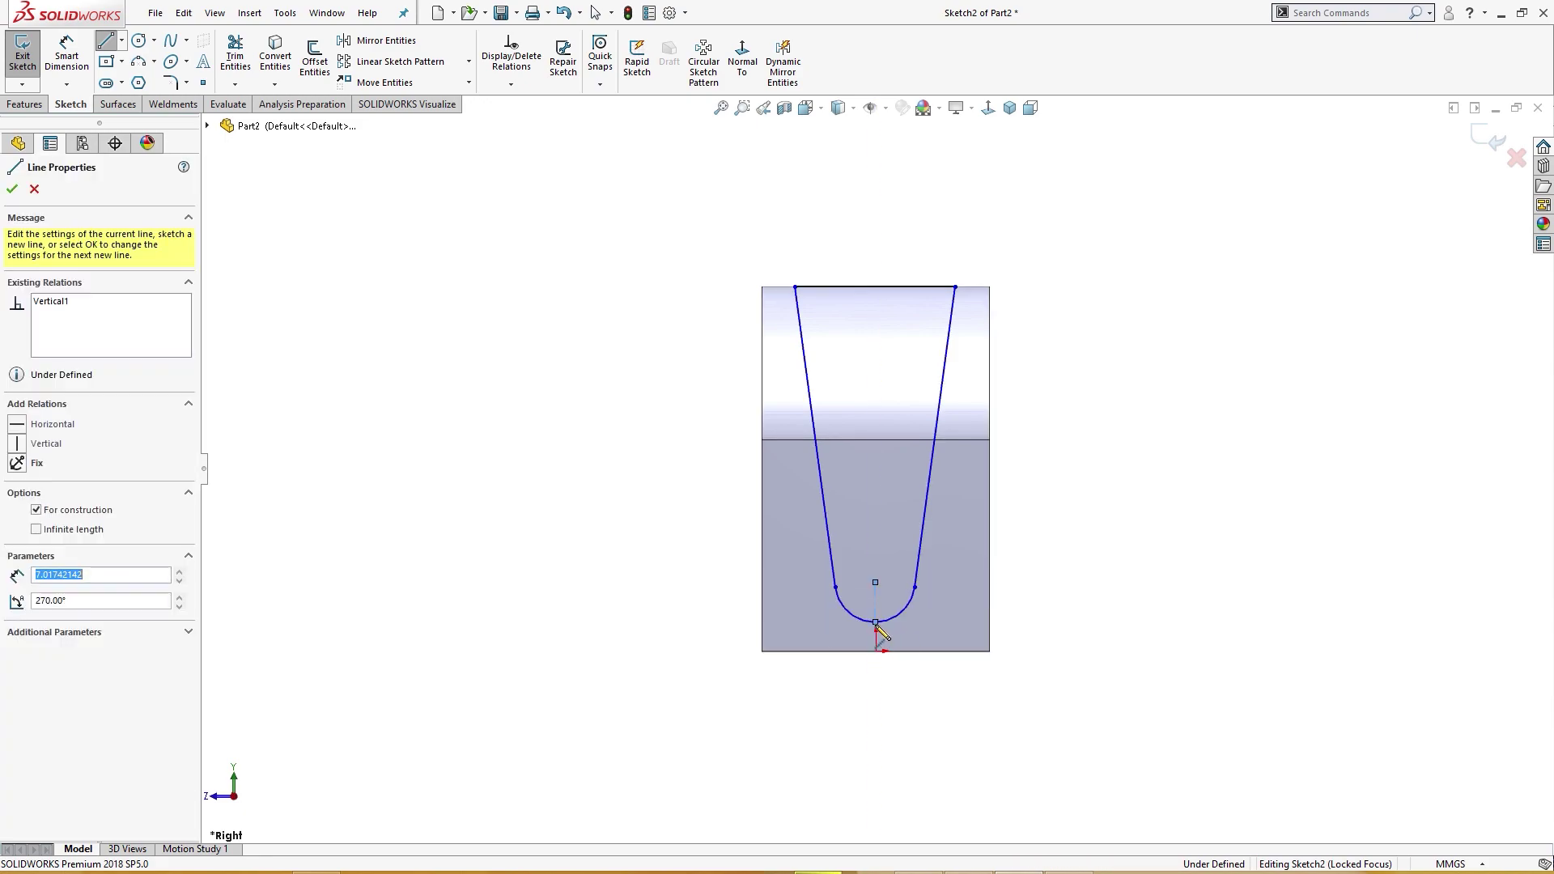
pyautogui.press('Escape')
pyautogui.moveTo(875, 624); pyautogui.dragTo(876, 651)
pyautogui.click(981, 680)
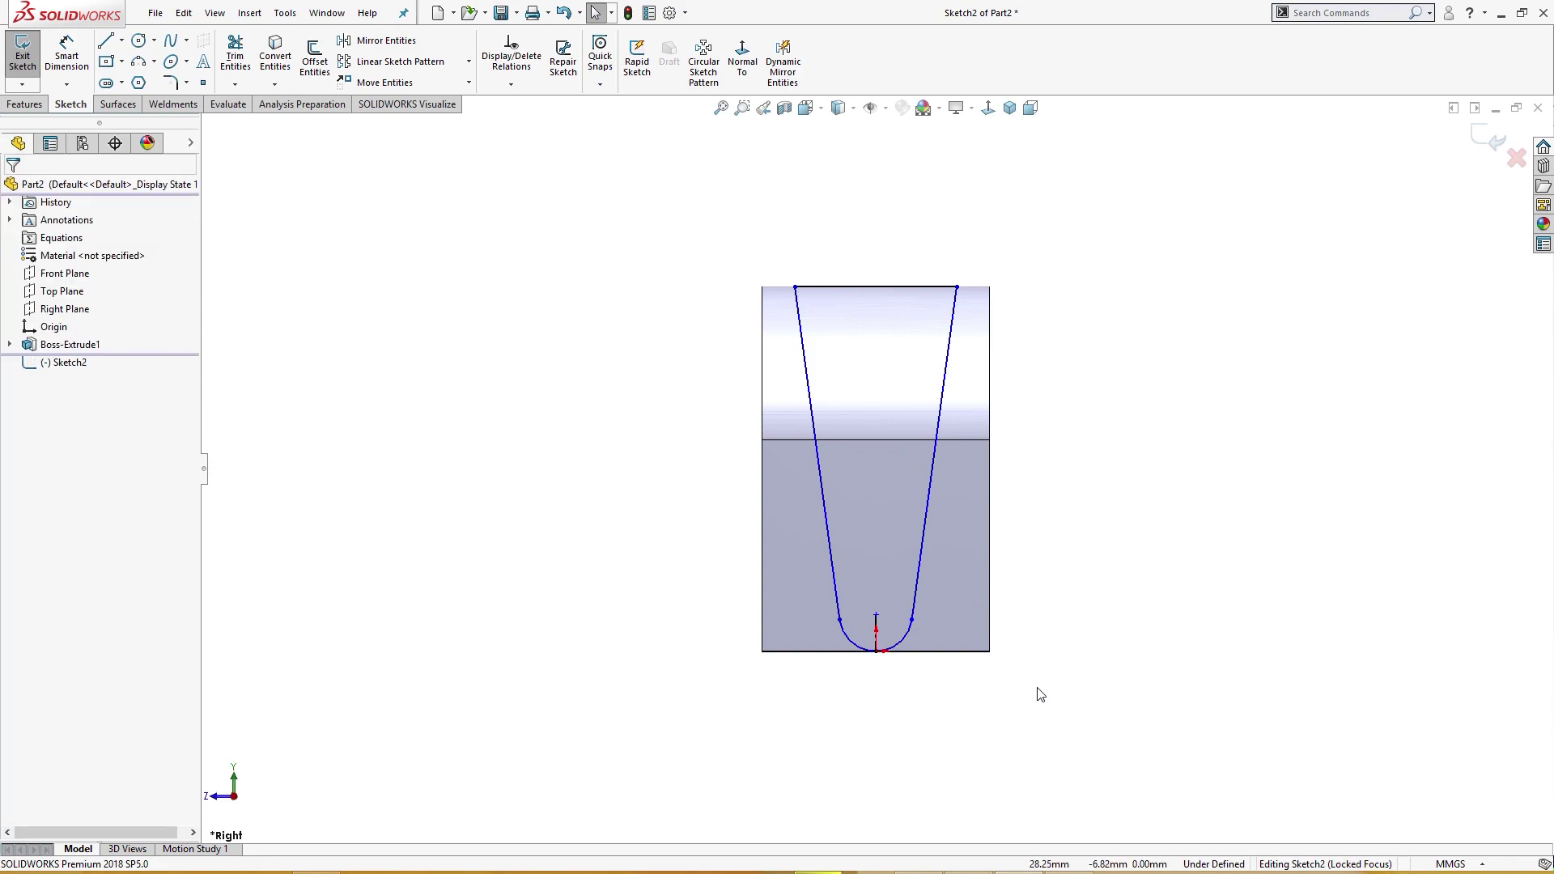
# - Dimension the right sloped line at 2° from the vertical construction line
pyautogui.moveTo(1033, 694); pyautogui.dragTo(1034, 627, button='right')
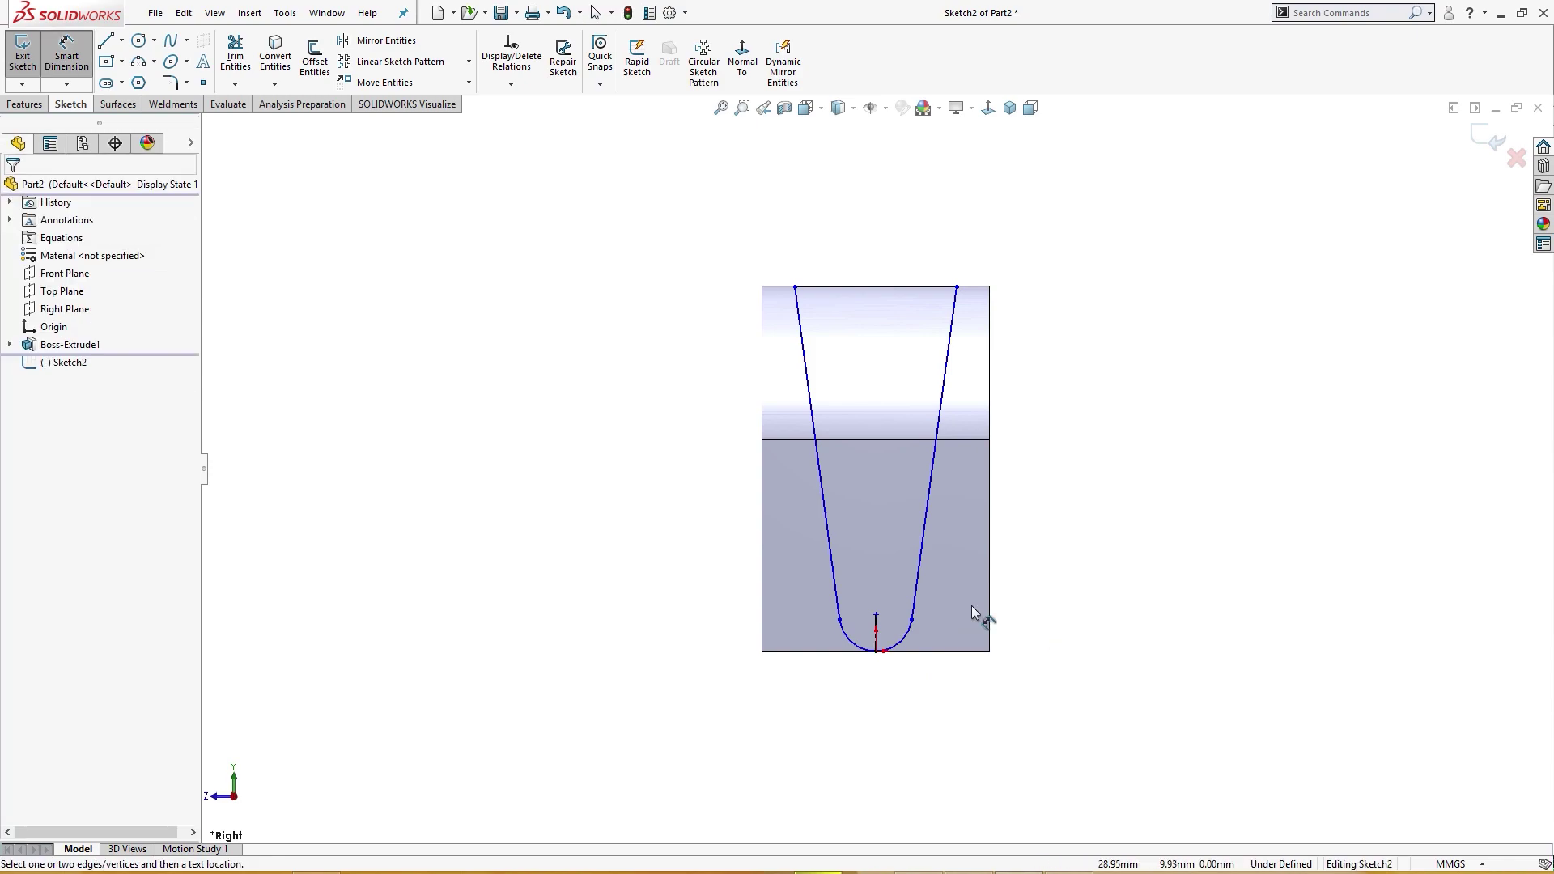
pyautogui.click(916, 607)
pyautogui.click(877, 625)
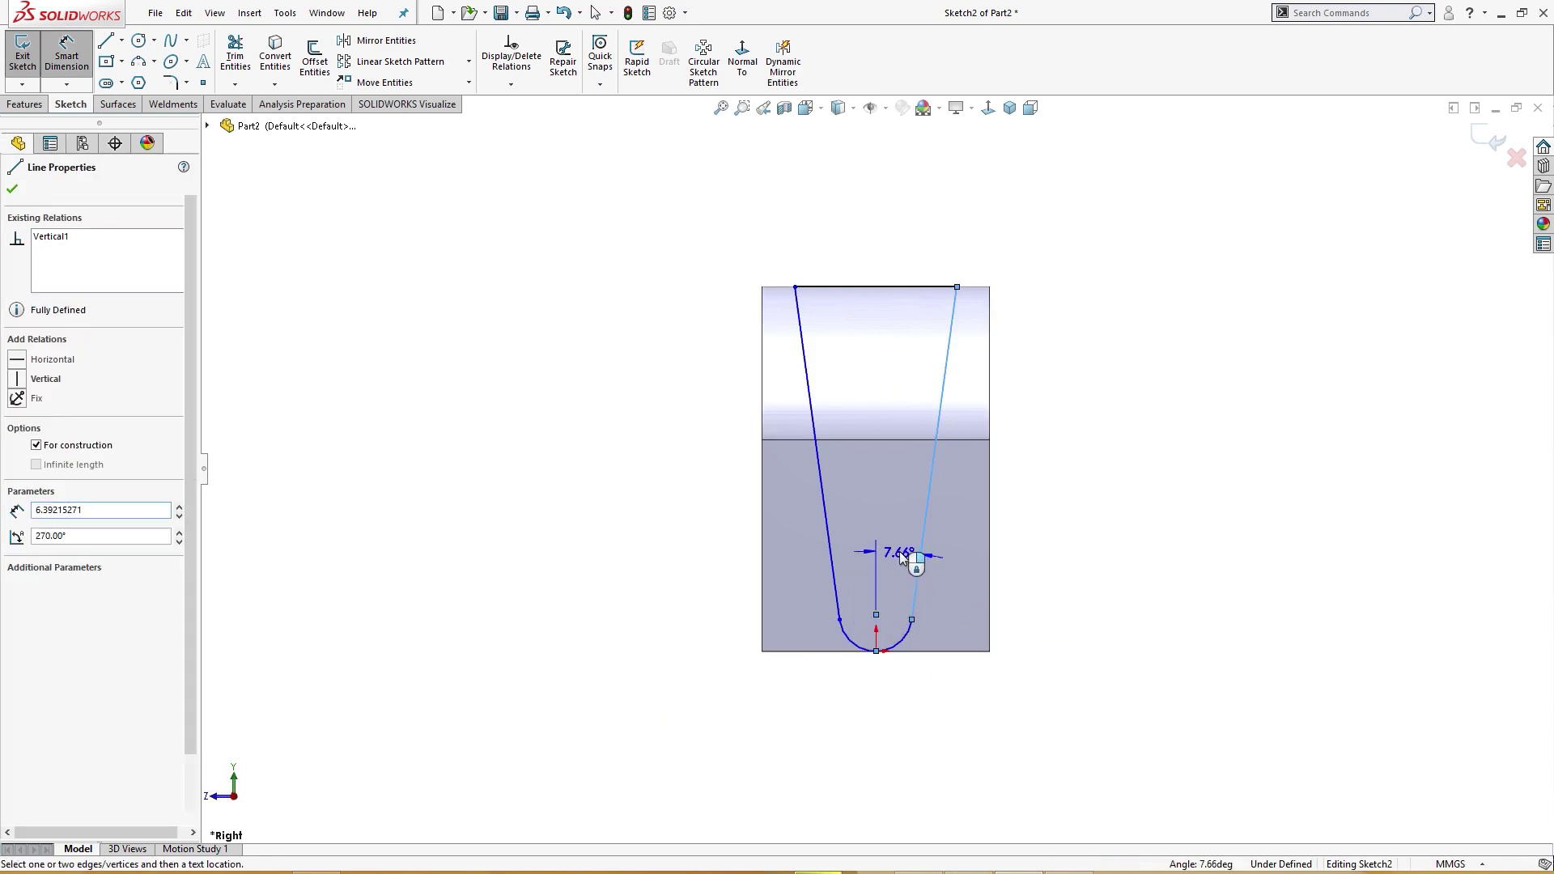
pyautogui.click(900, 551)
pyautogui.write('2')
pyautogui.press('Return')
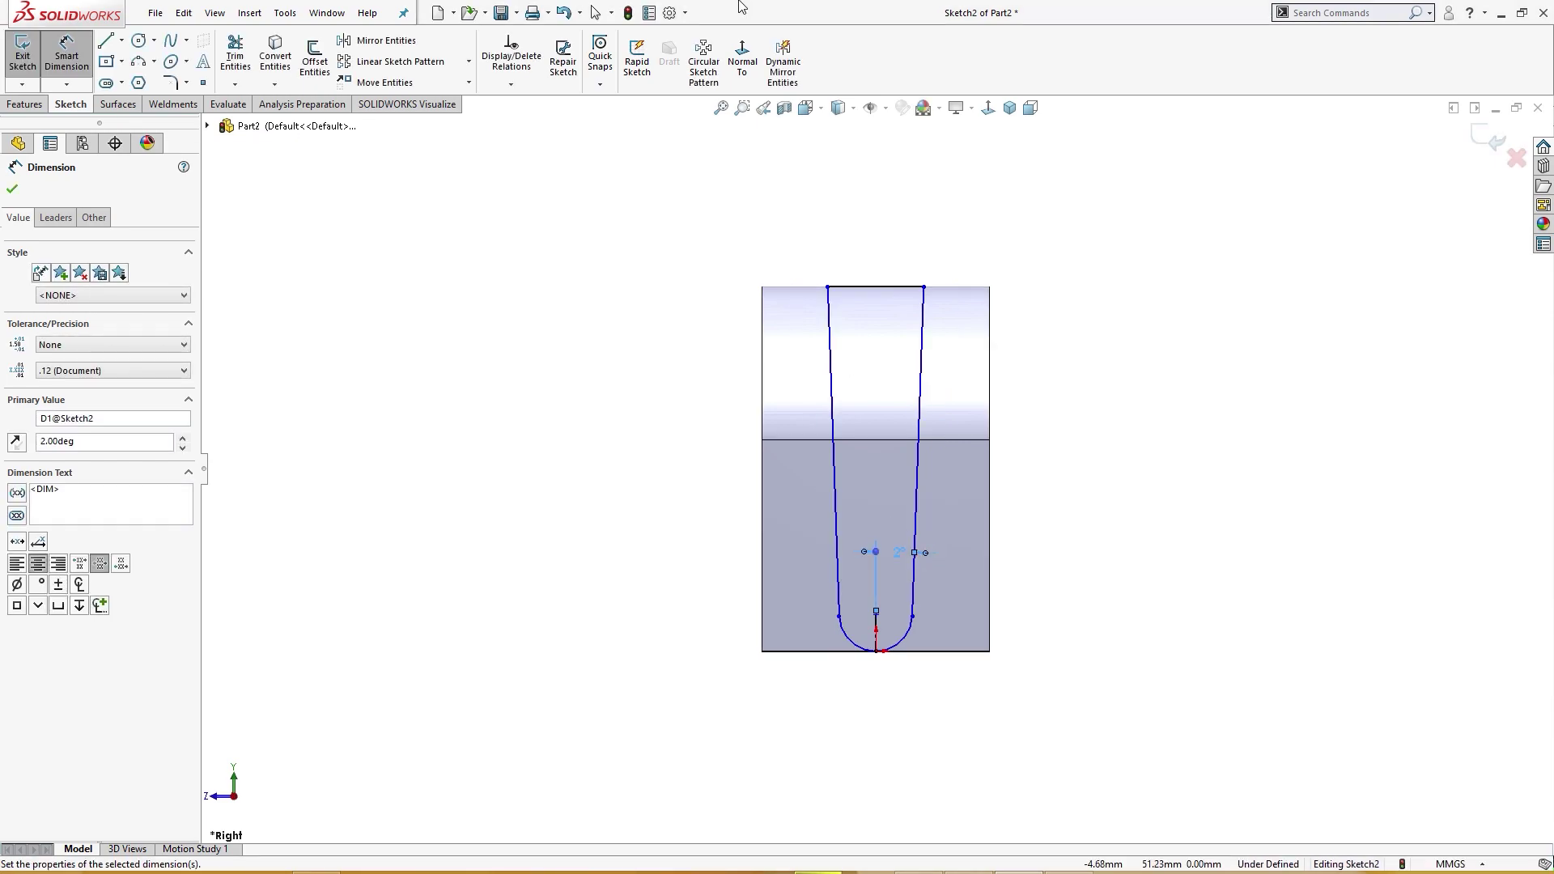
pyautogui.click(1005, 335)
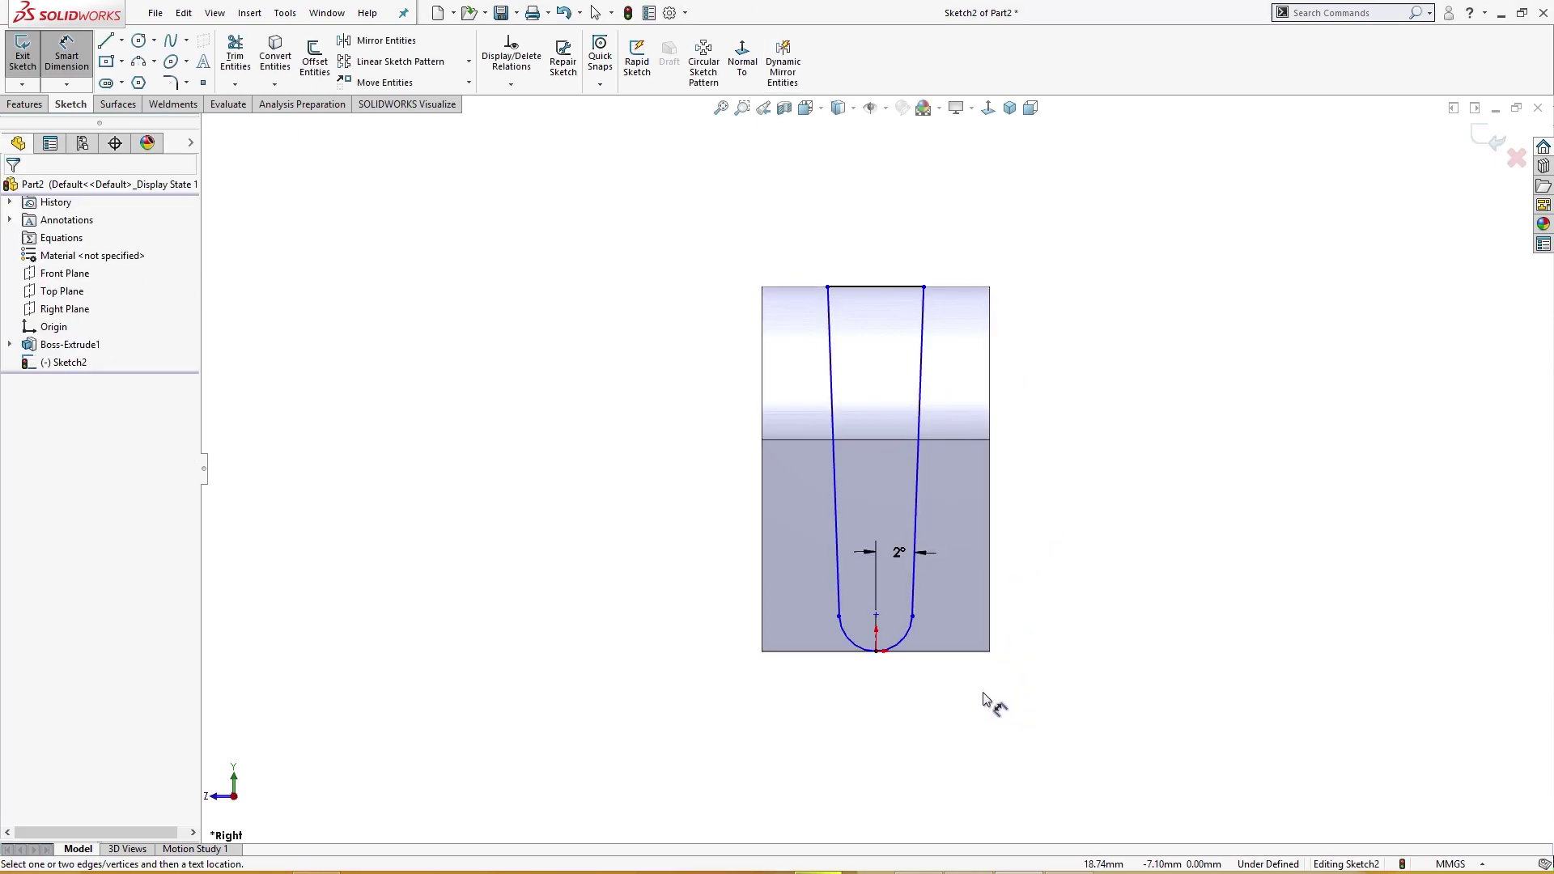
# - Add a Ø10 circle at the arc centre and dimension the bottom arc R10
pyautogui.press('c')
pyautogui.click(876, 615)
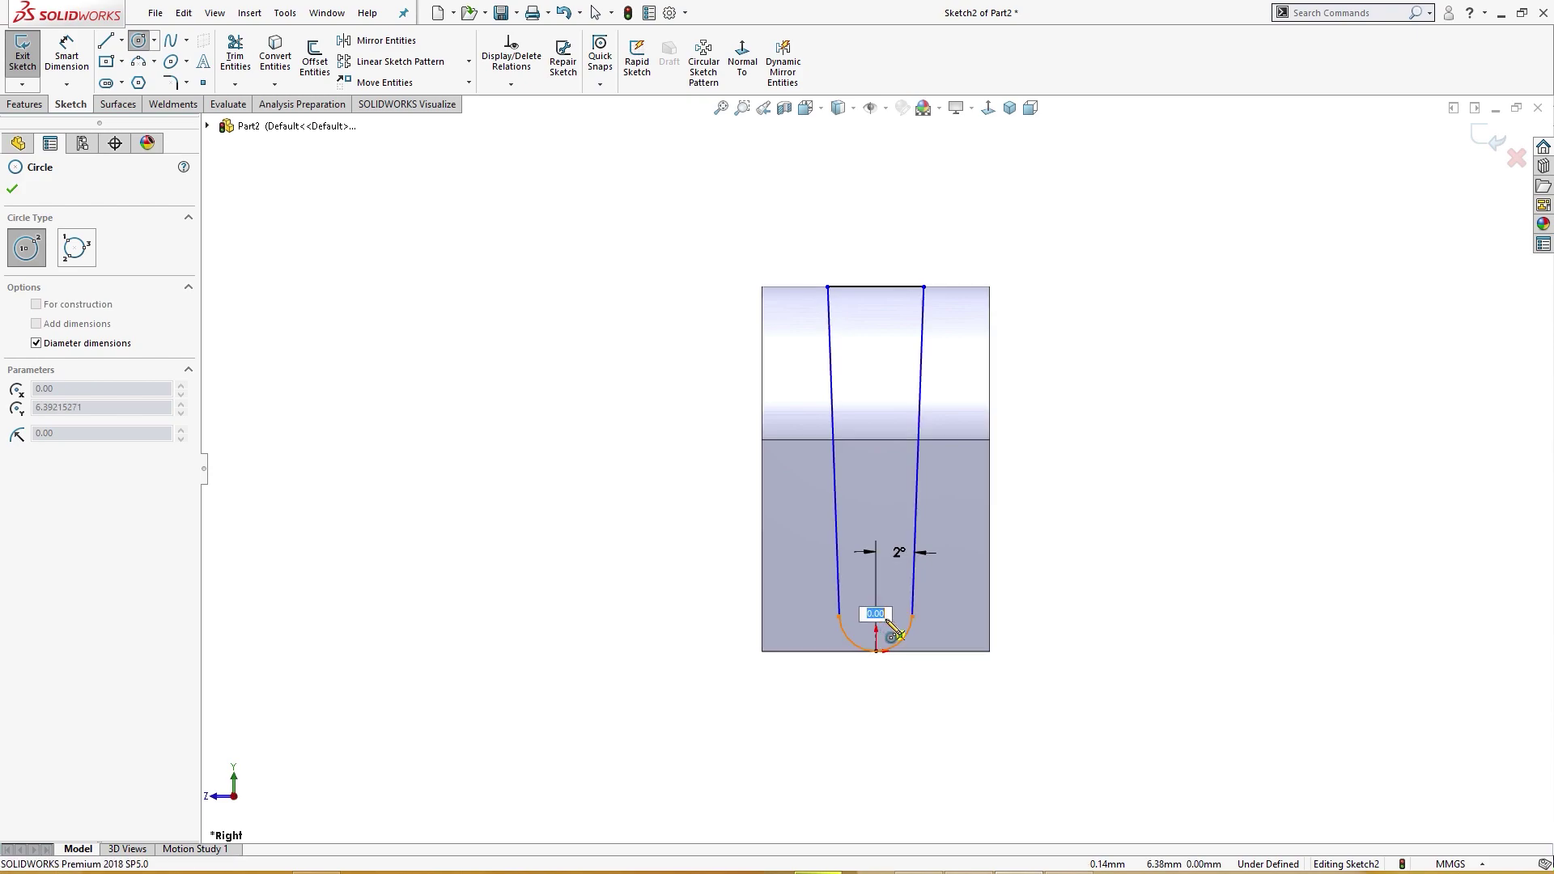
pyautogui.press('Return')
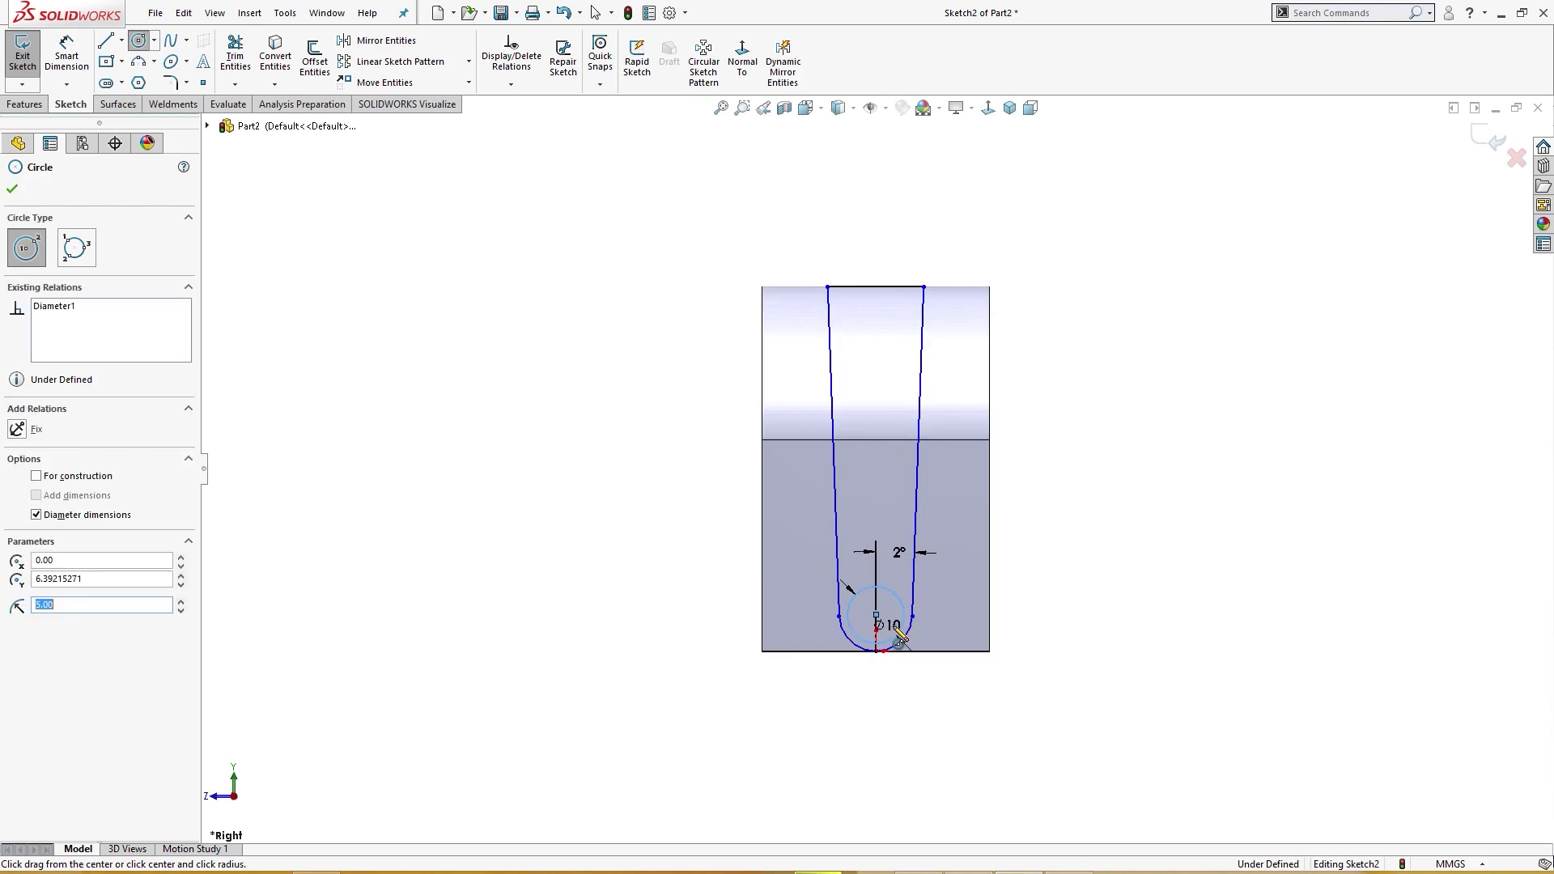
pyautogui.press('d')
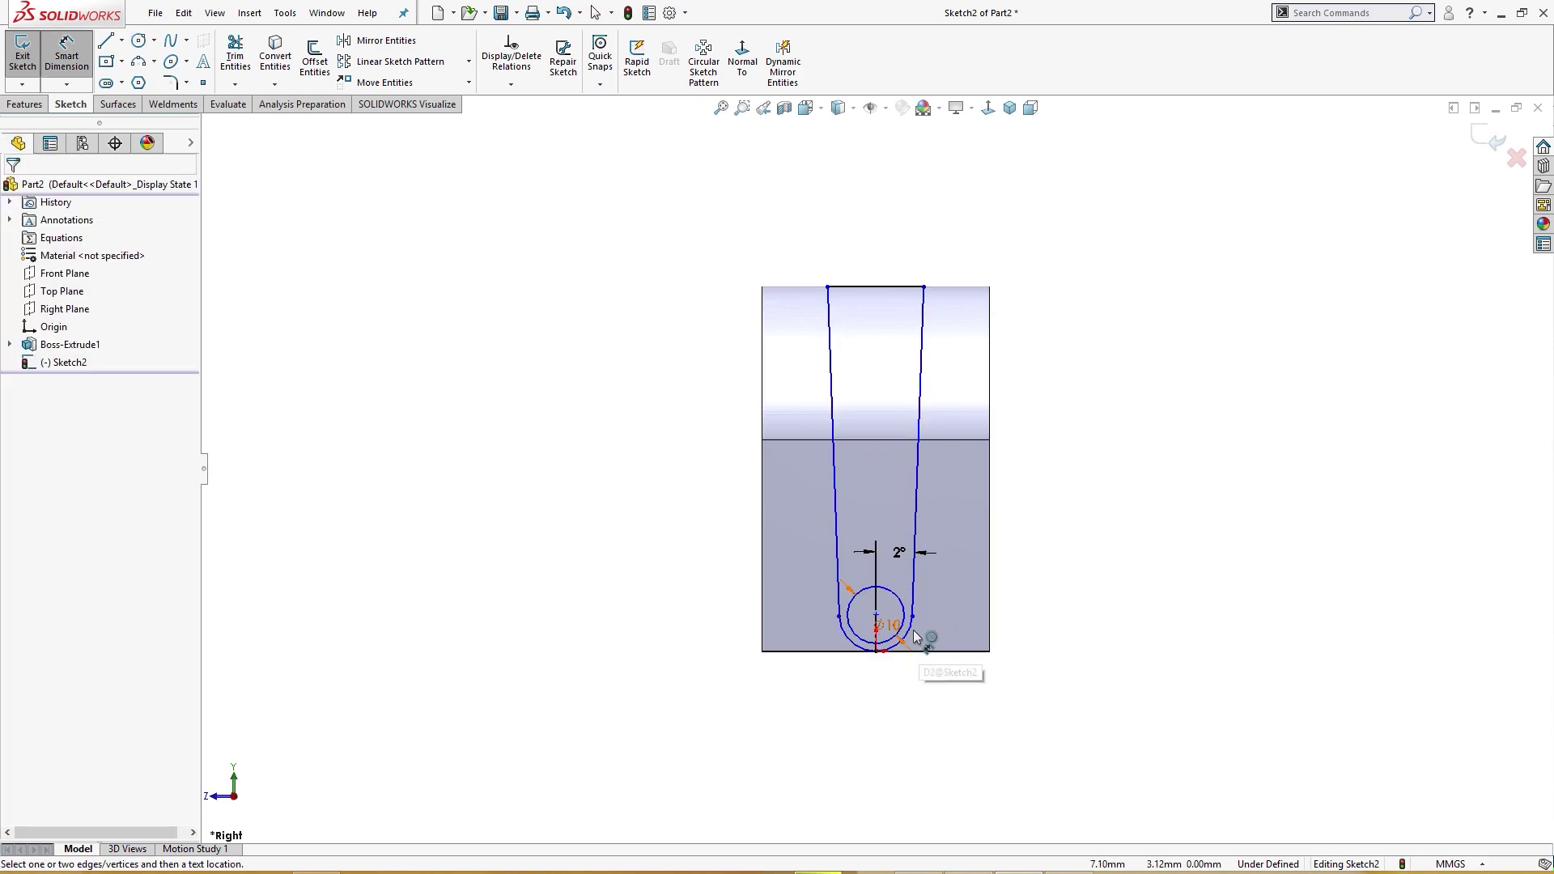
pyautogui.click(911, 629)
pyautogui.click(971, 690)
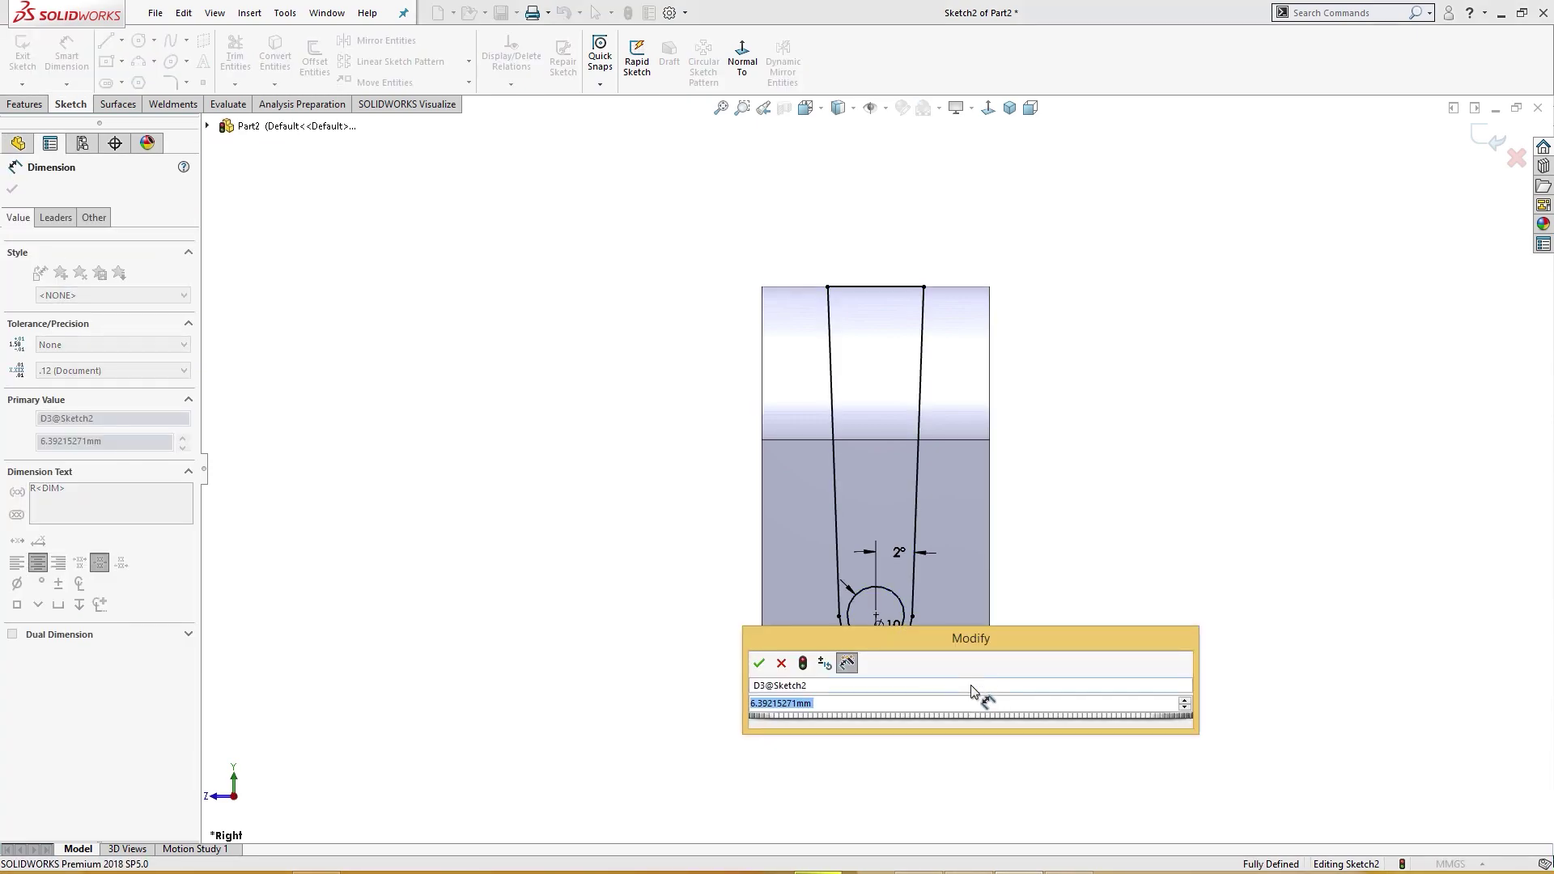
pyautogui.write('10')
pyautogui.press('Return')
# - Move the Ø10 label below-left of the circle and the 2° dimension upward
pyautogui.click(1040, 622)
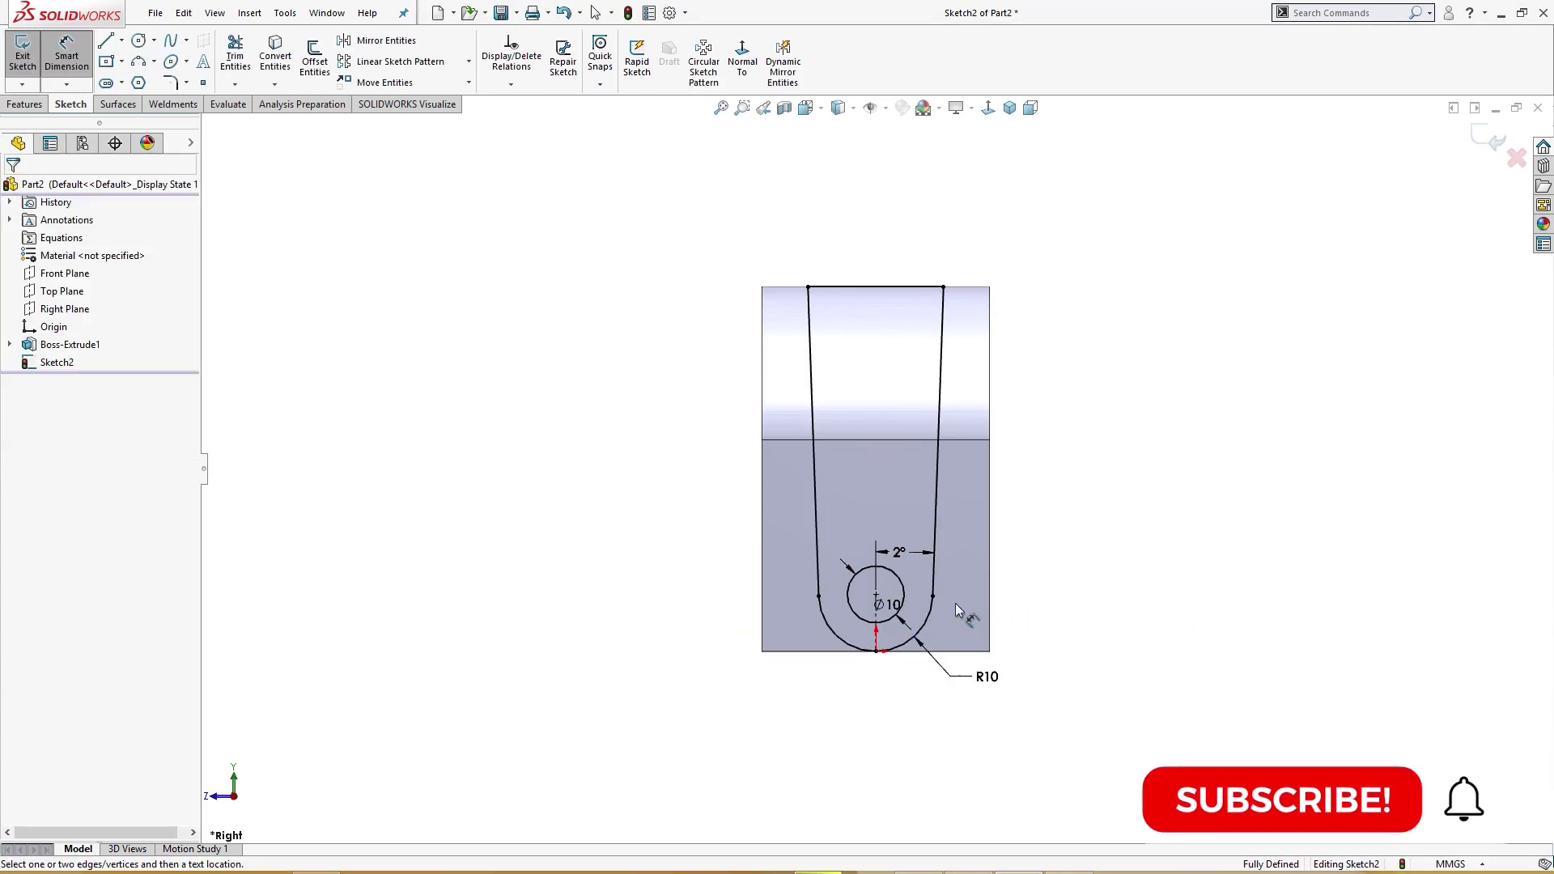
pyautogui.moveTo(888, 604); pyautogui.dragTo(771, 689)
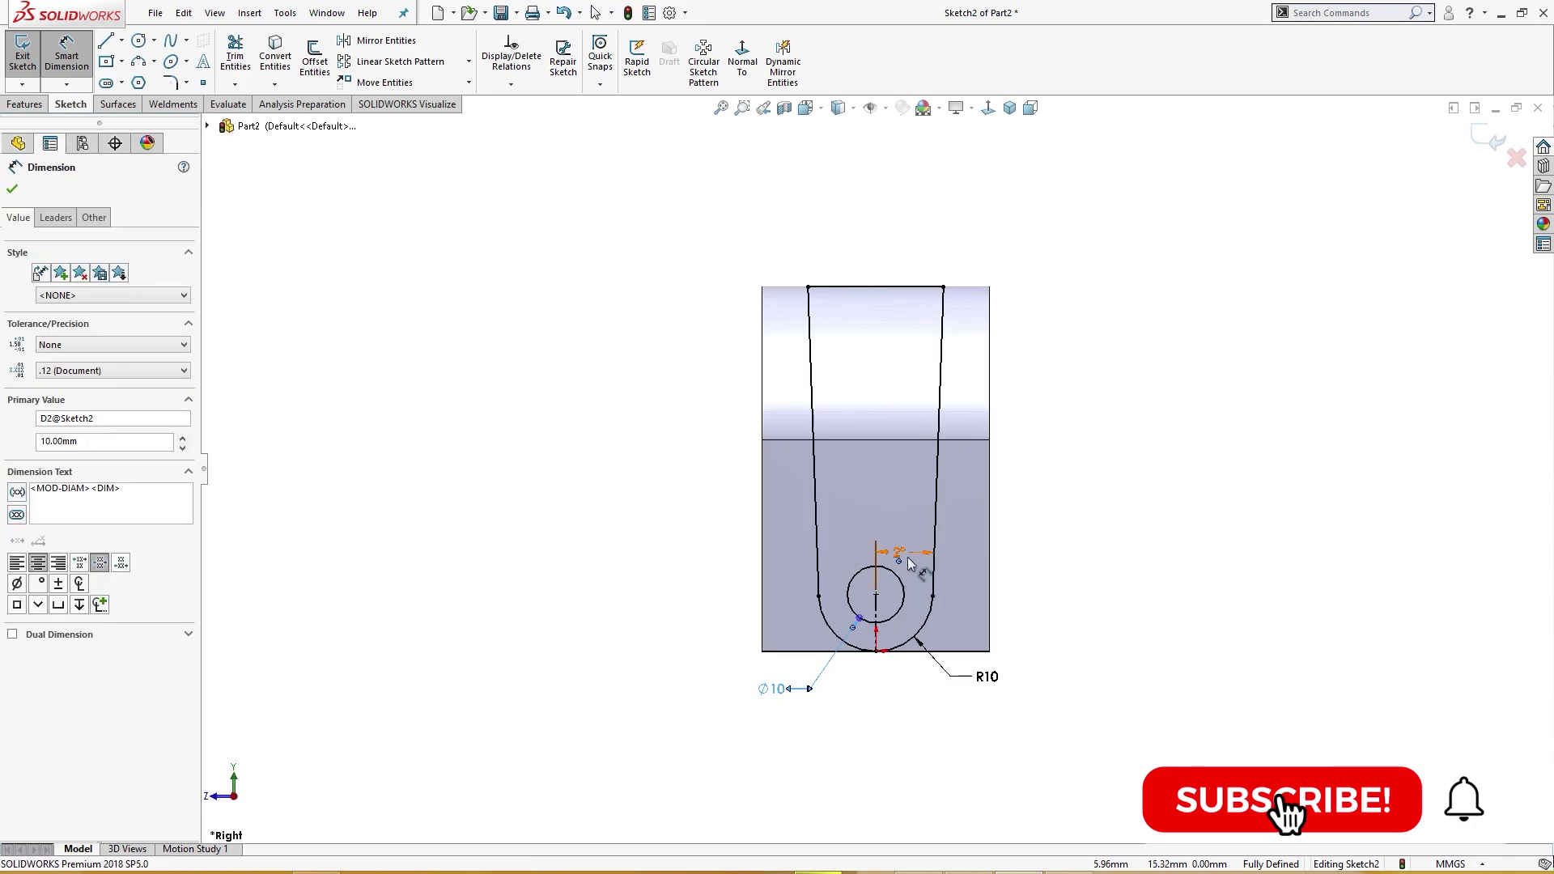
pyautogui.moveTo(903, 552); pyautogui.dragTo(908, 508)
pyautogui.click(1150, 574)
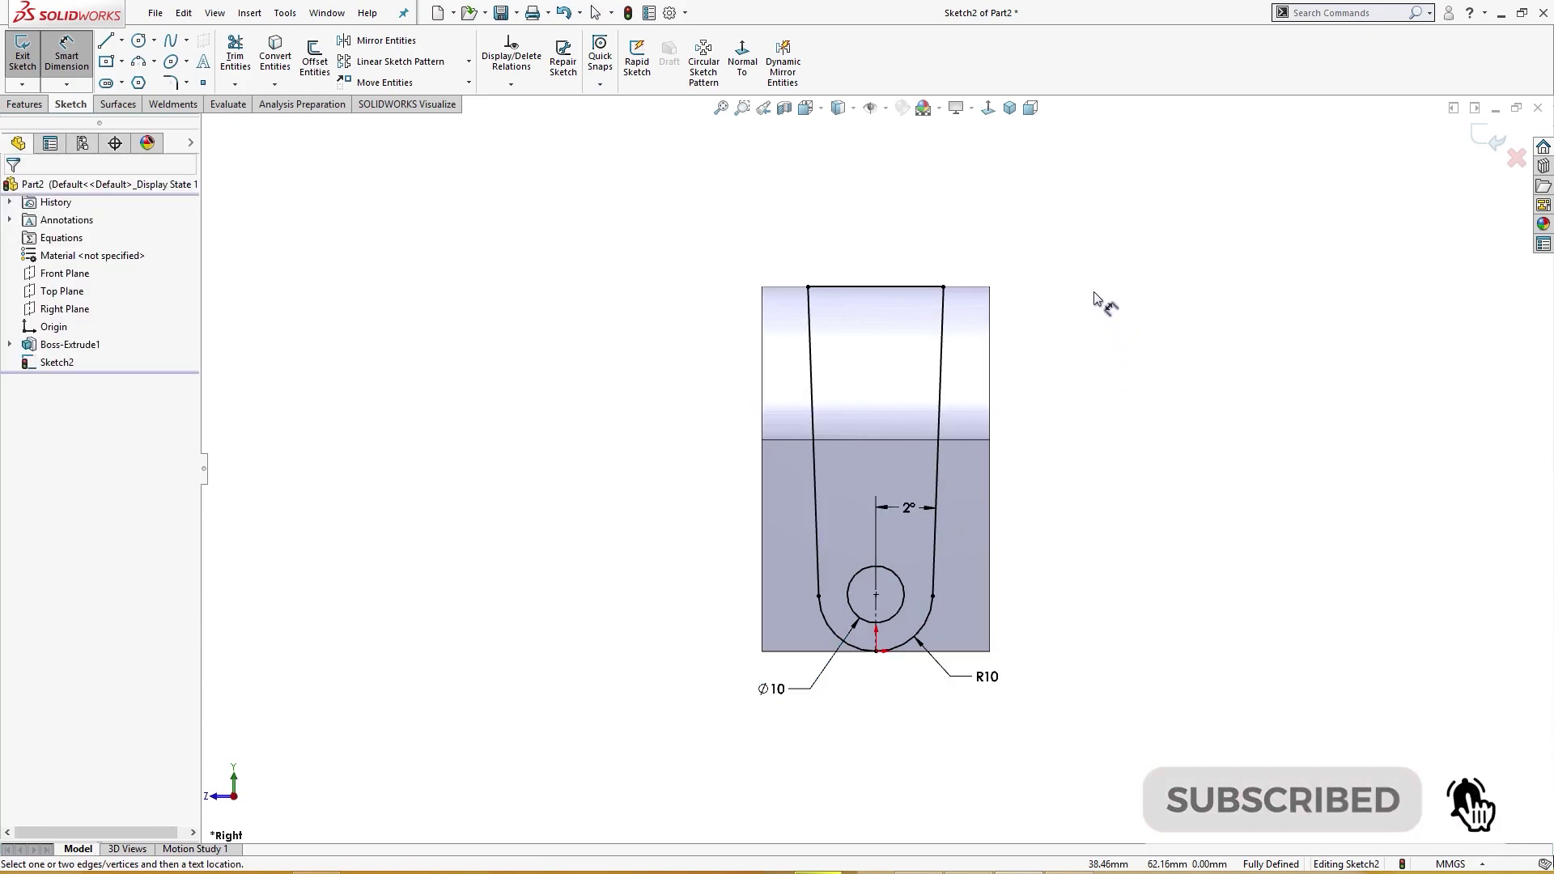
# - Extruded Cut Sketch2 Through All – Both Directions with Flip side to cut, leaving rounded, holed prong tips
pyautogui.press('s')
pyautogui.click(1109, 491)
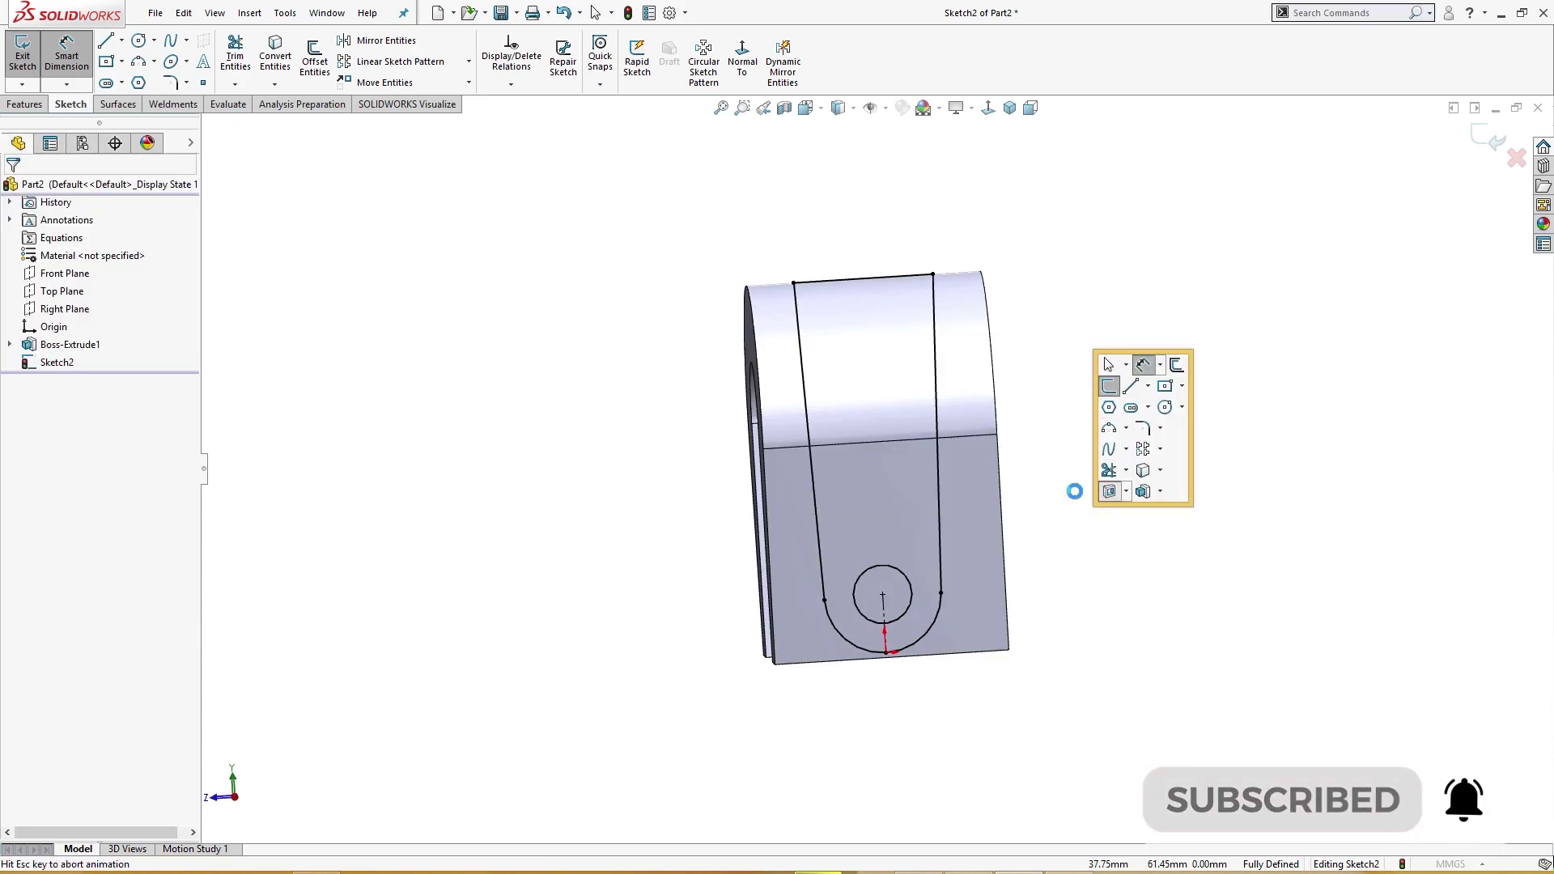
pyautogui.rightClick(382, 380)
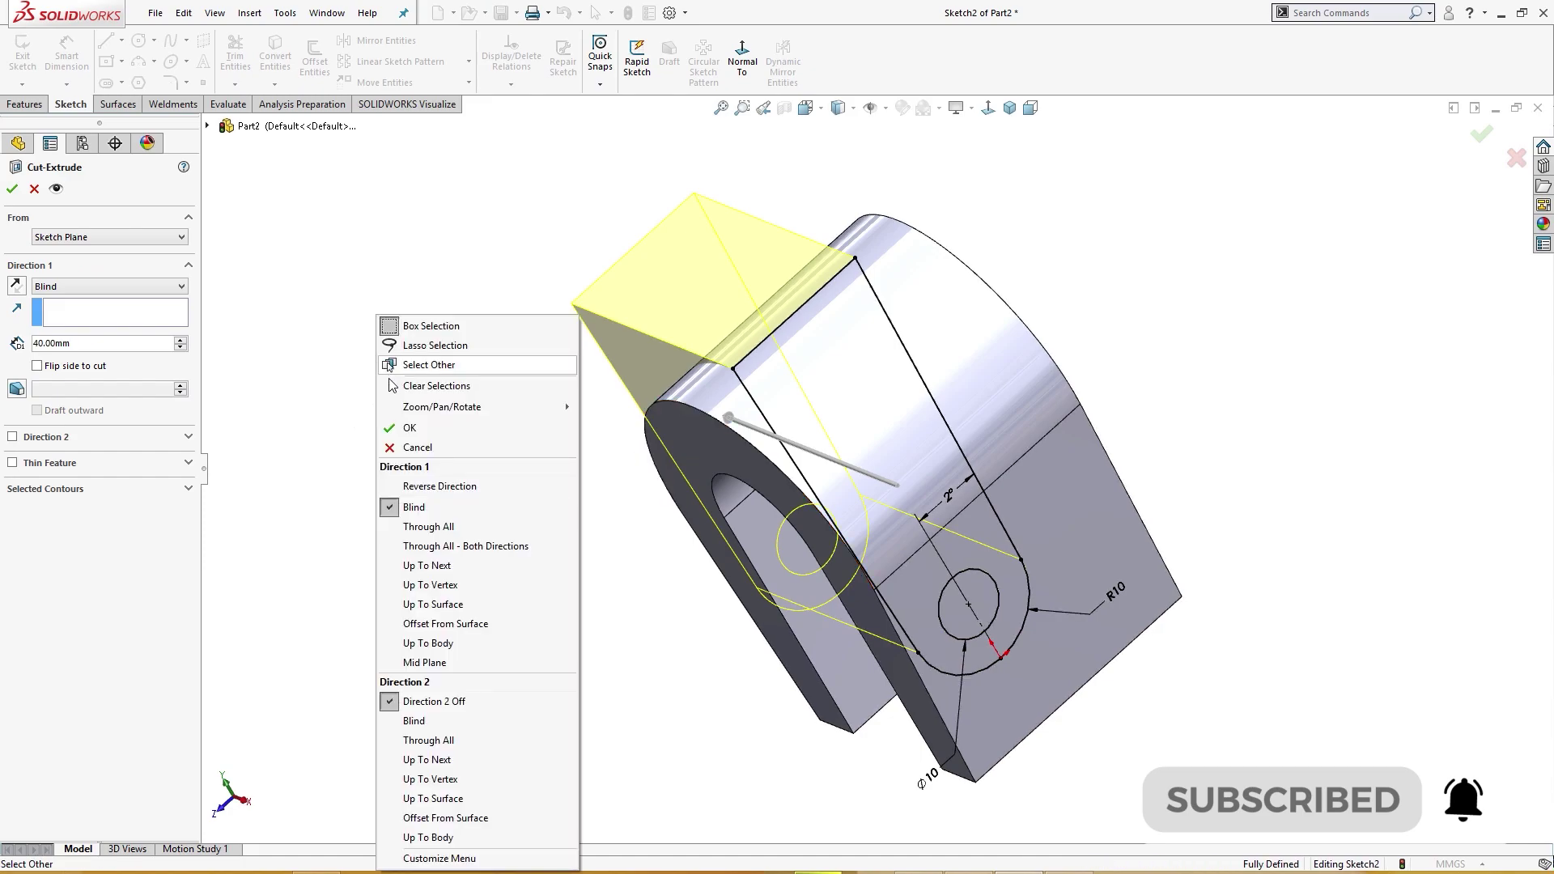
pyautogui.click(454, 546)
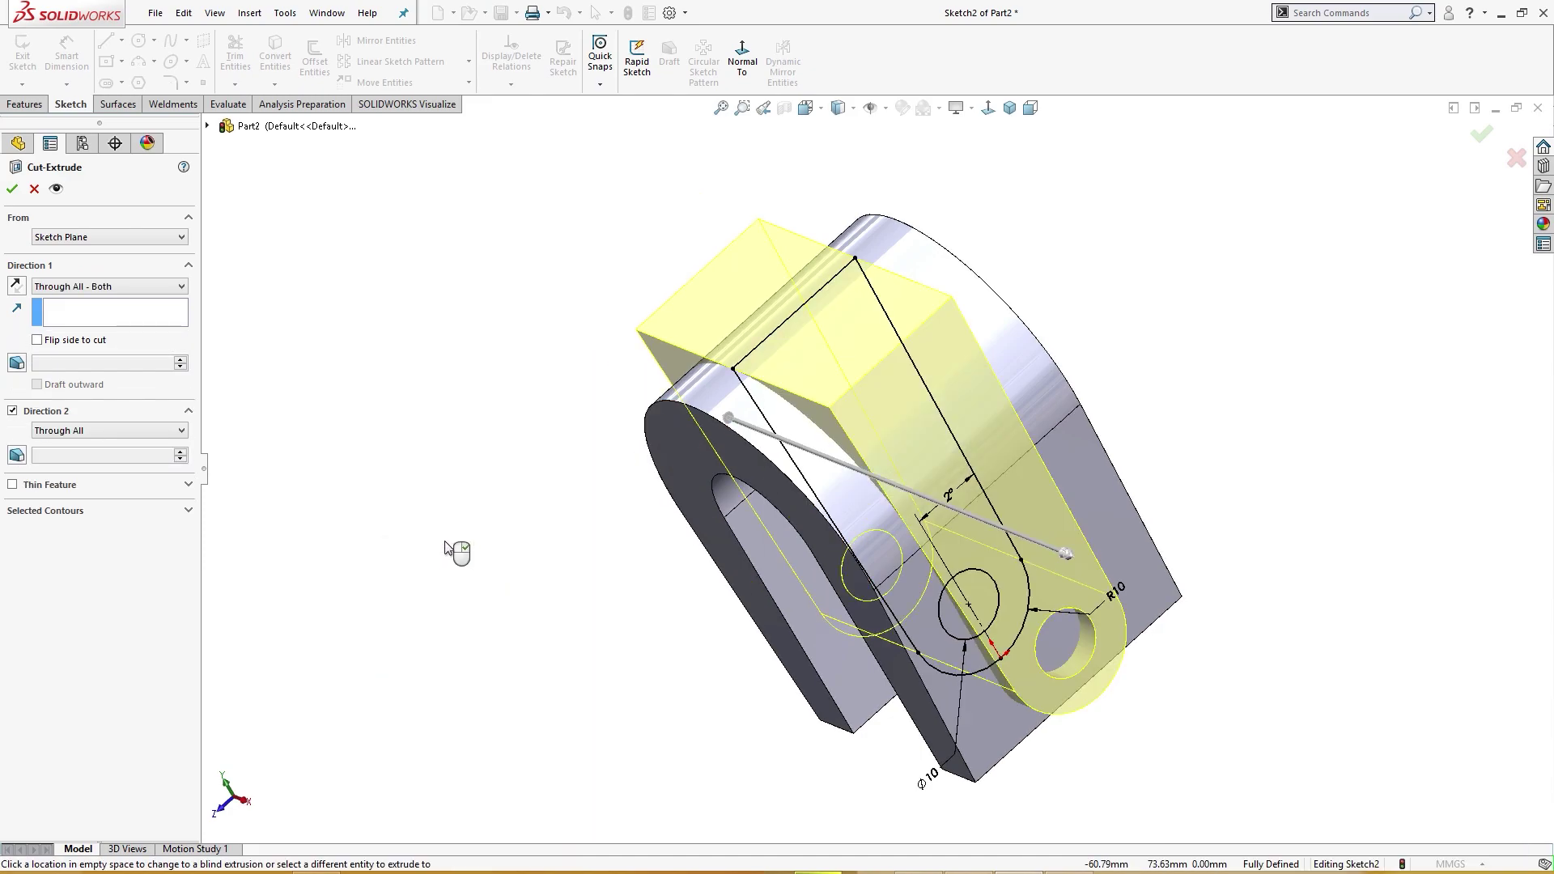
pyautogui.click(64, 344)
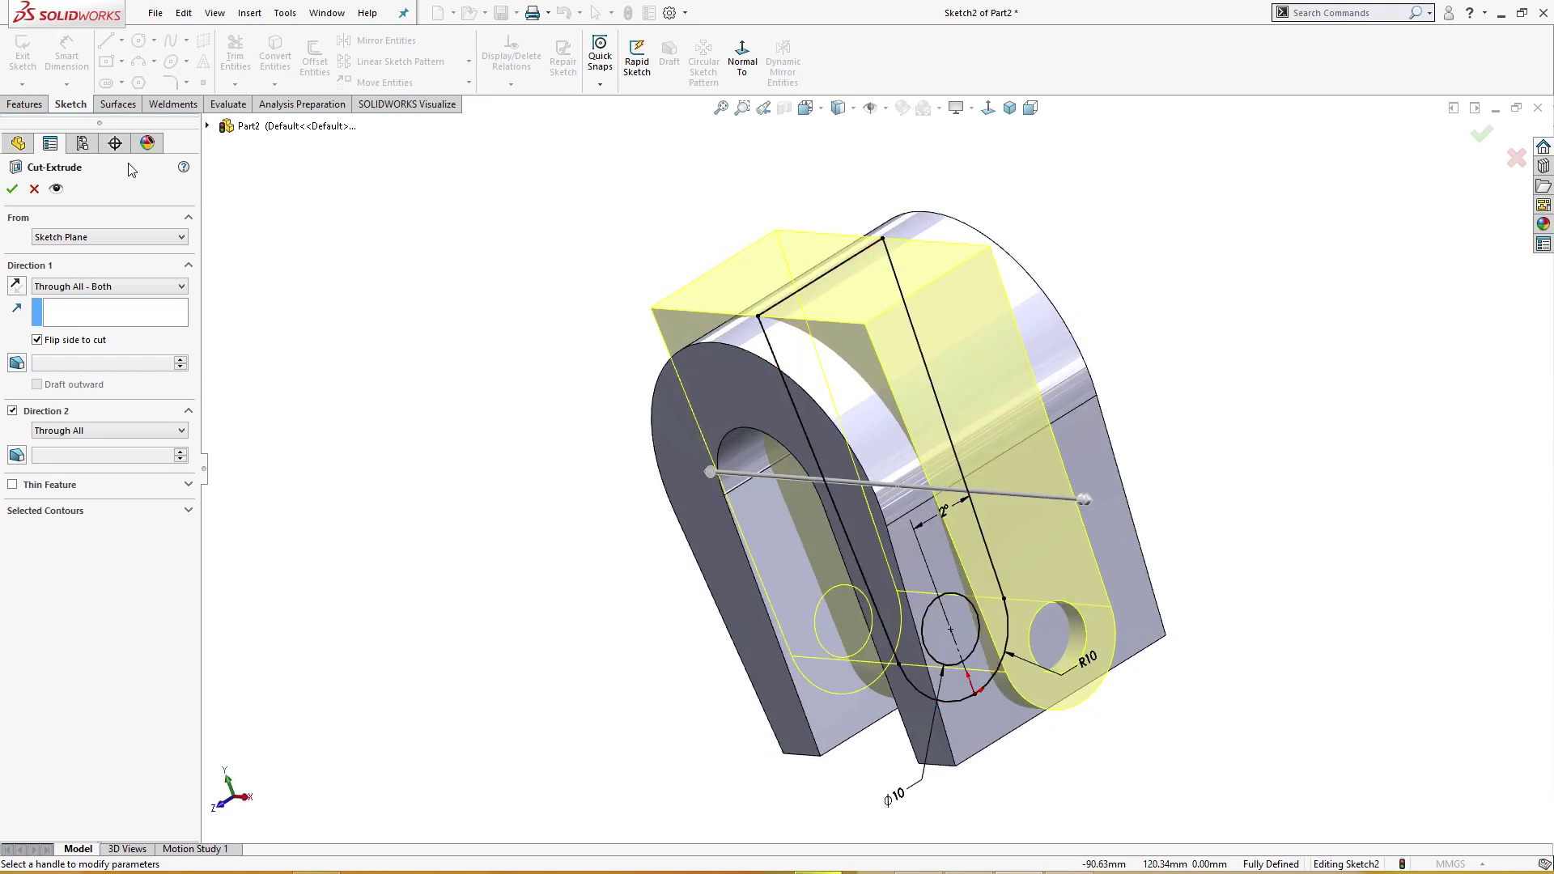
pyautogui.click(13, 190)
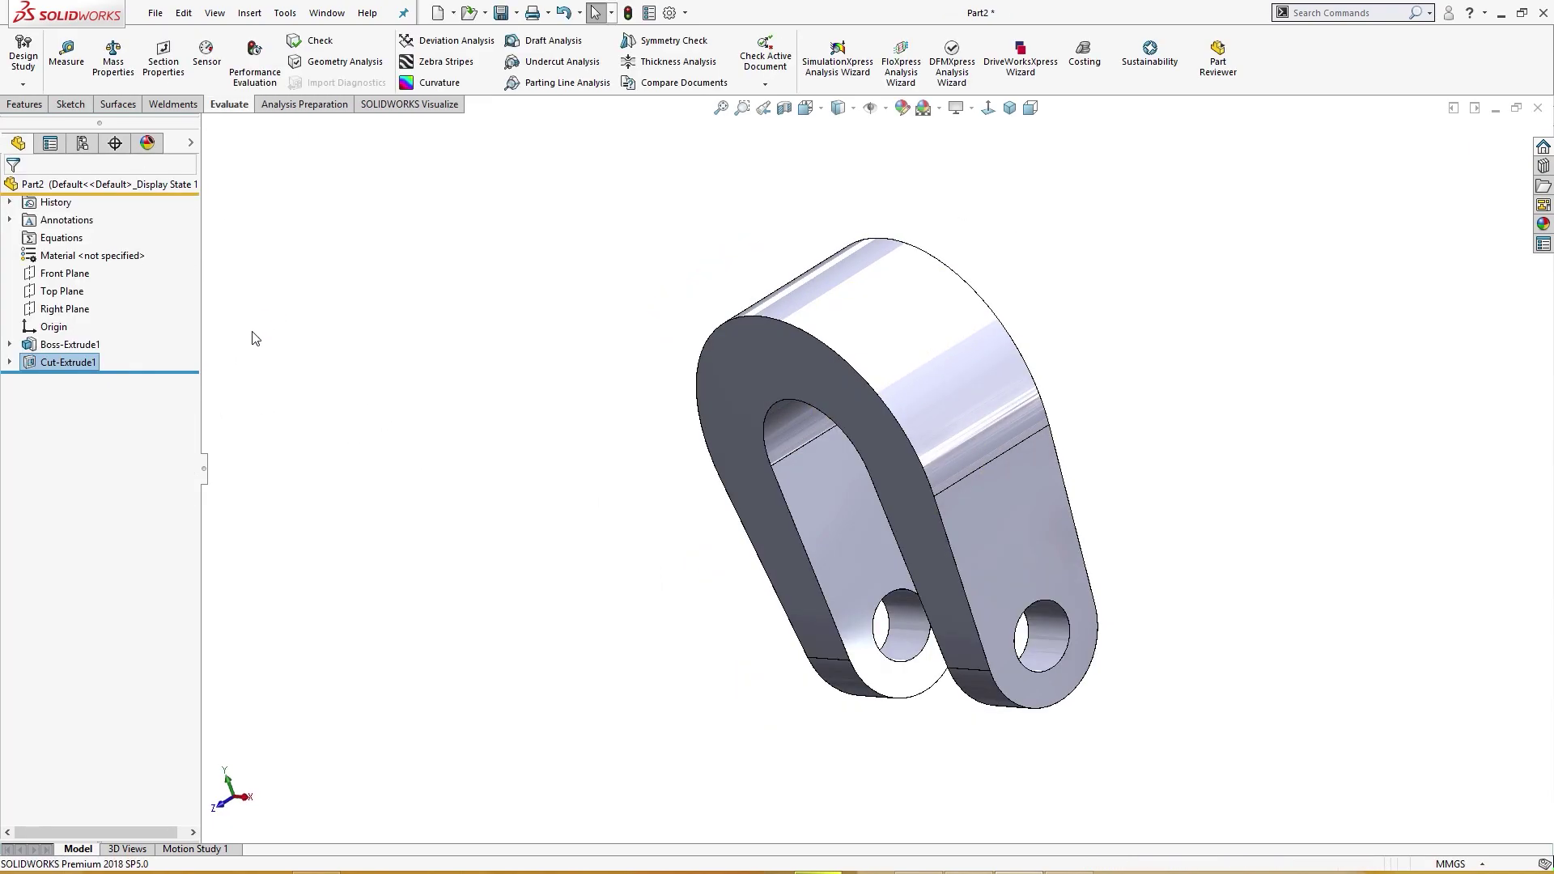
pyautogui.moveTo(253, 335); pyautogui.dragTo(320, 428, button='middle')
pyautogui.hotkey('ctrl', '7')
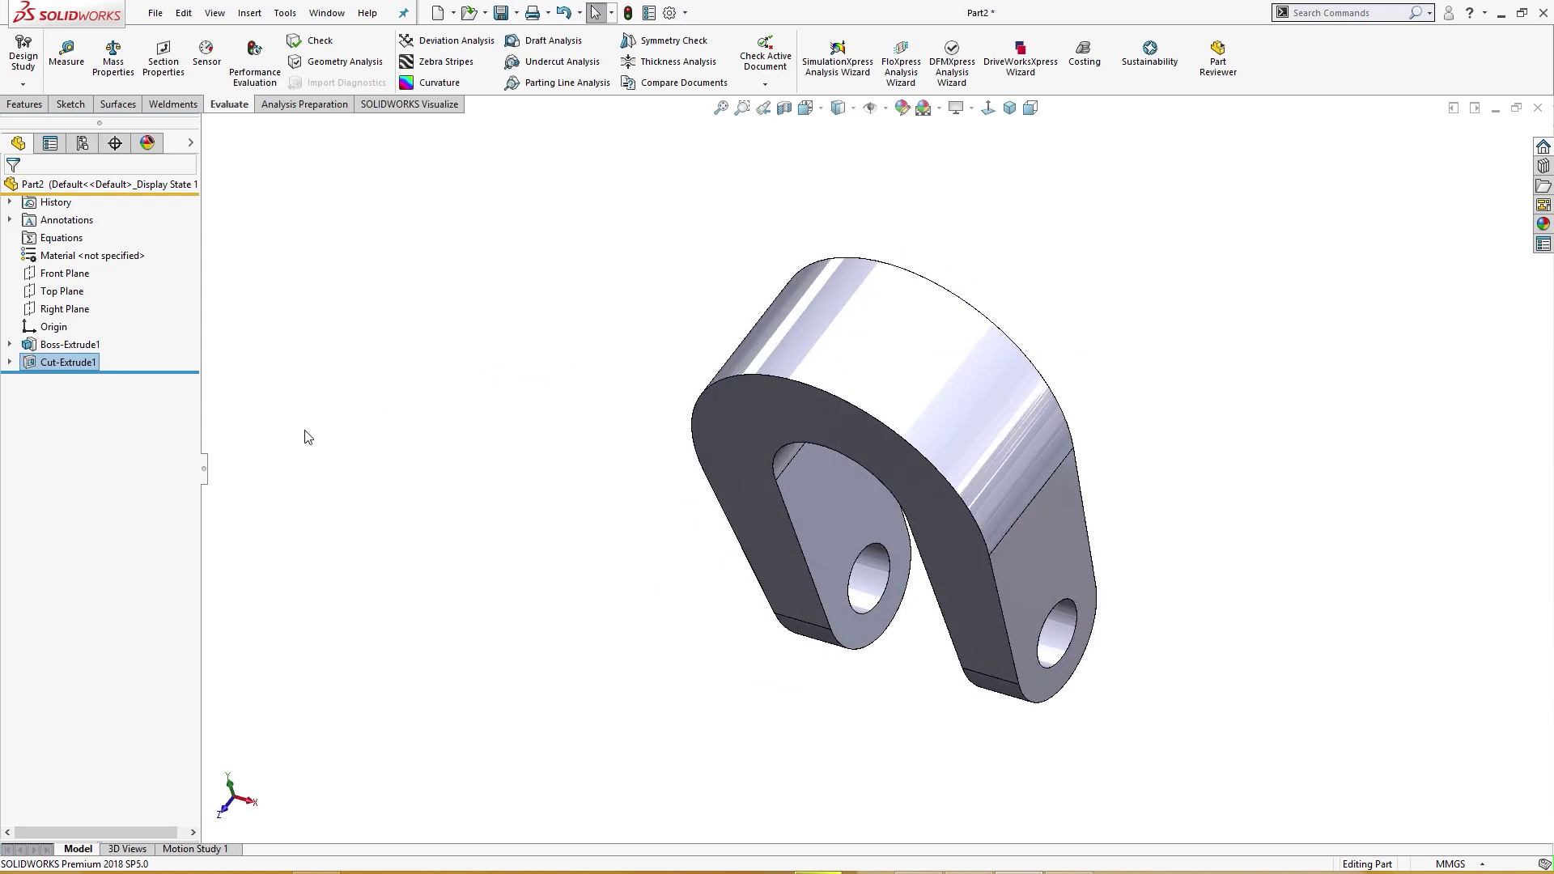
# - Start a sketch on the Top Plane and draw a Ø26 circle centred on the origin
pyautogui.click(70, 295)
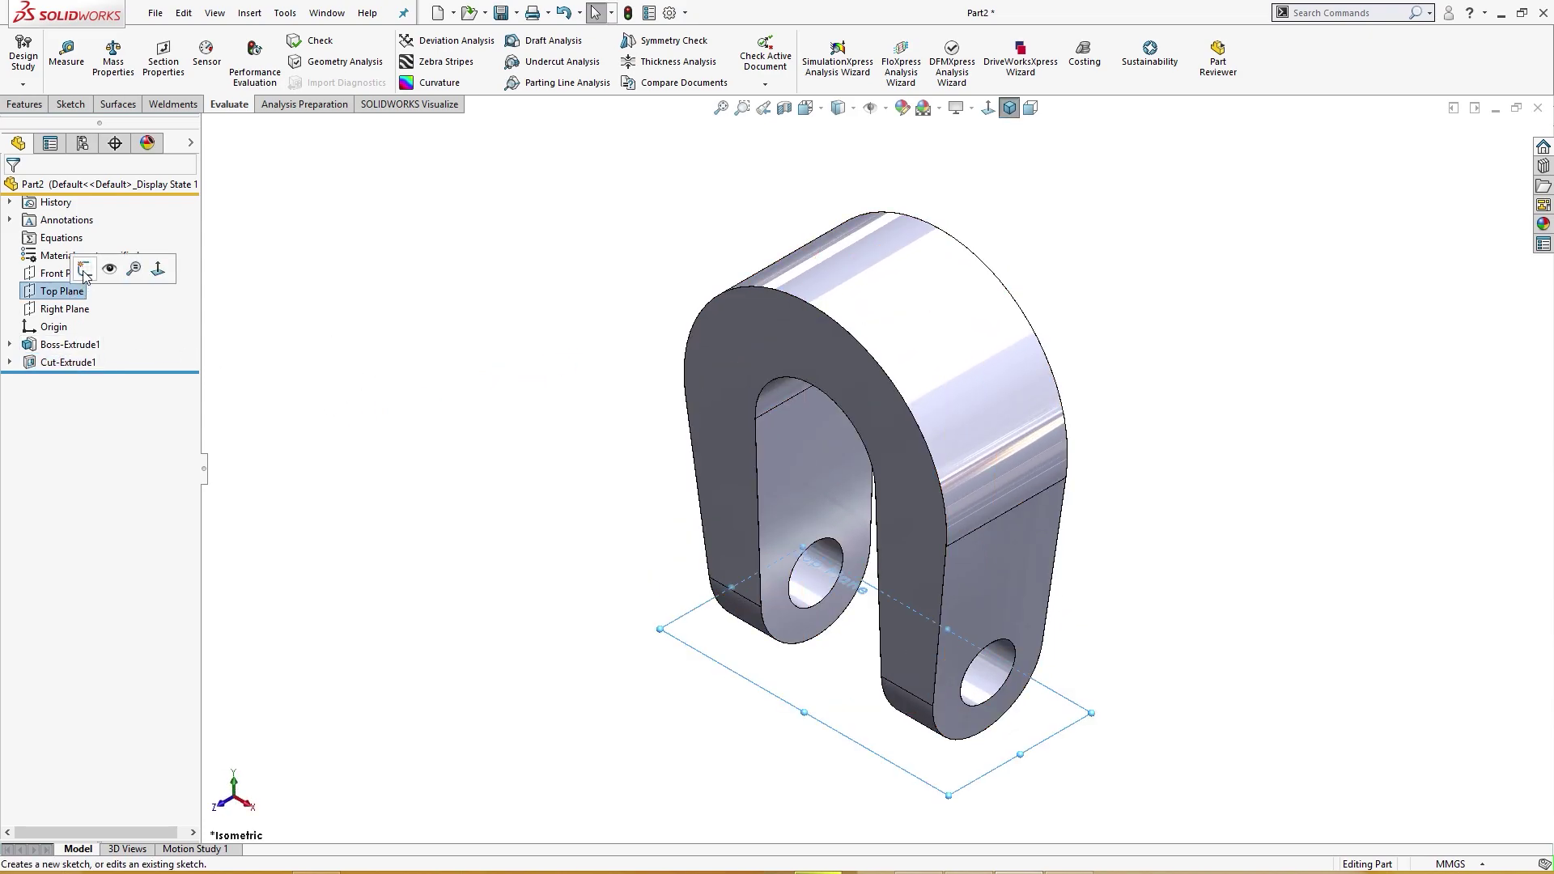
pyautogui.click(150, 268)
pyautogui.rightClick(338, 346)
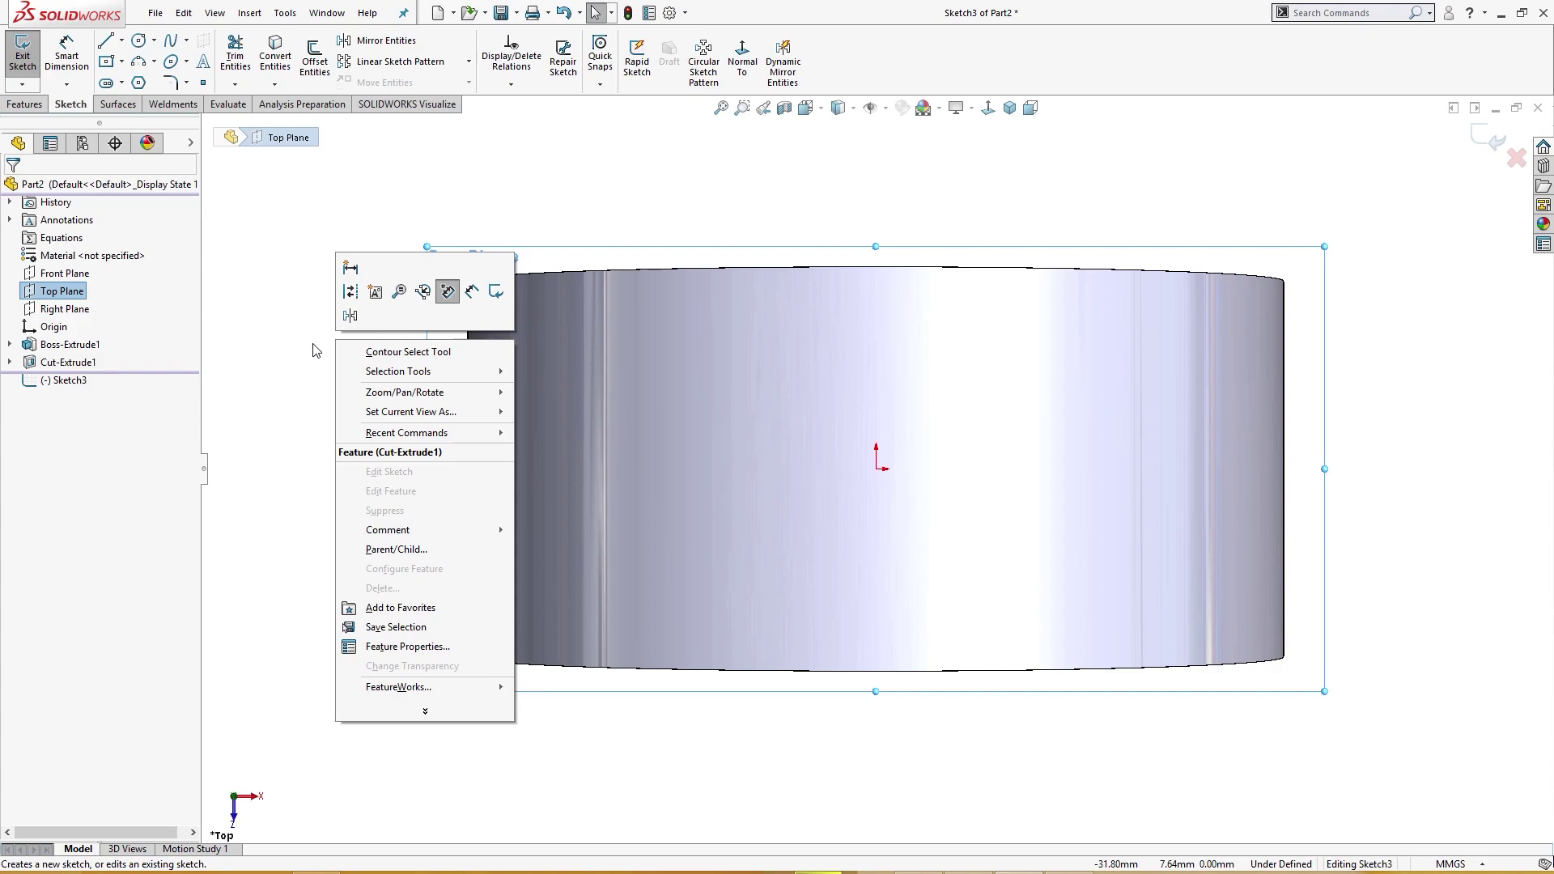
pyautogui.press('Escape')
pyautogui.press('s')
pyautogui.click(337, 337)
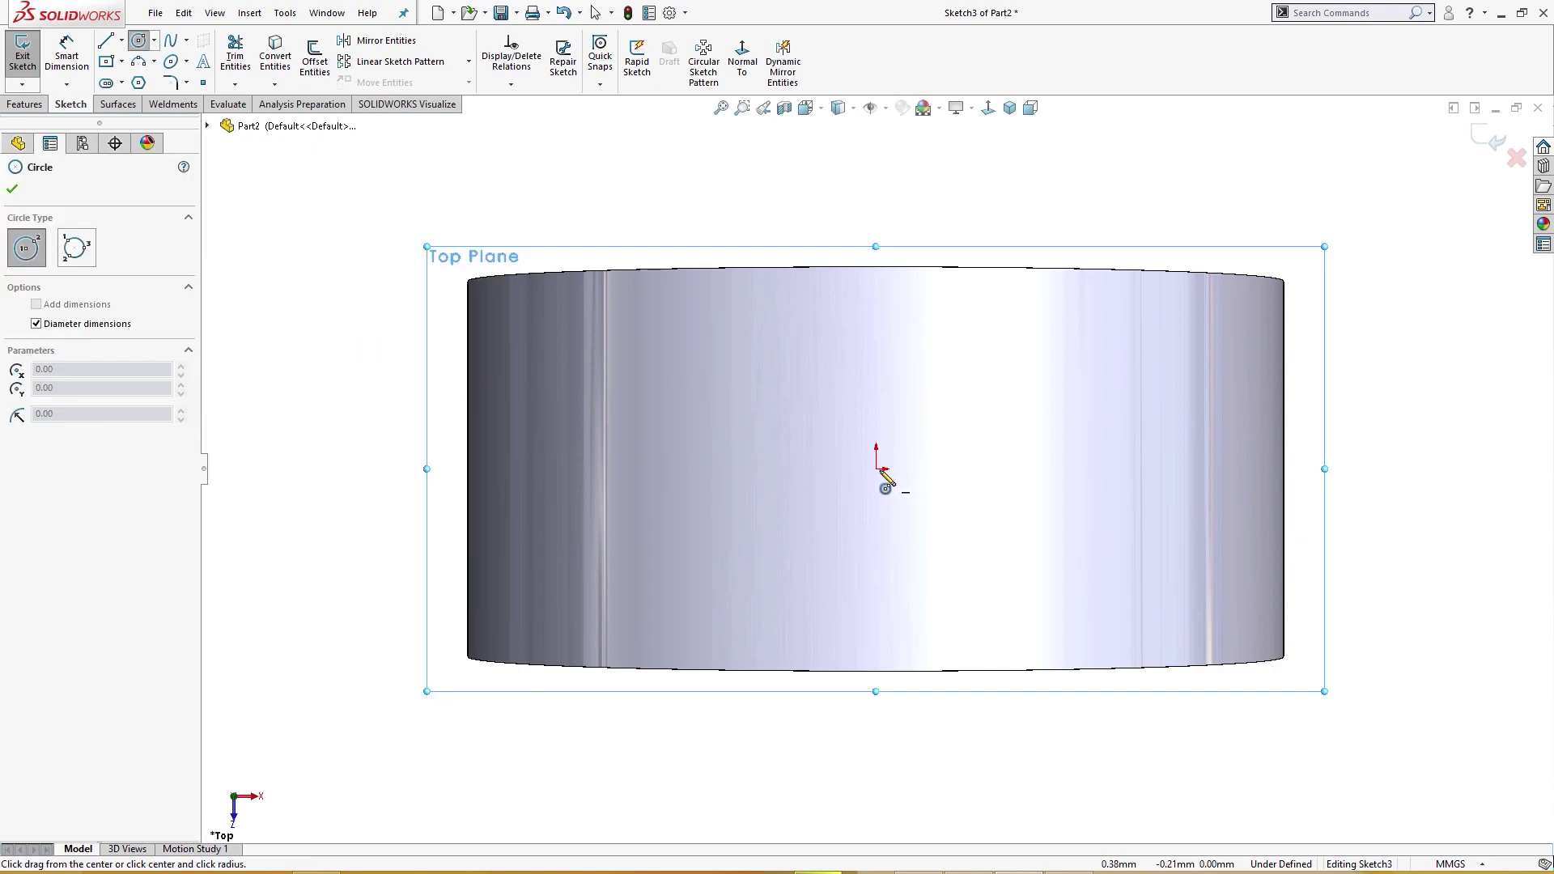
pyautogui.click(876, 469)
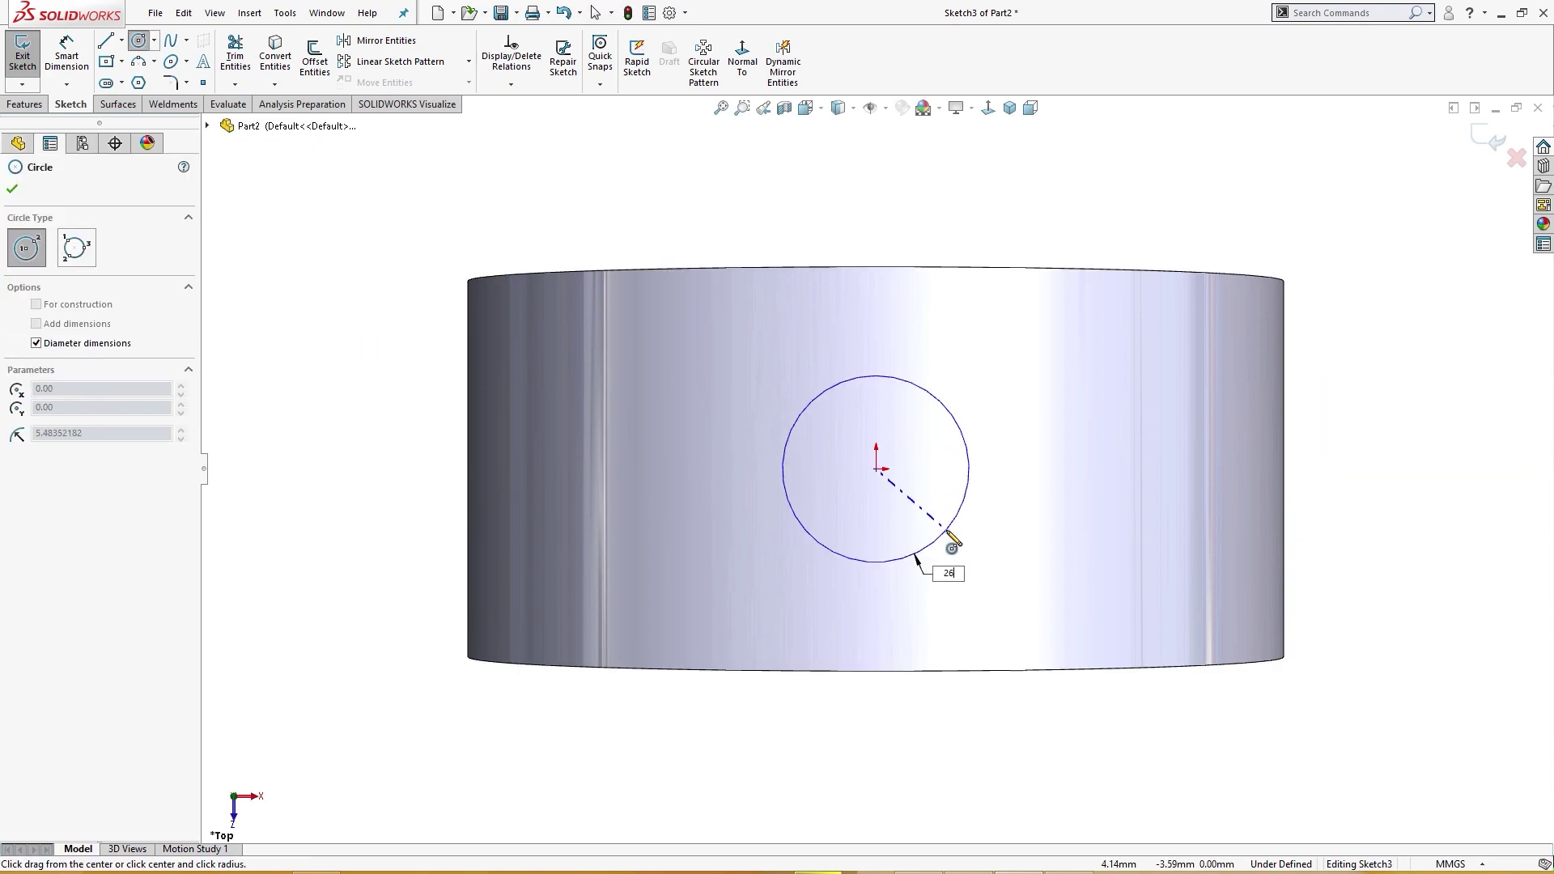
pyautogui.press('Return')
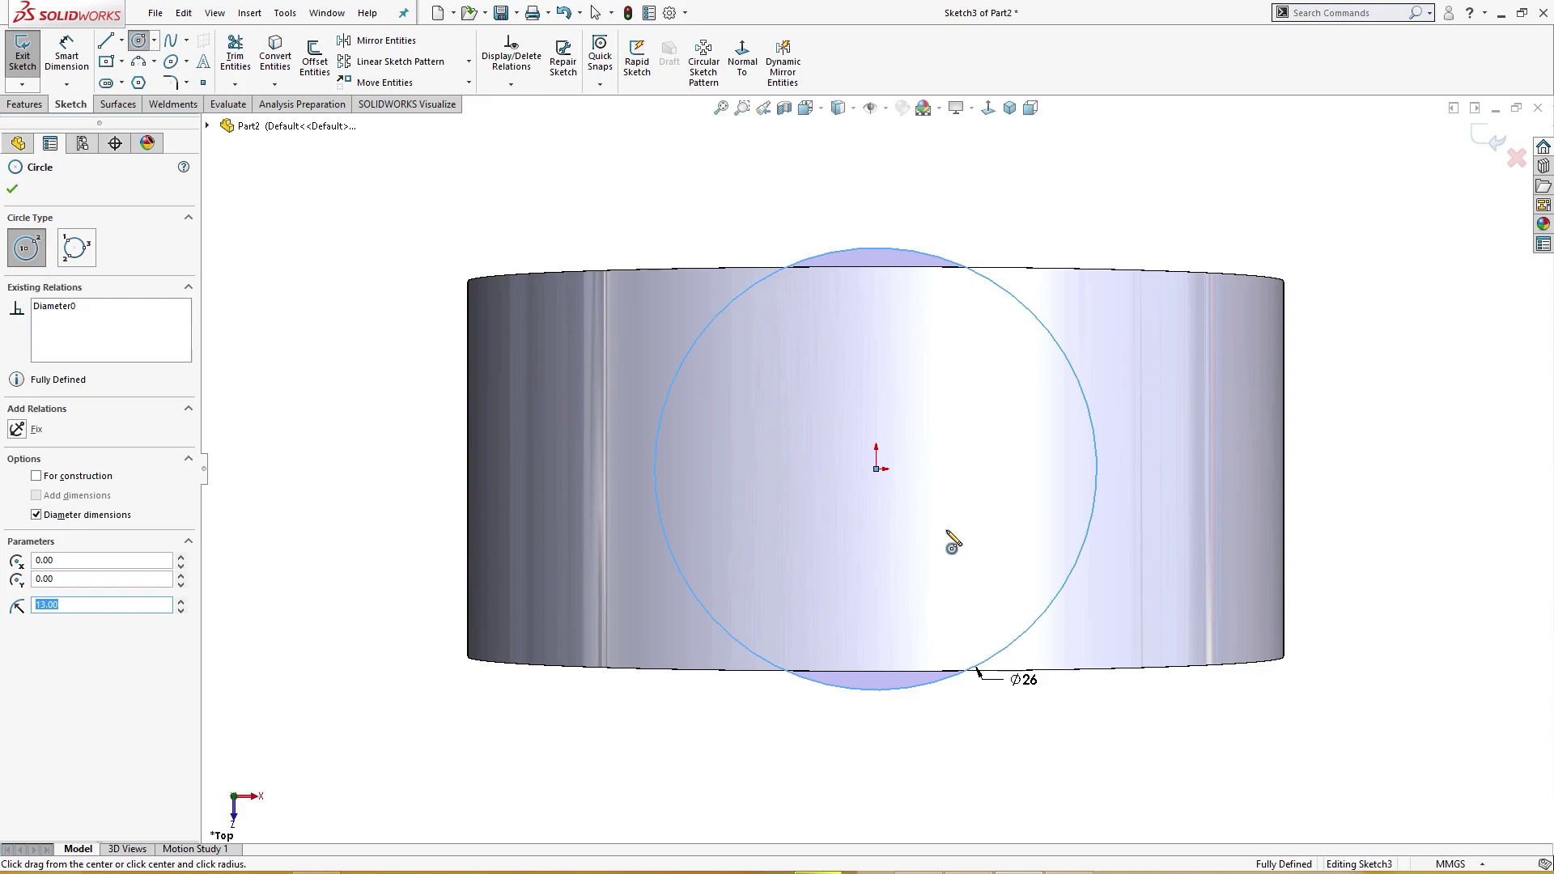
# - Add a concentric Ø18 circle at the origin, checking the reference drawing, and move both dimensions below
pyautogui.click(876, 469)
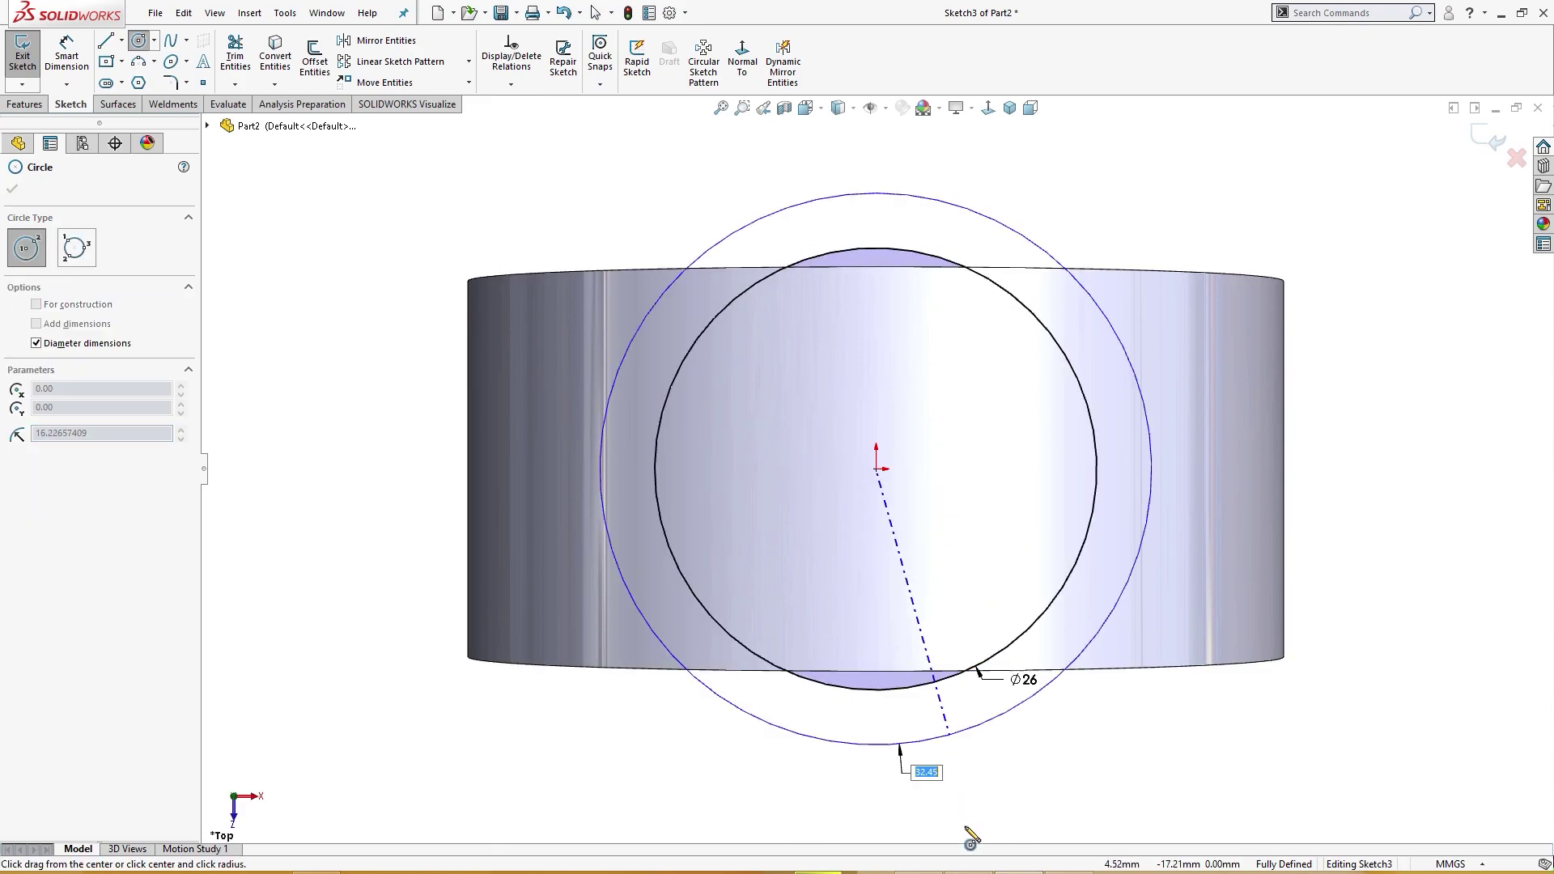
pyautogui.moveTo(969, 870)
pyautogui.click(969, 797)
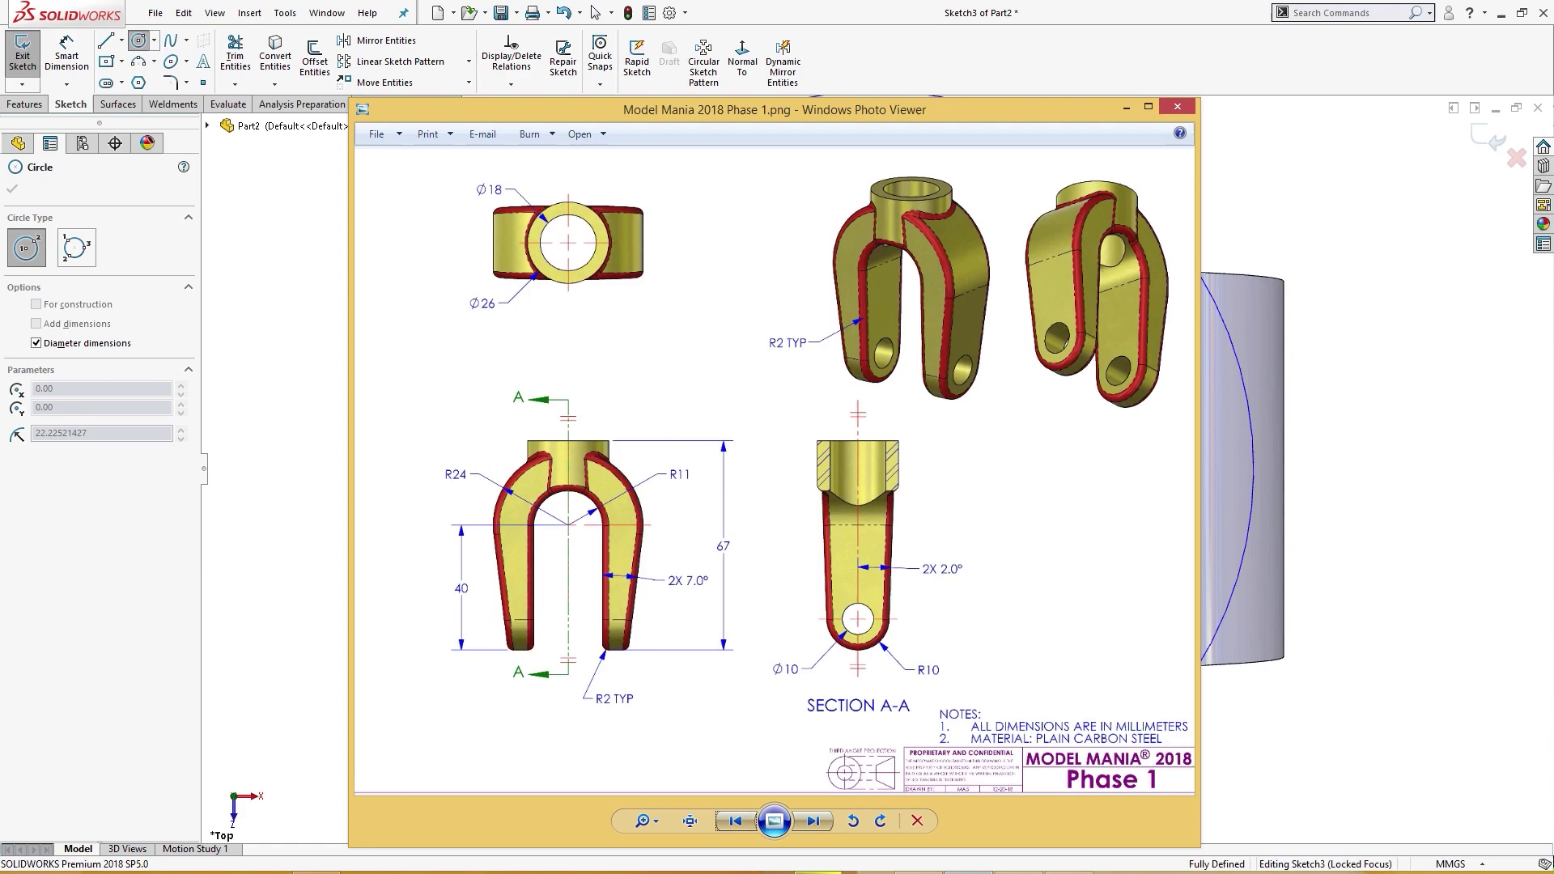
pyautogui.hotkey('alt', 'Tab')
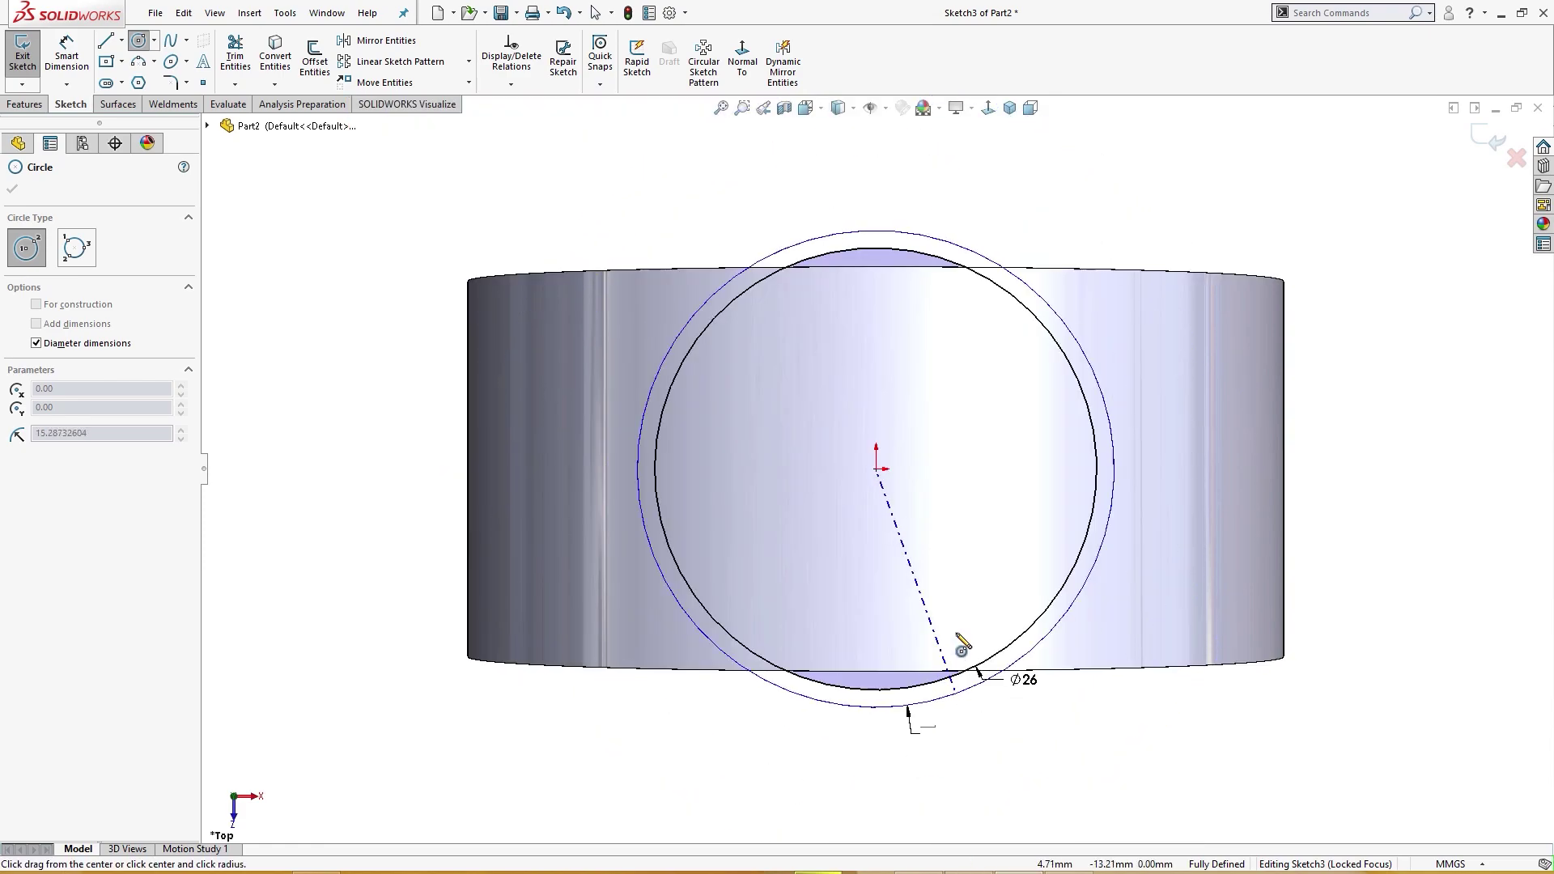
pyautogui.press('Return')
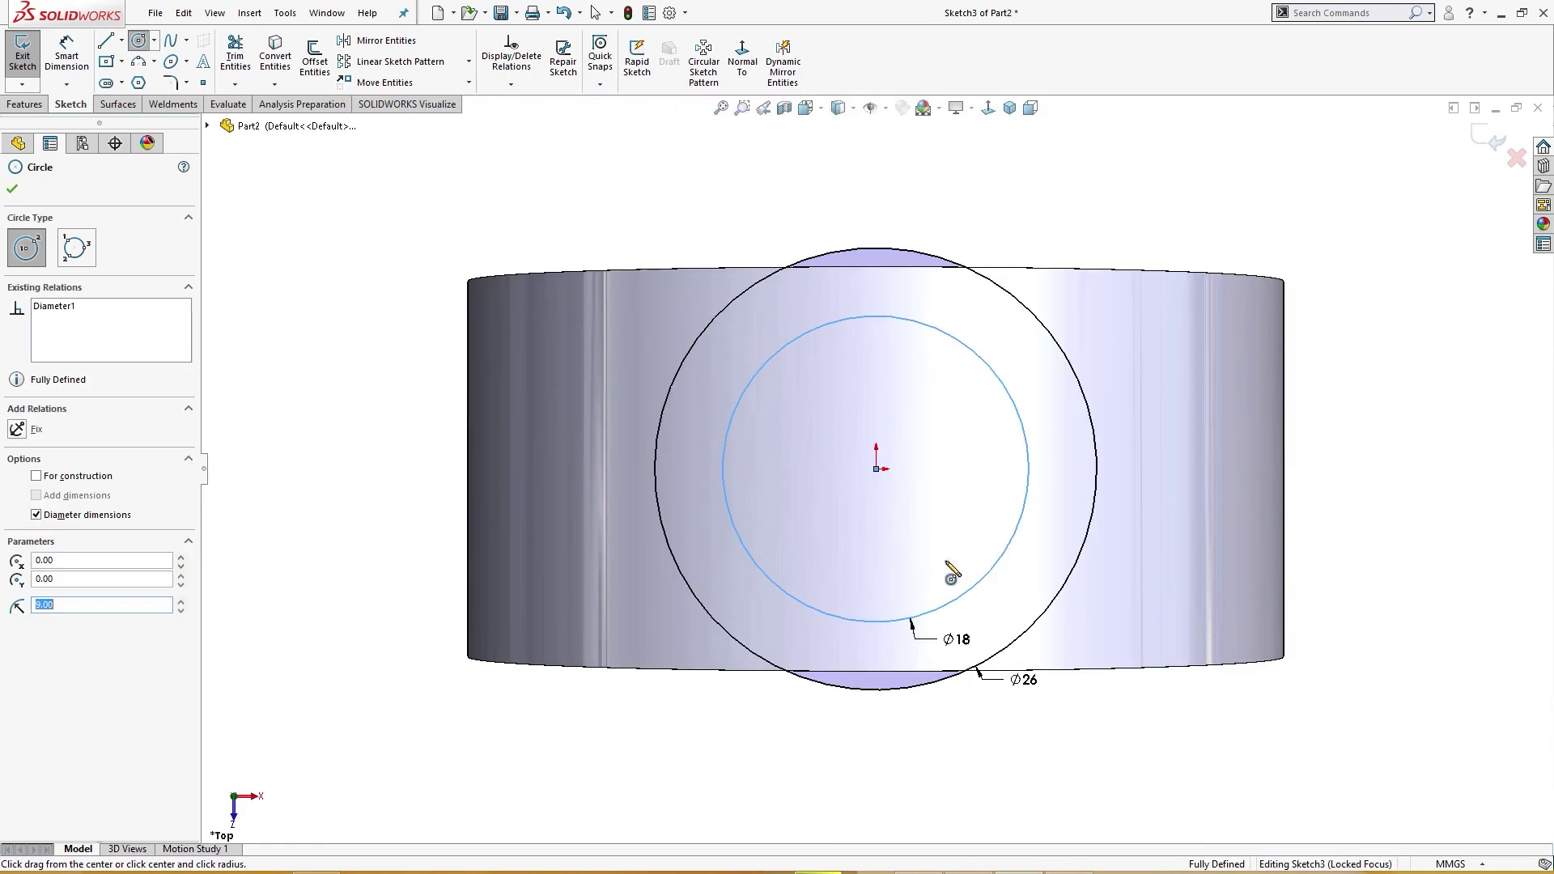
pyautogui.press('Escape')
pyautogui.moveTo(1023, 680); pyautogui.dragTo(1067, 719)
pyautogui.moveTo(957, 639); pyautogui.dragTo(998, 746)
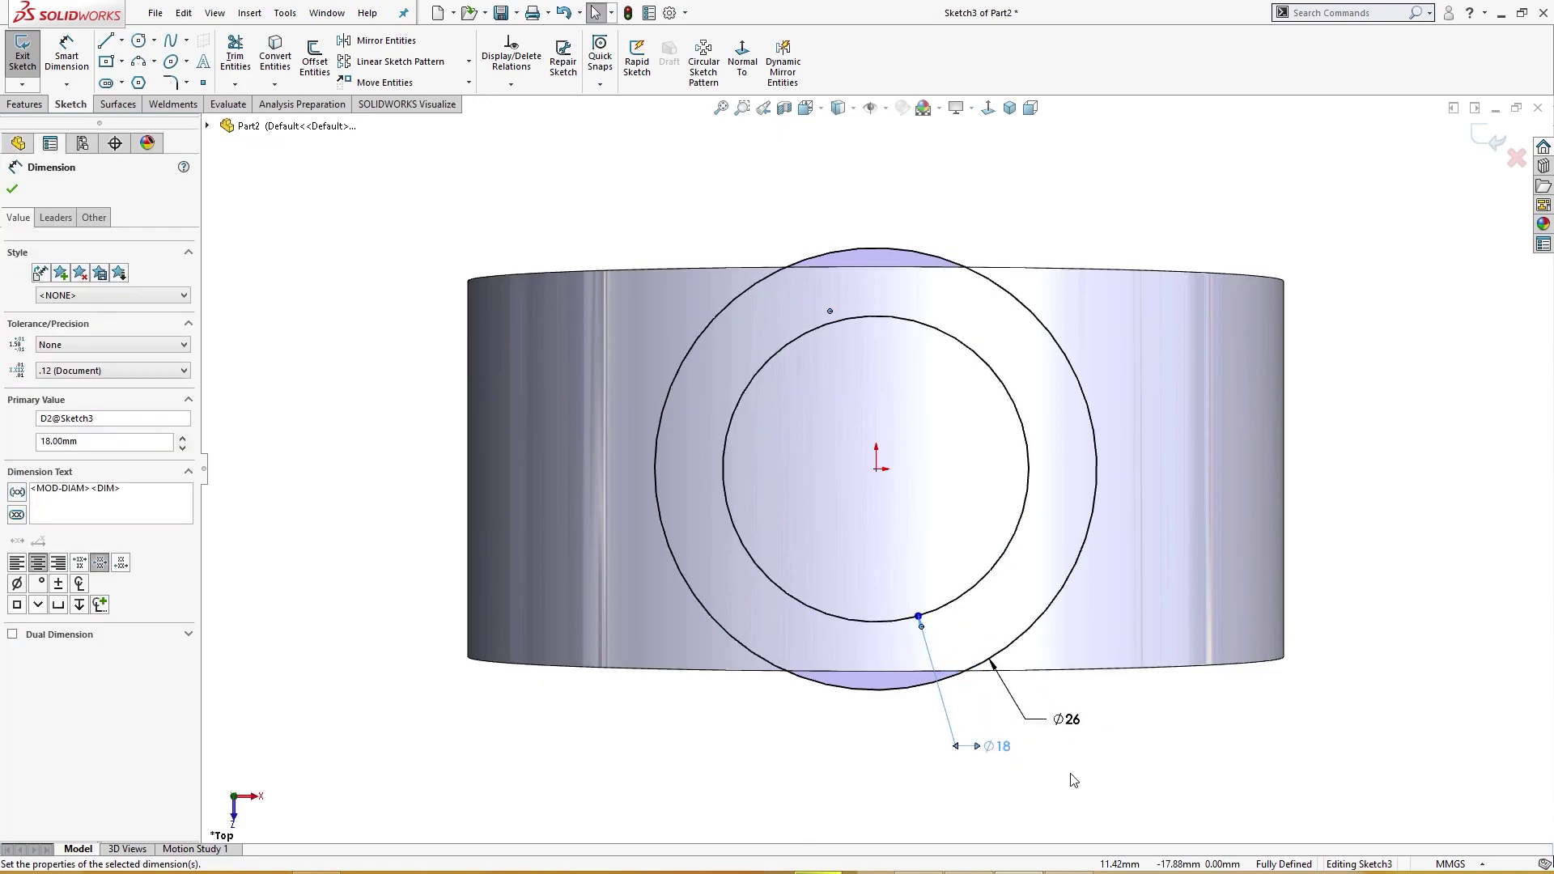
# - Cancel the accidental cut and start an Extruded Boss/Base from the ring sketch, offset 67 mm
pyautogui.press('s')
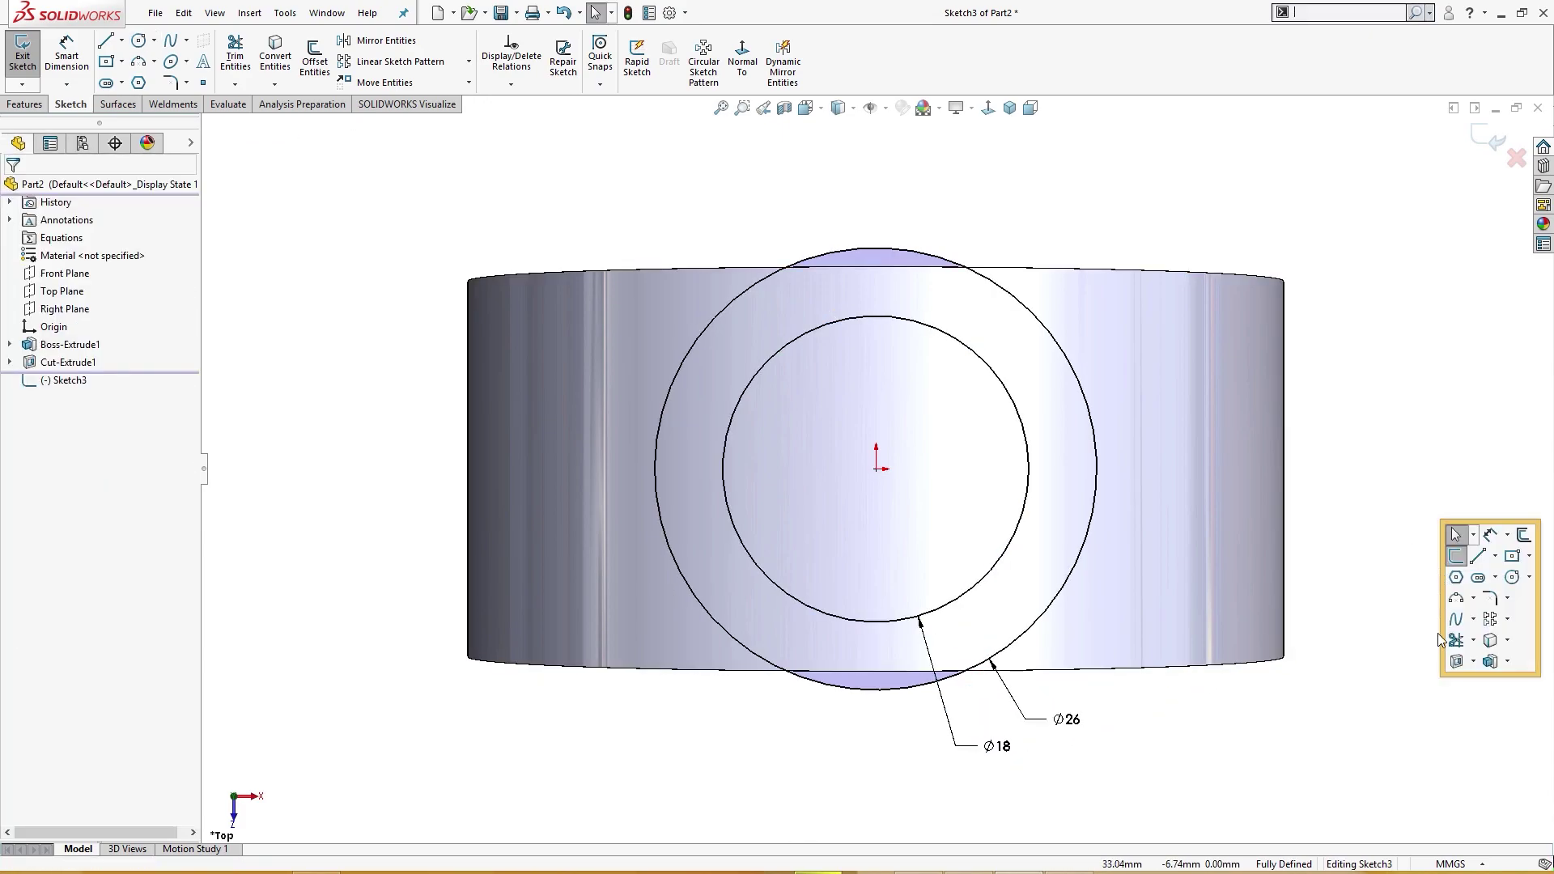
pyautogui.click(1472, 666)
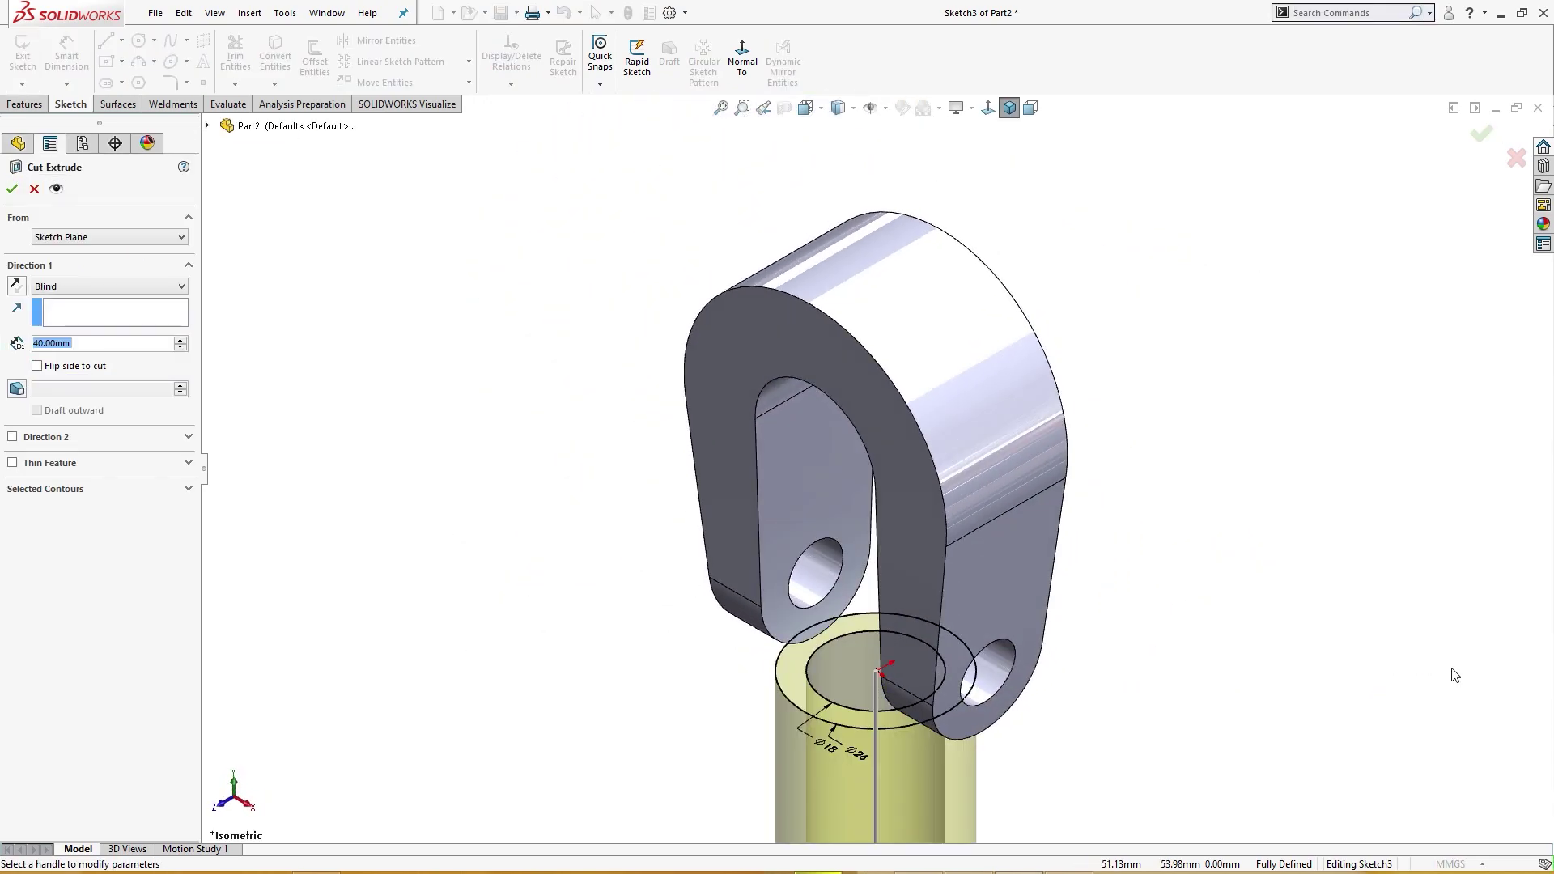
pyautogui.press('Escape')
pyautogui.press('s')
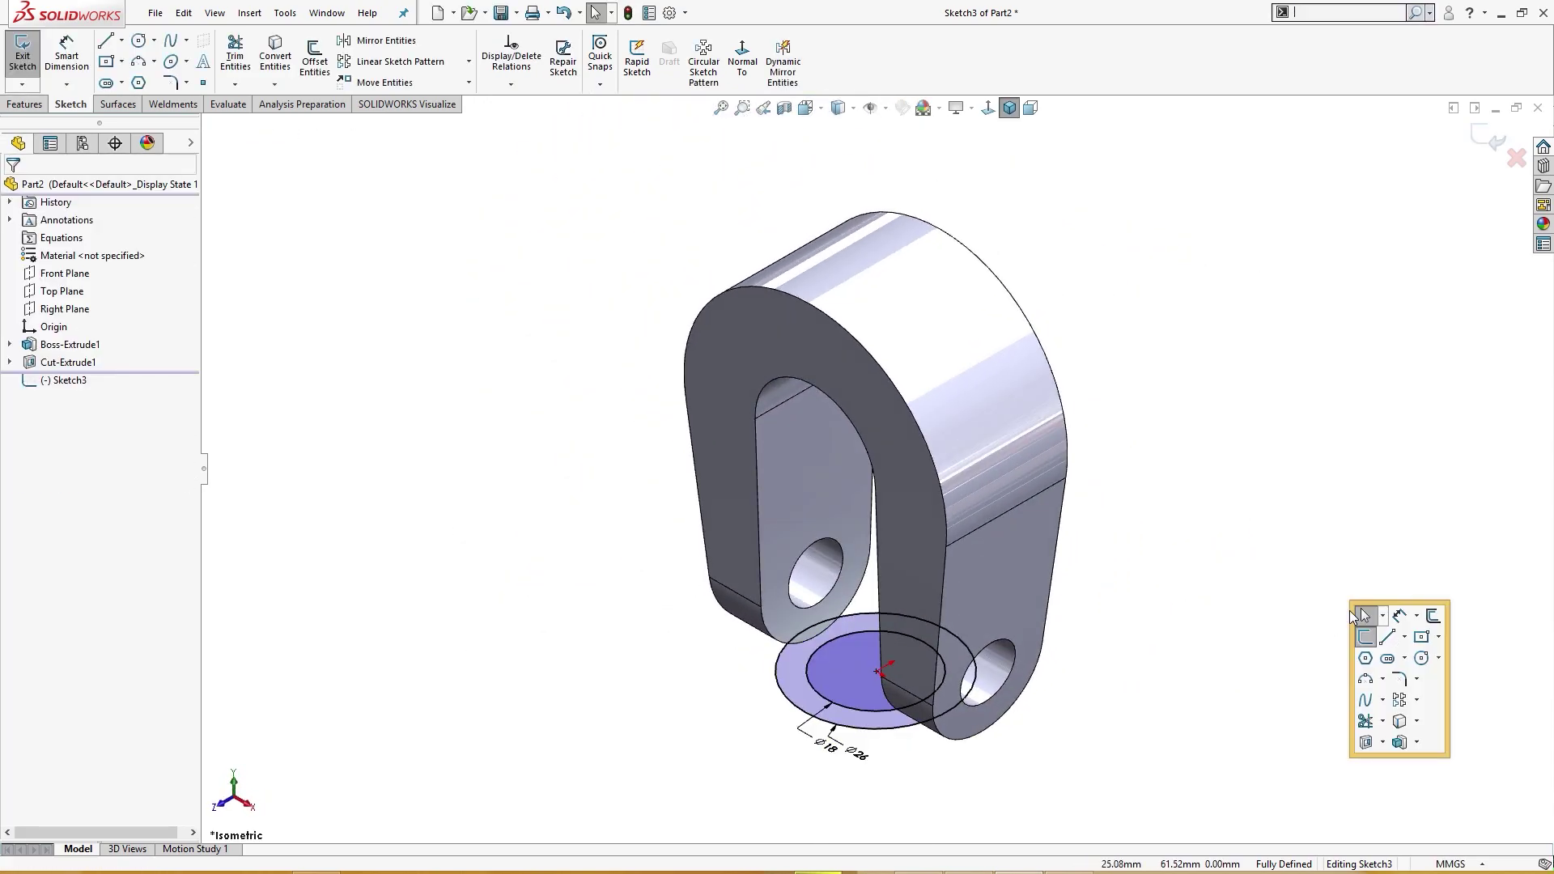
pyautogui.click(1398, 720)
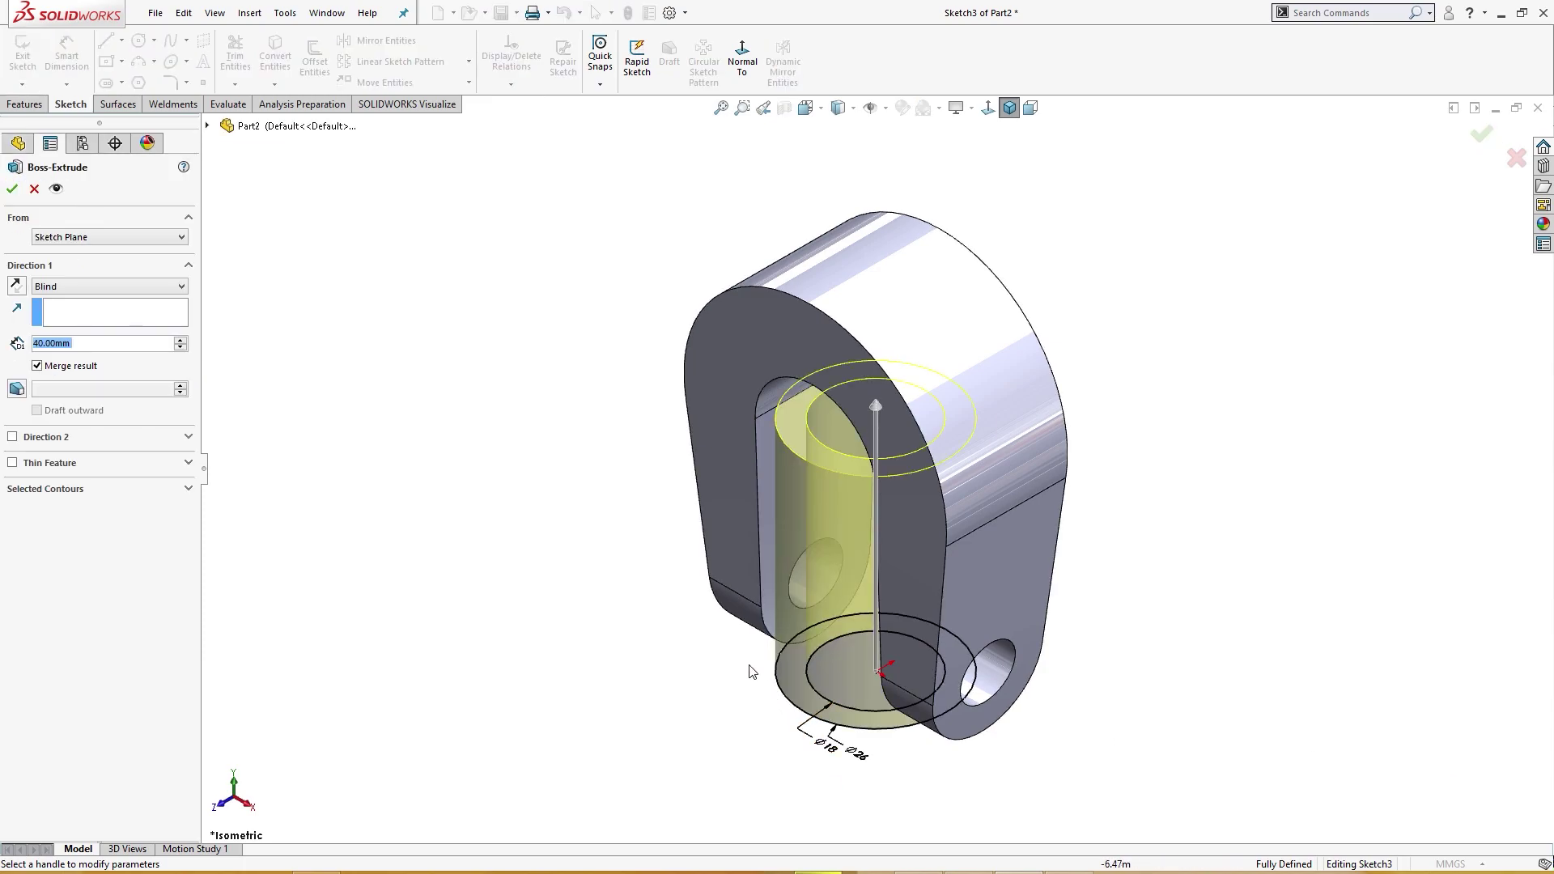
pyautogui.click(89, 237)
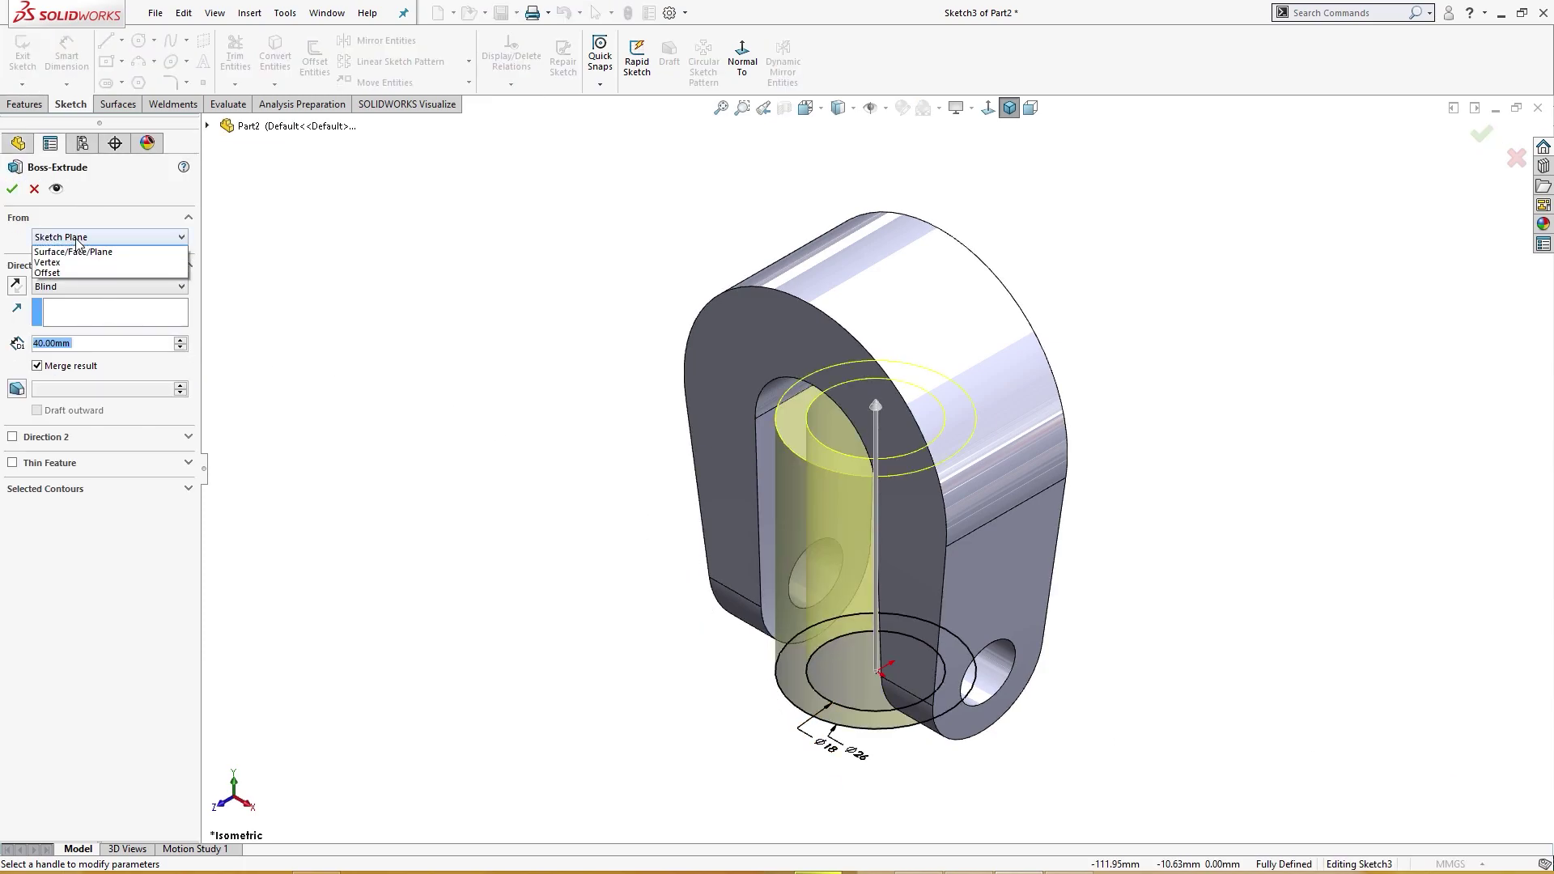
pyautogui.click(53, 284)
pyautogui.moveTo(70, 259); pyautogui.dragTo(1, 261)
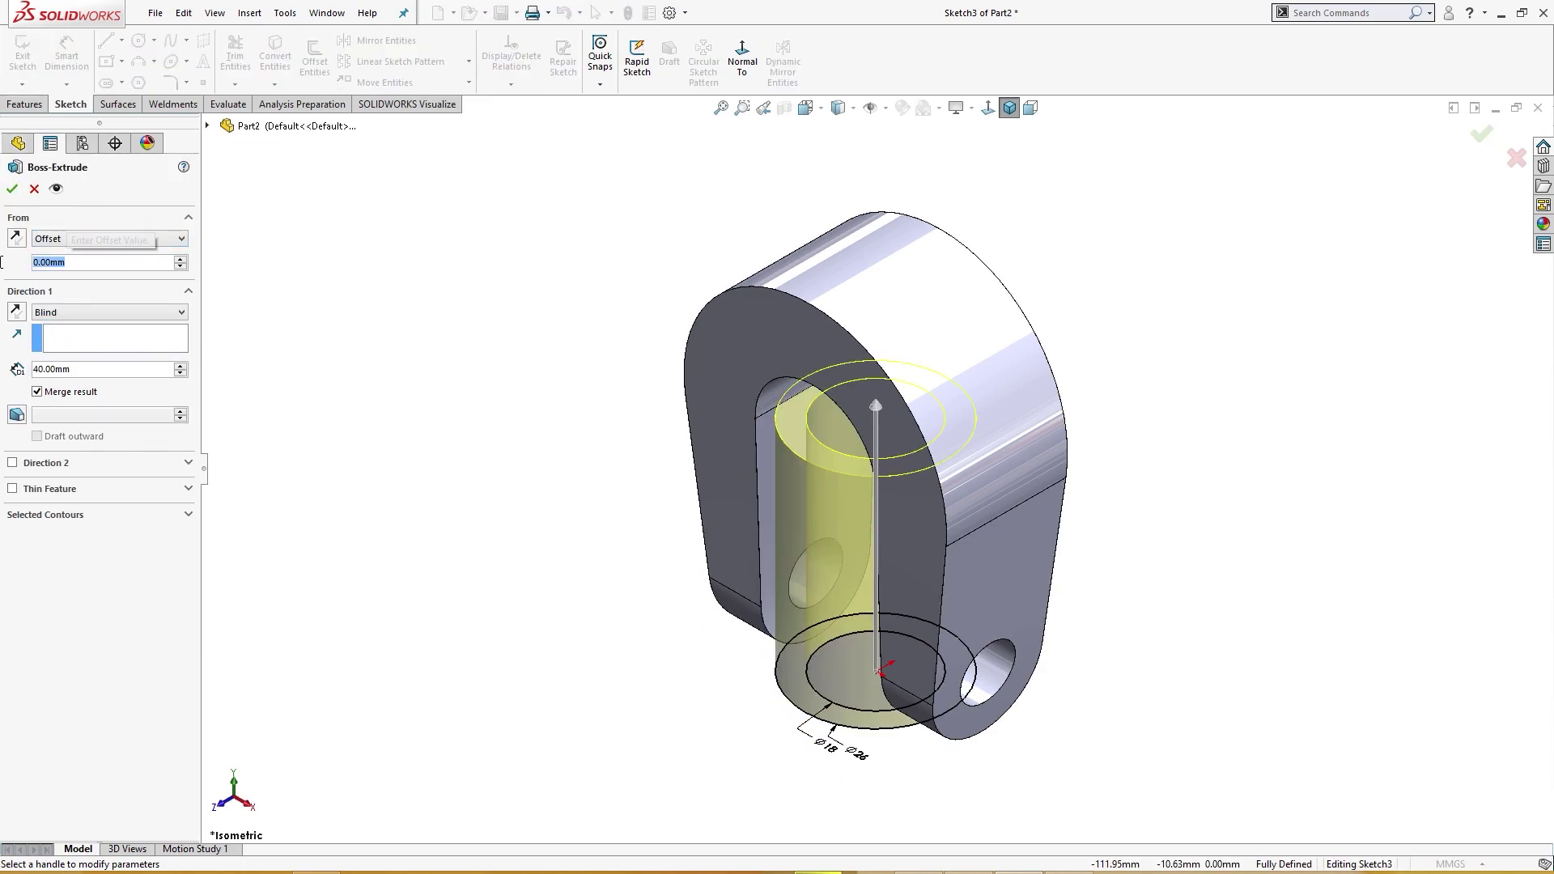
pyautogui.write('67')
pyautogui.press('Return')
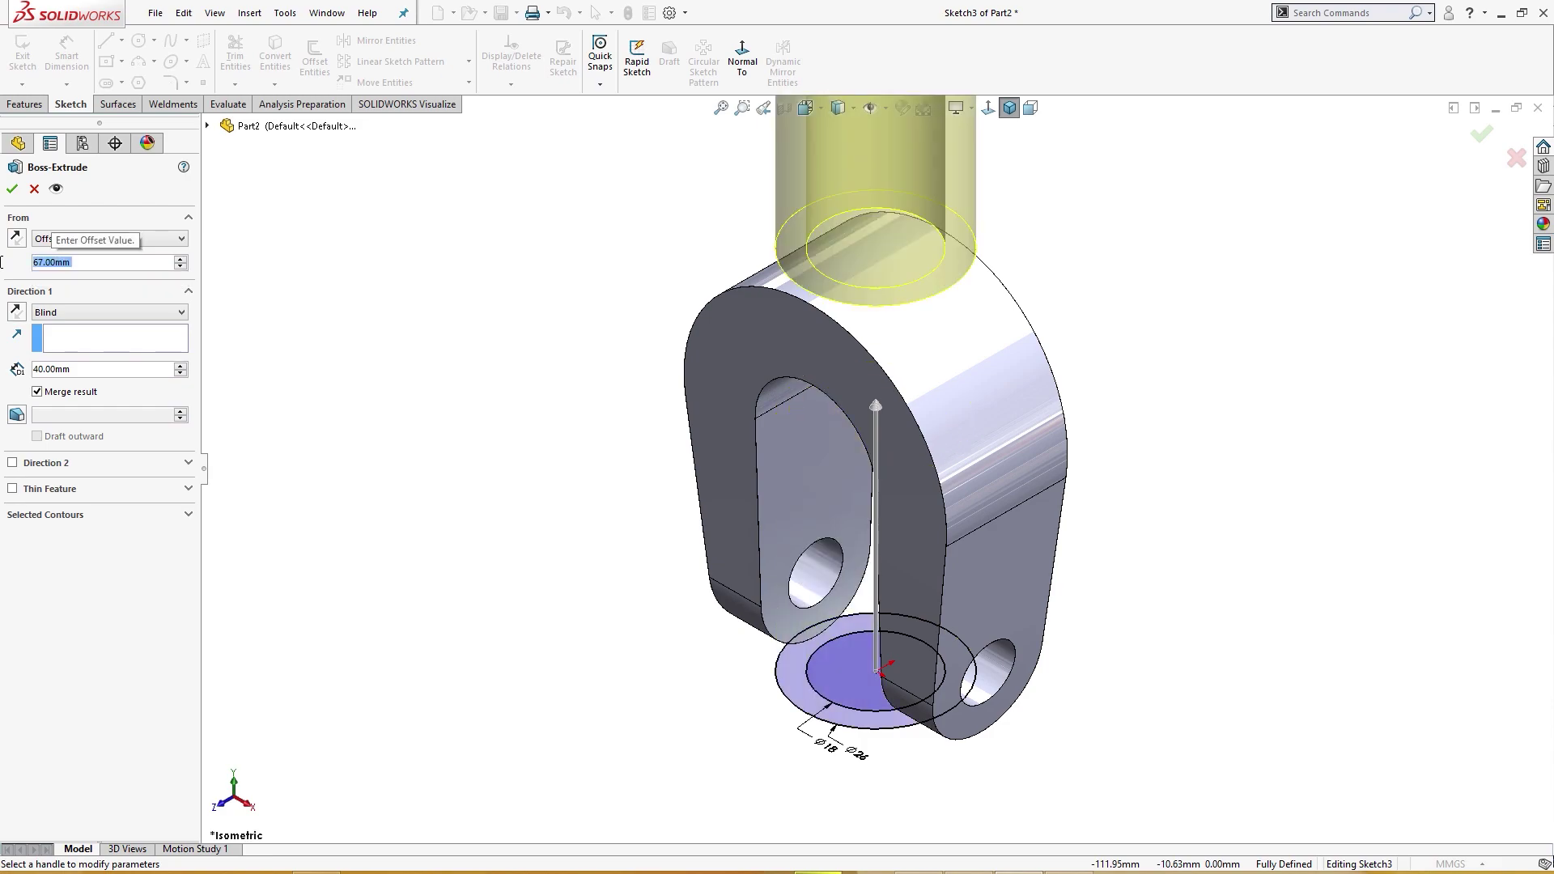
# - Reverse the extrusion direction and end it Up To Vertex at the slot corner
pyautogui.click(15, 313)
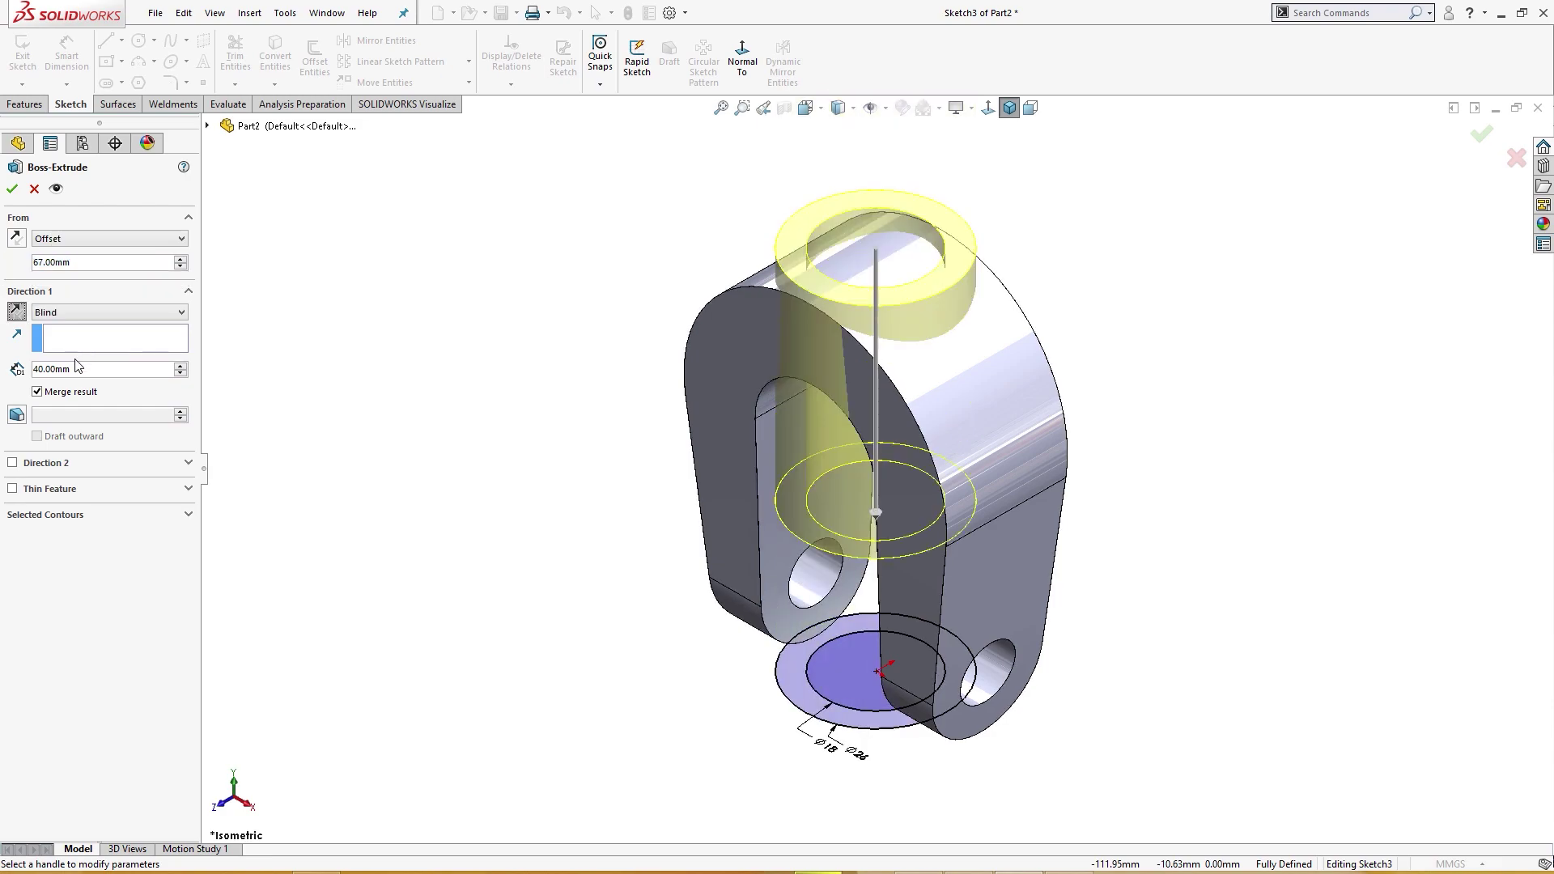
pyautogui.click(97, 312)
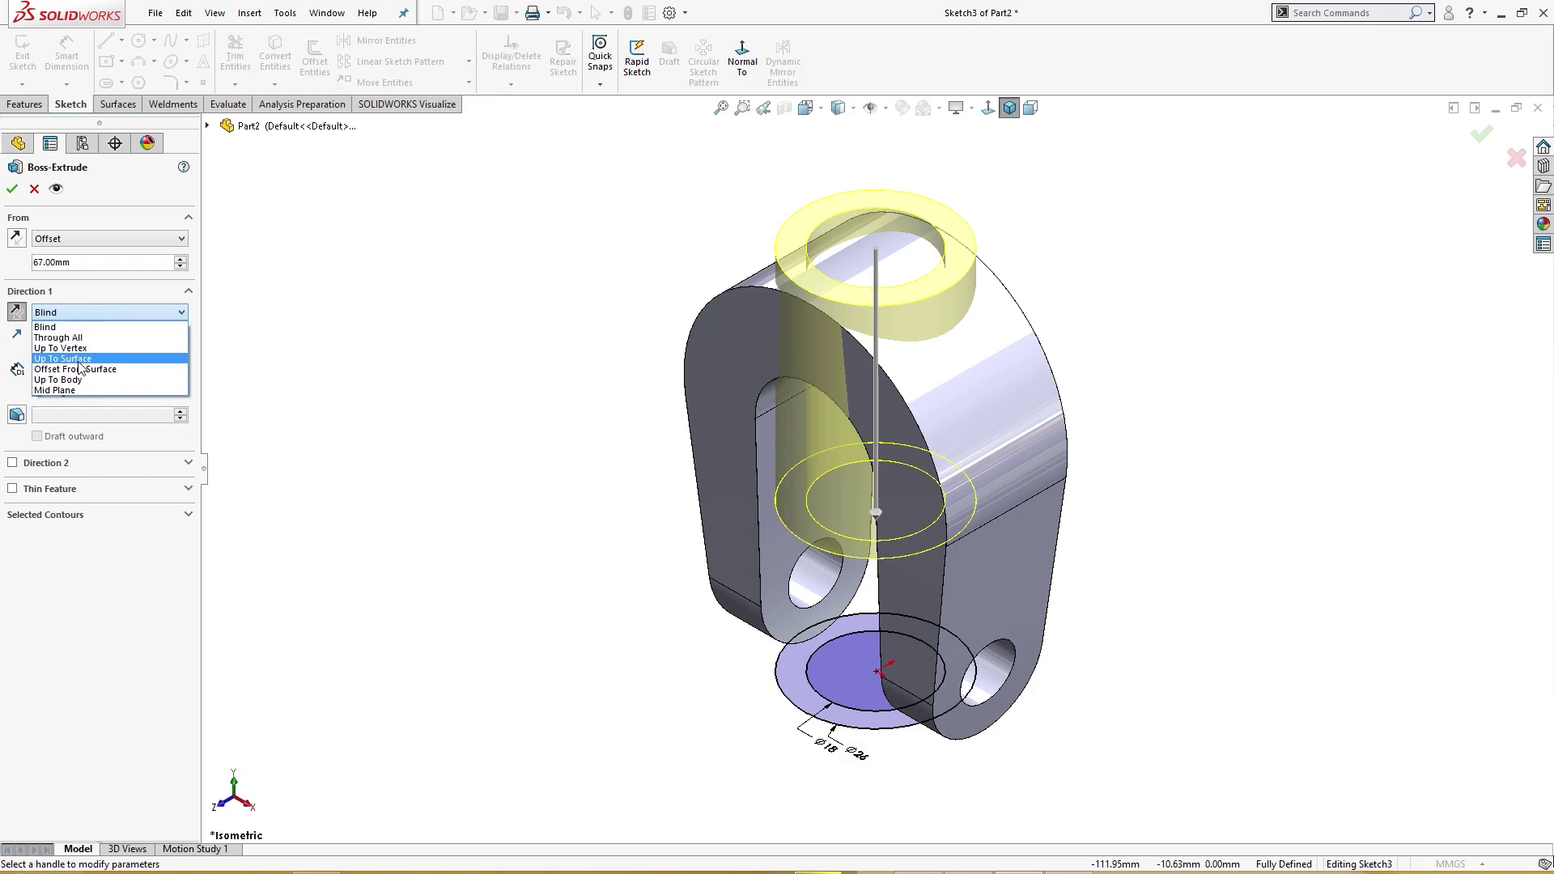
pyautogui.click(75, 338)
pyautogui.click(73, 313)
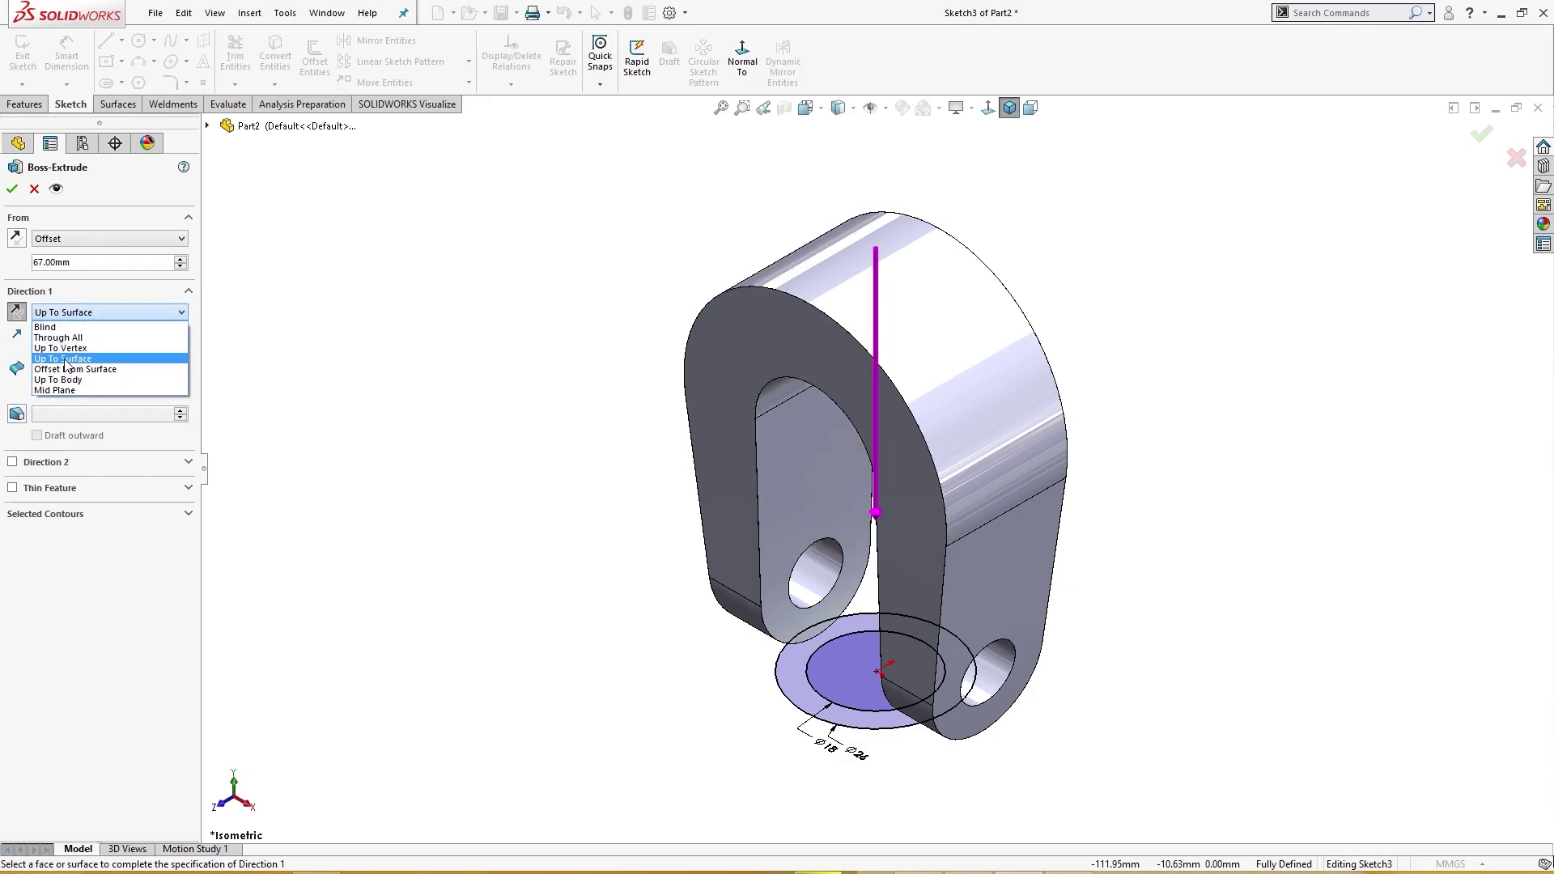
pyautogui.click(60, 348)
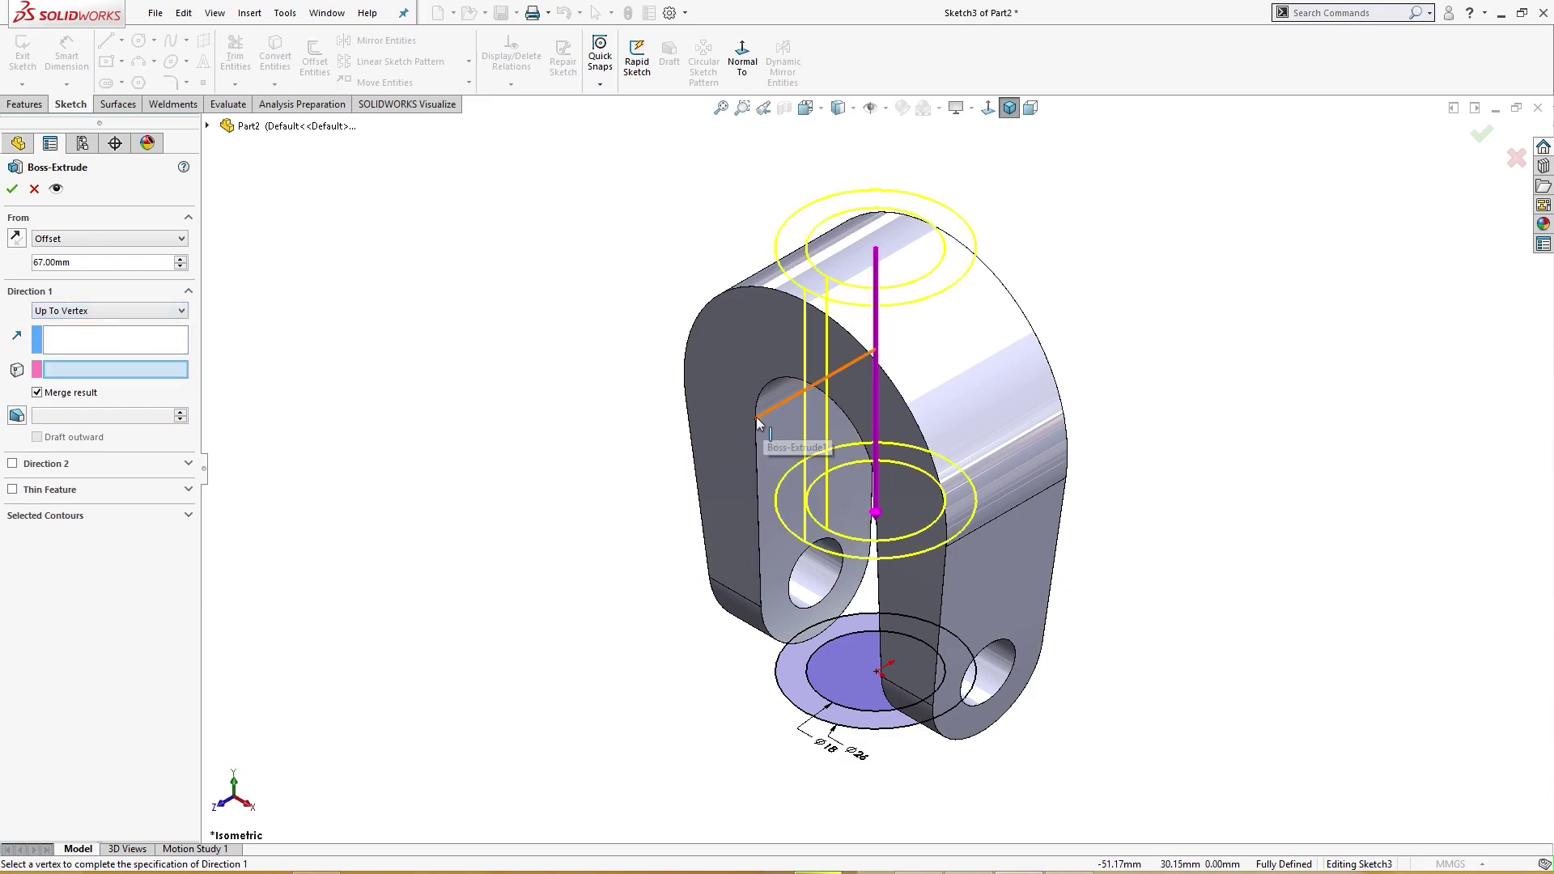
pyautogui.click(756, 416)
pyautogui.moveTo(756, 416); pyautogui.dragTo(663, 409, button='middle')
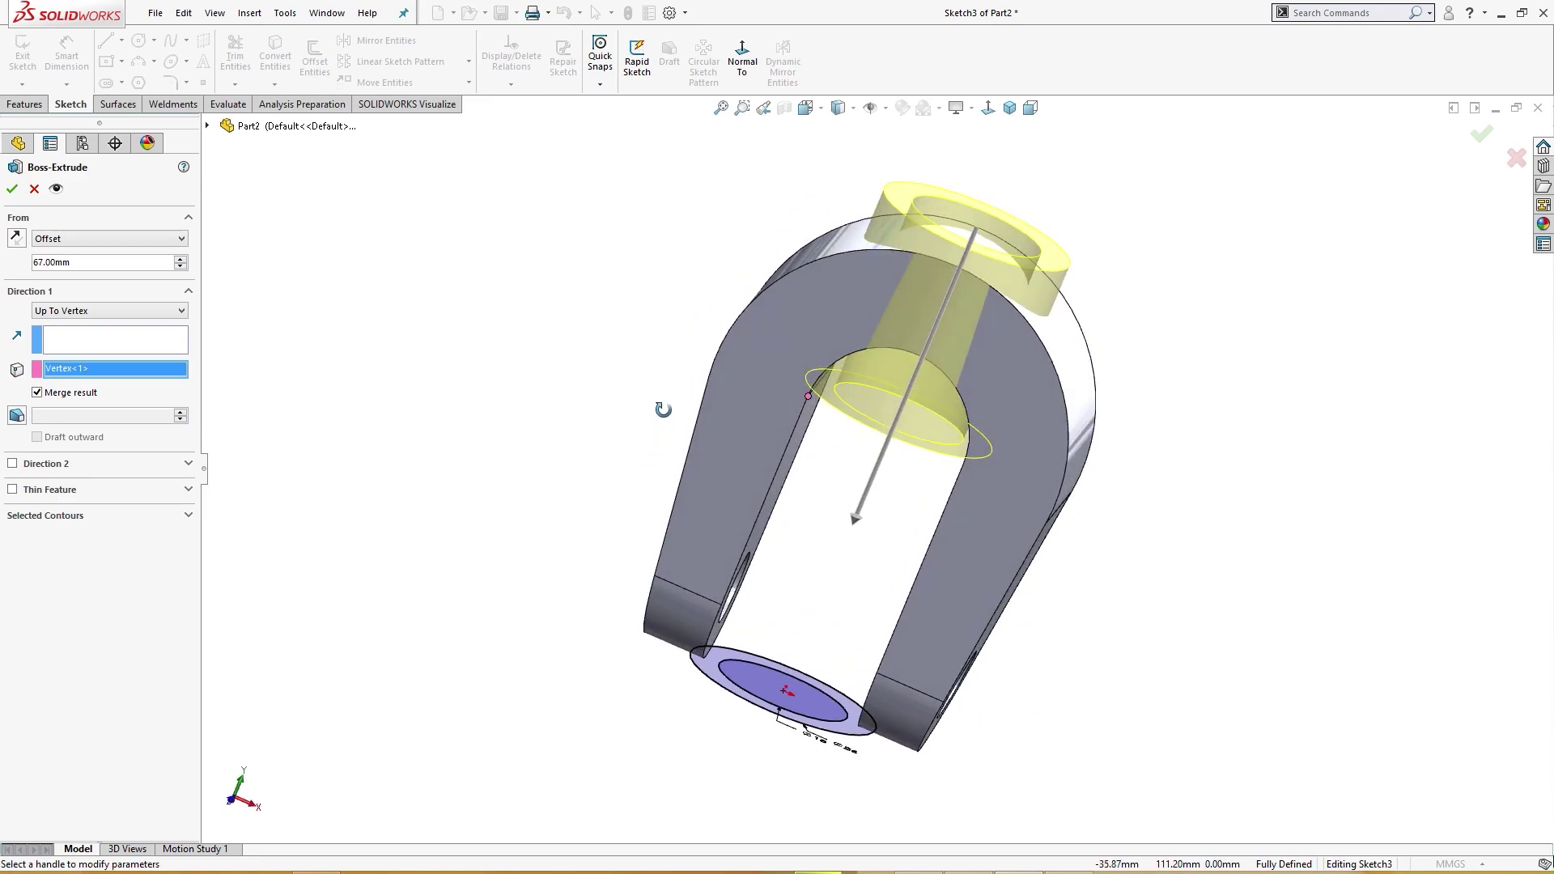
# - Confirm the hub extrusion and select its Sketch3 to reuse as the cut profile
pyautogui.click(12, 189)
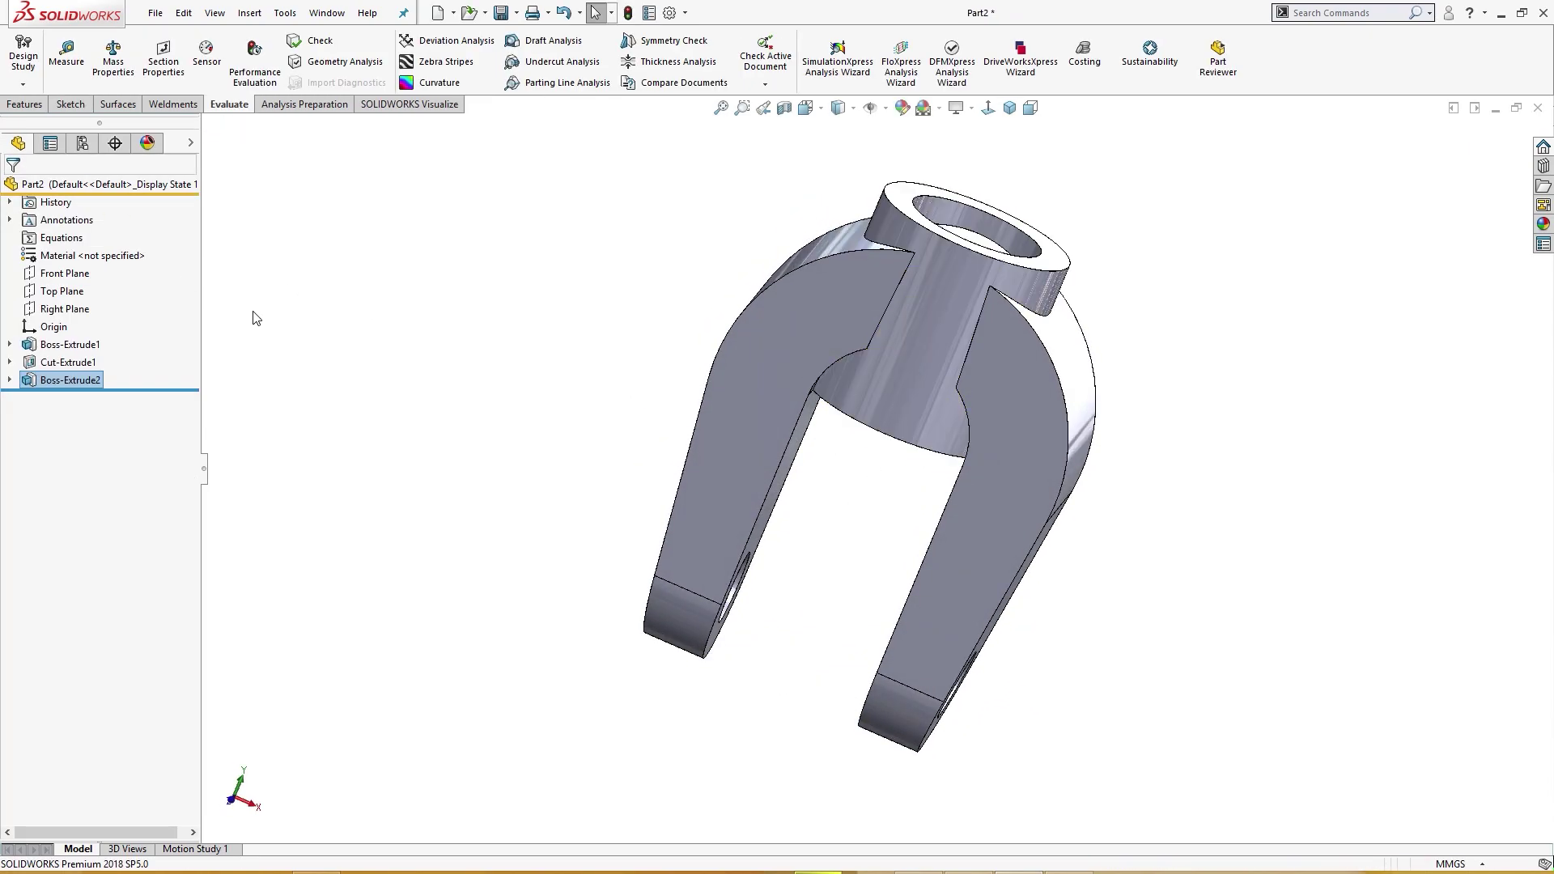
pyautogui.hotkey('ctrl', '7')
pyautogui.click(10, 380)
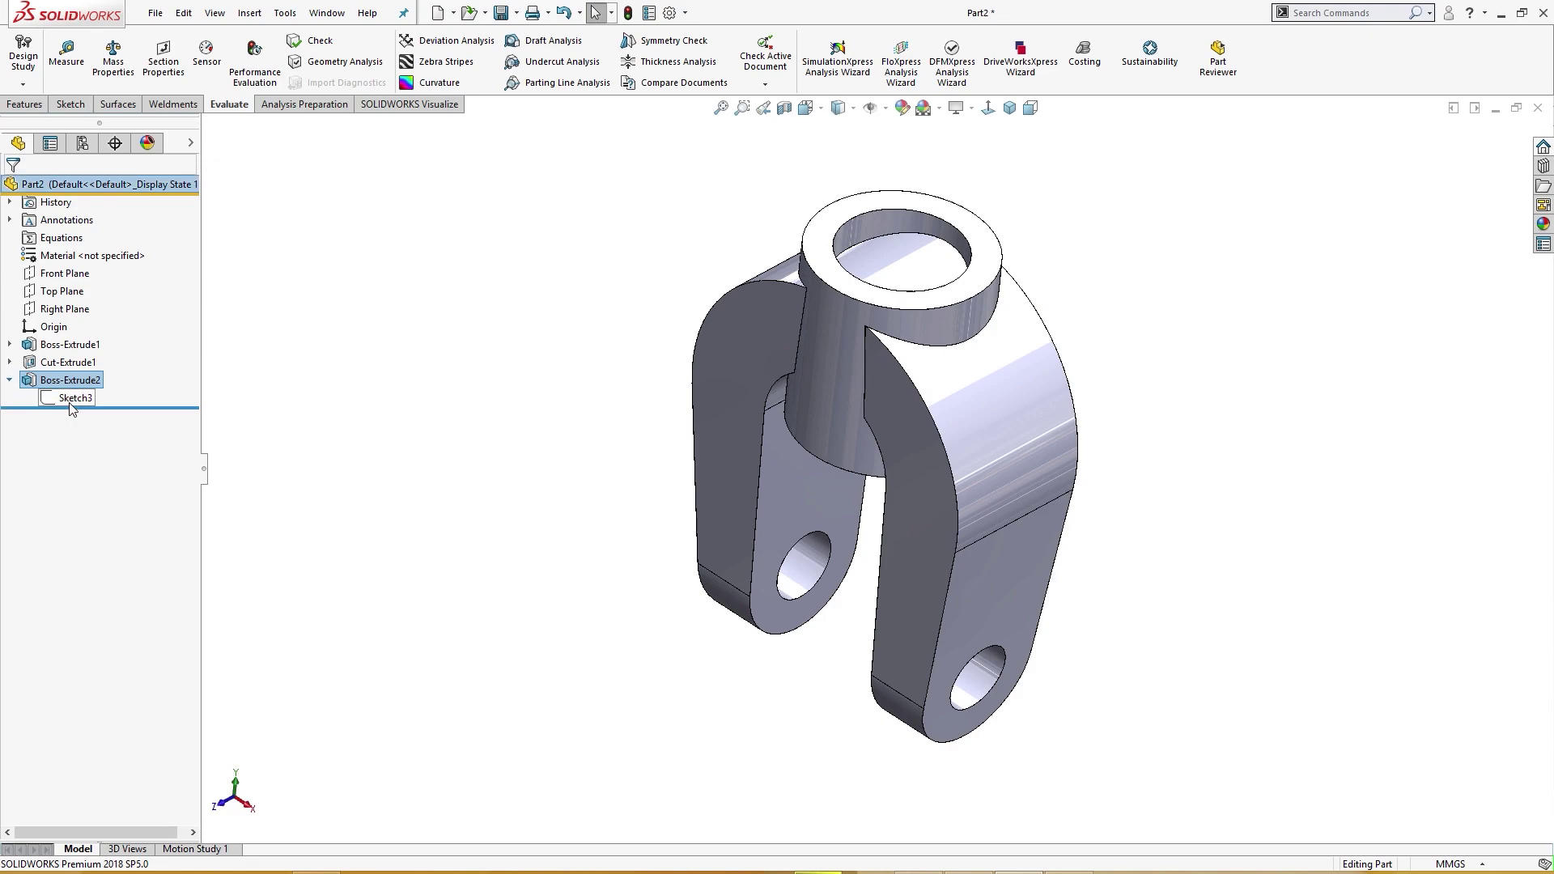
pyautogui.click(75, 398)
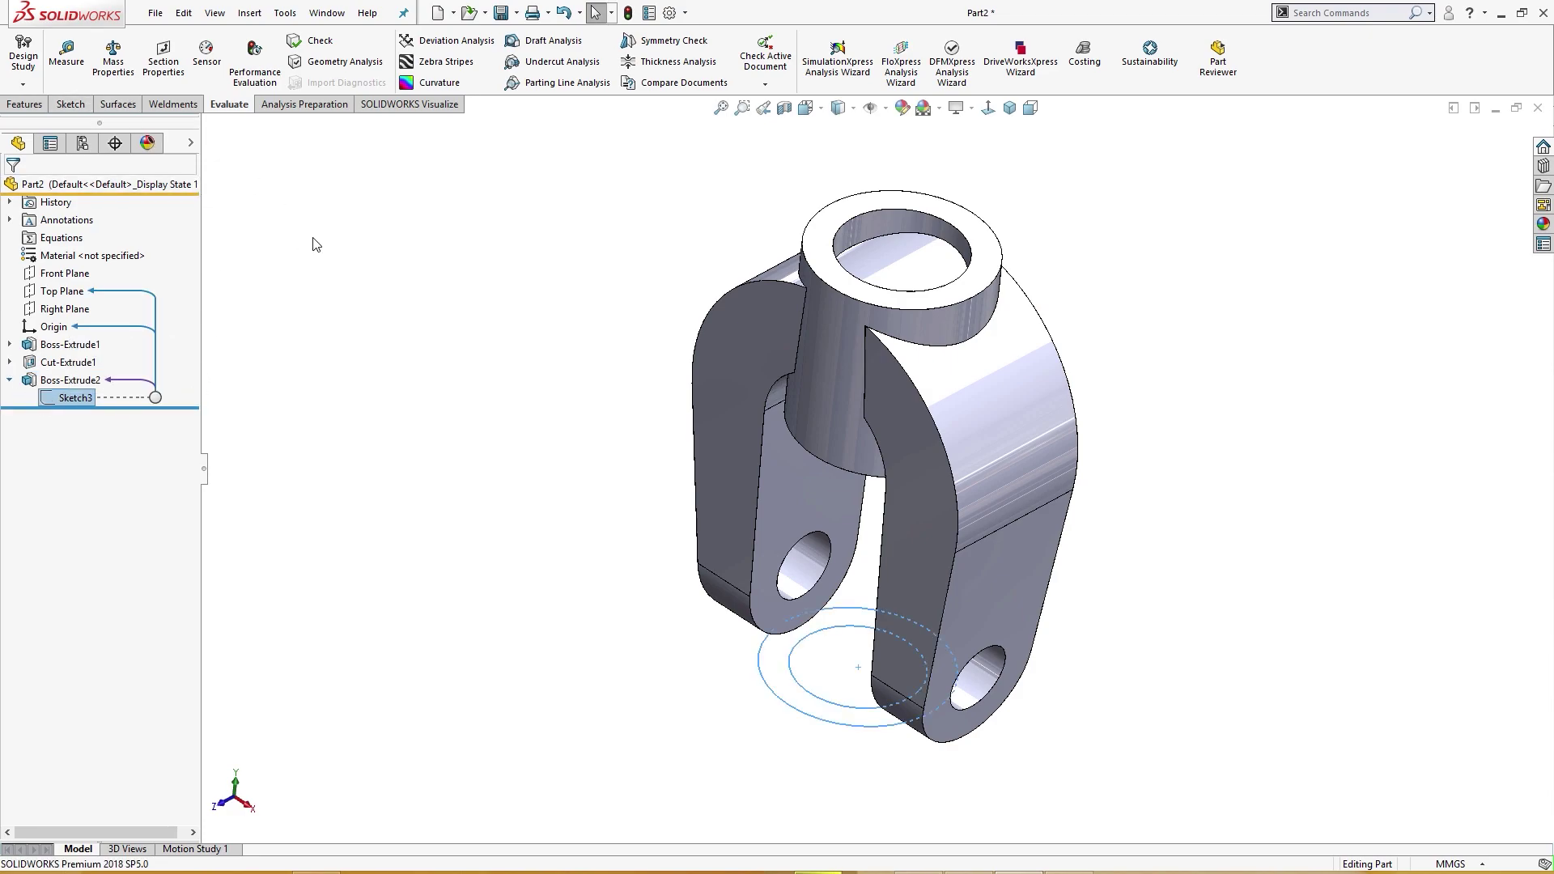
pyautogui.hotkey('ctrl', '5')
pyautogui.hotkey('ctrl', '7')
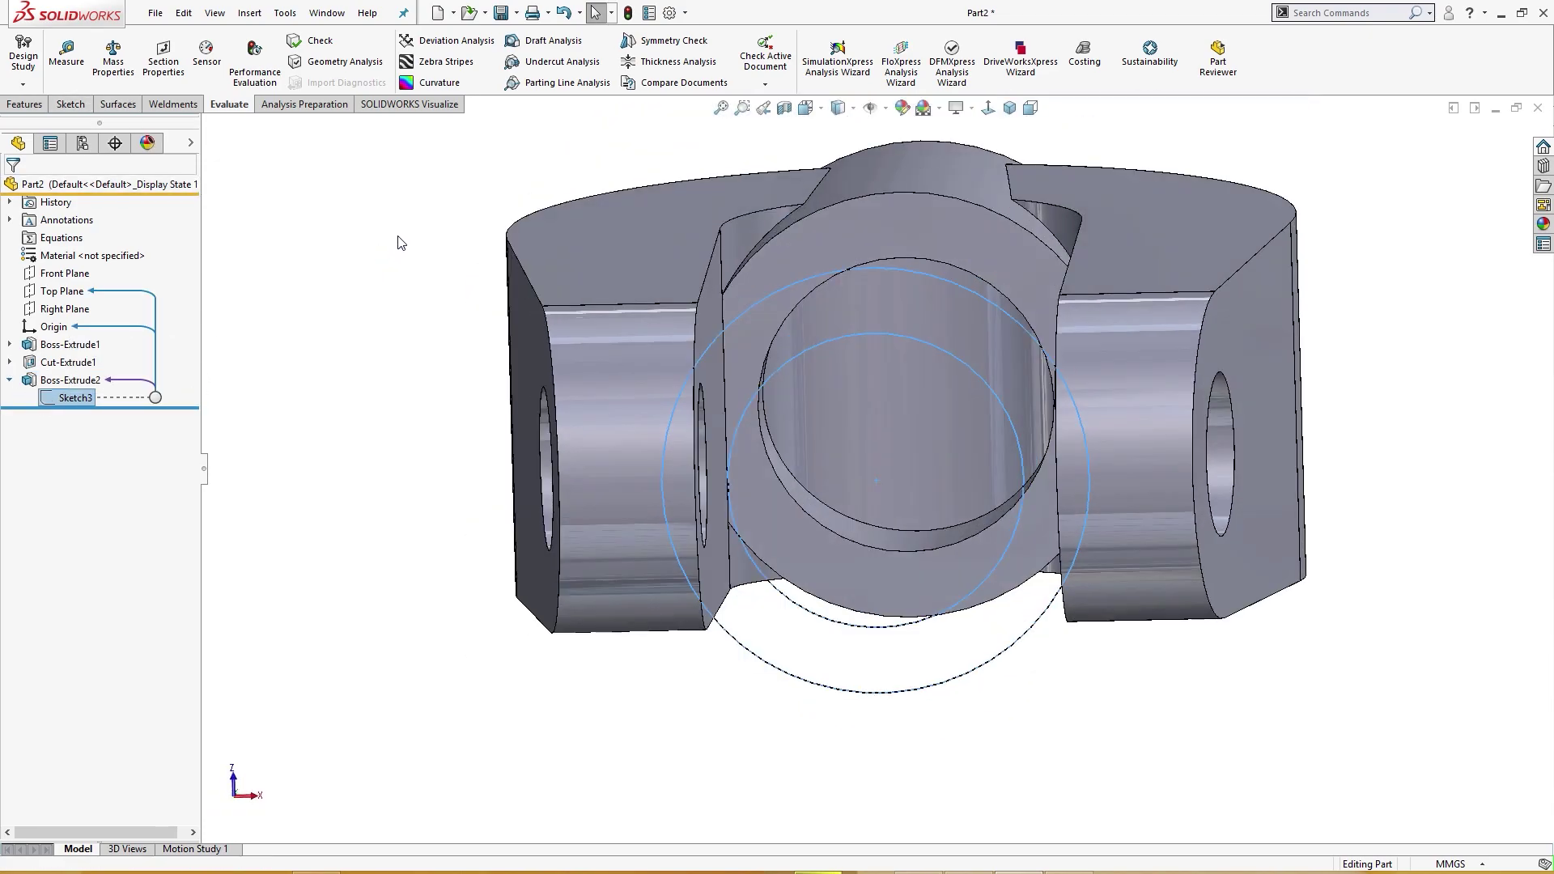
# - Extrude-cut Sketch3's inner circle, reversed and Through All, boring the hub's Ø18 centre
pyautogui.click(24, 104)
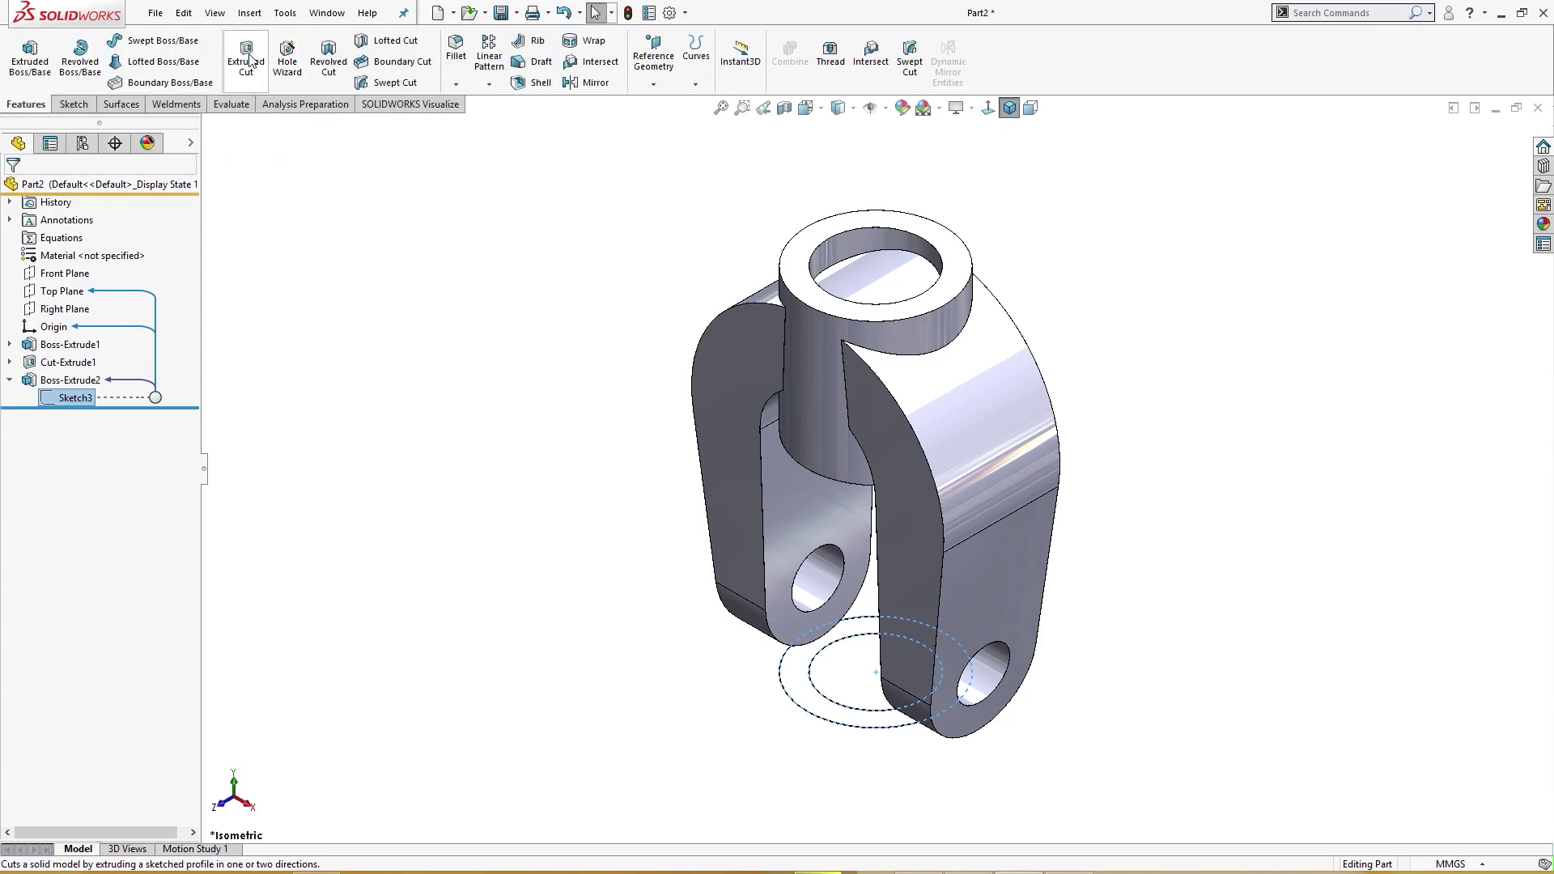
pyautogui.click(246, 57)
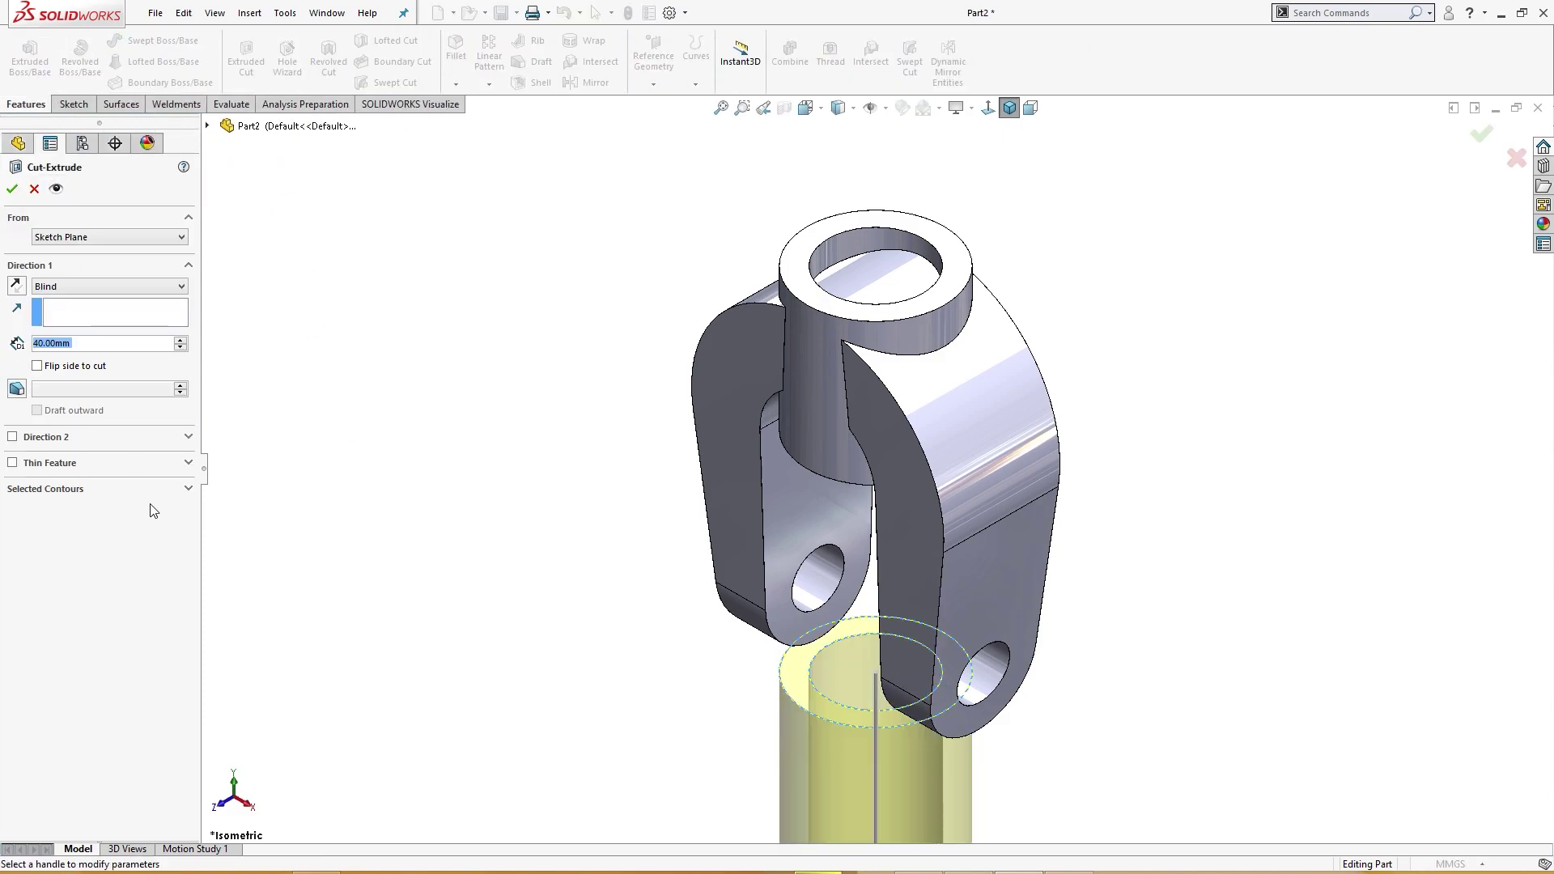
pyautogui.click(134, 489)
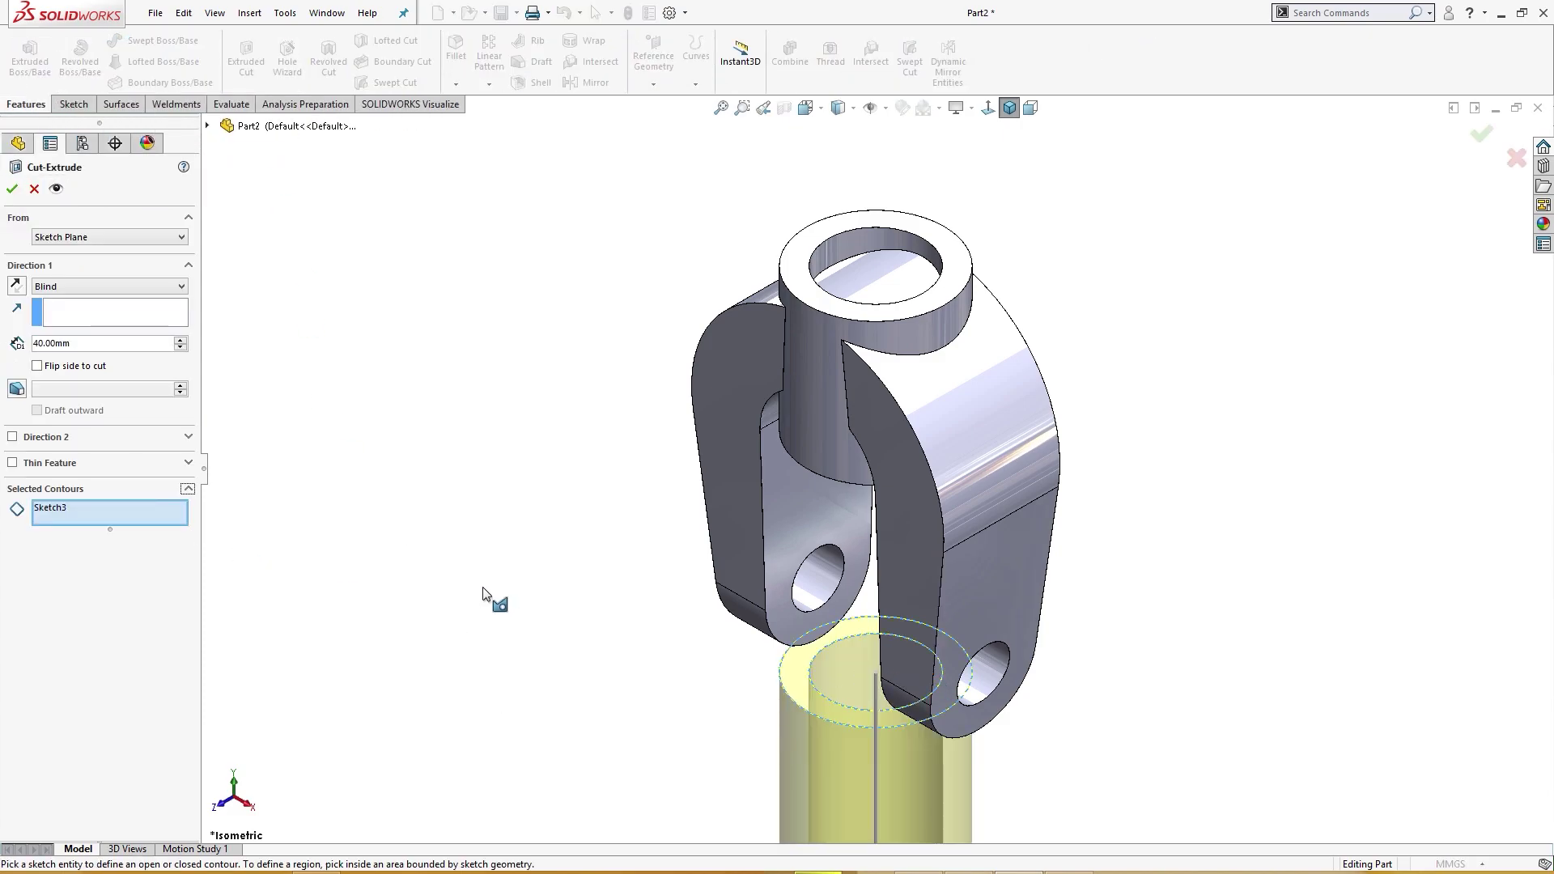
pyautogui.click(861, 670)
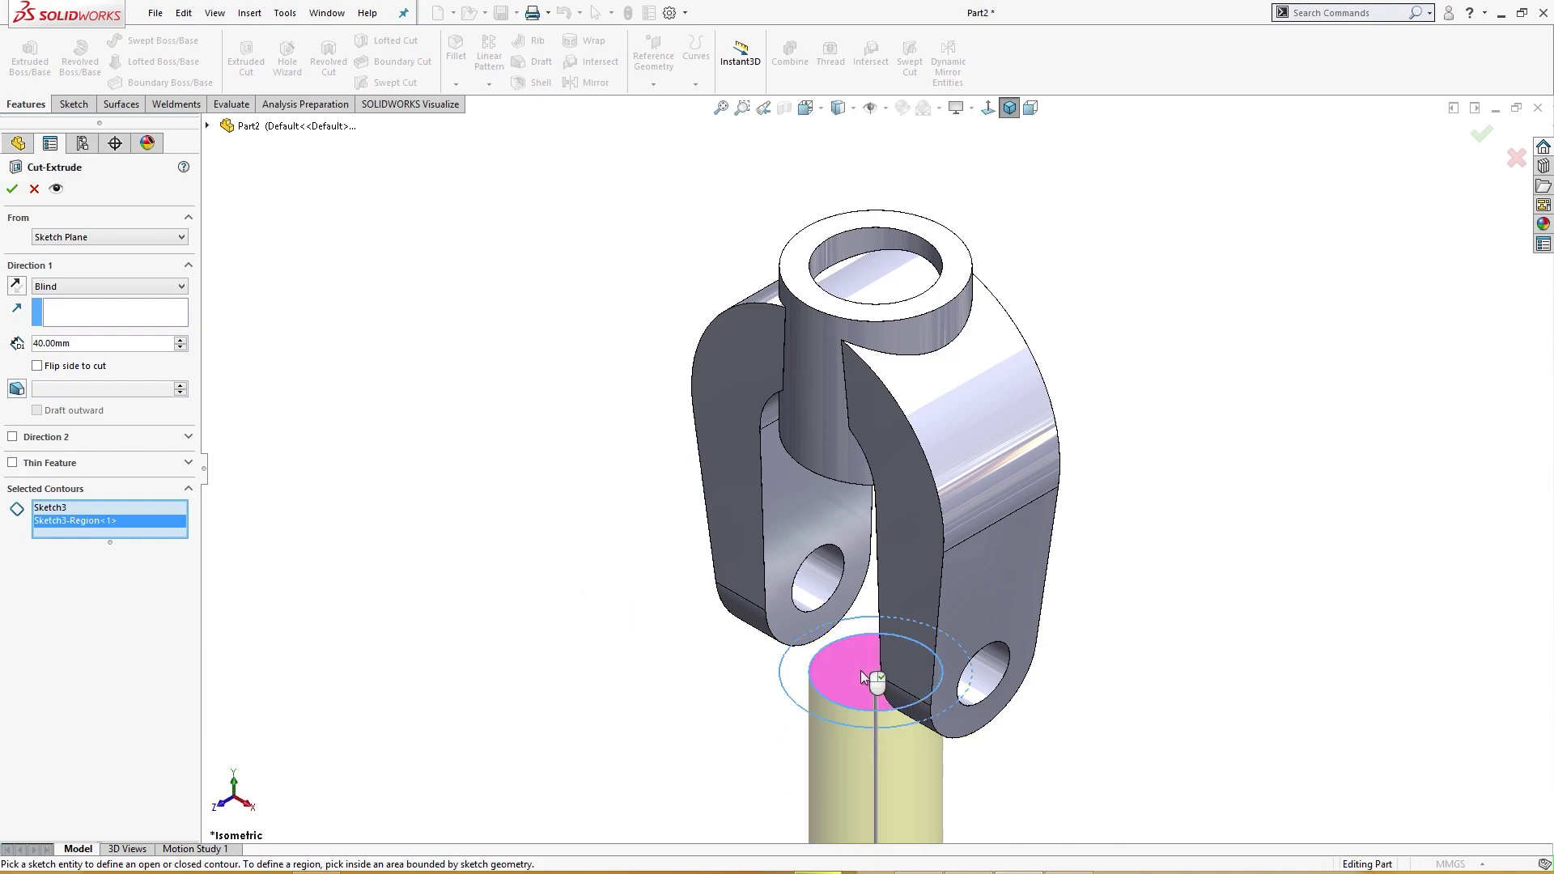
pyautogui.click(17, 286)
pyautogui.click(51, 290)
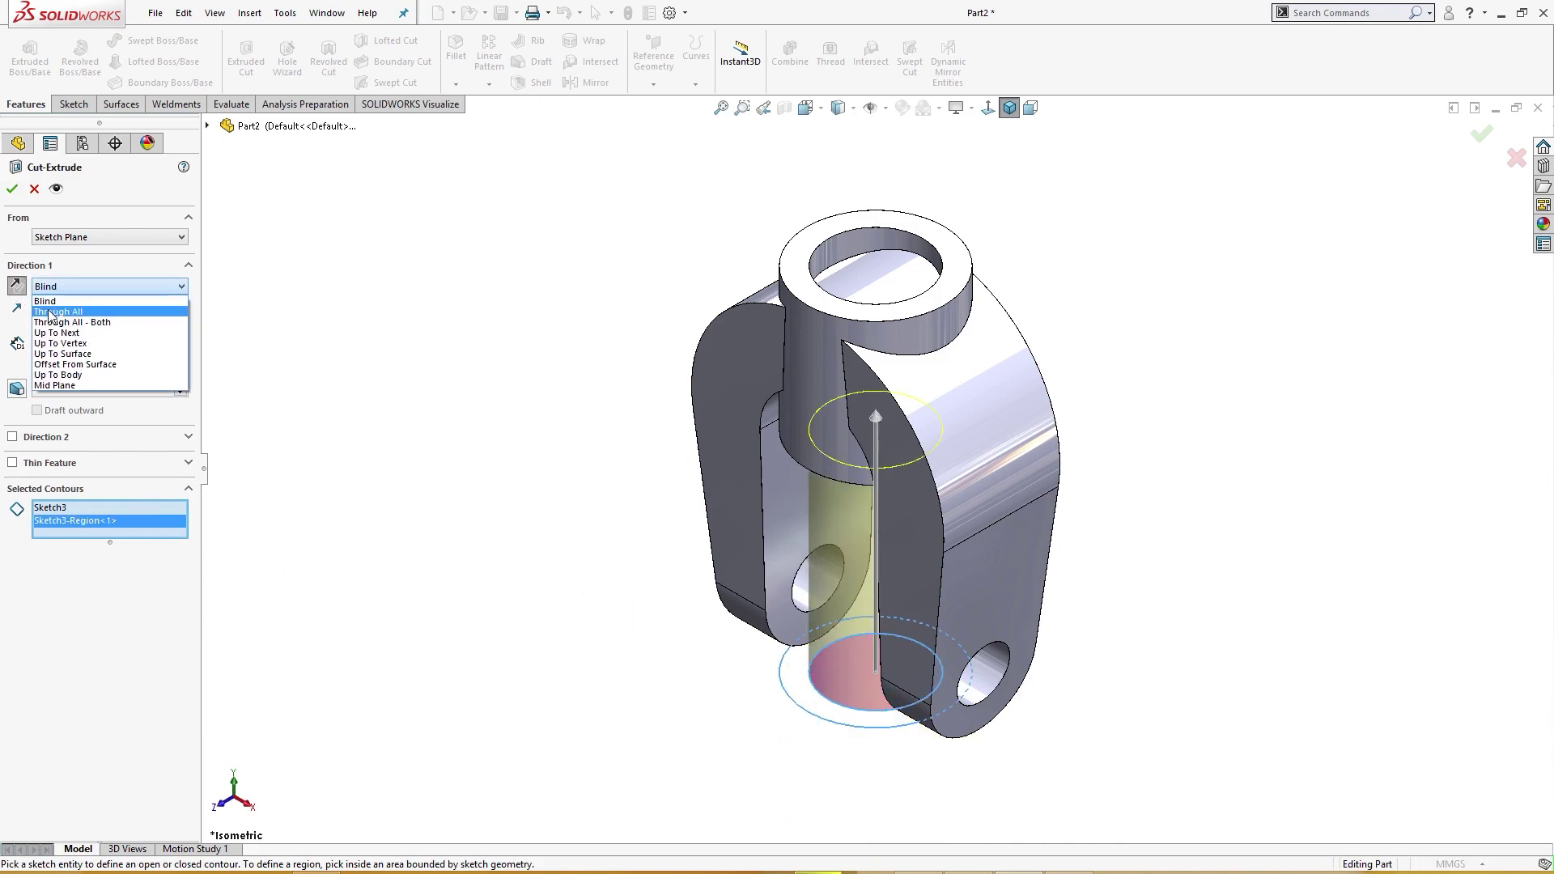
pyautogui.click(49, 311)
pyautogui.click(7, 187)
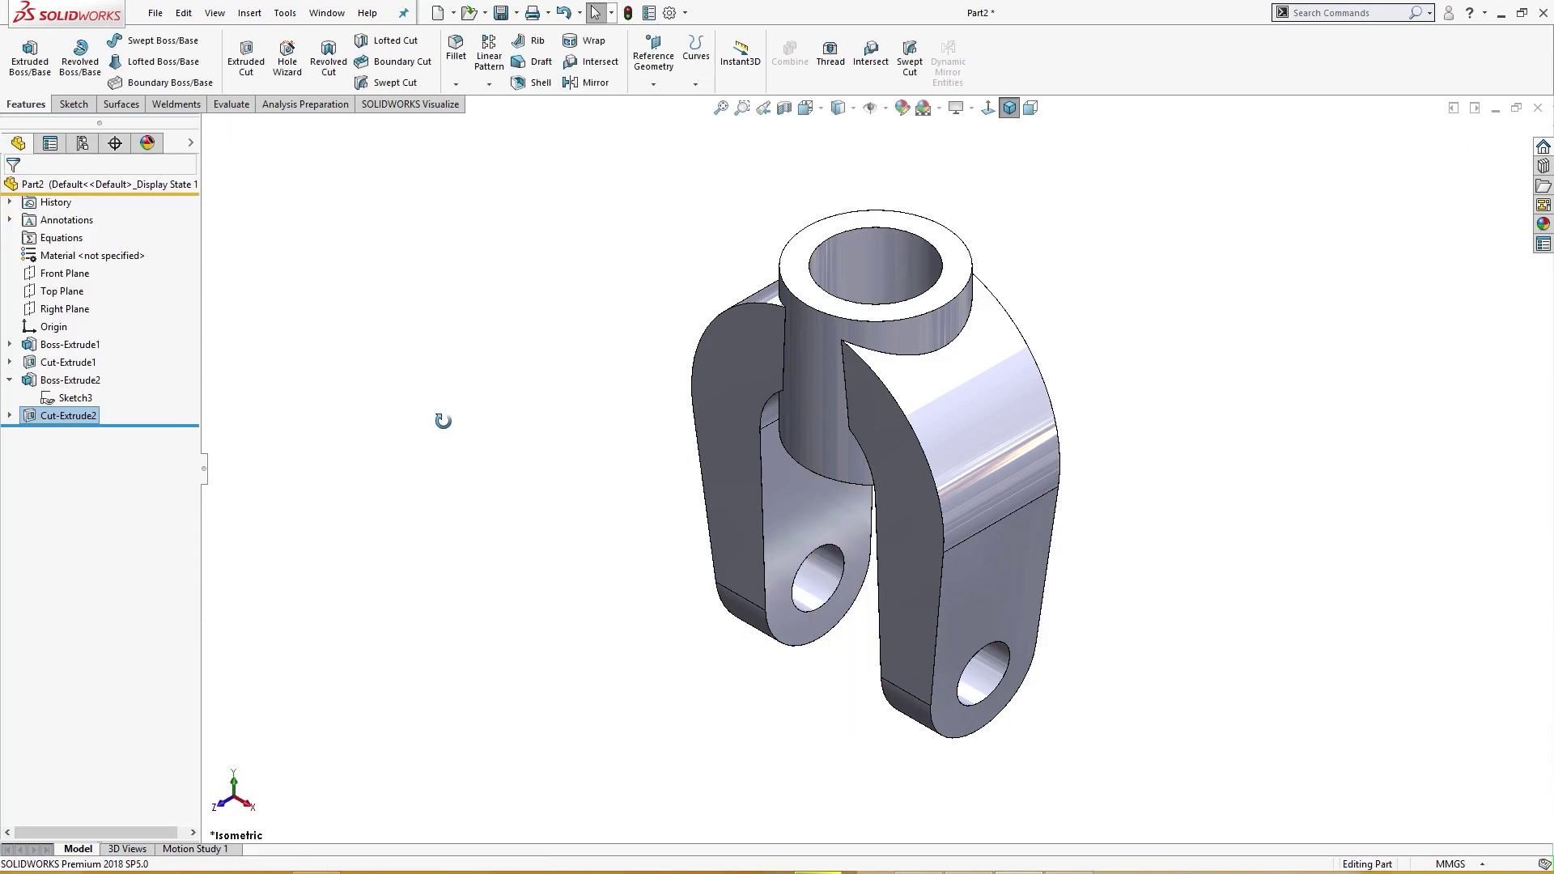
pyautogui.moveTo(441, 419)
pyautogui.mouseDown(button='middle')
pyautogui.moveTo(648, 648)
pyautogui.moveTo(815, 515)
pyautogui.moveTo(441, 447)
pyautogui.mouseUp(button='middle')
pyautogui.hotkey('ctrl', '7')
pyautogui.moveTo(502, 363); pyautogui.dragTo(590, 383, button='middle')
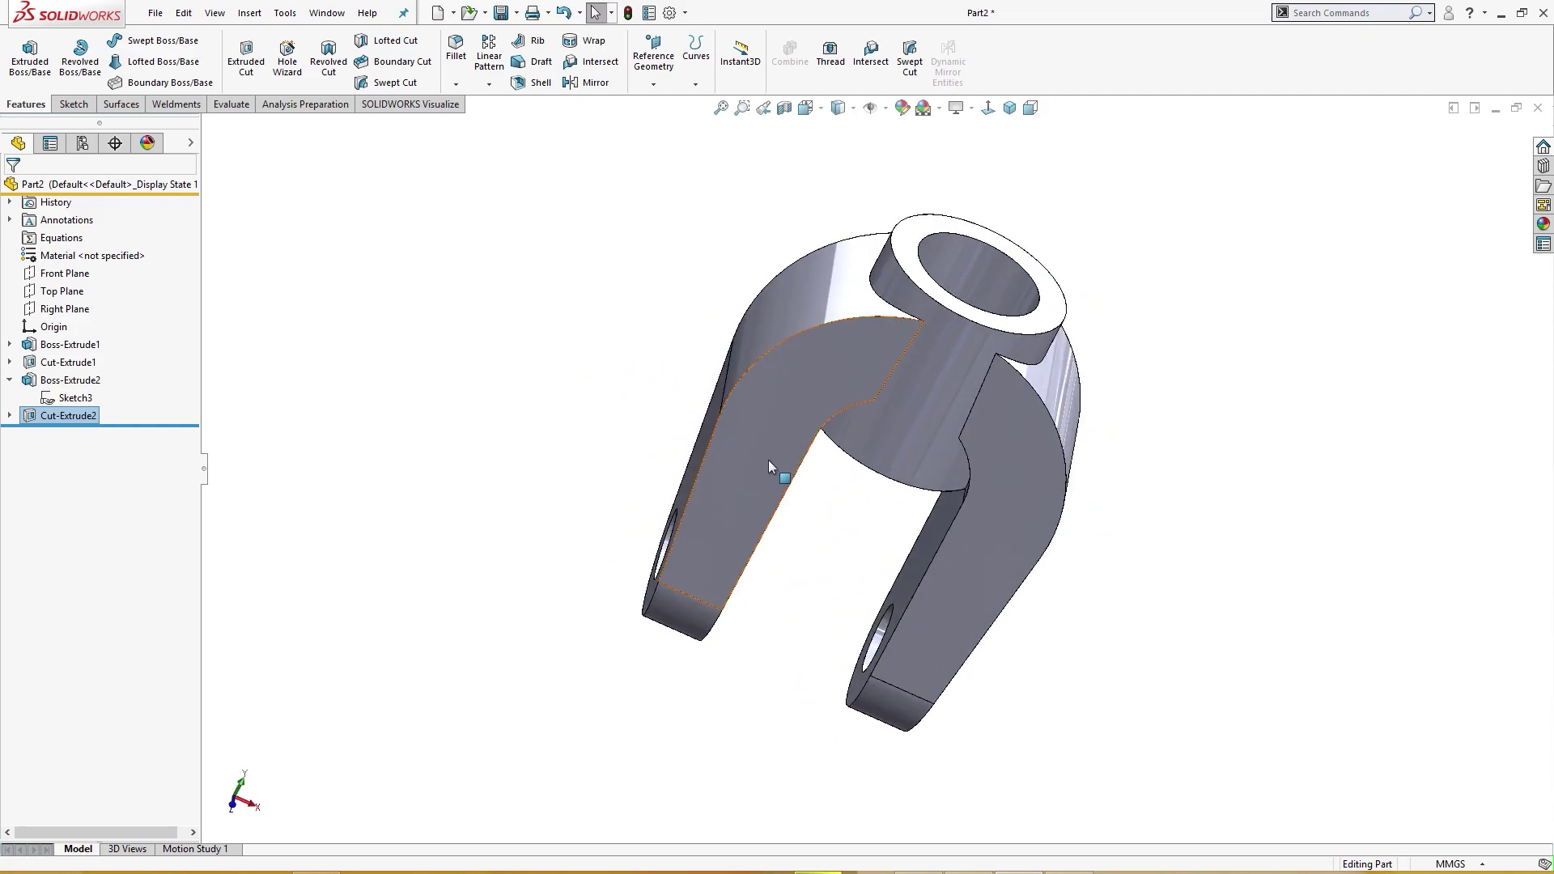
pyautogui.click(769, 460)
pyautogui.click(730, 473)
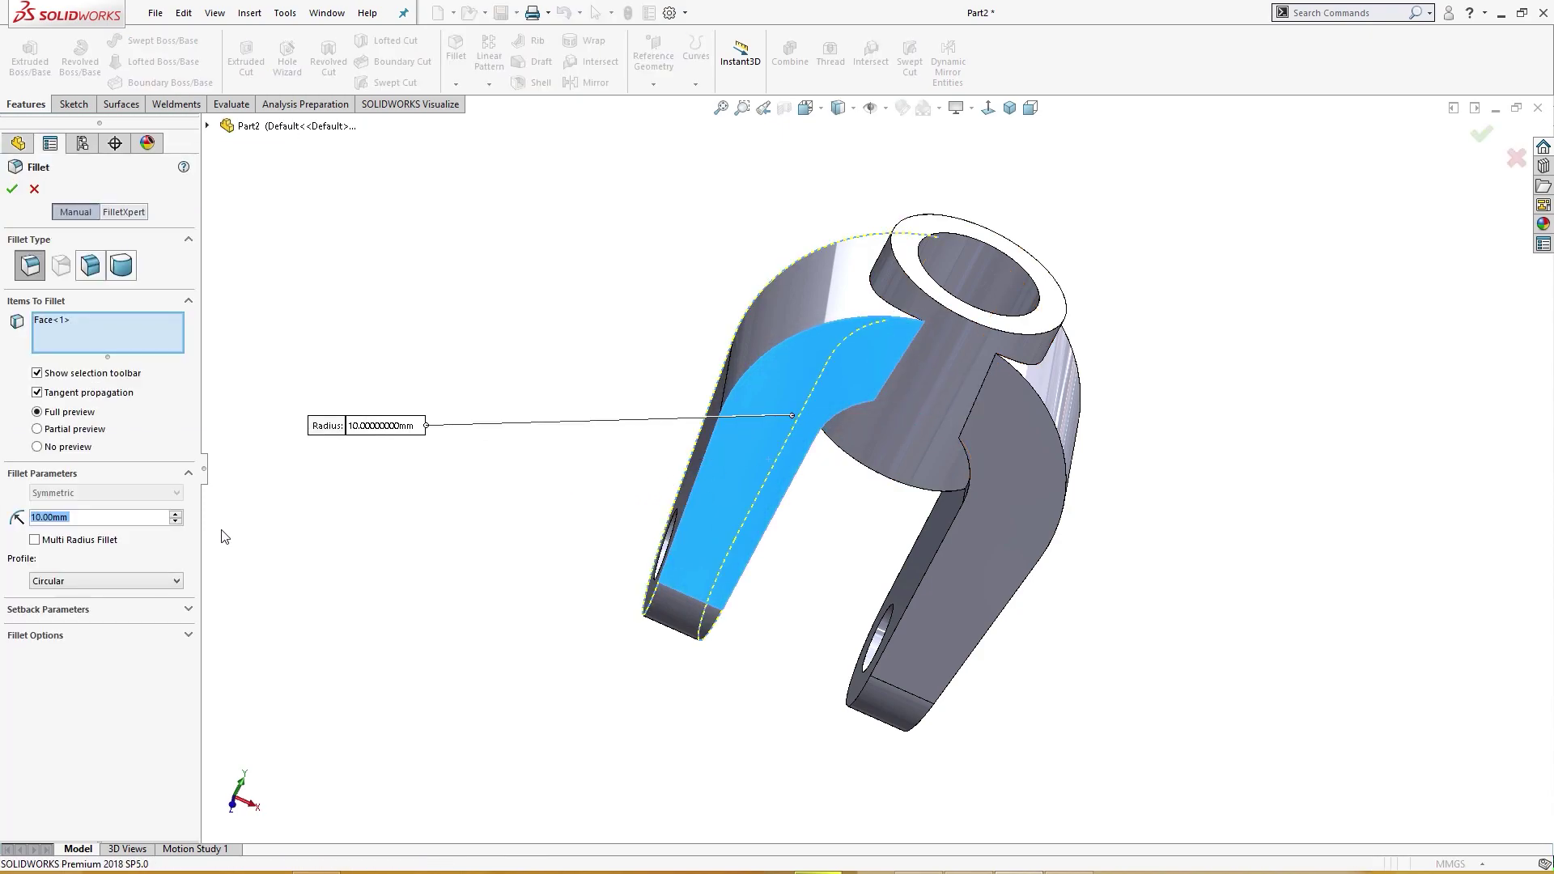
pyautogui.write('2')
pyautogui.press('Return')
pyautogui.click(926, 664)
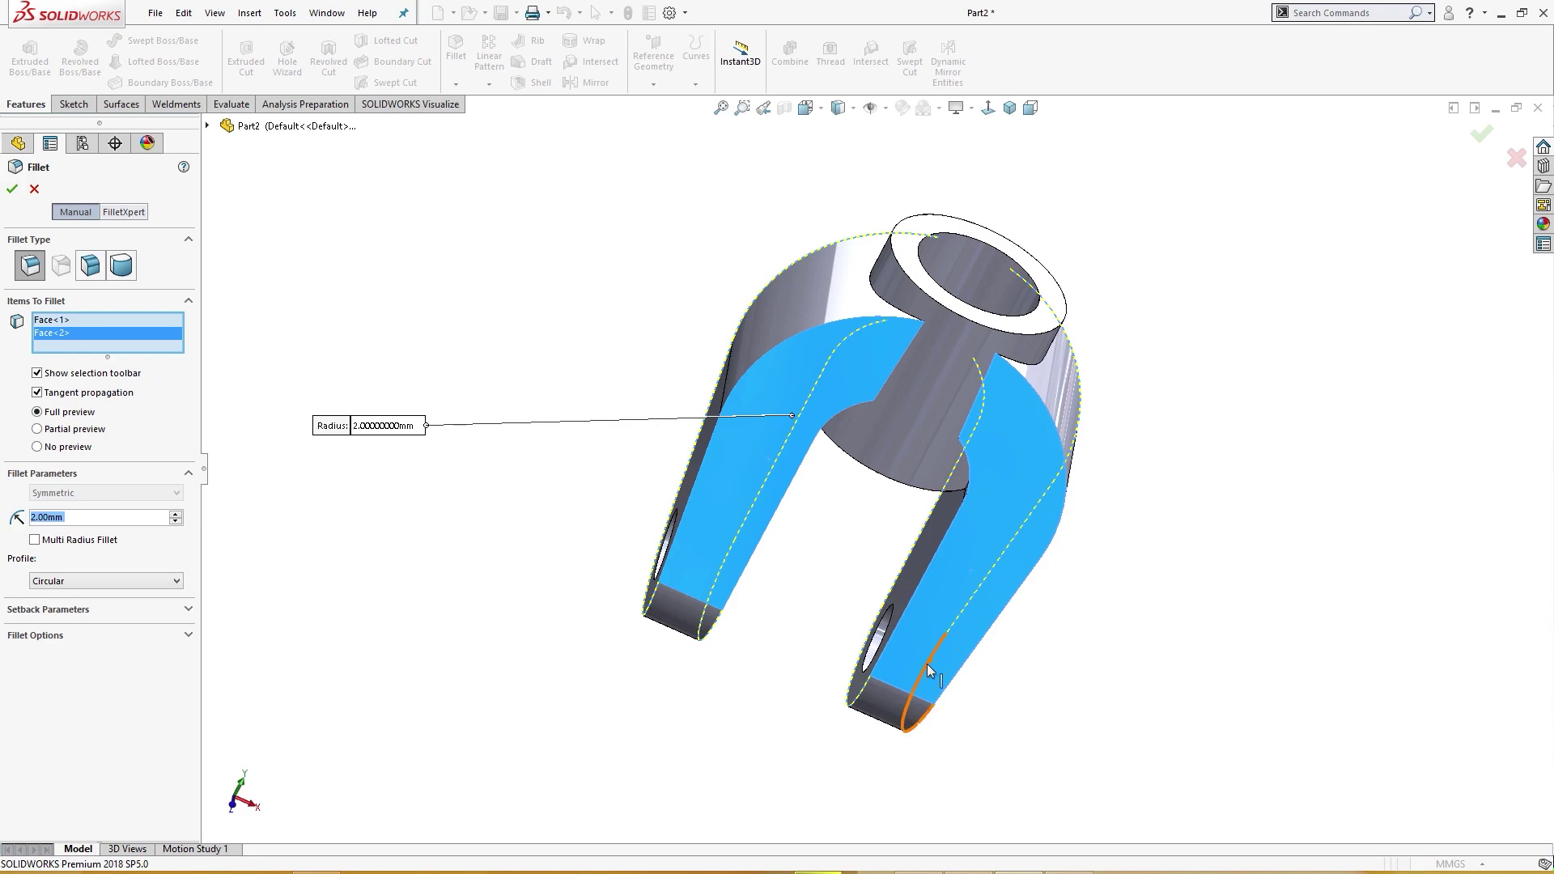
pyautogui.moveTo(926, 664); pyautogui.dragTo(870, 671, button='middle')
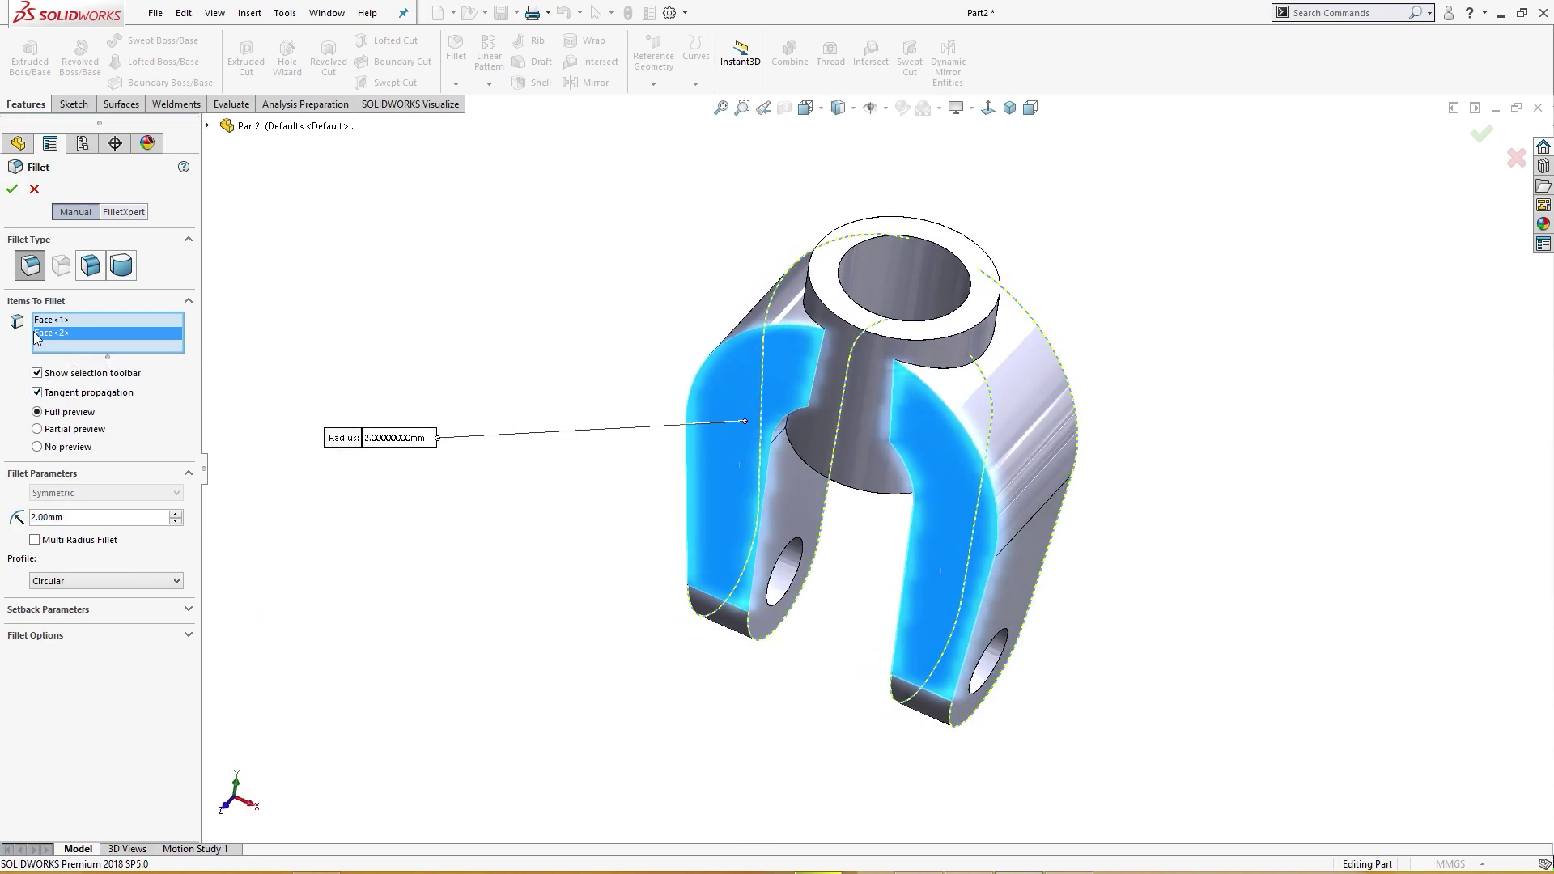
pyautogui.click(11, 189)
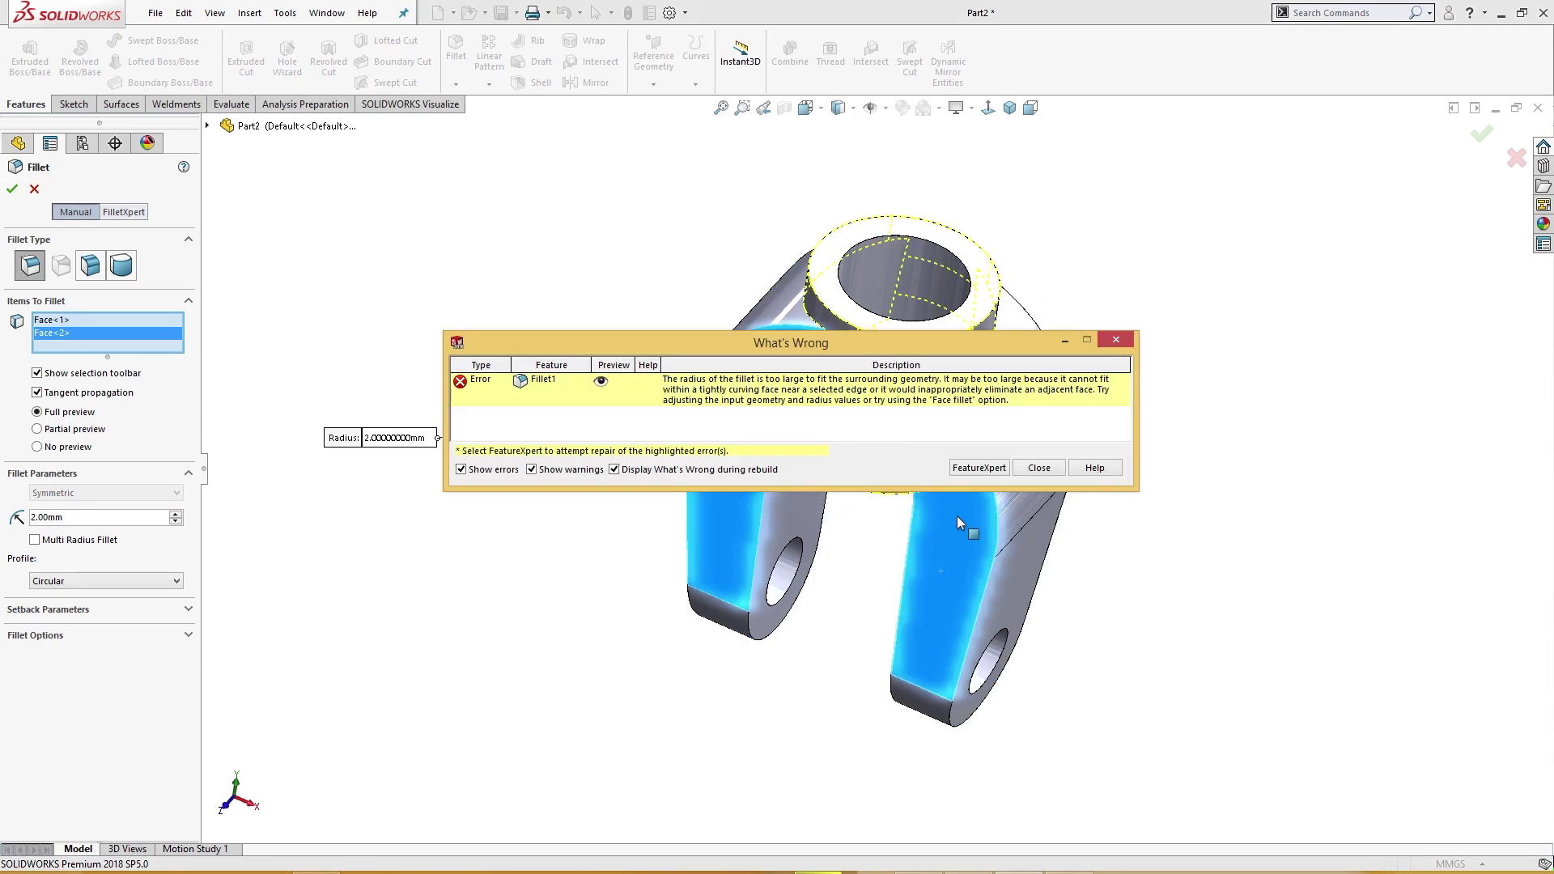
pyautogui.click(1052, 469)
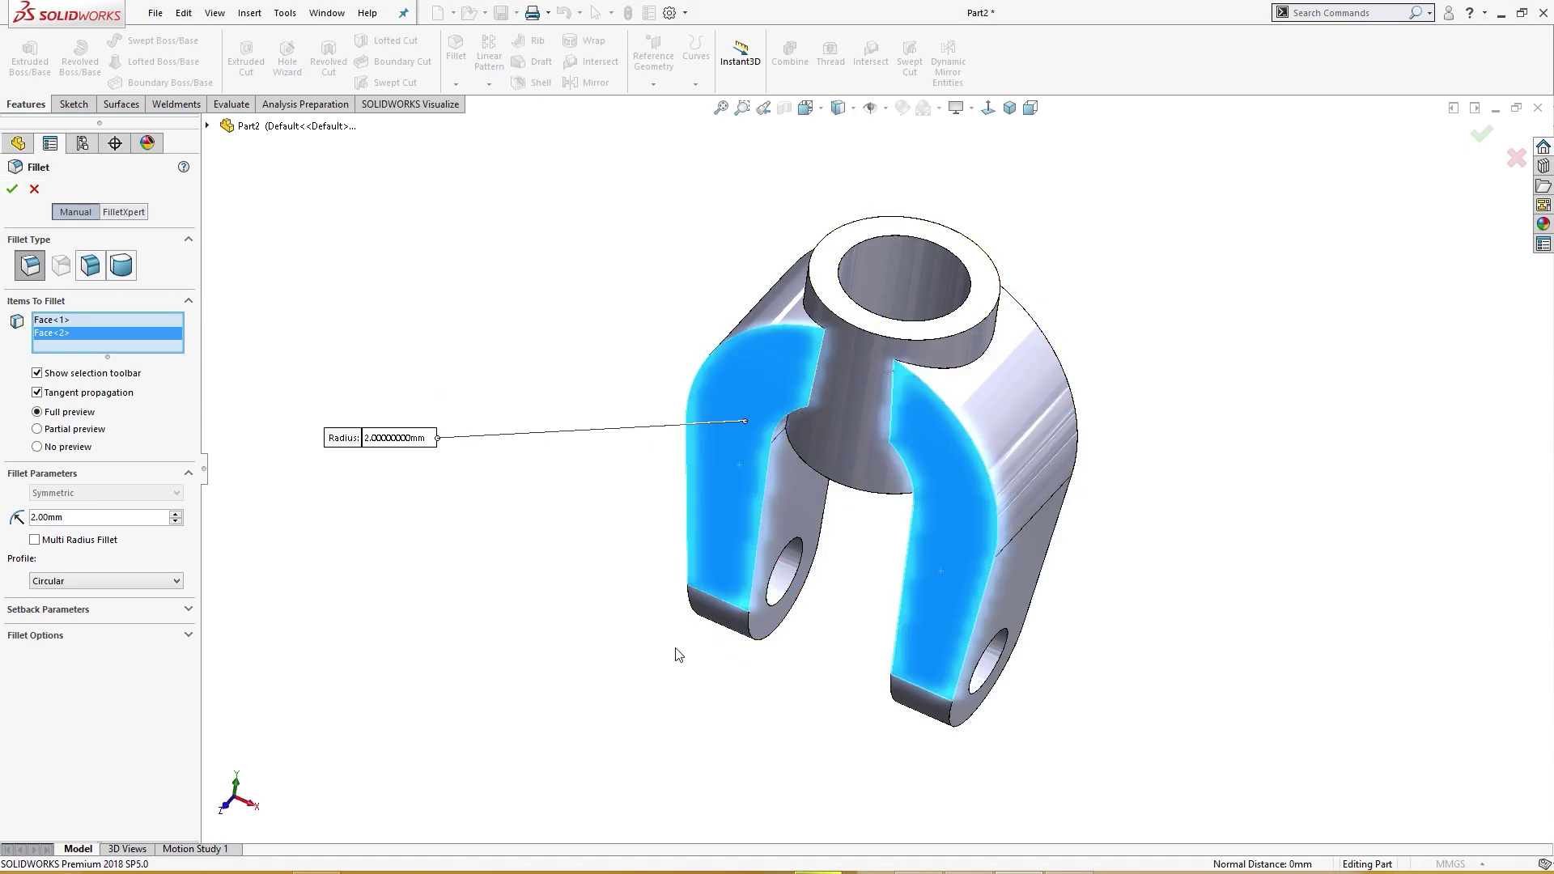
pyautogui.press('Escape')
pyautogui.press('s')
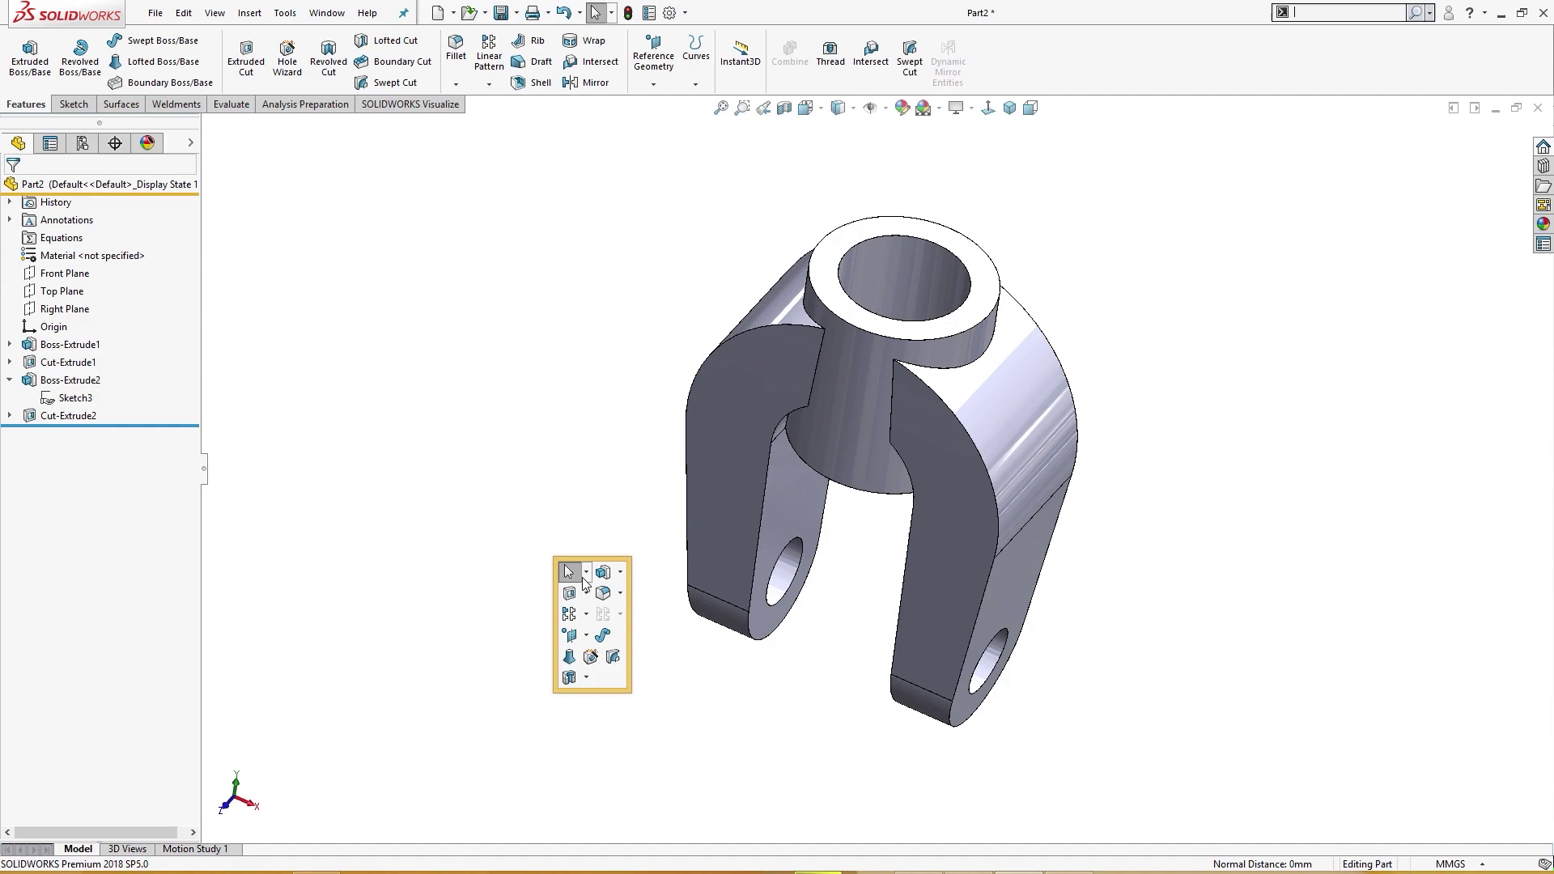
pyautogui.click(603, 594)
pyautogui.click(727, 518)
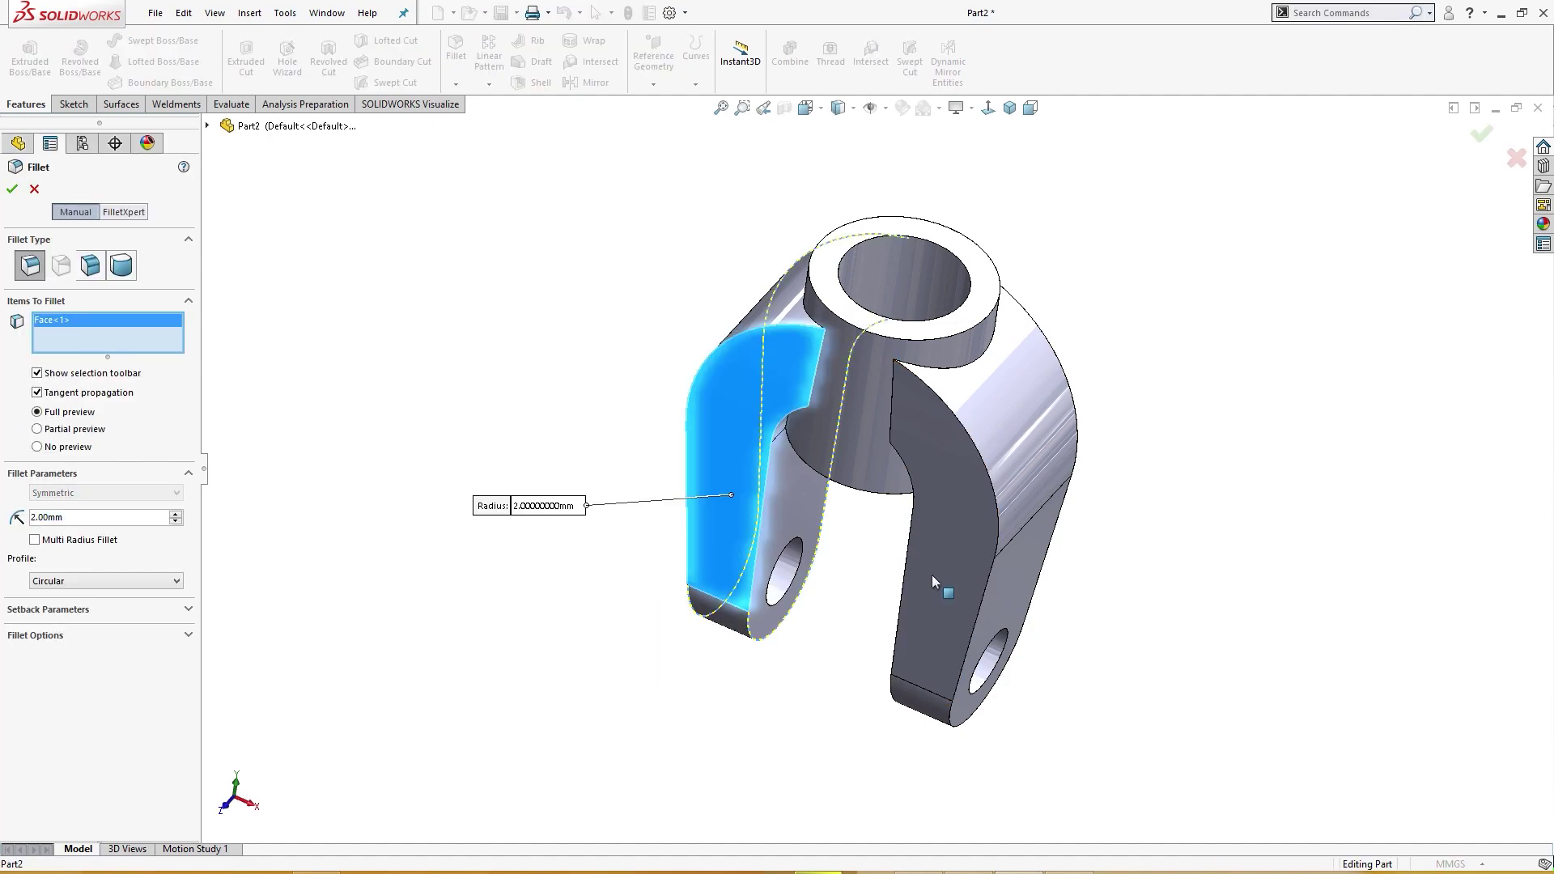
pyautogui.click(931, 576)
pyautogui.moveTo(798, 617); pyautogui.dragTo(728, 607, button='middle')
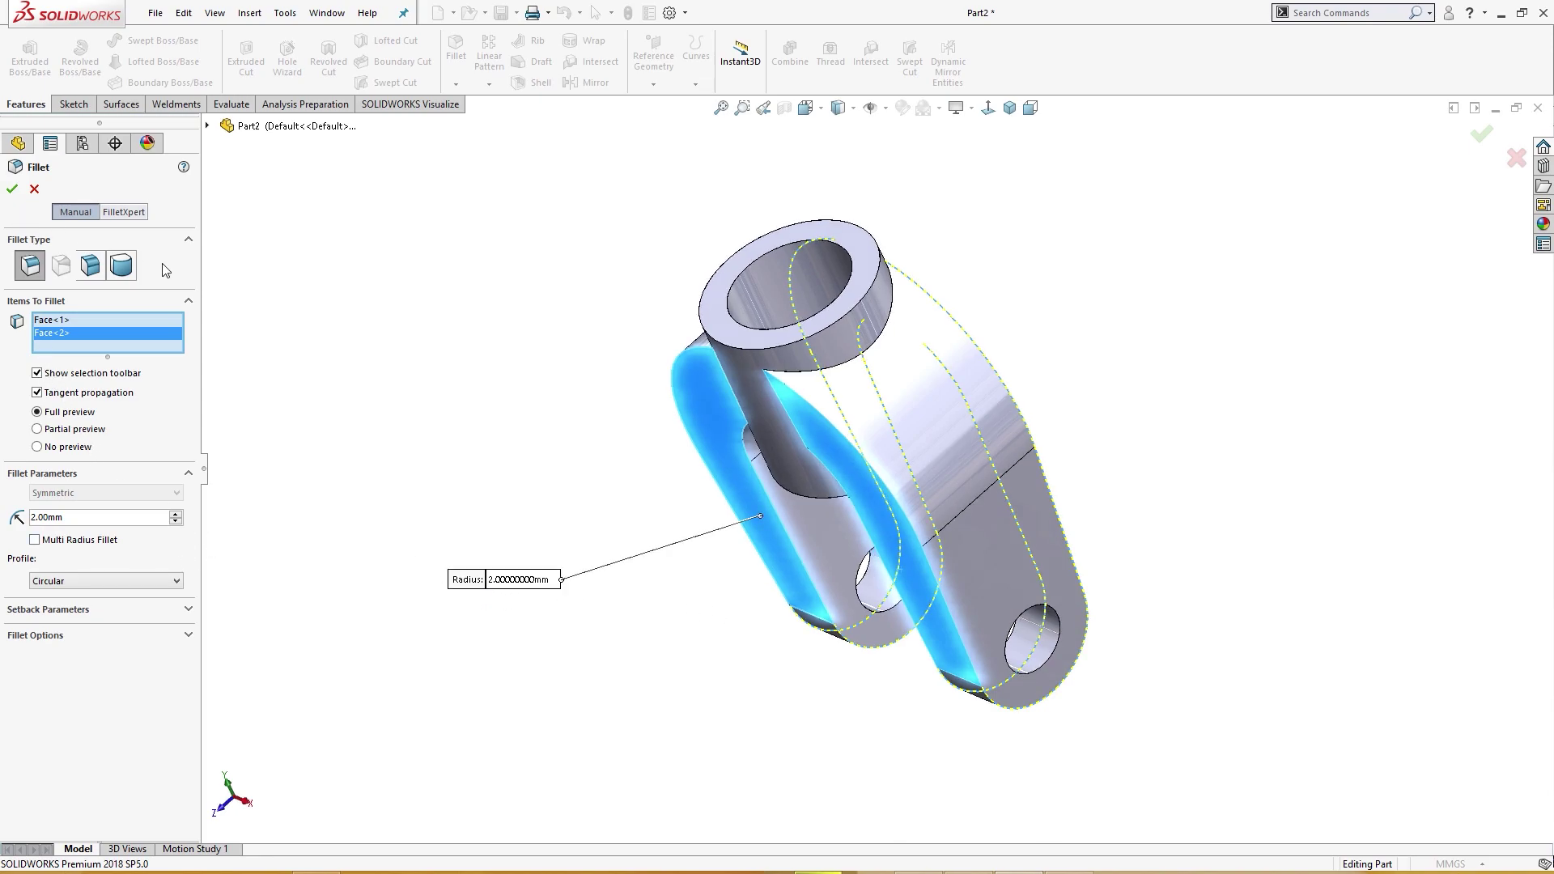
pyautogui.moveTo(488, 512); pyautogui.dragTo(558, 480, button='middle')
pyautogui.press('Escape')
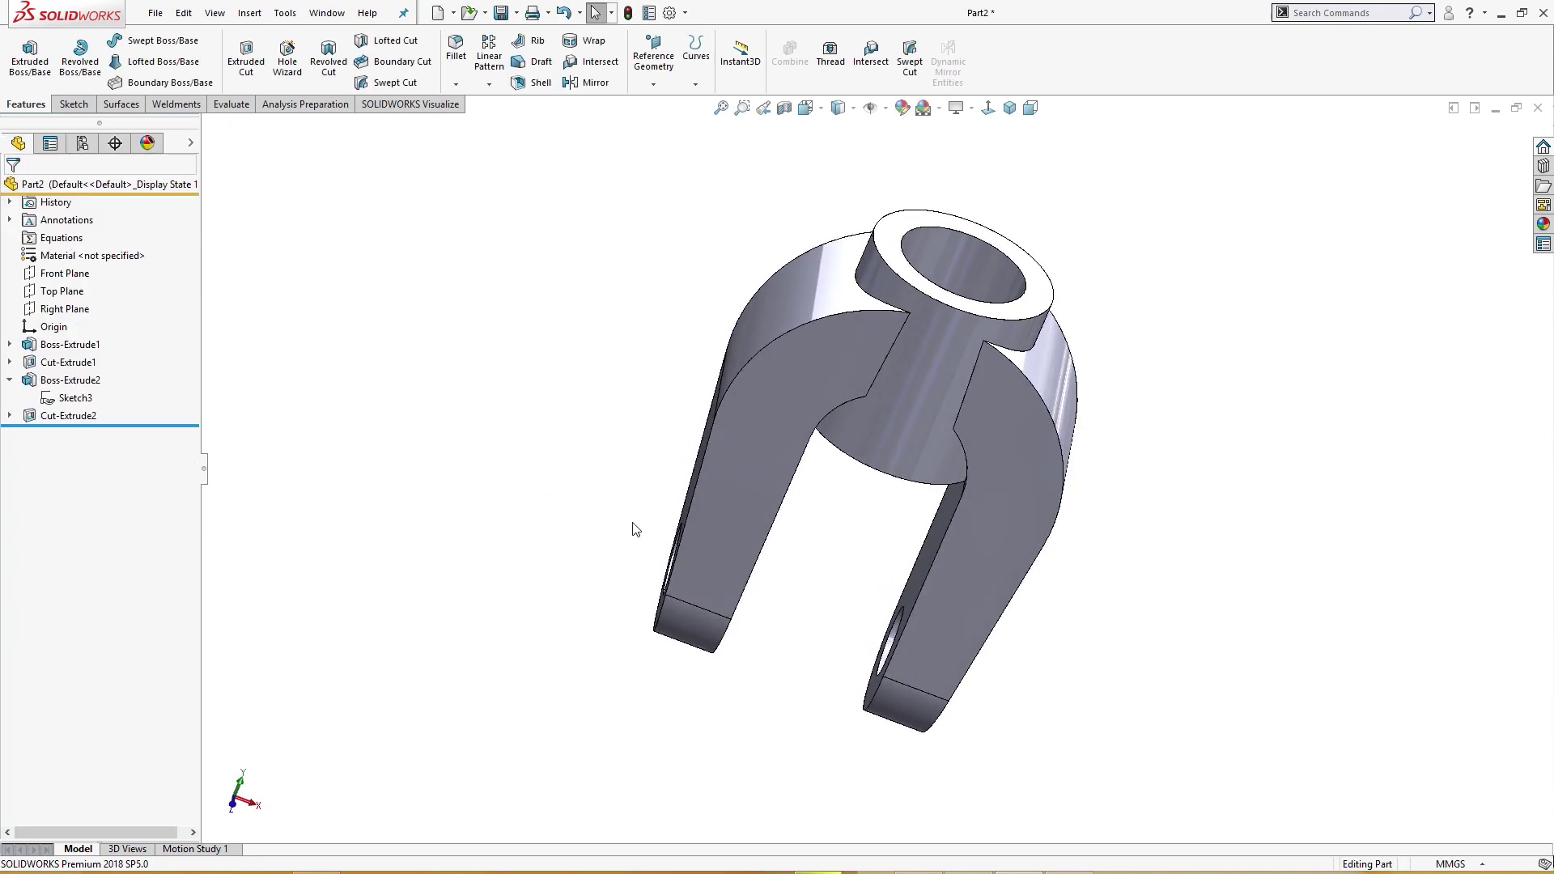
# - Sketch on Front Plane by converting the bottom edge and arc, then extend the arc to a semicircle
pyautogui.click(65, 273)
pyautogui.click(92, 245)
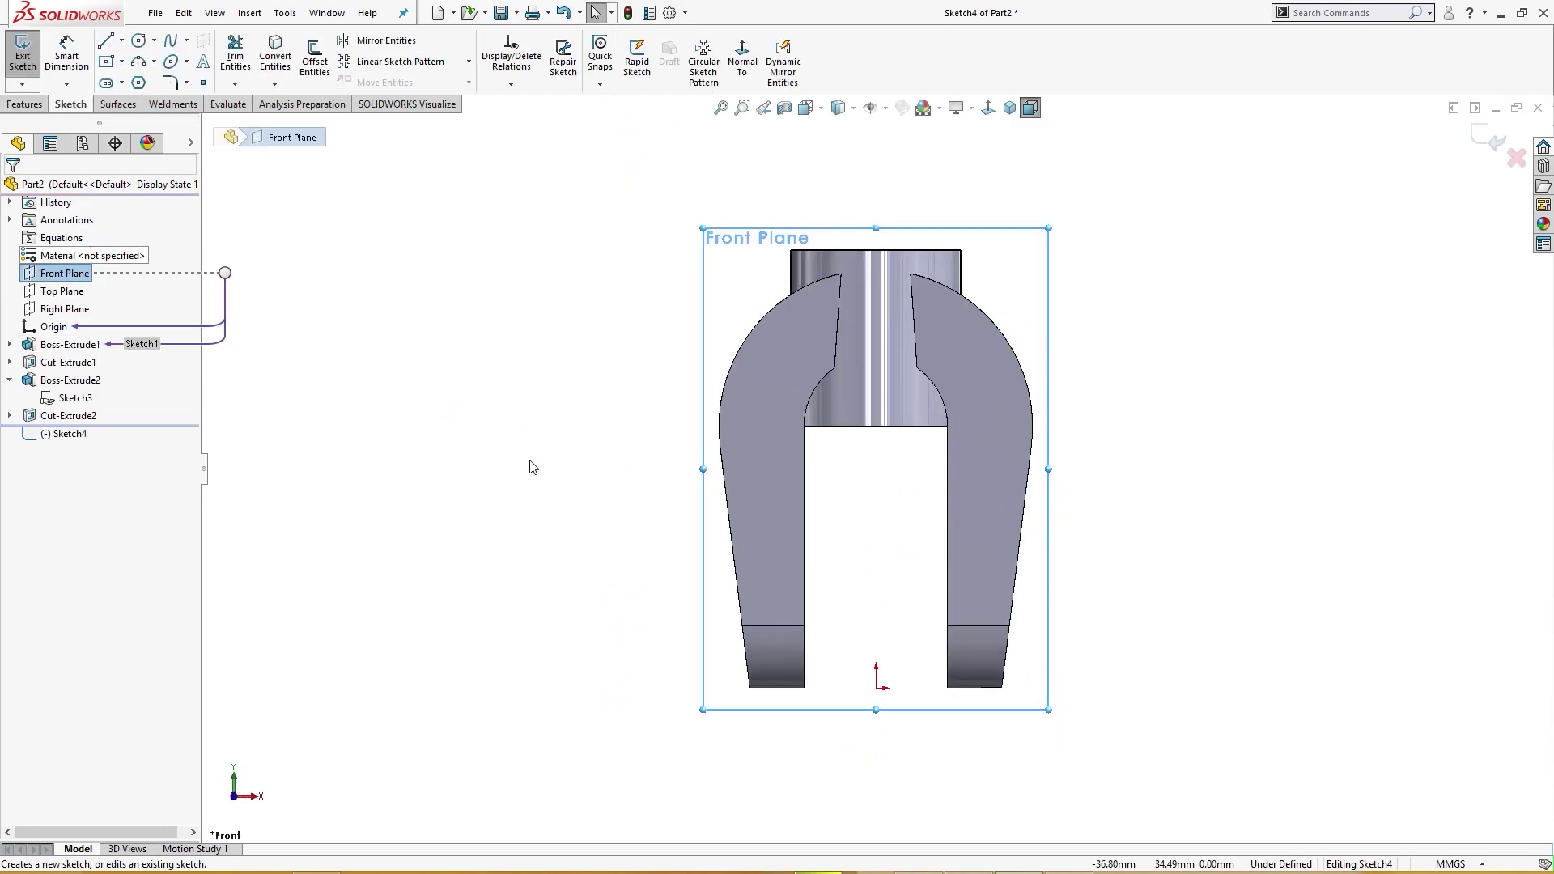
pyautogui.scroll(-5, 822, 475)
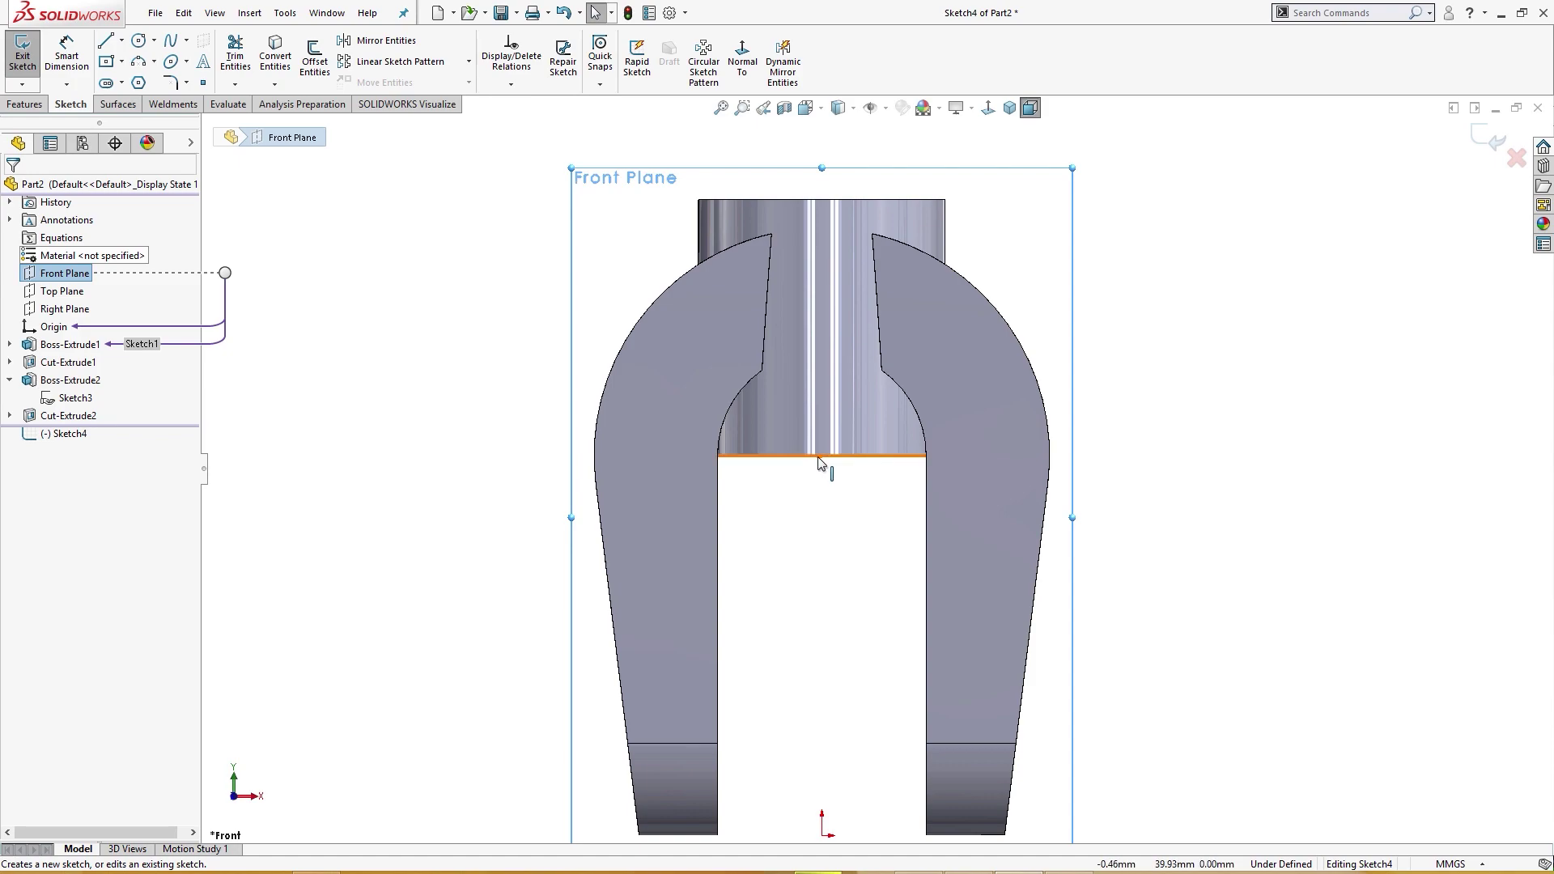
pyautogui.click(819, 456)
pyautogui.keyDown('ctrl'); pyautogui.click(739, 402); pyautogui.keyUp('ctrl')
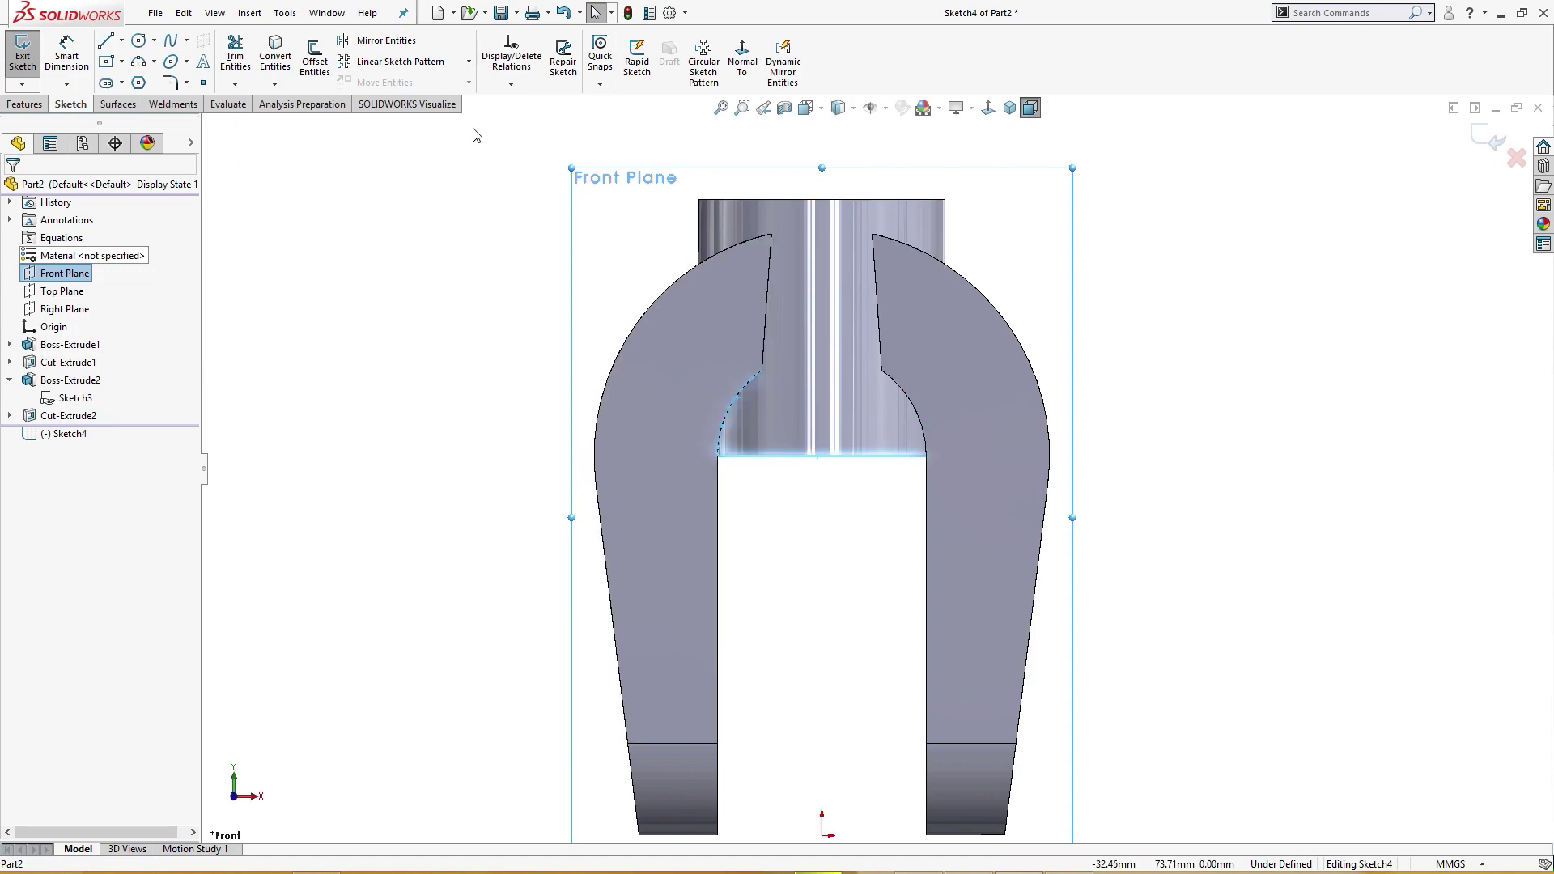
pyautogui.click(275, 57)
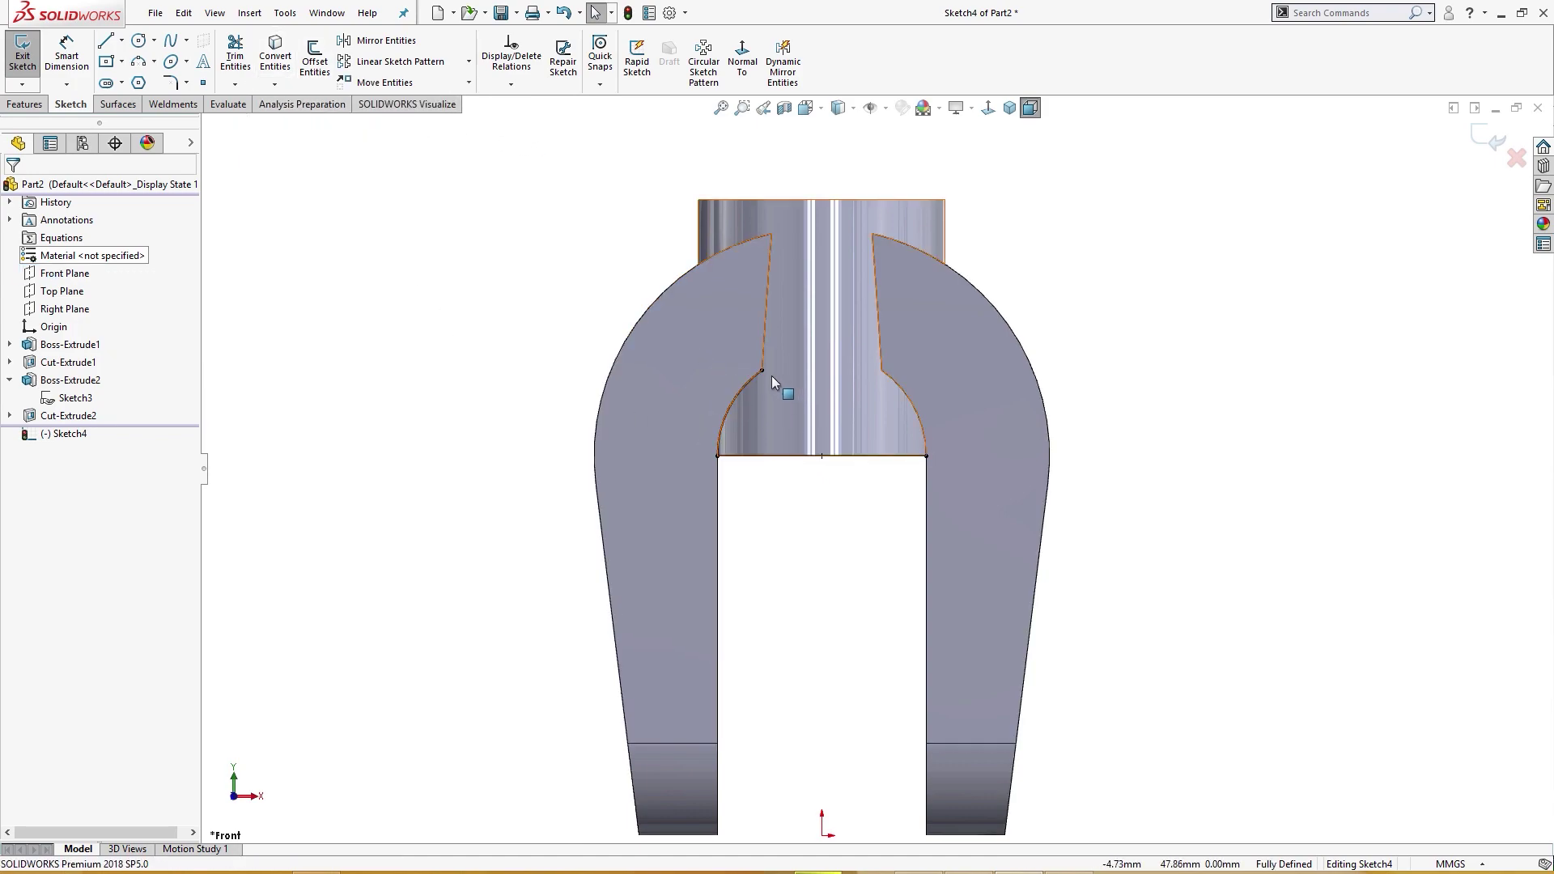
pyautogui.moveTo(762, 373); pyautogui.dragTo(927, 457)
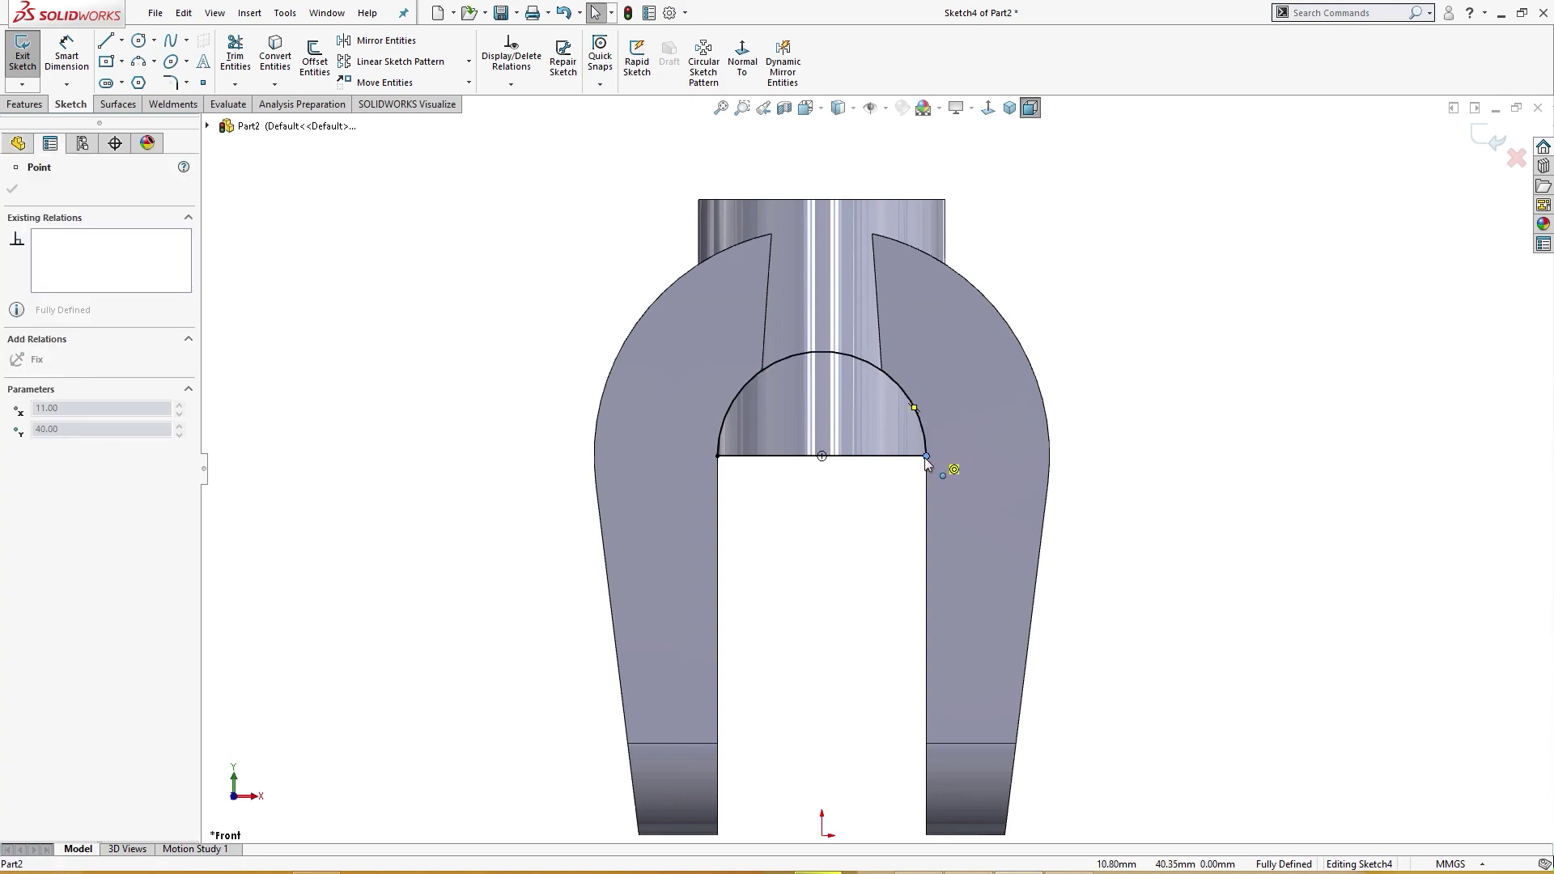
pyautogui.click(909, 477)
pyautogui.moveTo(1085, 416)
pyautogui.mouseDown(button='right')
pyautogui.moveTo(1097, 387)
pyautogui.moveTo(1111, 455)
pyautogui.mouseUp(button='right')
# - Cut the half-round sketch Through All in both directions to clear material between the arms
pyautogui.press('s')
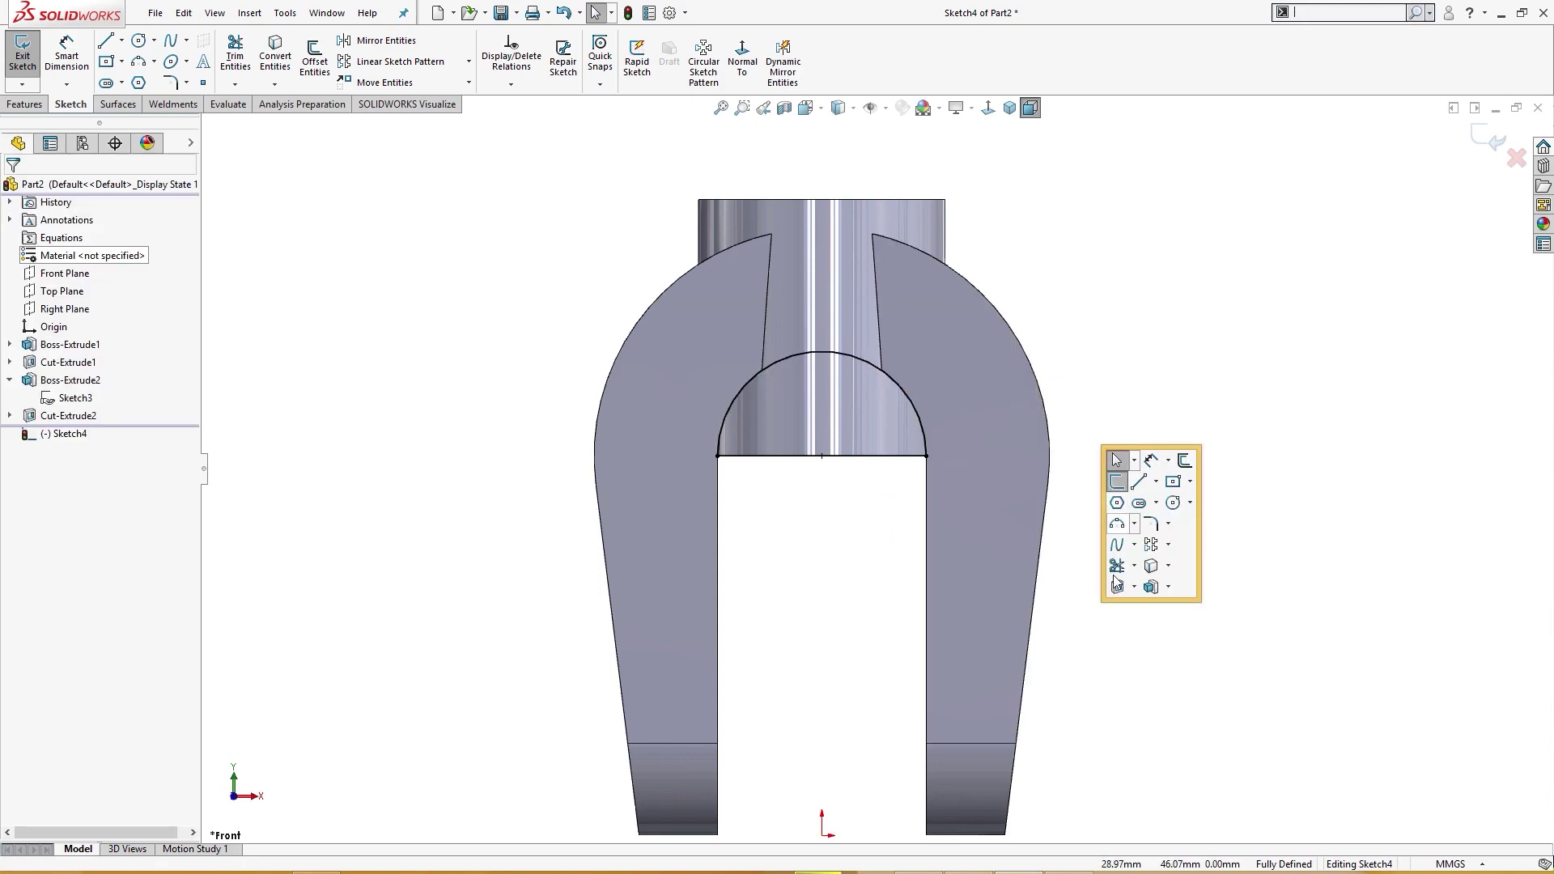
pyautogui.click(1117, 587)
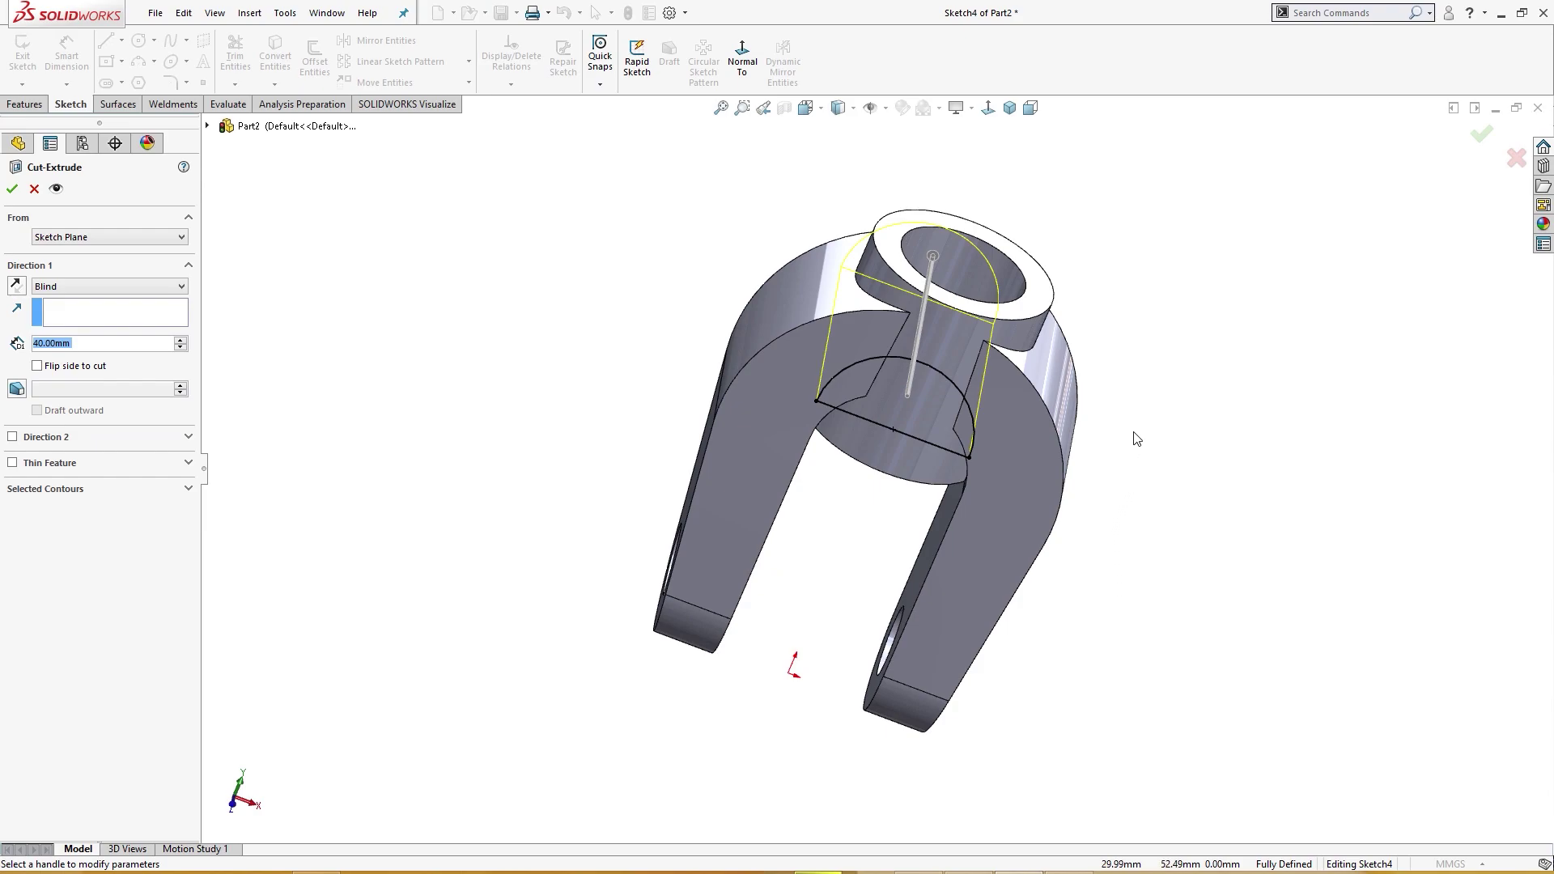
pyautogui.rightClick(1136, 438)
pyautogui.click(1192, 544)
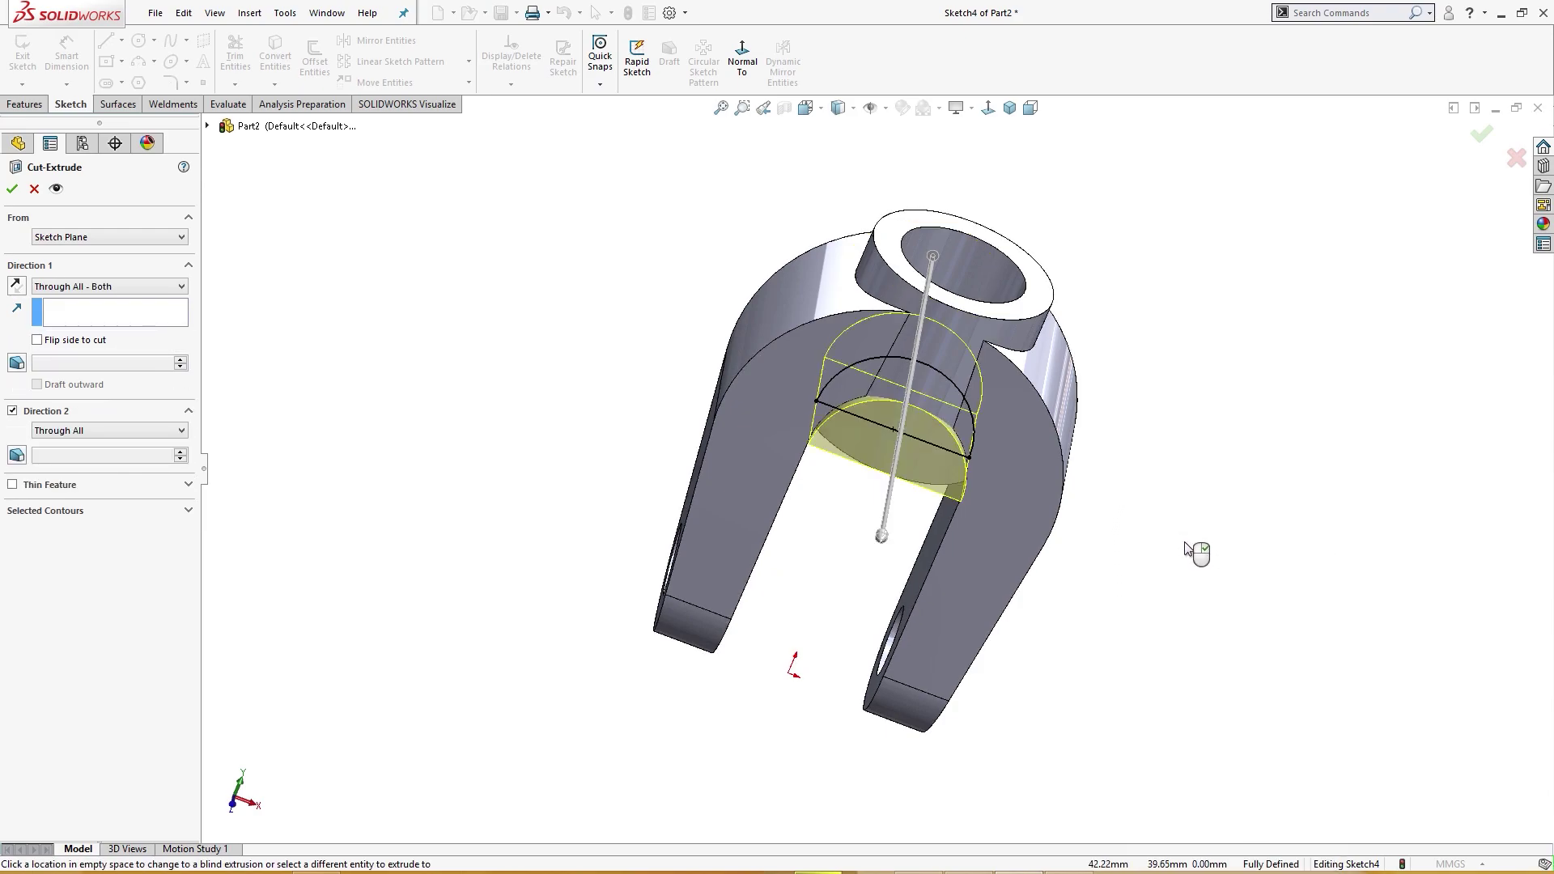
pyautogui.moveTo(1198, 553); pyautogui.dragTo(1086, 572, button='middle')
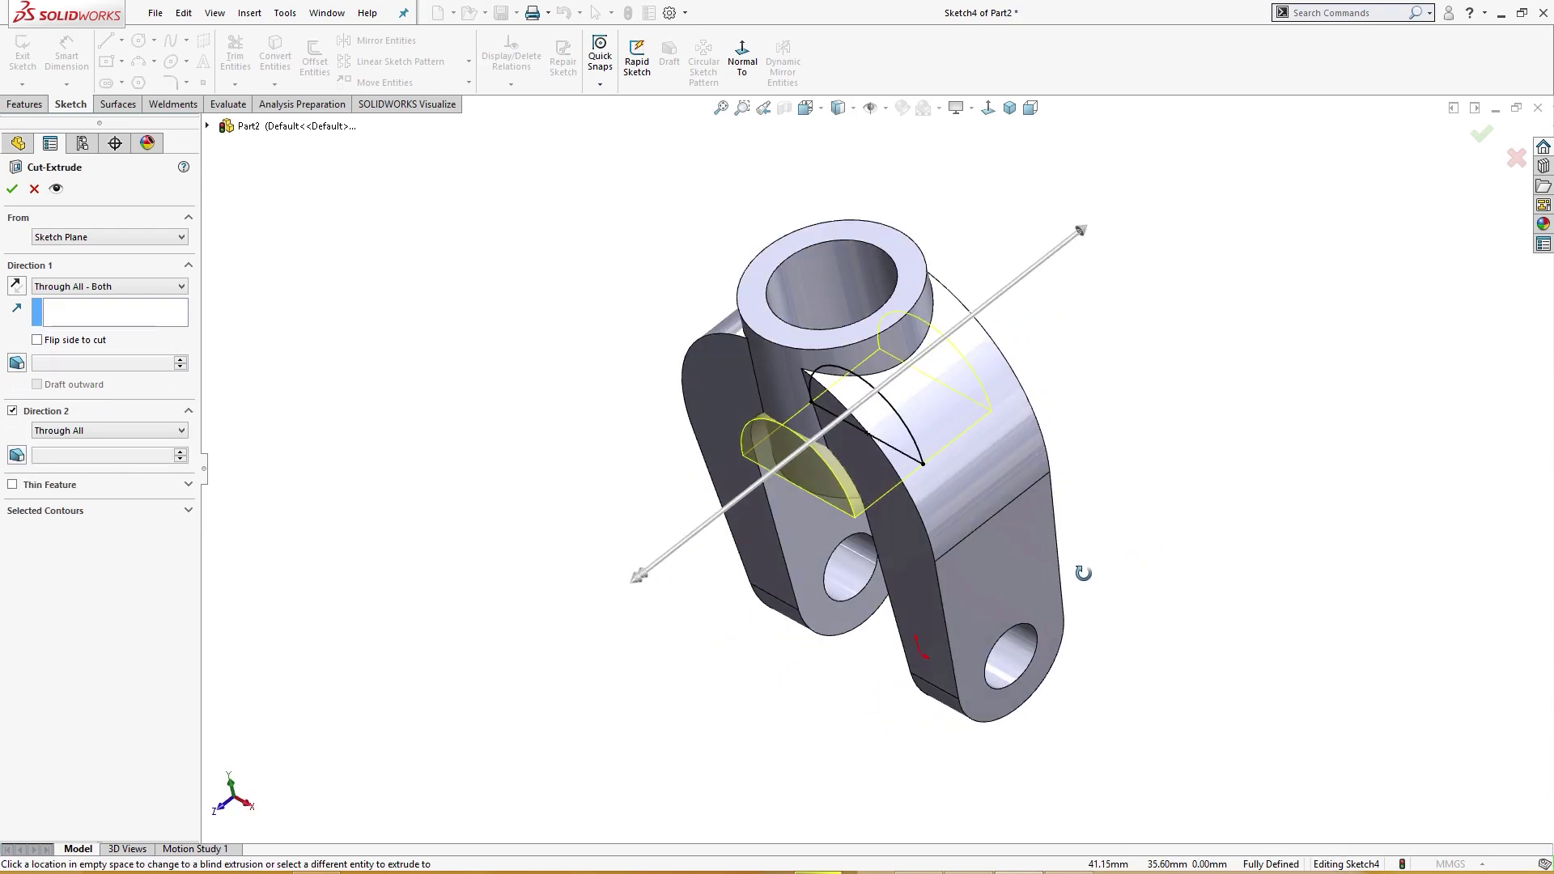
pyautogui.click(12, 189)
pyautogui.moveTo(319, 318); pyautogui.dragTo(411, 230, button='middle')
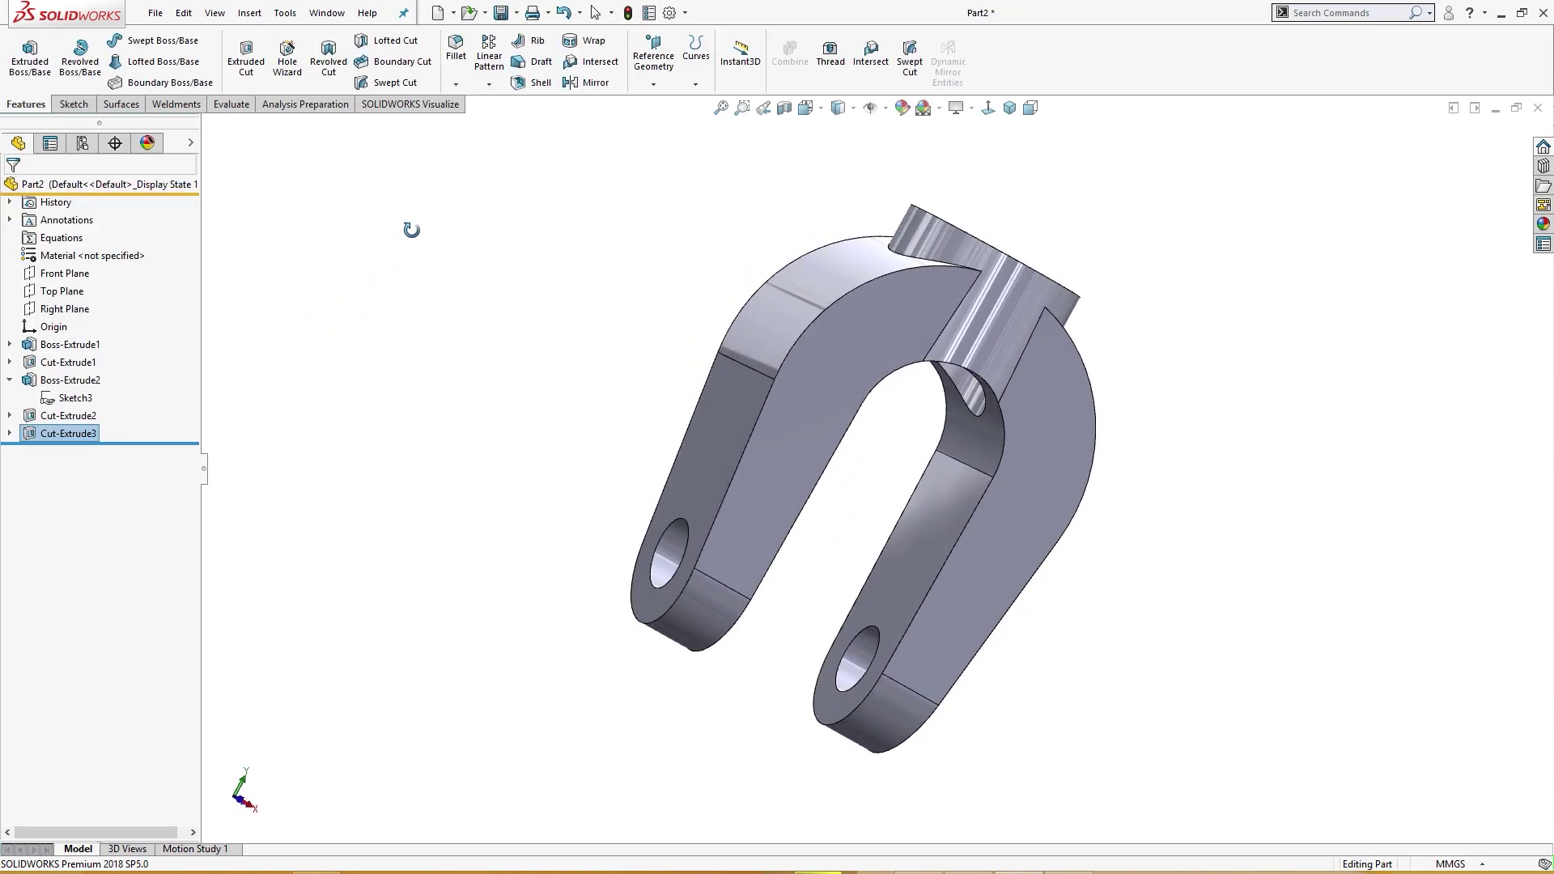
# - Fillet the right and left fork arm faces with a 2 mm radius
pyautogui.hotkey('ctrl', '7')
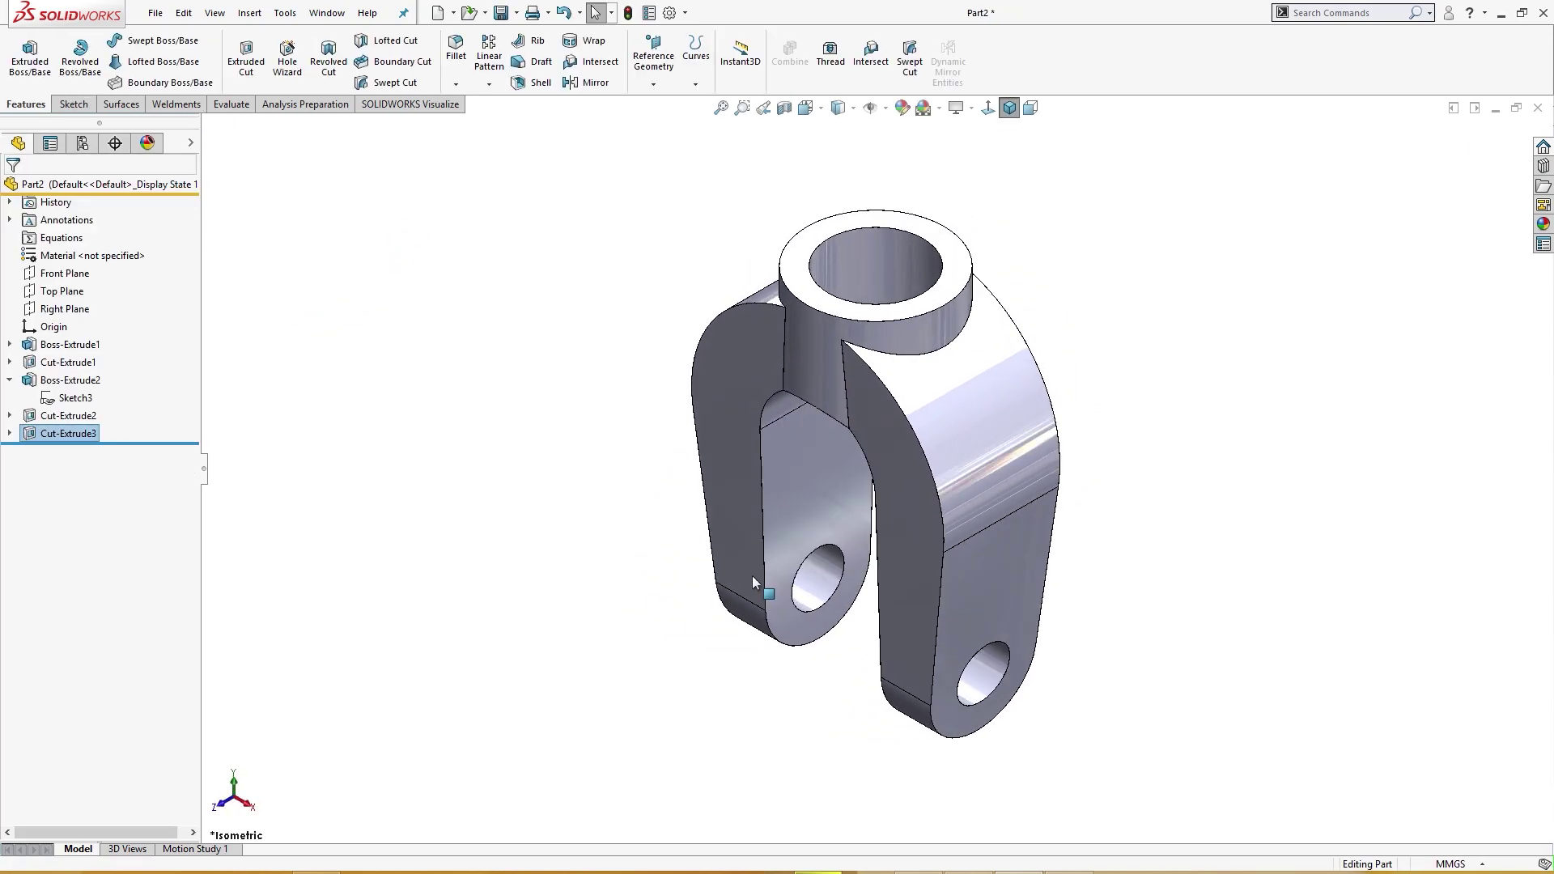
pyautogui.click(913, 644)
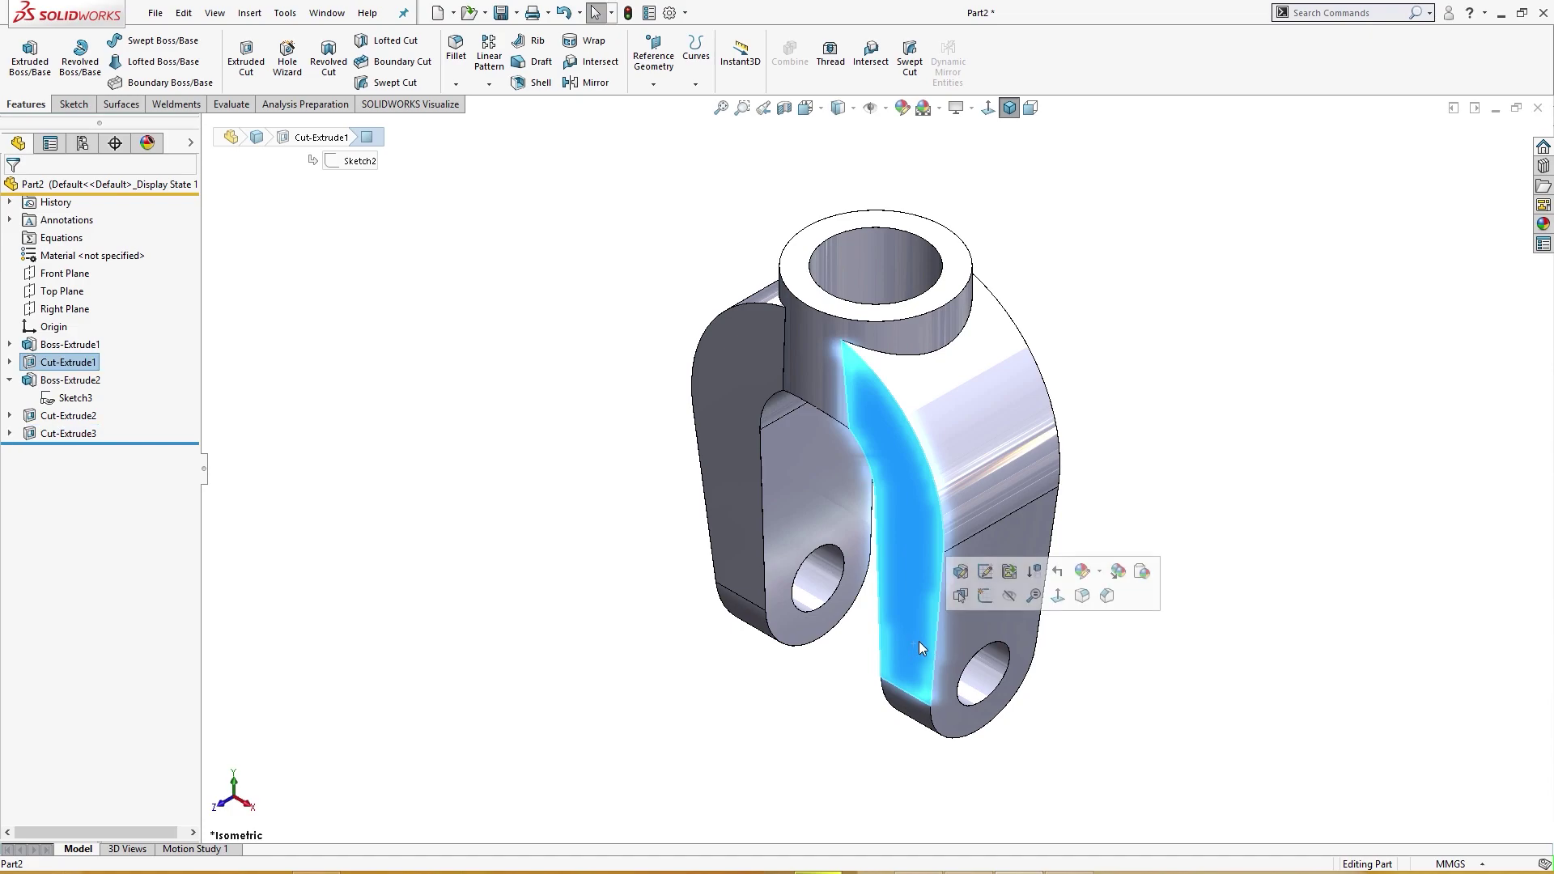
pyautogui.click(784, 726)
pyautogui.press('s')
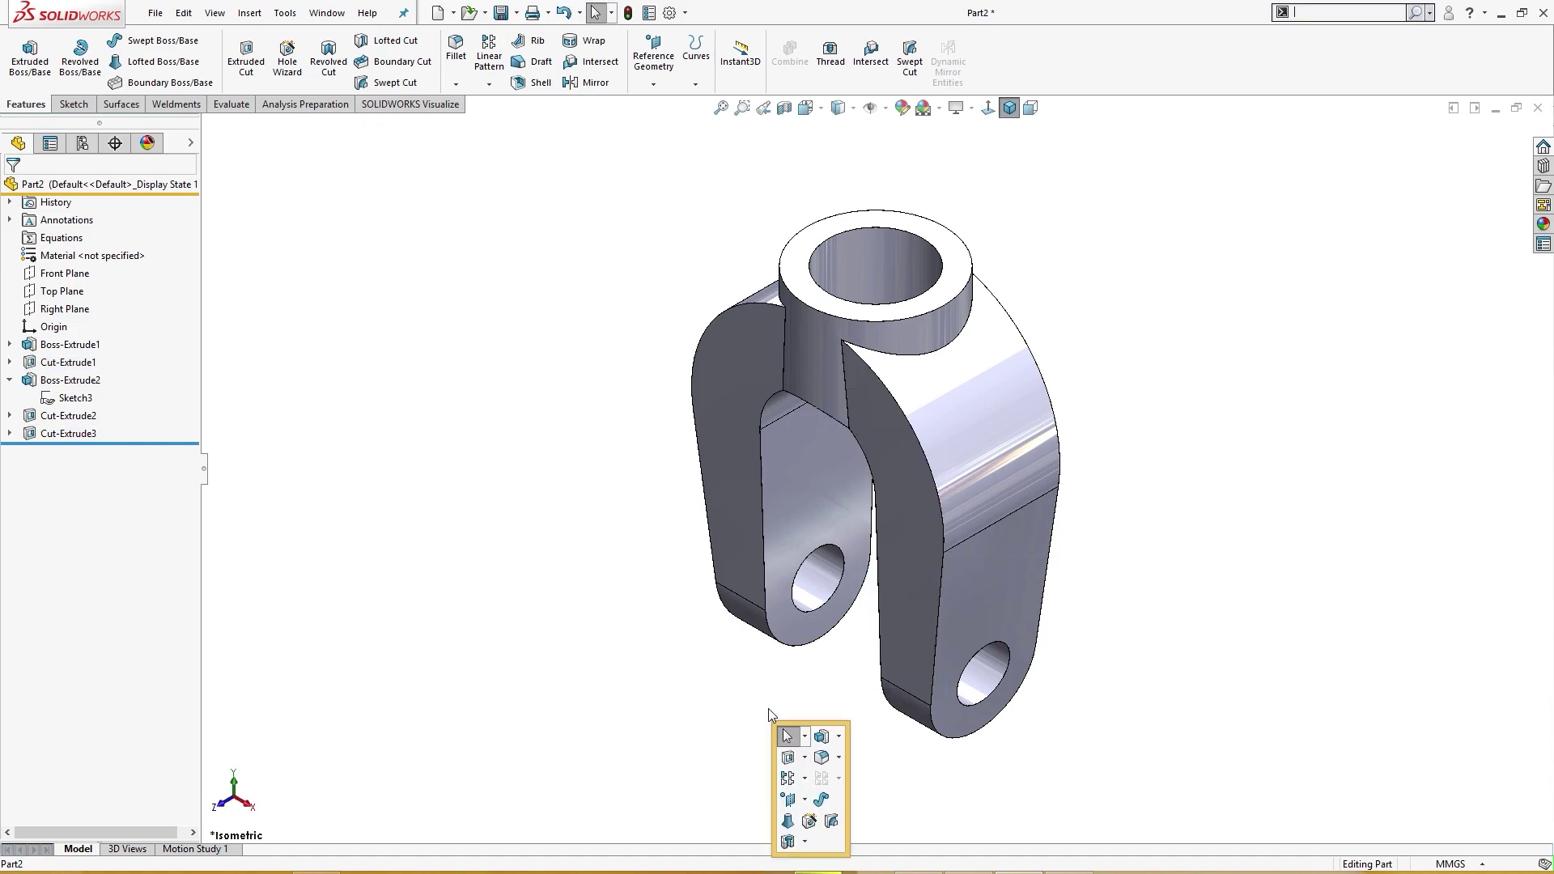
pyautogui.click(822, 757)
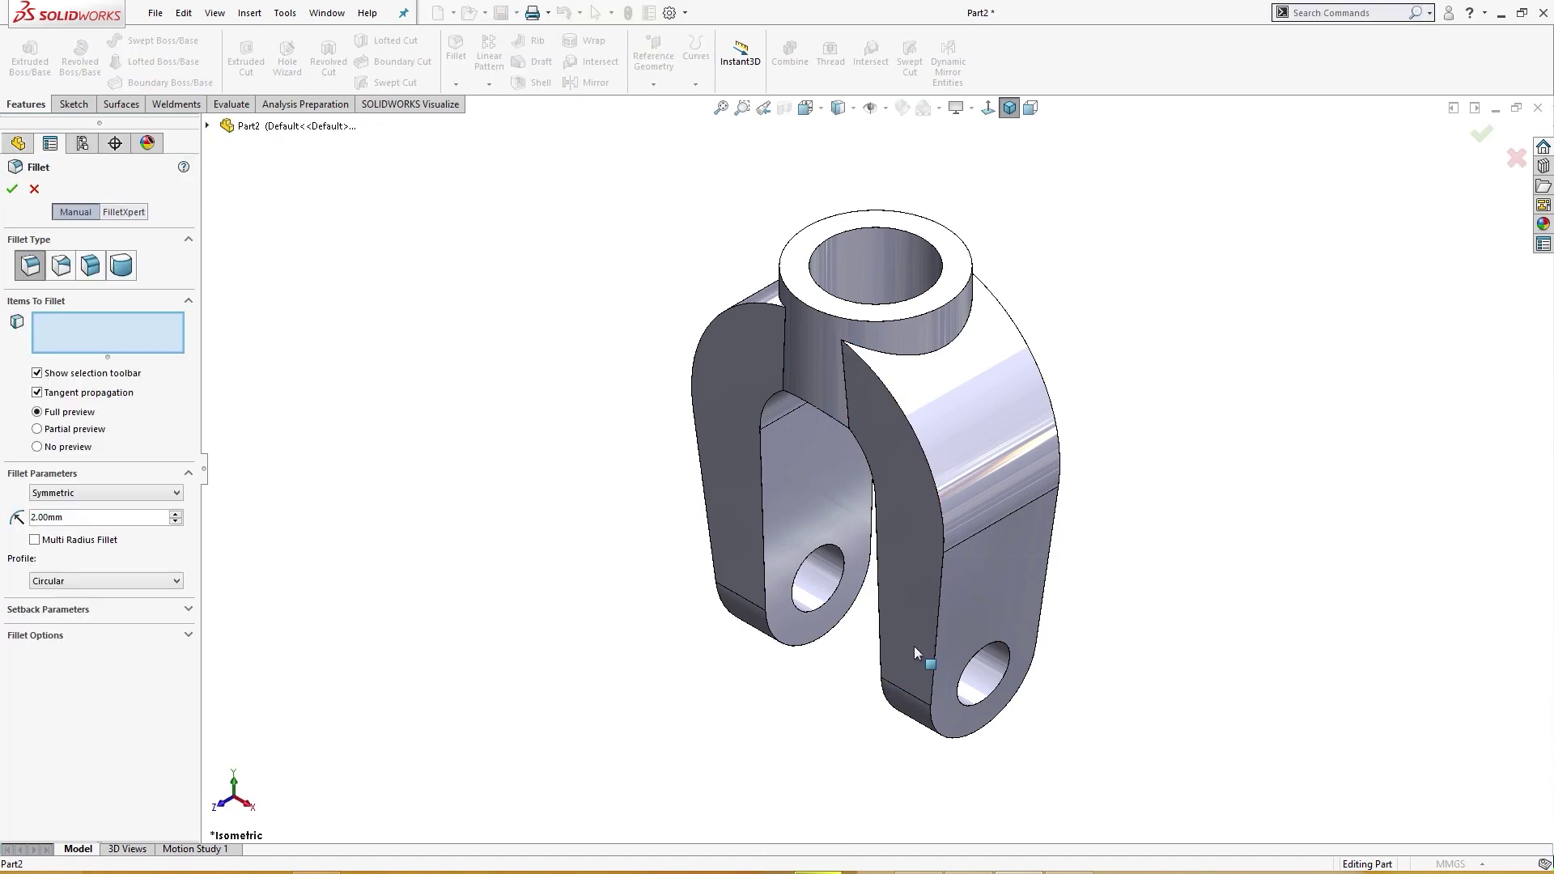
pyautogui.click(915, 646)
pyautogui.click(752, 591)
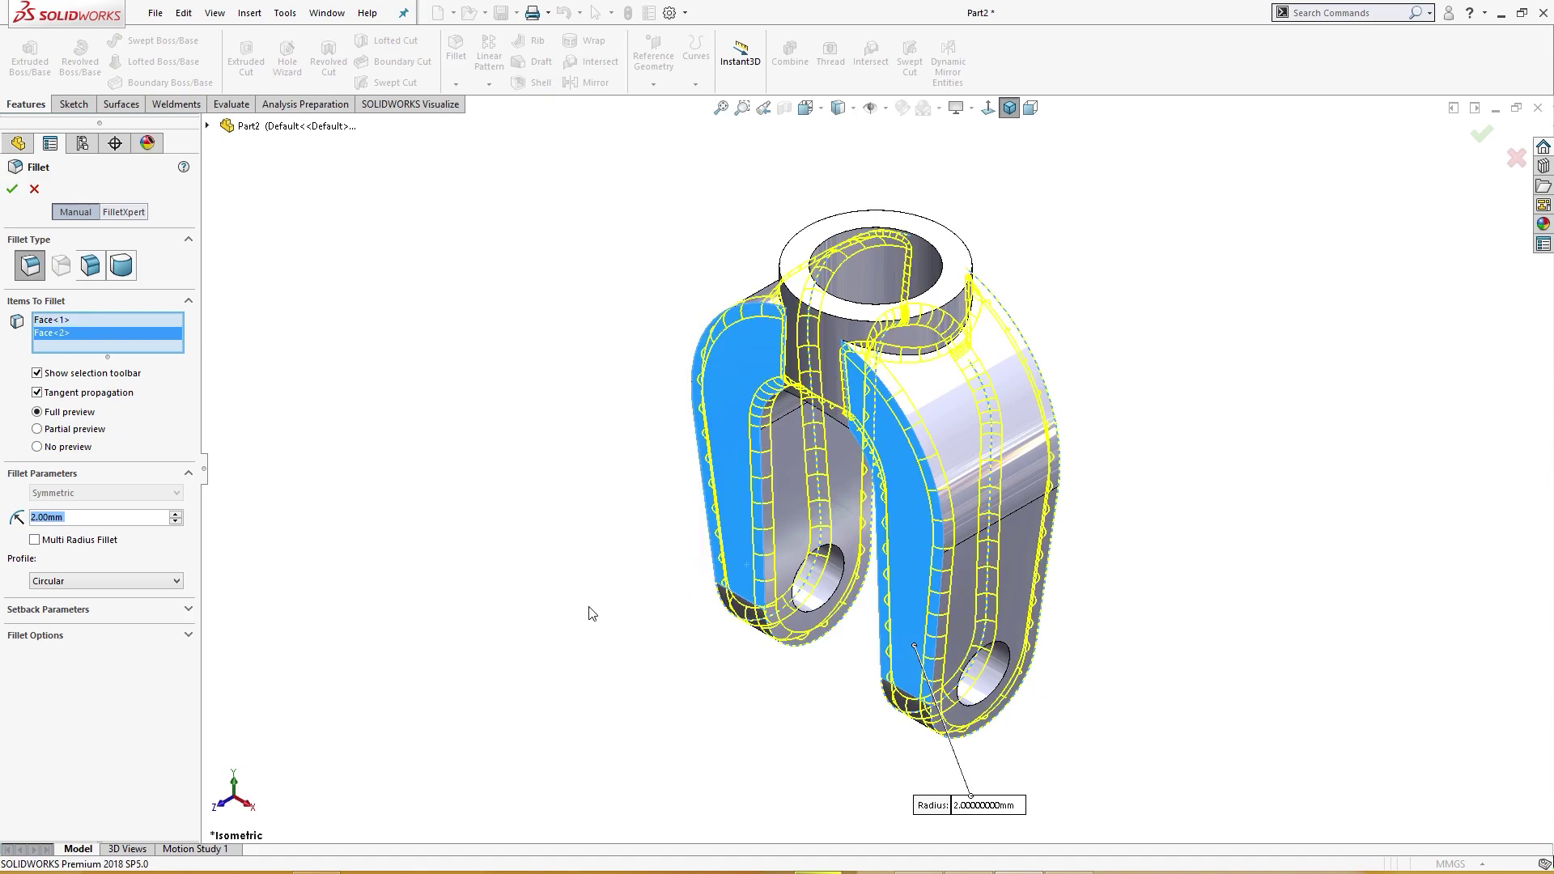
pyautogui.moveTo(592, 613); pyautogui.dragTo(635, 659, button='middle')
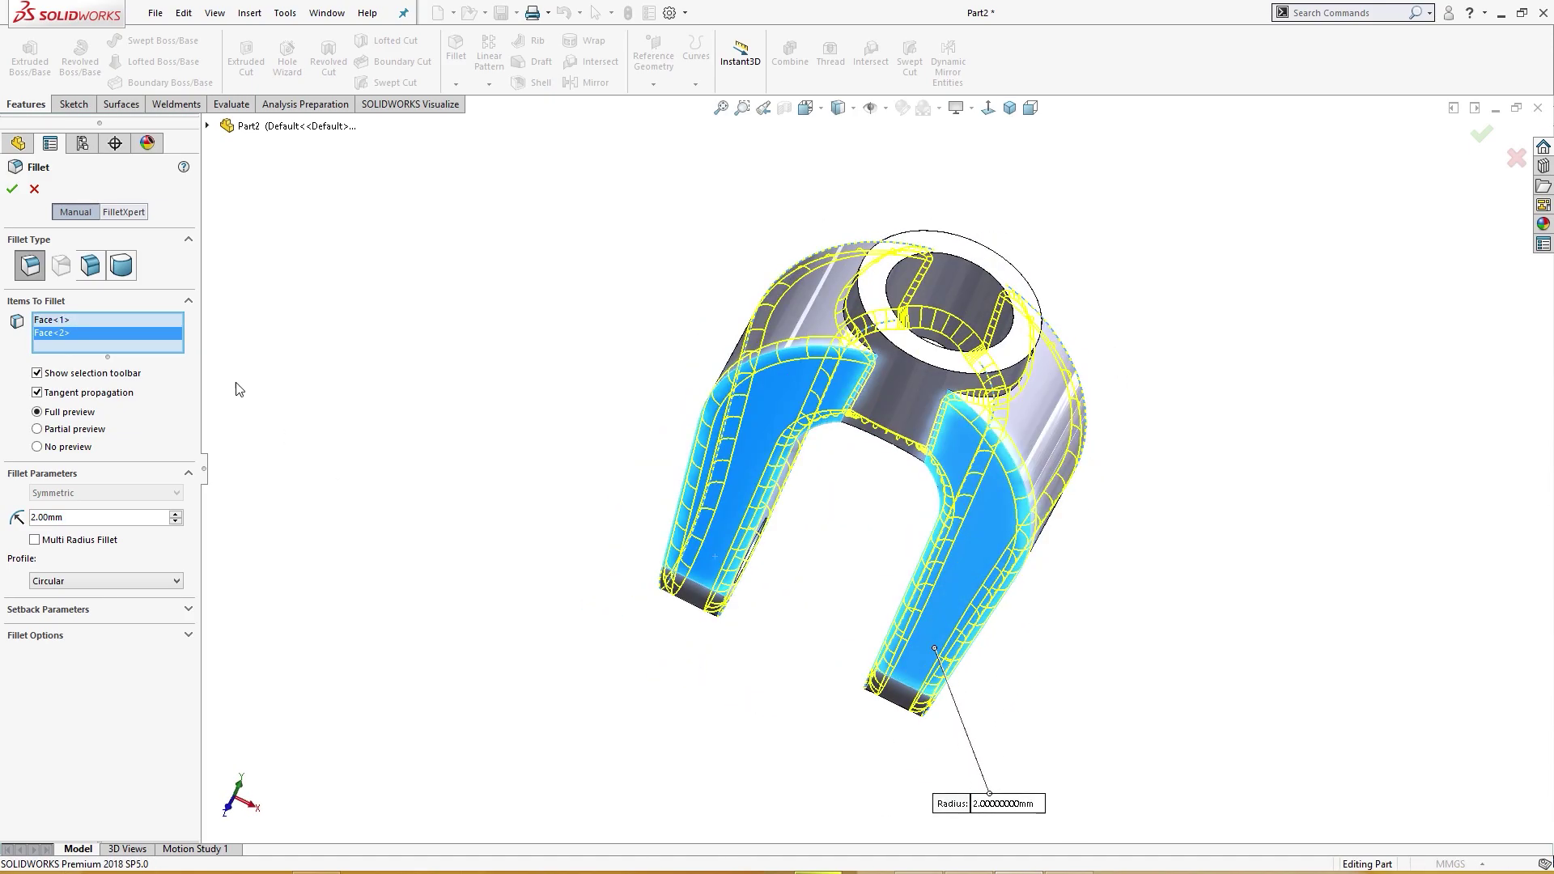
pyautogui.press('Return')
pyautogui.moveTo(337, 434); pyautogui.dragTo(391, 558, button='middle')
pyautogui.hotkey('ctrl', '7')
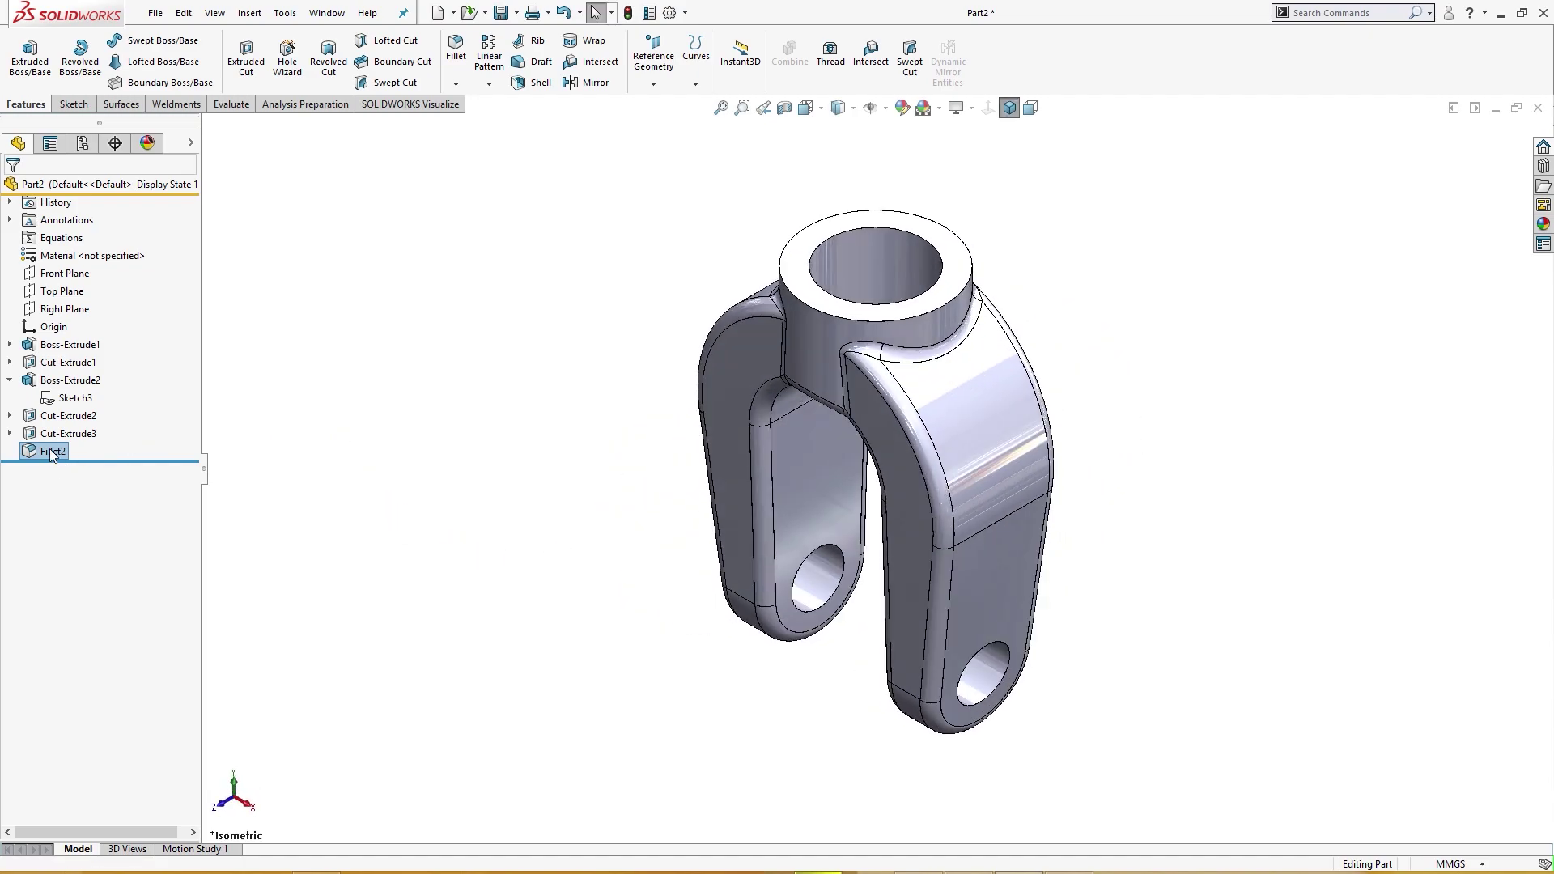
# - Give the whole Fillet2 feature a pure red appearance (RGB 255, 0, 0)
pyautogui.rightClick(101, 449)
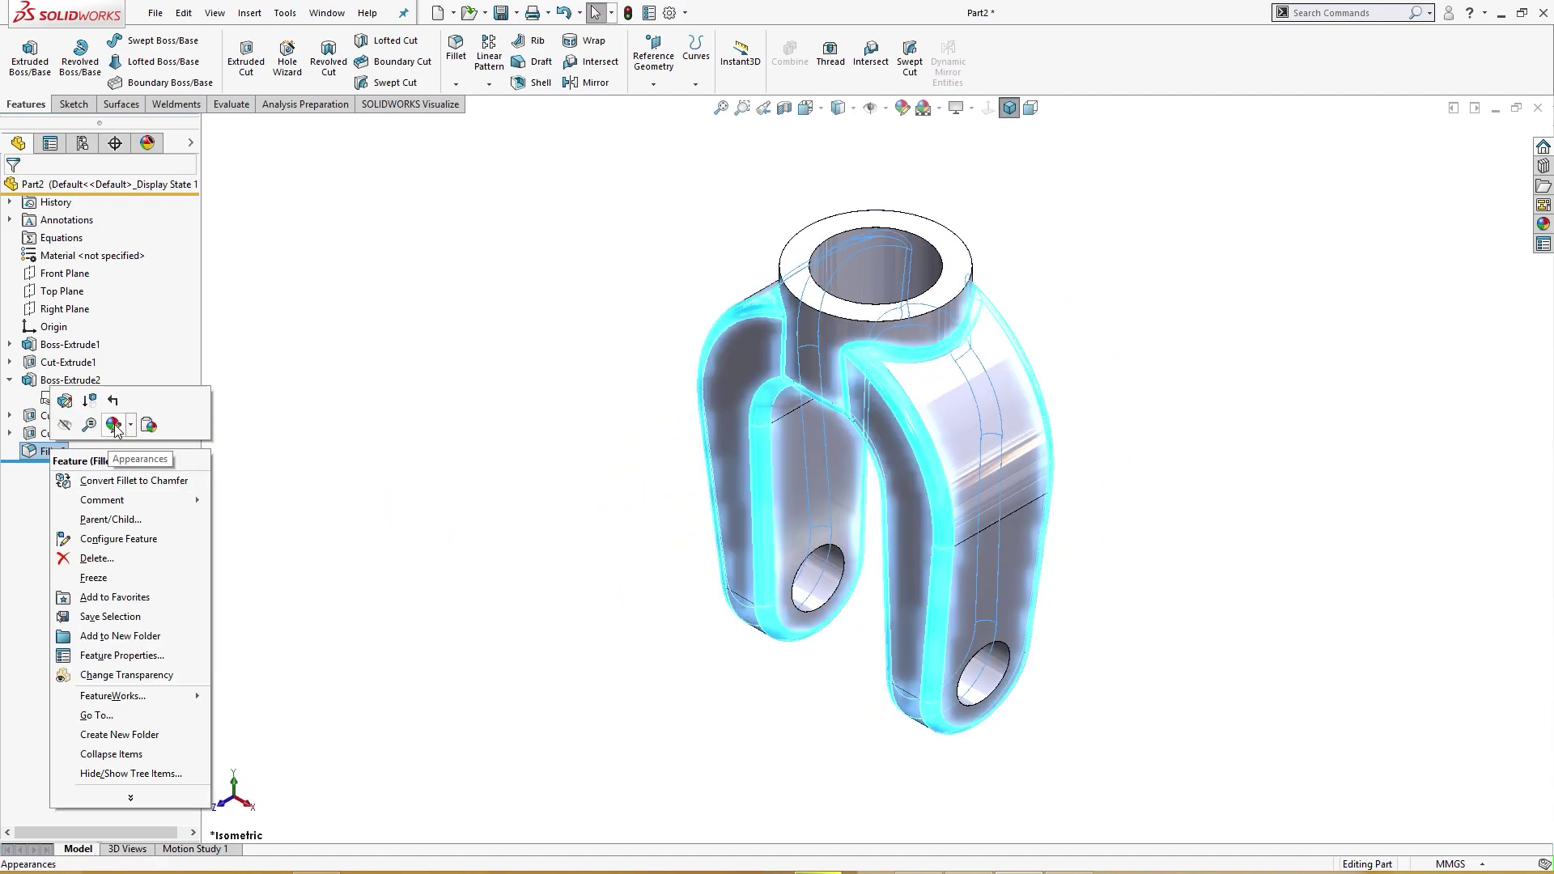
pyautogui.click(115, 429)
pyautogui.click(117, 468)
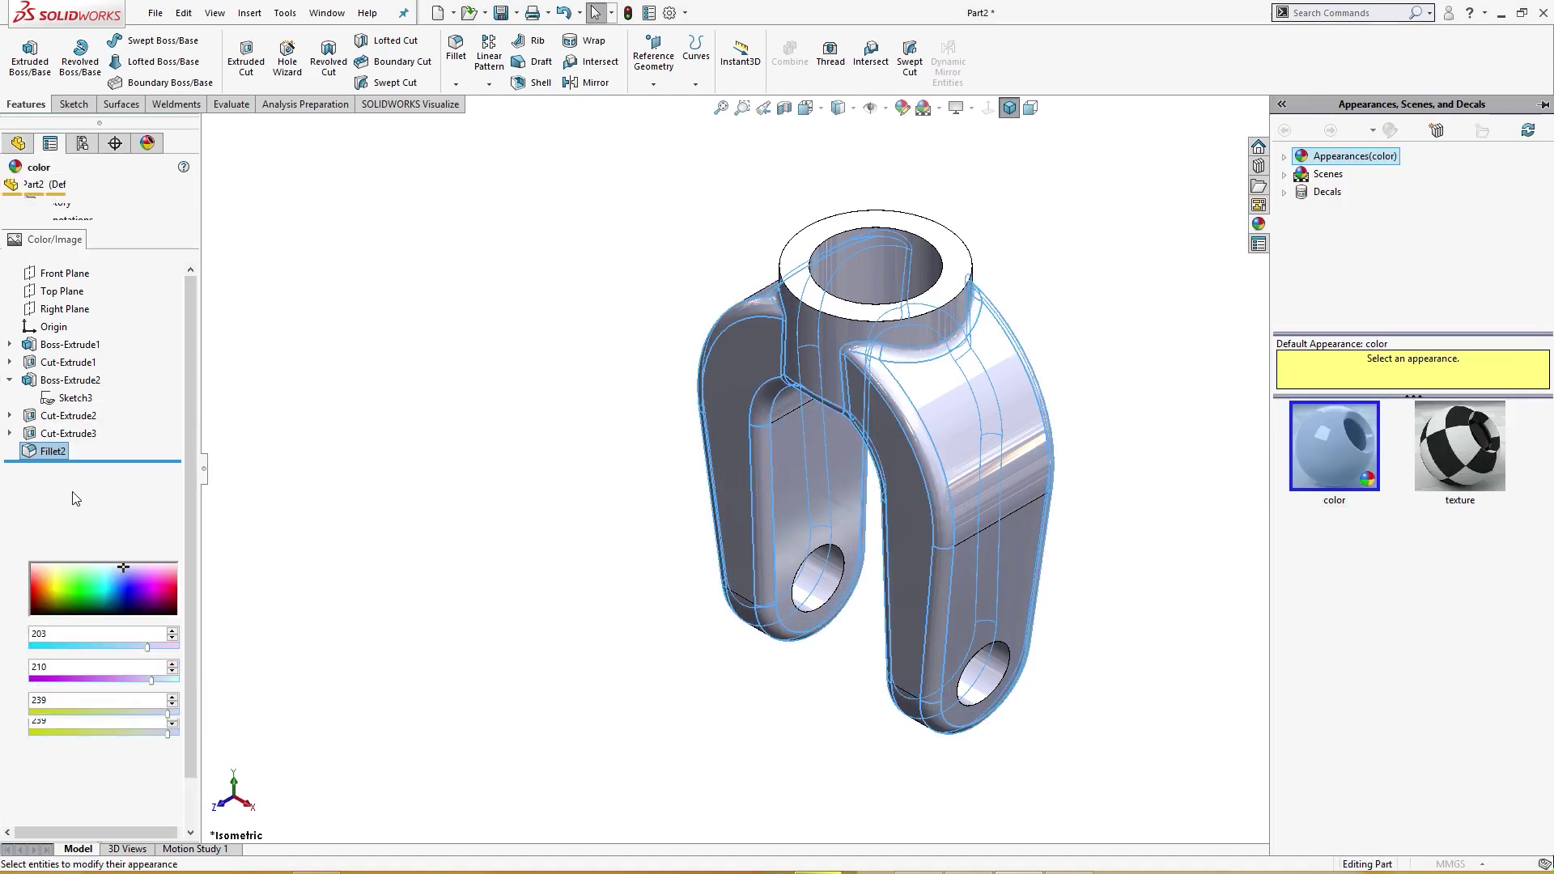
pyautogui.click(60, 525)
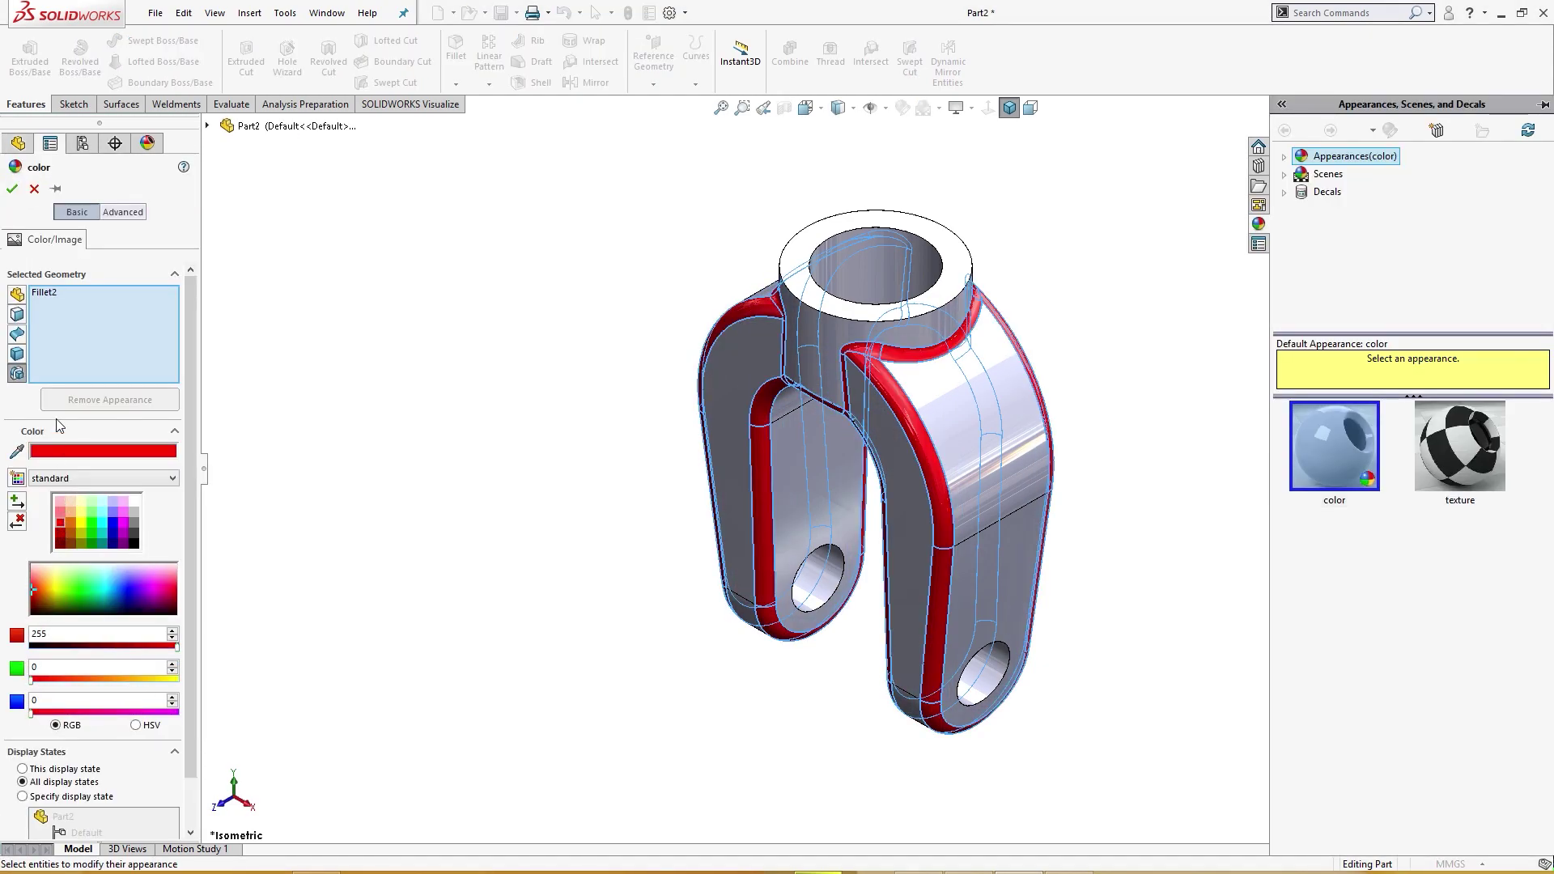
pyautogui.click(12, 189)
pyautogui.moveTo(440, 406); pyautogui.dragTo(348, 530, button='middle')
pyautogui.hotkey('ctrl', '7')
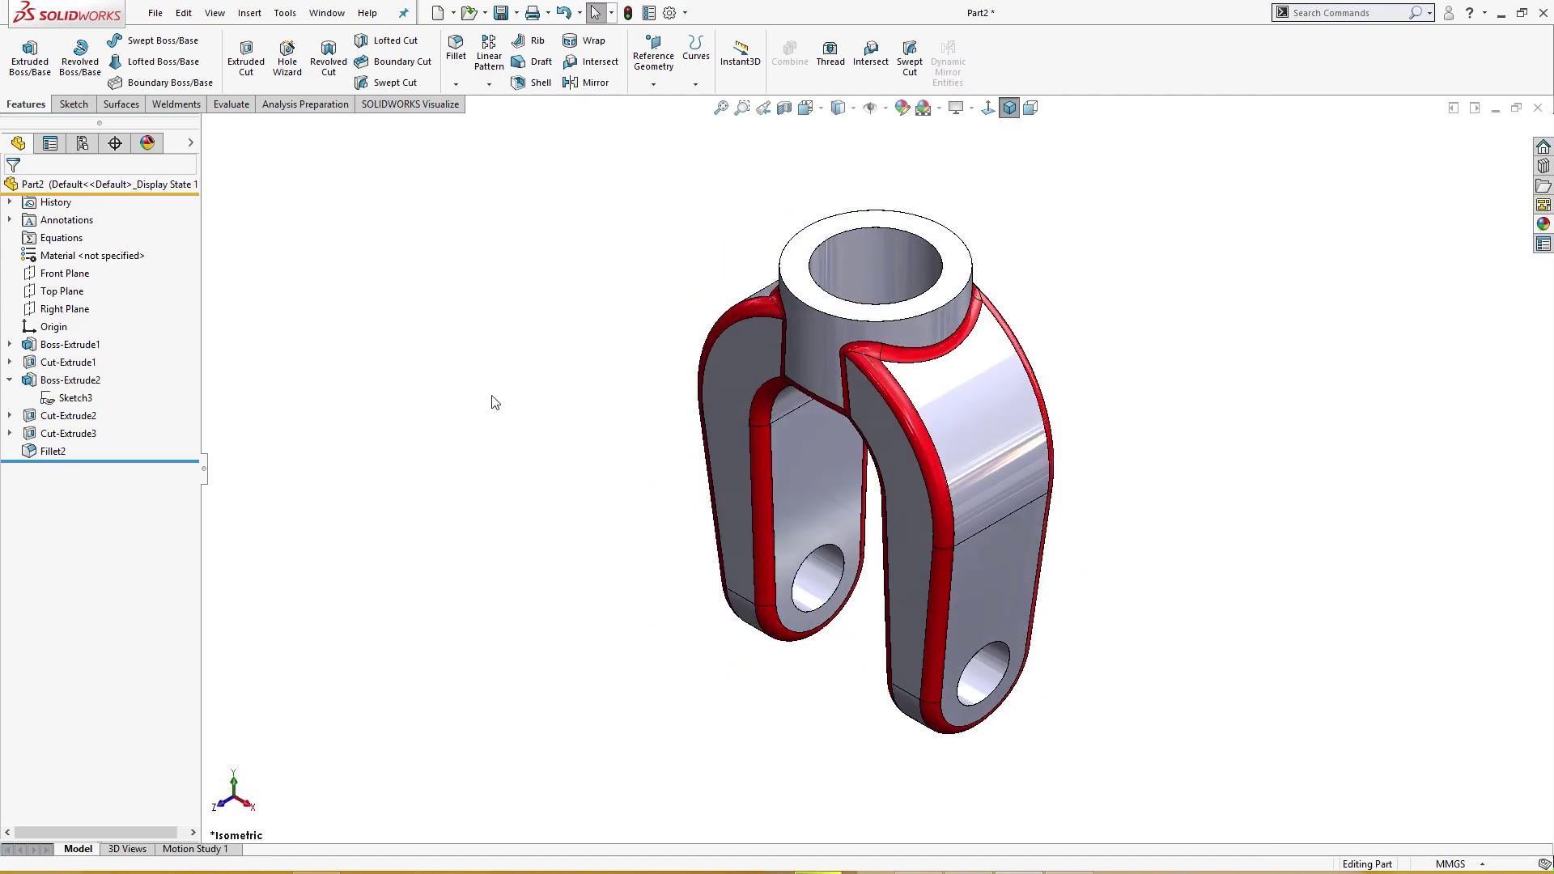
pyautogui.moveTo(494, 402); pyautogui.dragTo(333, 372, button='middle')
# - Set the part's material to Plain Carbon Steel from the Material node
pyautogui.rightClick(136, 257)
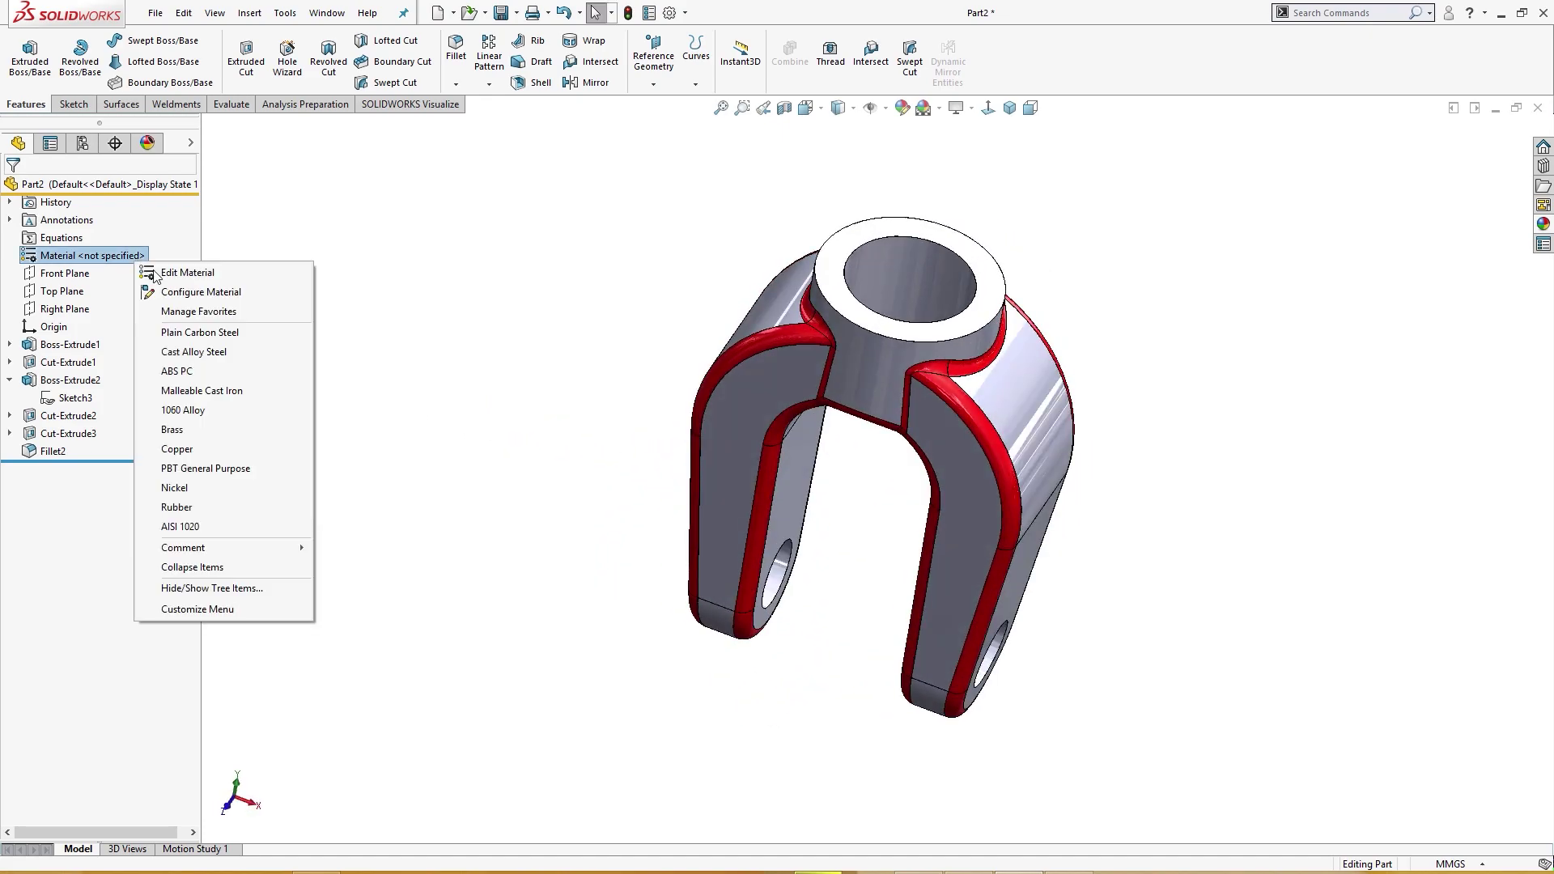
pyautogui.click(198, 333)
pyautogui.moveTo(500, 483); pyautogui.dragTo(439, 464, button='middle')
pyautogui.hotkey('ctrl', '7')
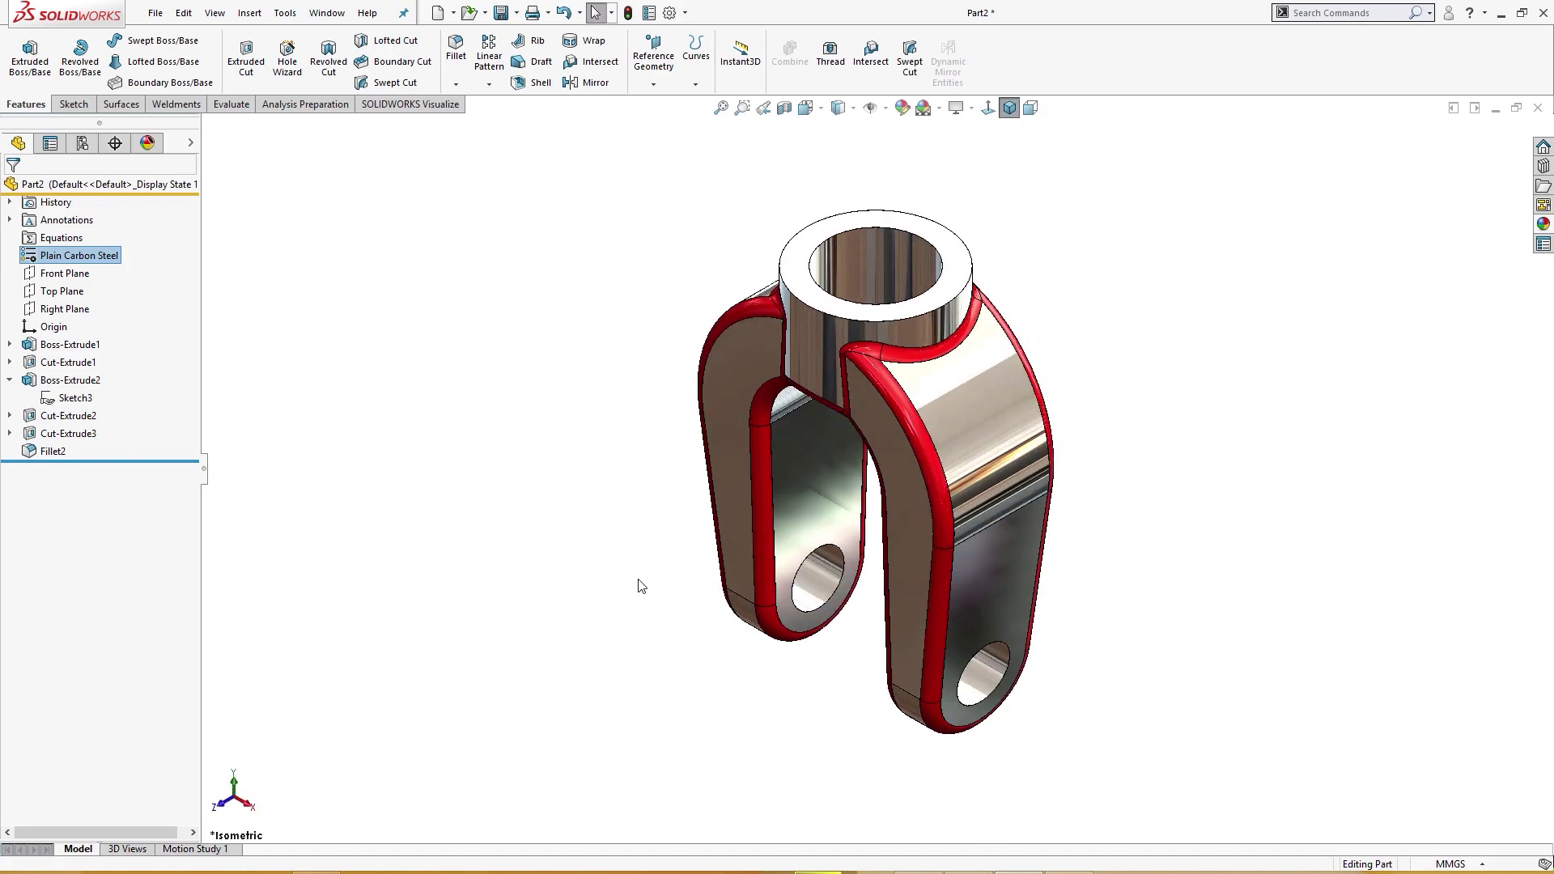
pyautogui.click(952, 833)
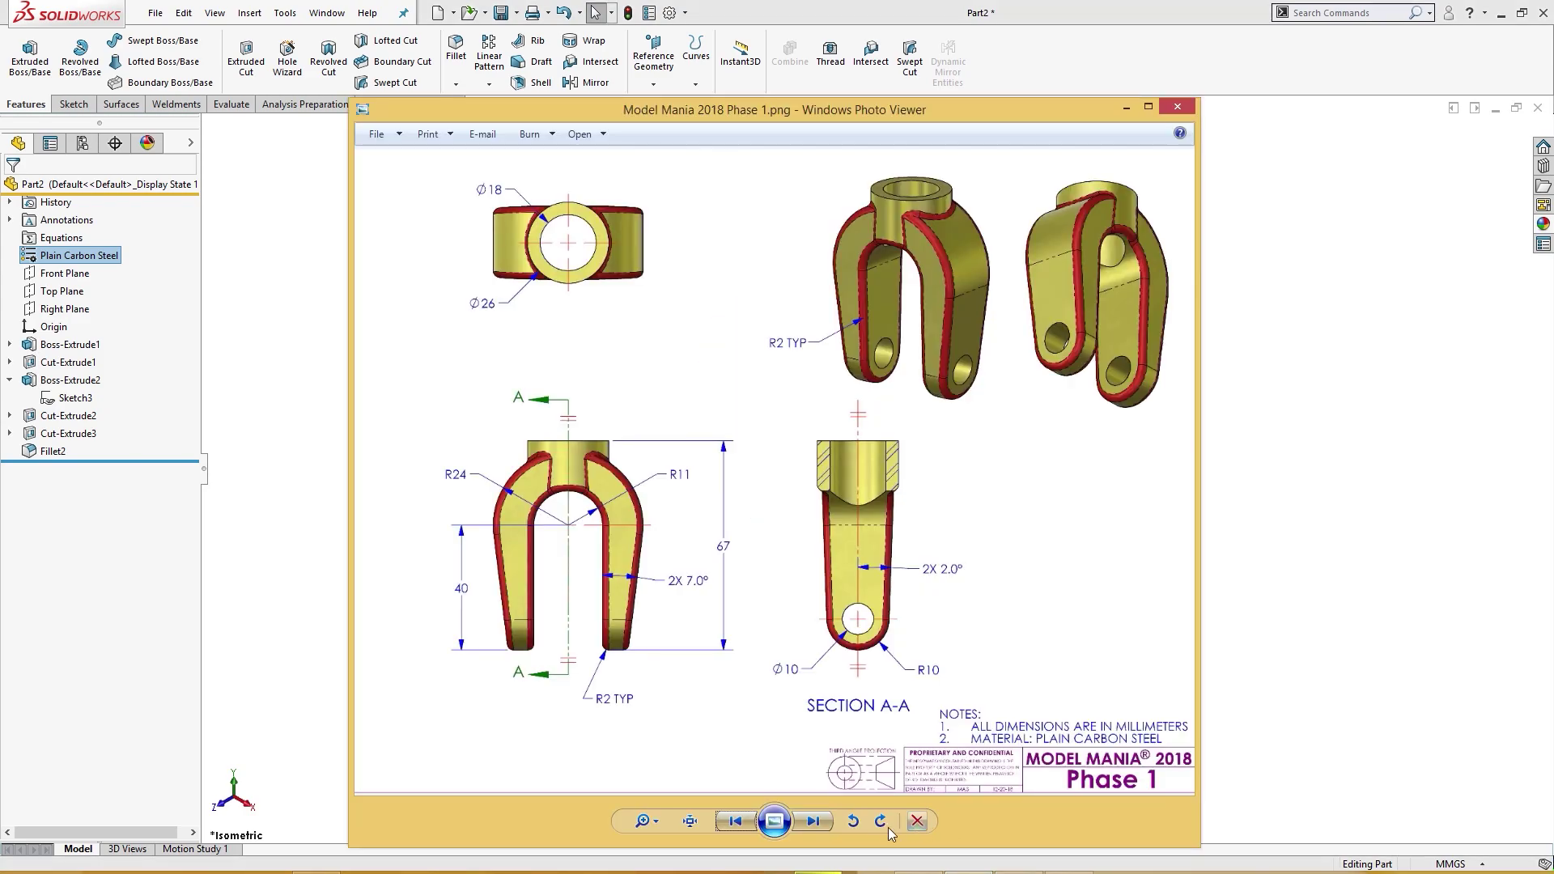
pyautogui.click(820, 822)
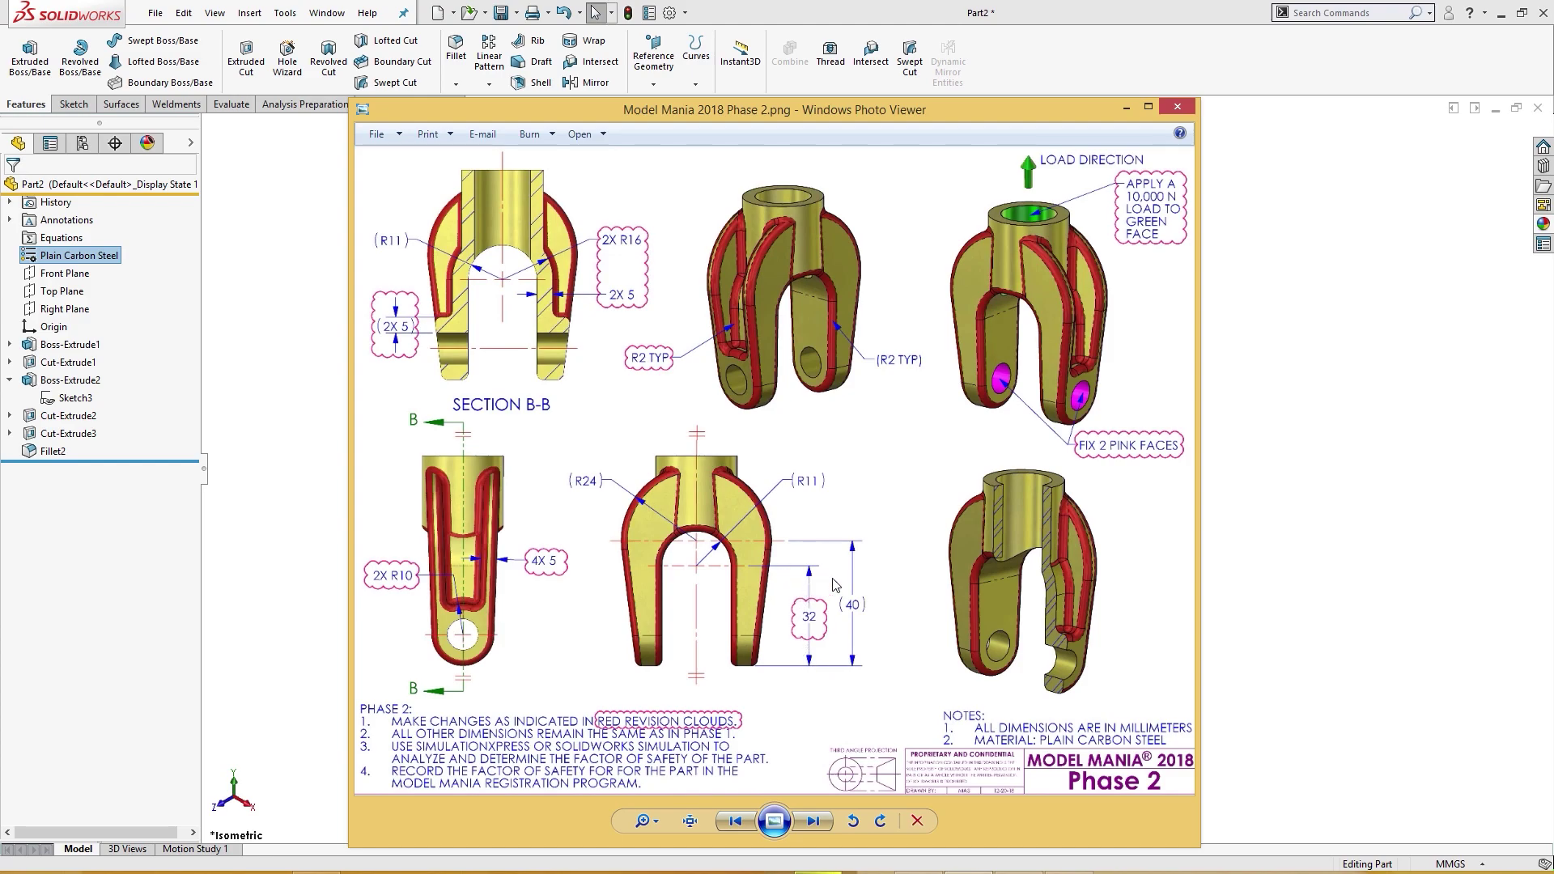
pyautogui.click(1178, 106)
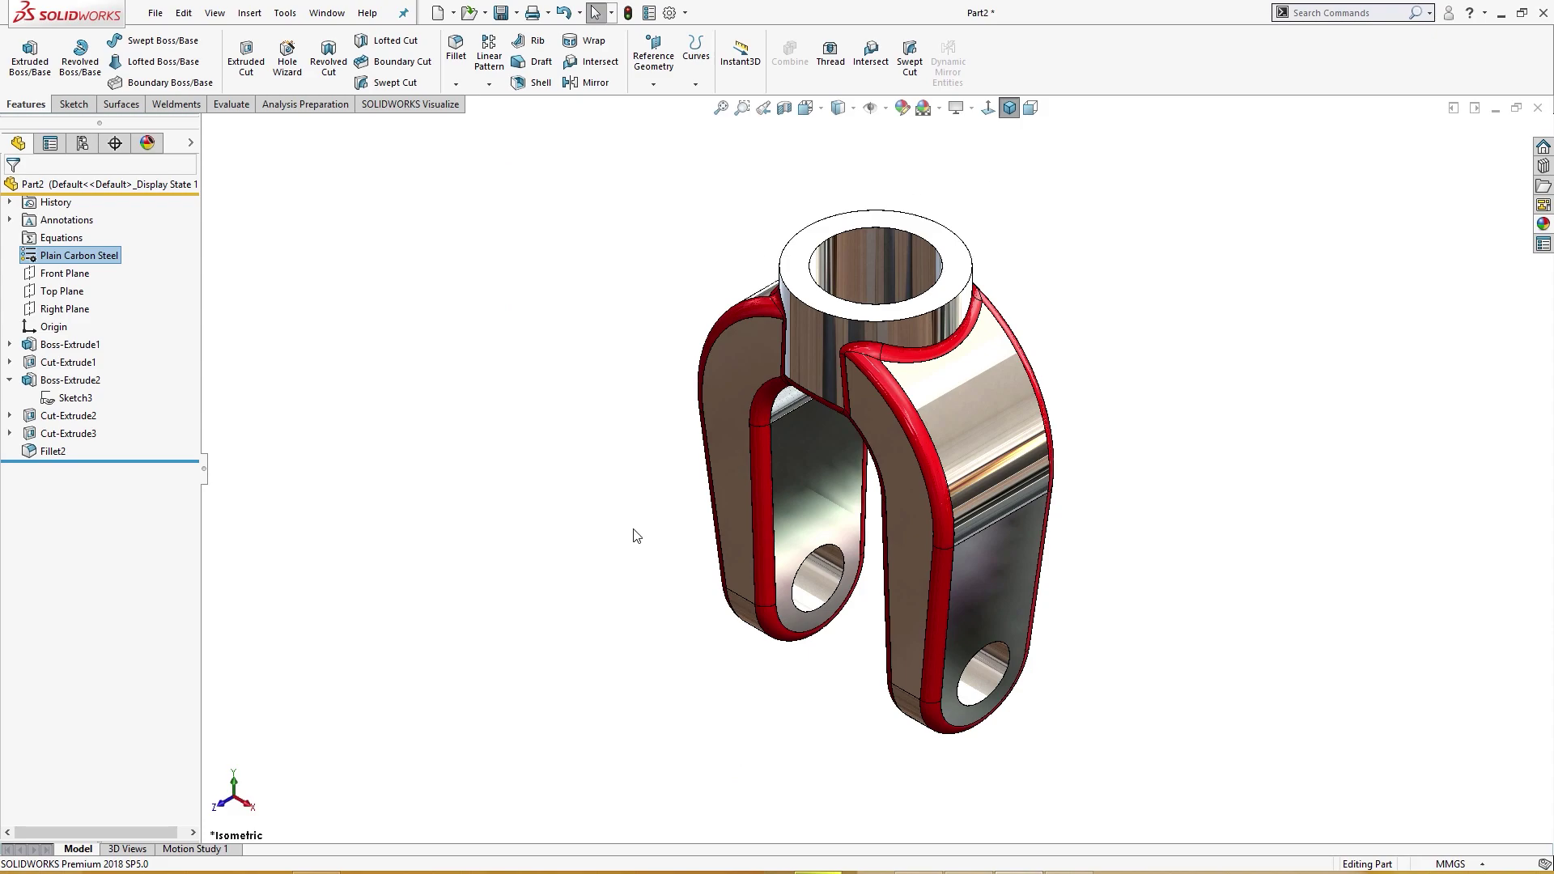
pyautogui.moveTo(138, 462); pyautogui.dragTo(149, 373)
# - Roll back above Boss-Extrude2 and start a Move Face on the curved inner U face
pyautogui.moveTo(354, 524); pyautogui.dragTo(456, 333, button='middle')
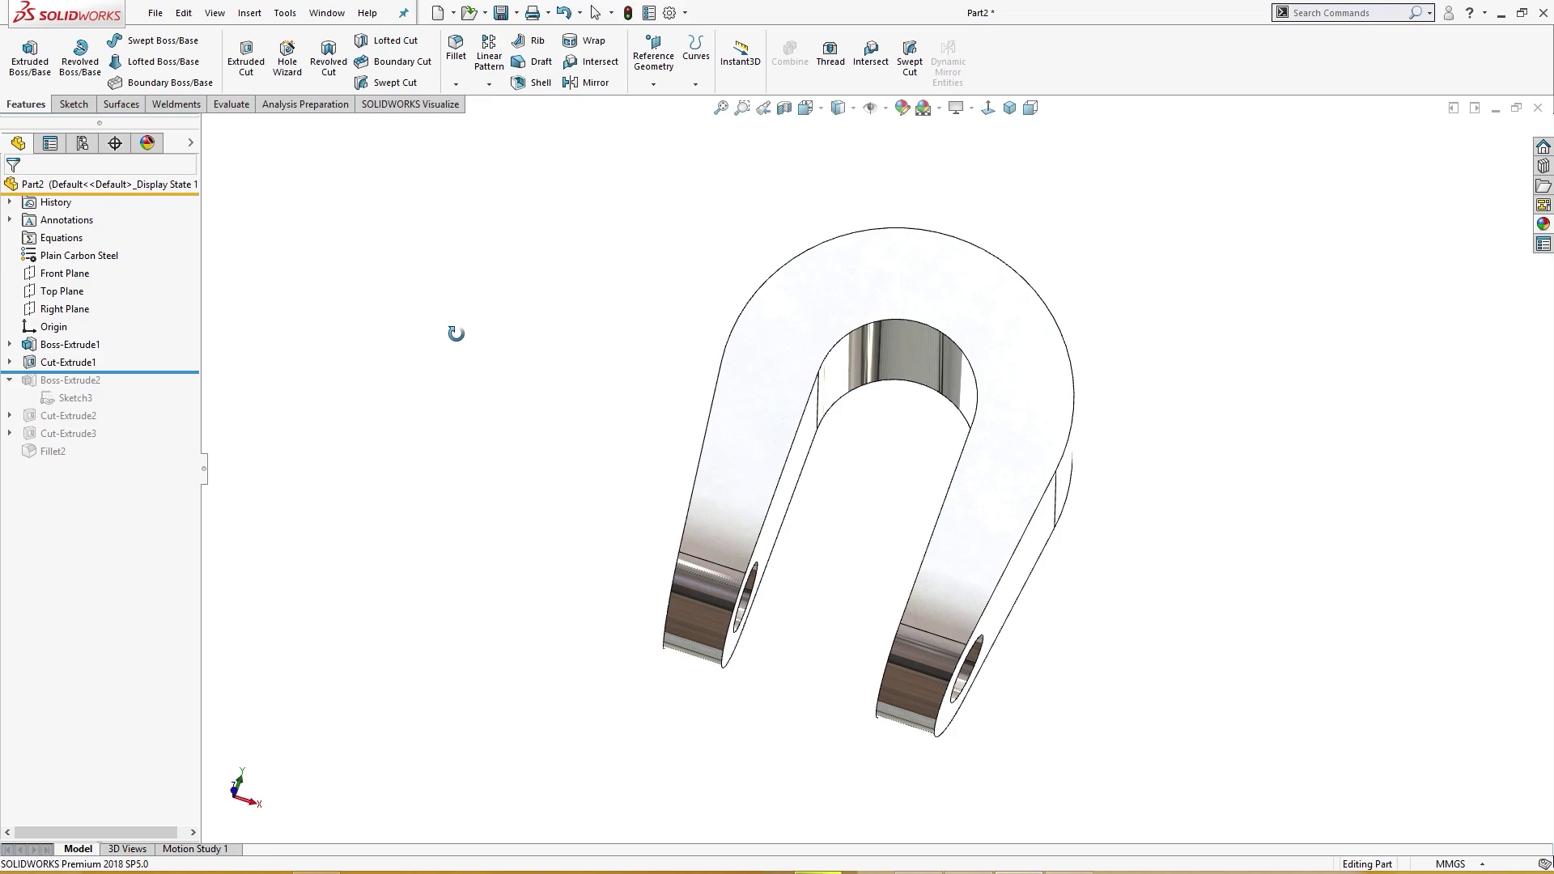
pyautogui.click(935, 382)
pyautogui.rightClick(935, 382)
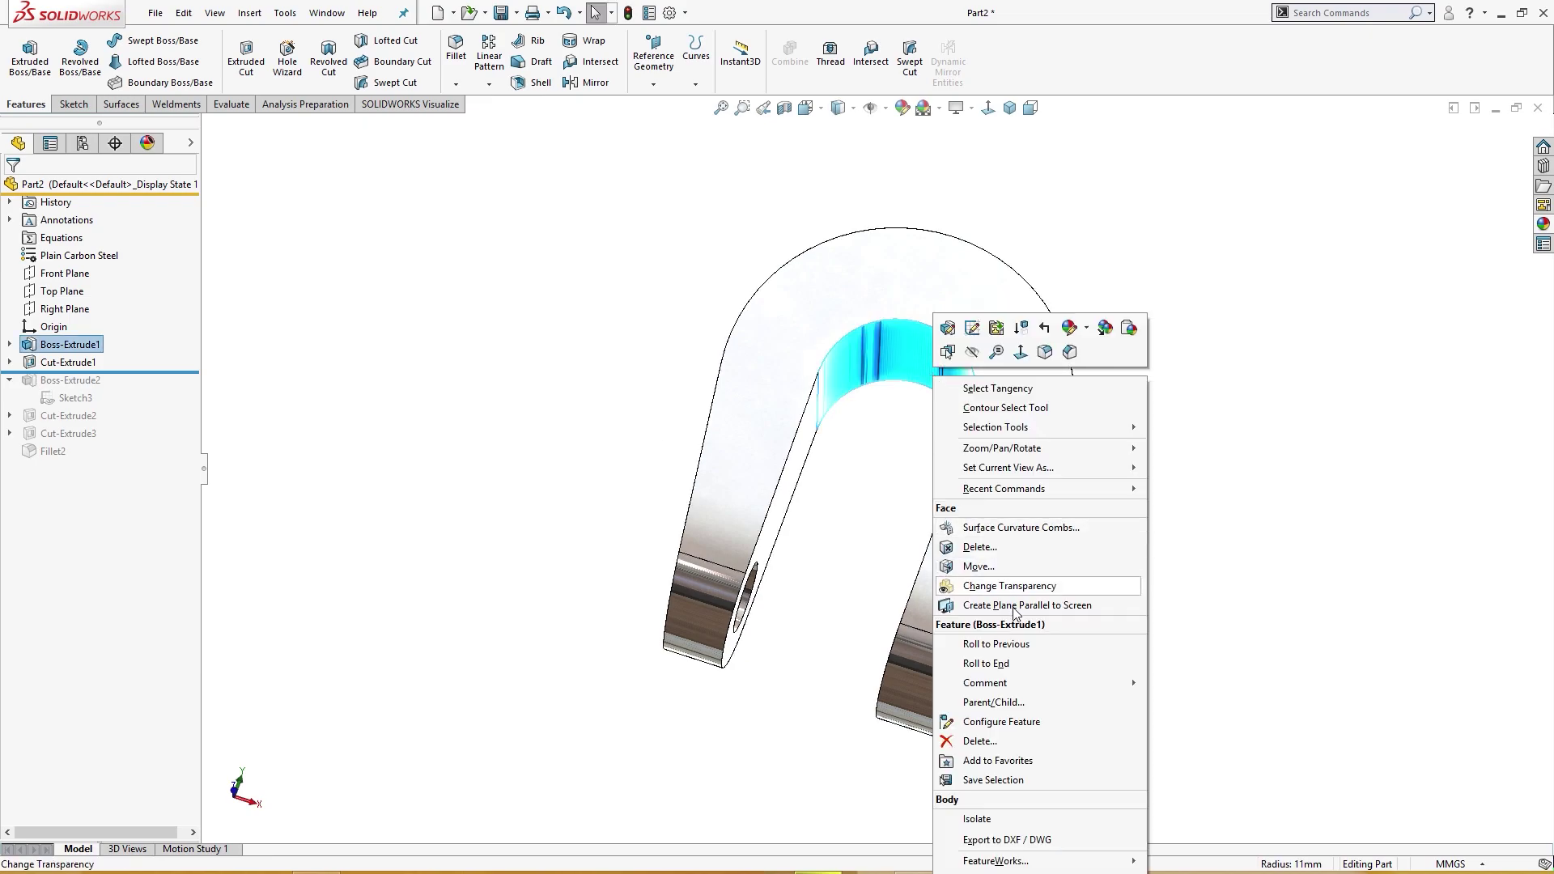
pyautogui.click(987, 575)
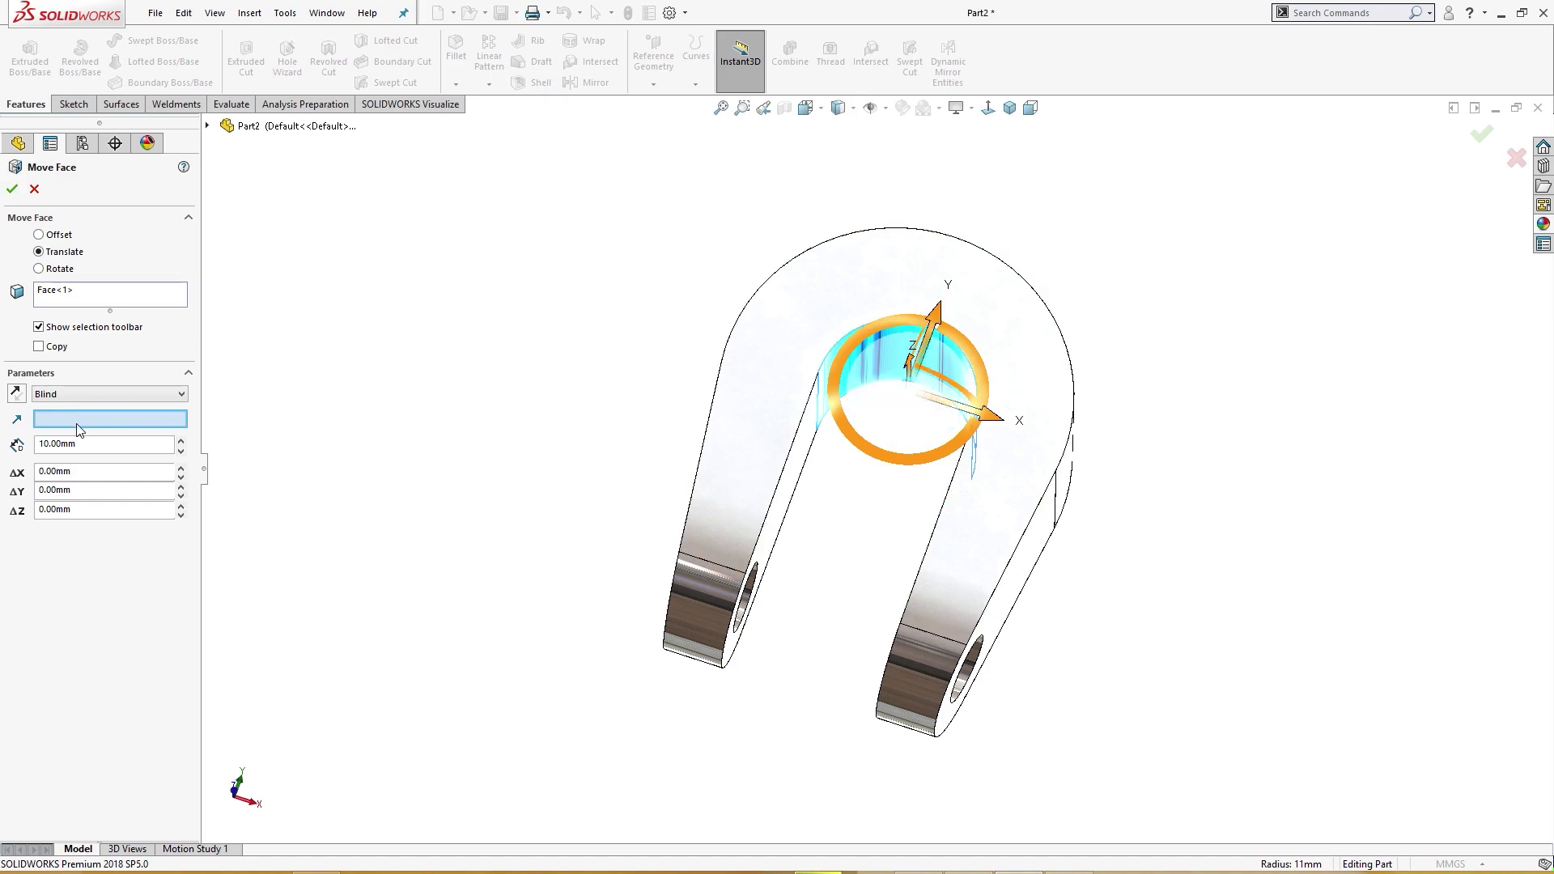
# - Translate the inner curved face 8 mm downward along -Y
pyautogui.doubleClick(68, 446)
pyautogui.write('8')
pyautogui.moveTo(652, 444); pyautogui.dragTo(659, 494, button='middle')
pyautogui.moveTo(939, 303); pyautogui.dragTo(920, 341)
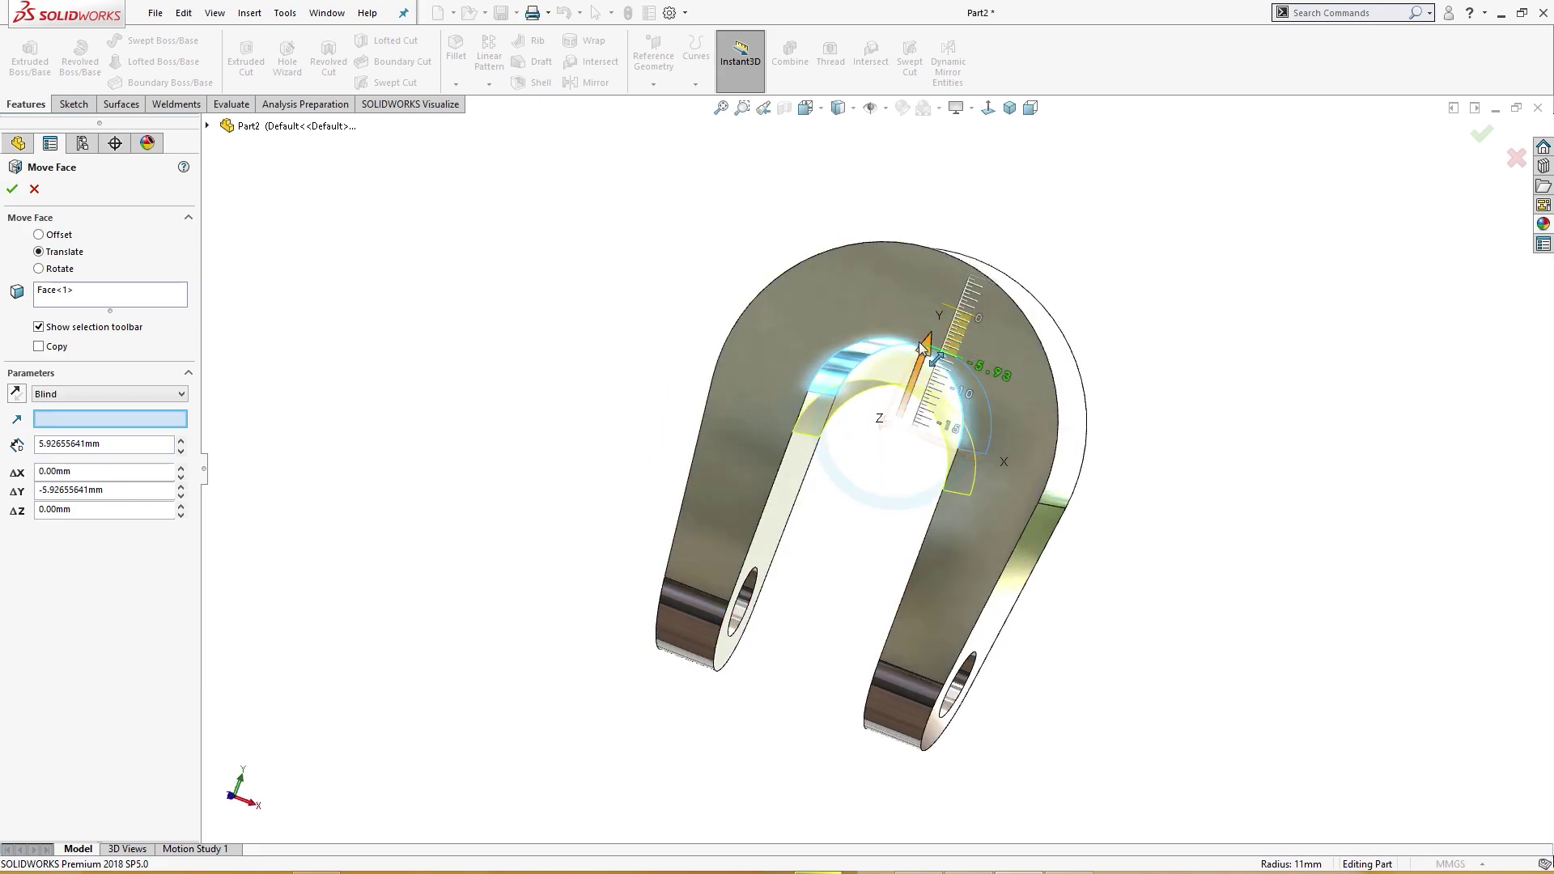
pyautogui.moveTo(115, 449); pyautogui.dragTo(3, 455)
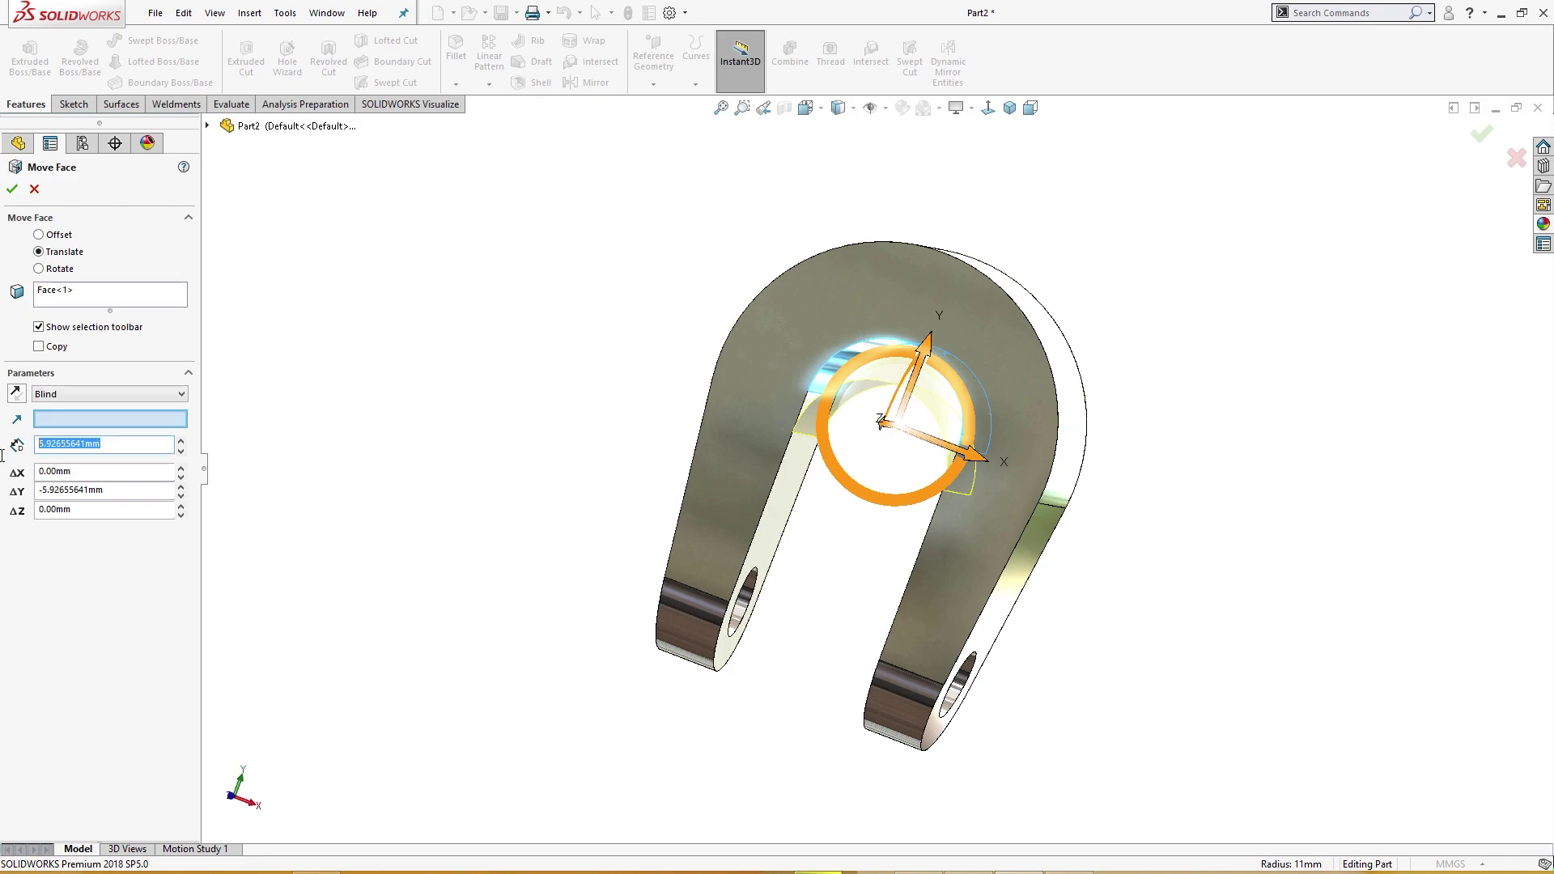
pyautogui.write('8')
pyautogui.press('Return')
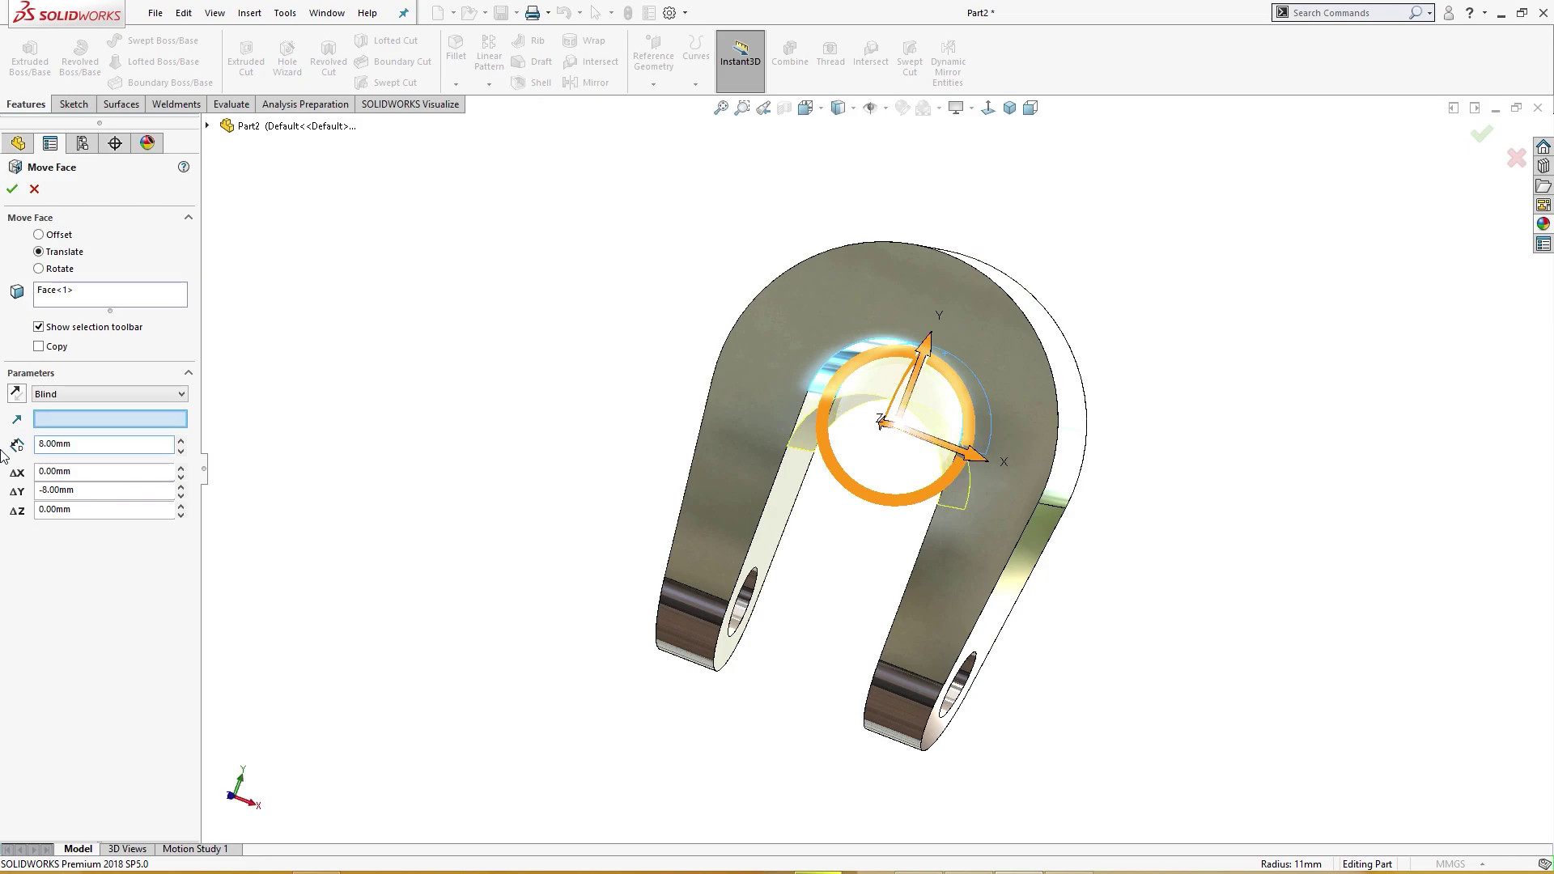
pyautogui.click(12, 188)
pyautogui.moveTo(313, 389); pyautogui.dragTo(408, 485, button='middle')
# - Shell the body to 5 mm walls, removing the arm side face, top face and a third face
pyautogui.click(530, 84)
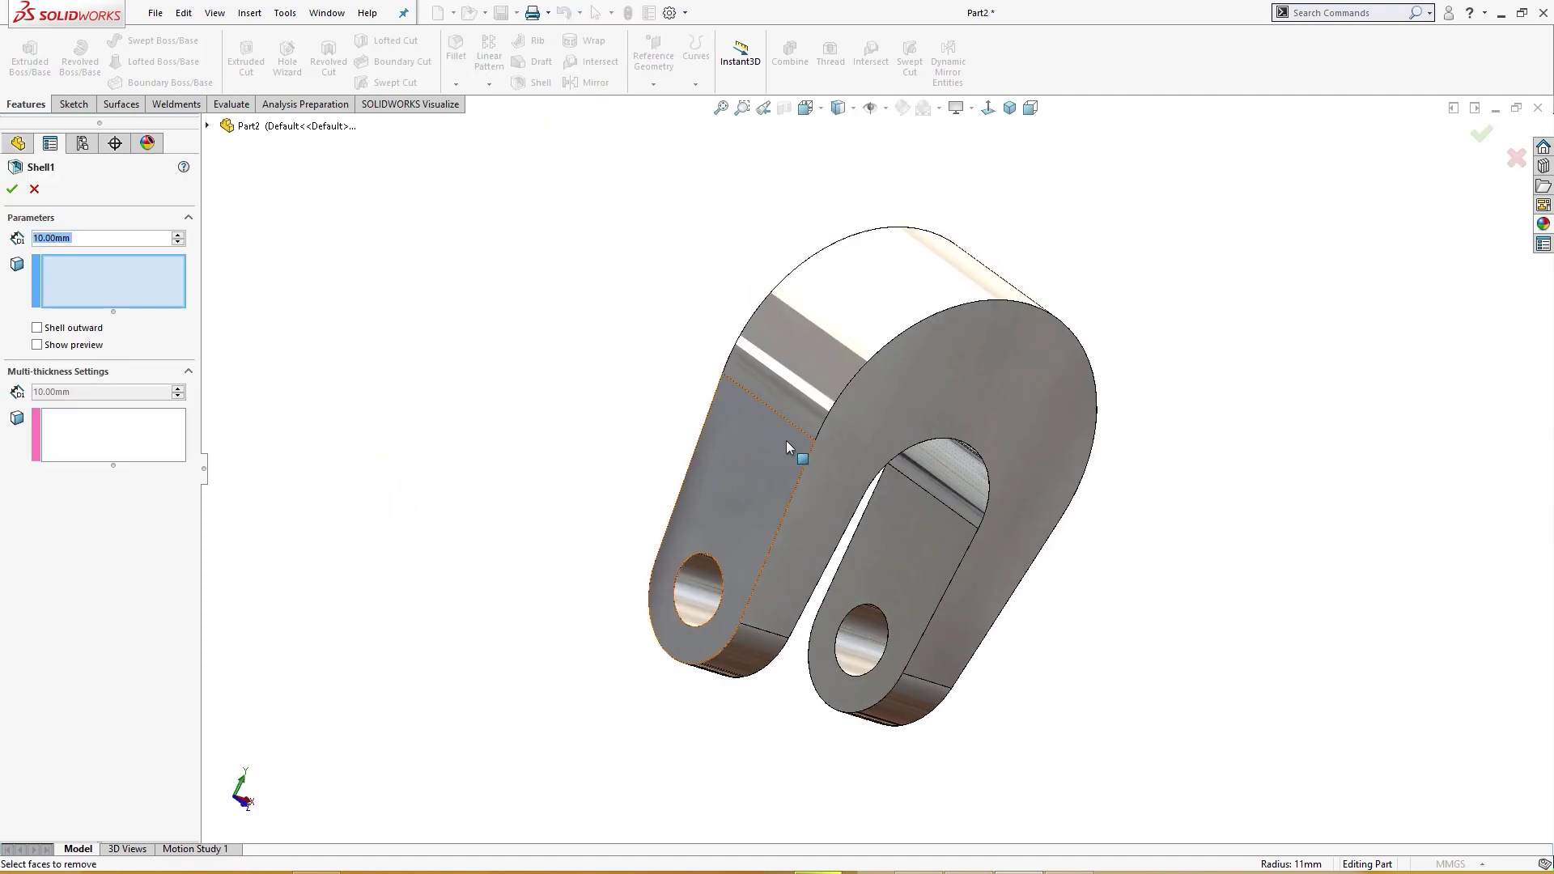
pyautogui.click(785, 444)
pyautogui.click(804, 356)
pyautogui.moveTo(780, 410); pyautogui.dragTo(531, 389, button='middle')
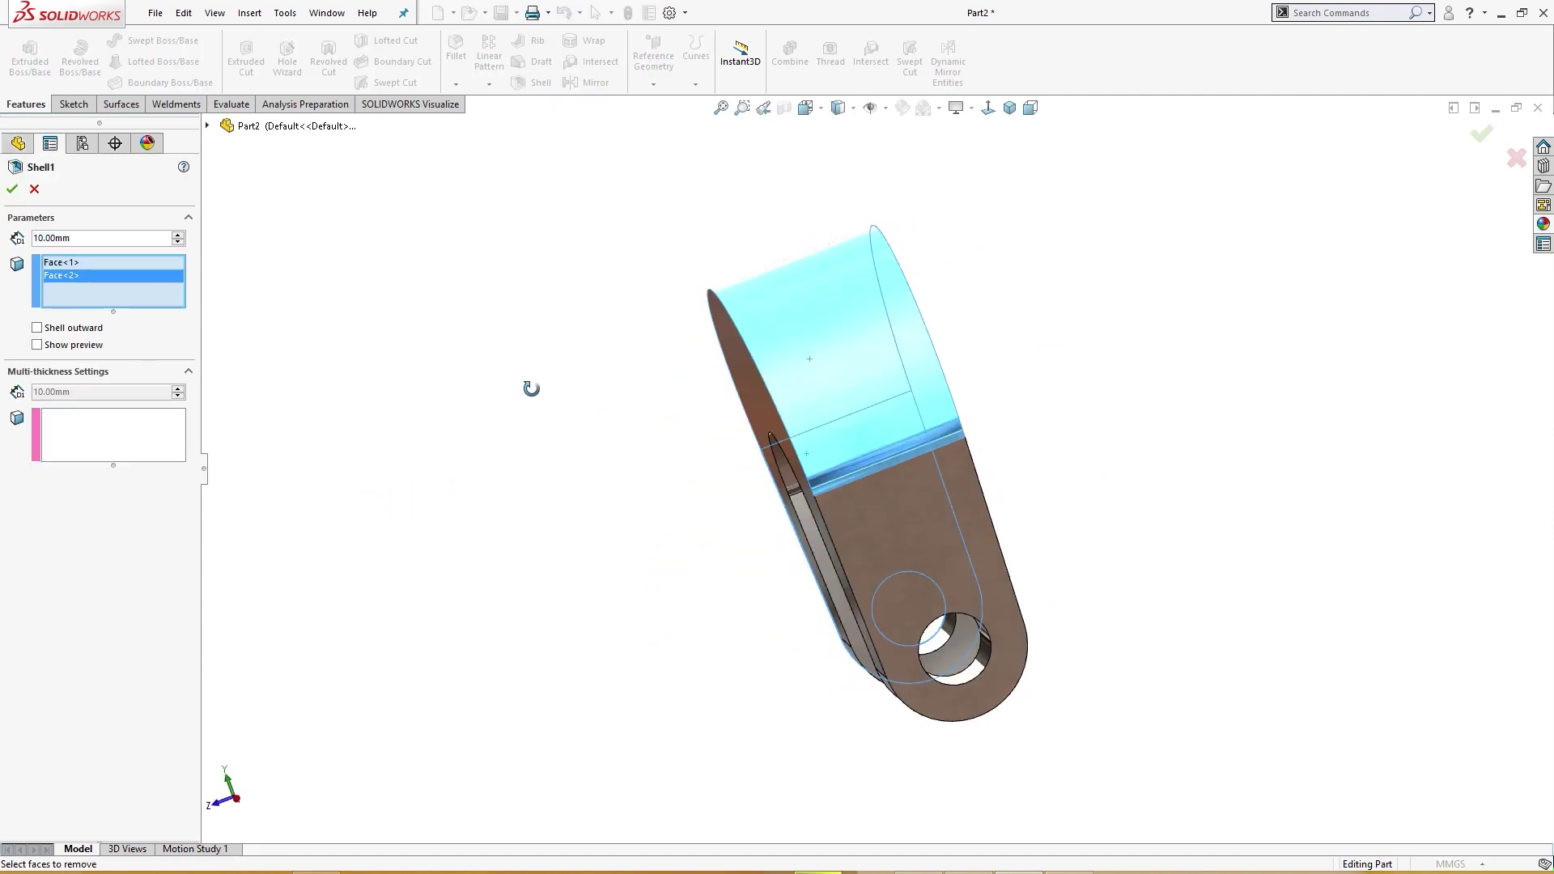
pyautogui.click(944, 531)
pyautogui.moveTo(753, 531); pyautogui.dragTo(615, 518, button='middle')
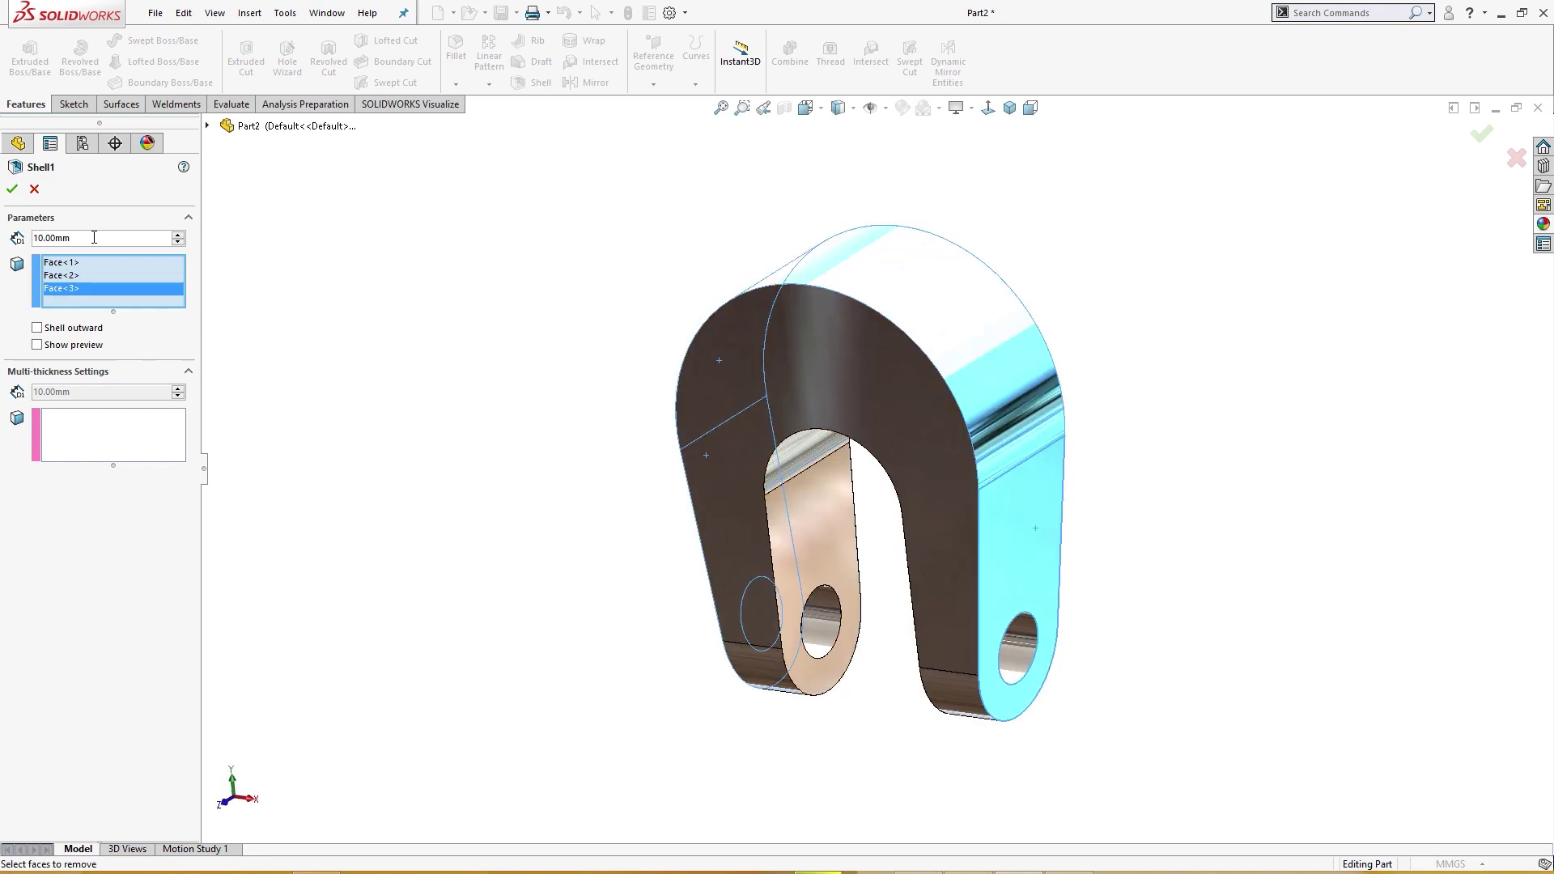
pyautogui.click(73, 238)
pyautogui.write('5')
pyautogui.press('Return')
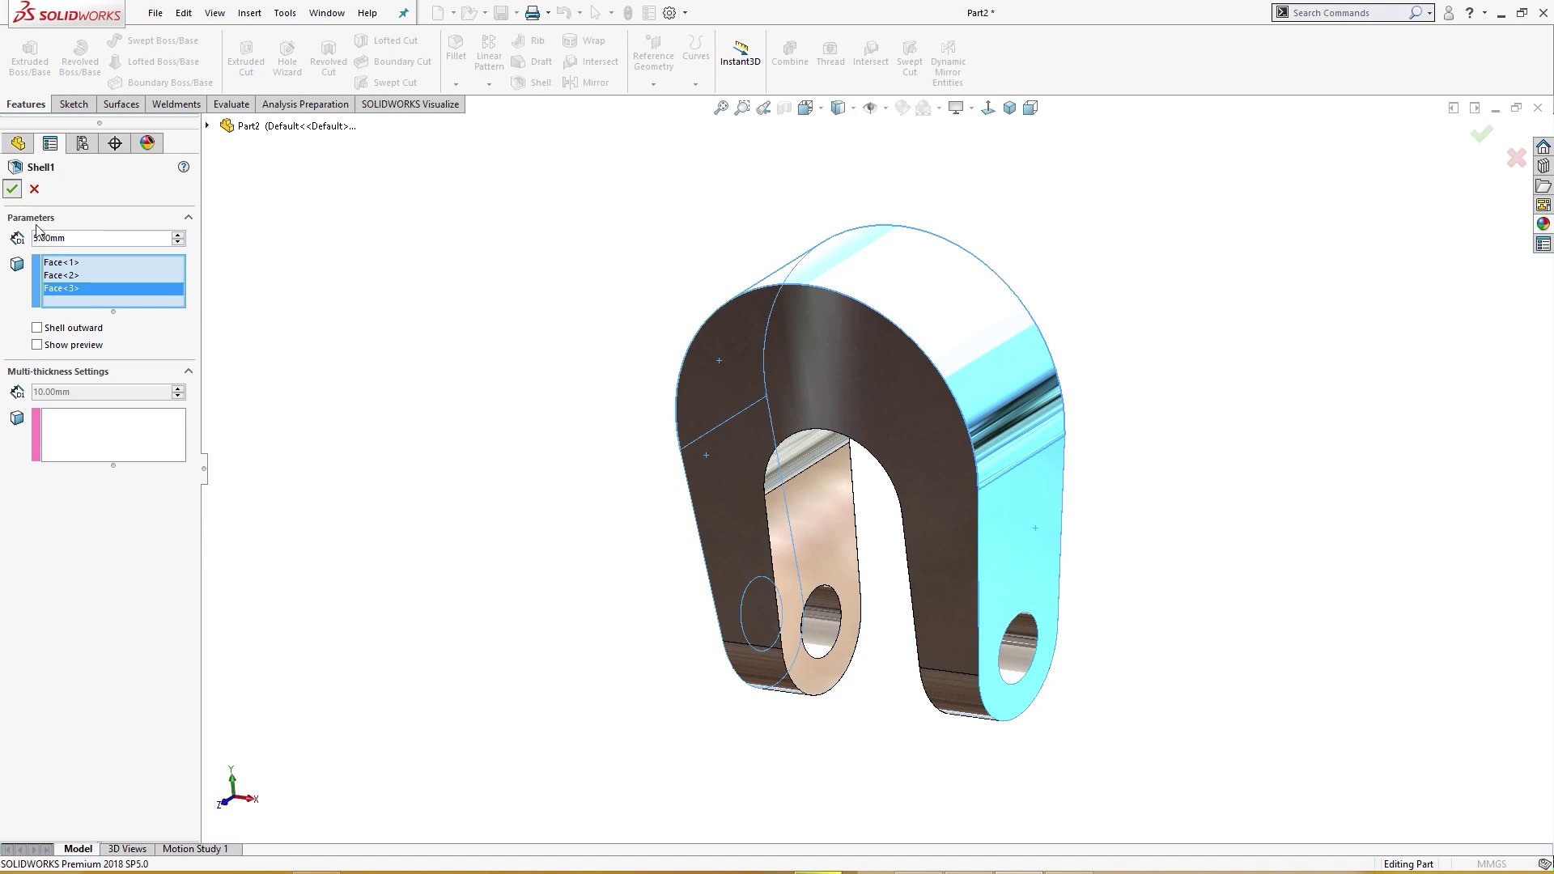
pyautogui.click(12, 189)
pyautogui.moveTo(373, 437); pyautogui.dragTo(476, 566, button='middle')
# - Roll forward past the second boss, the cuts and Fillet2
pyautogui.hotkey('ctrl', '7')
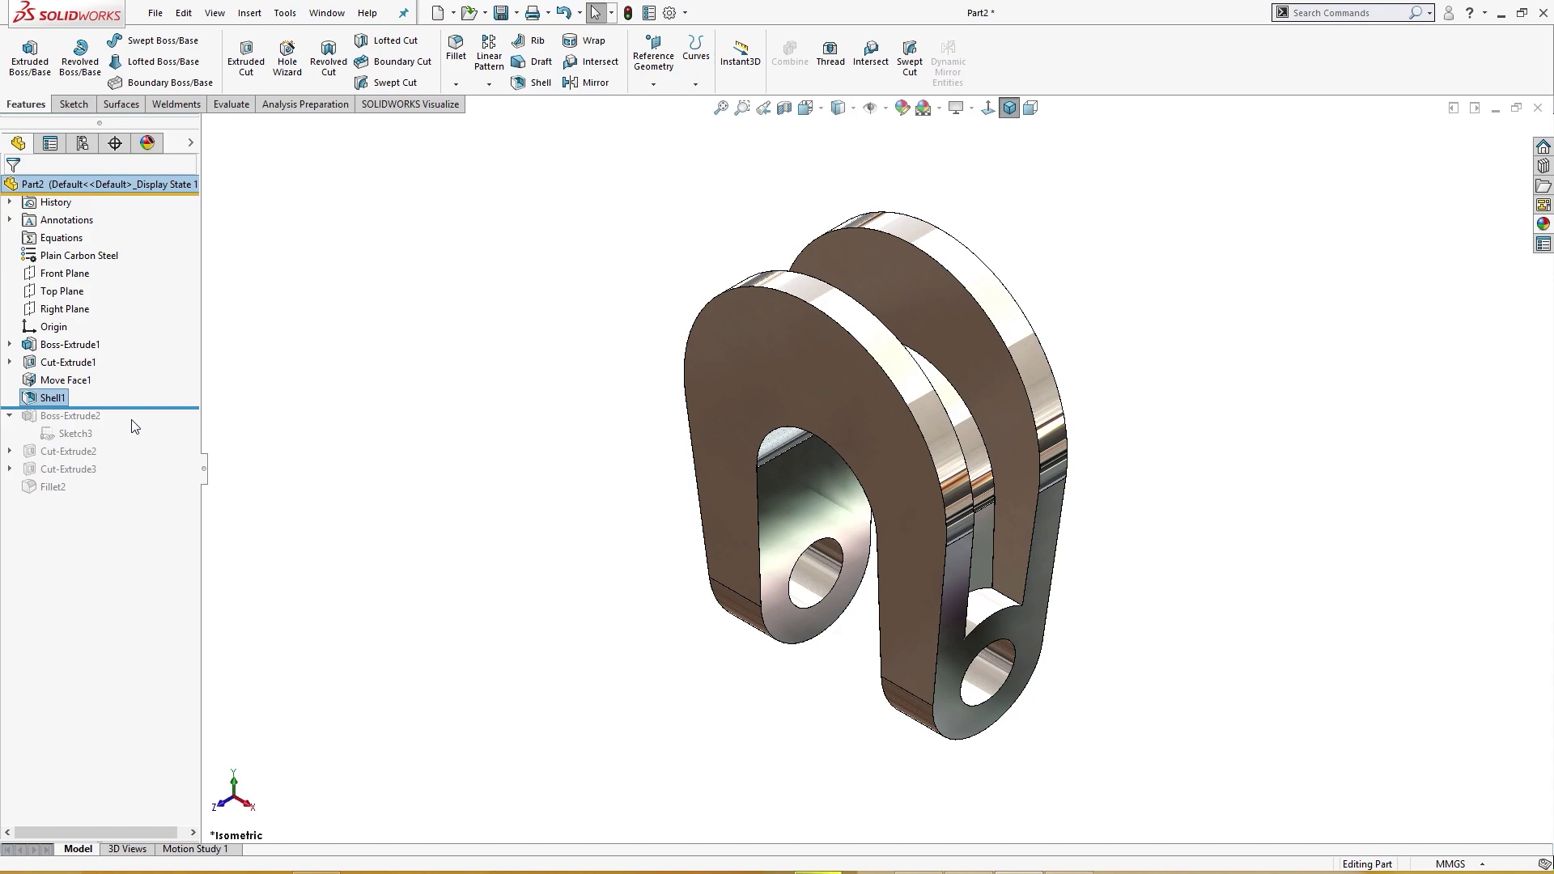
pyautogui.moveTo(136, 410); pyautogui.dragTo(132, 495)
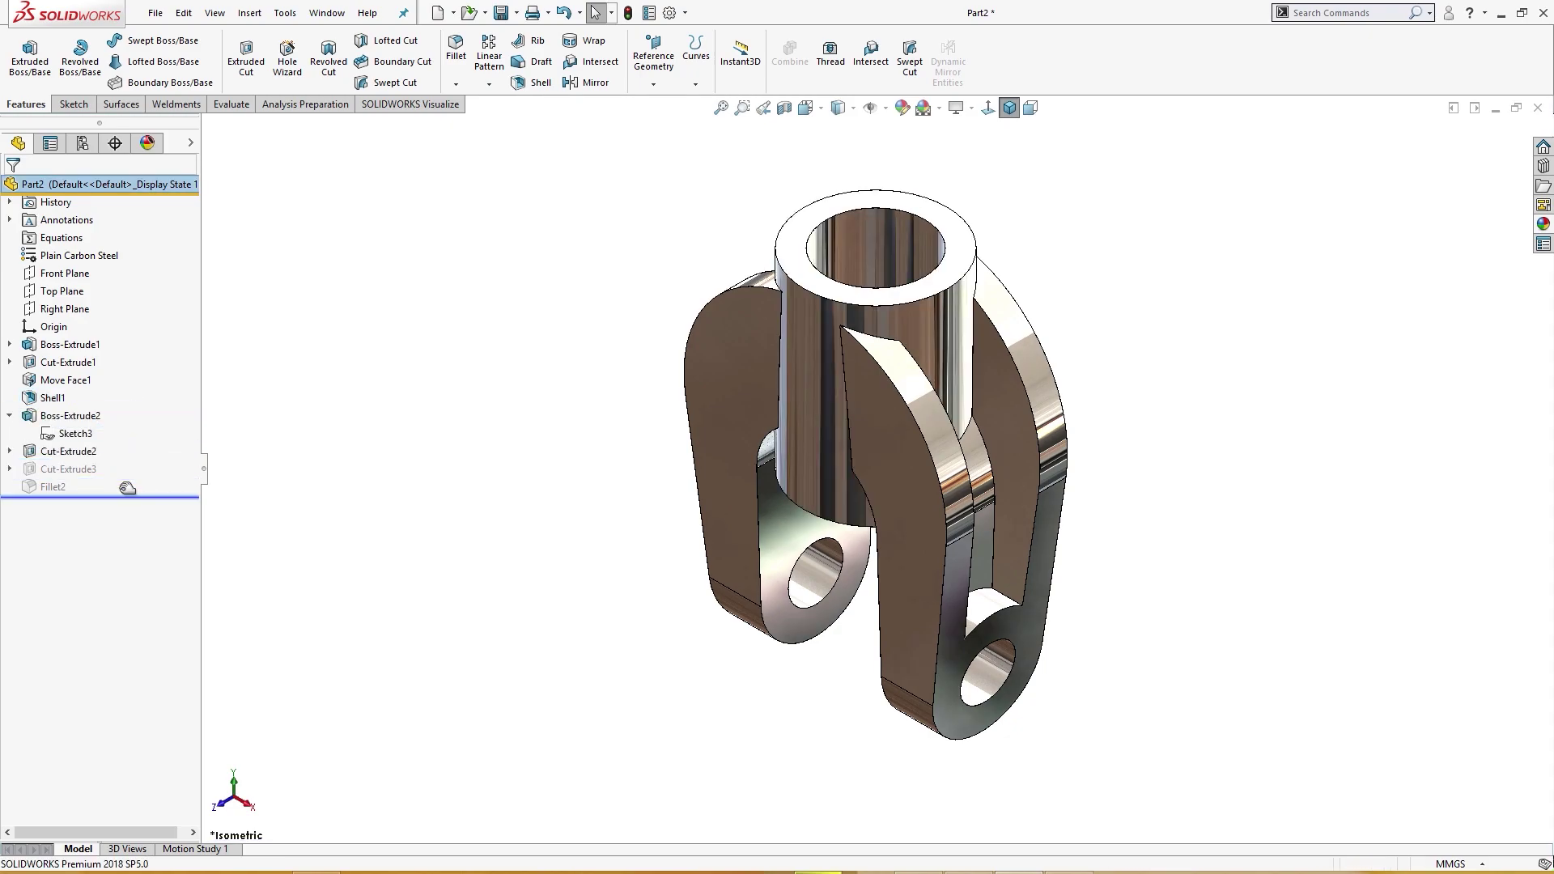
pyautogui.moveTo(243, 531); pyautogui.dragTo(417, 579, button='middle')
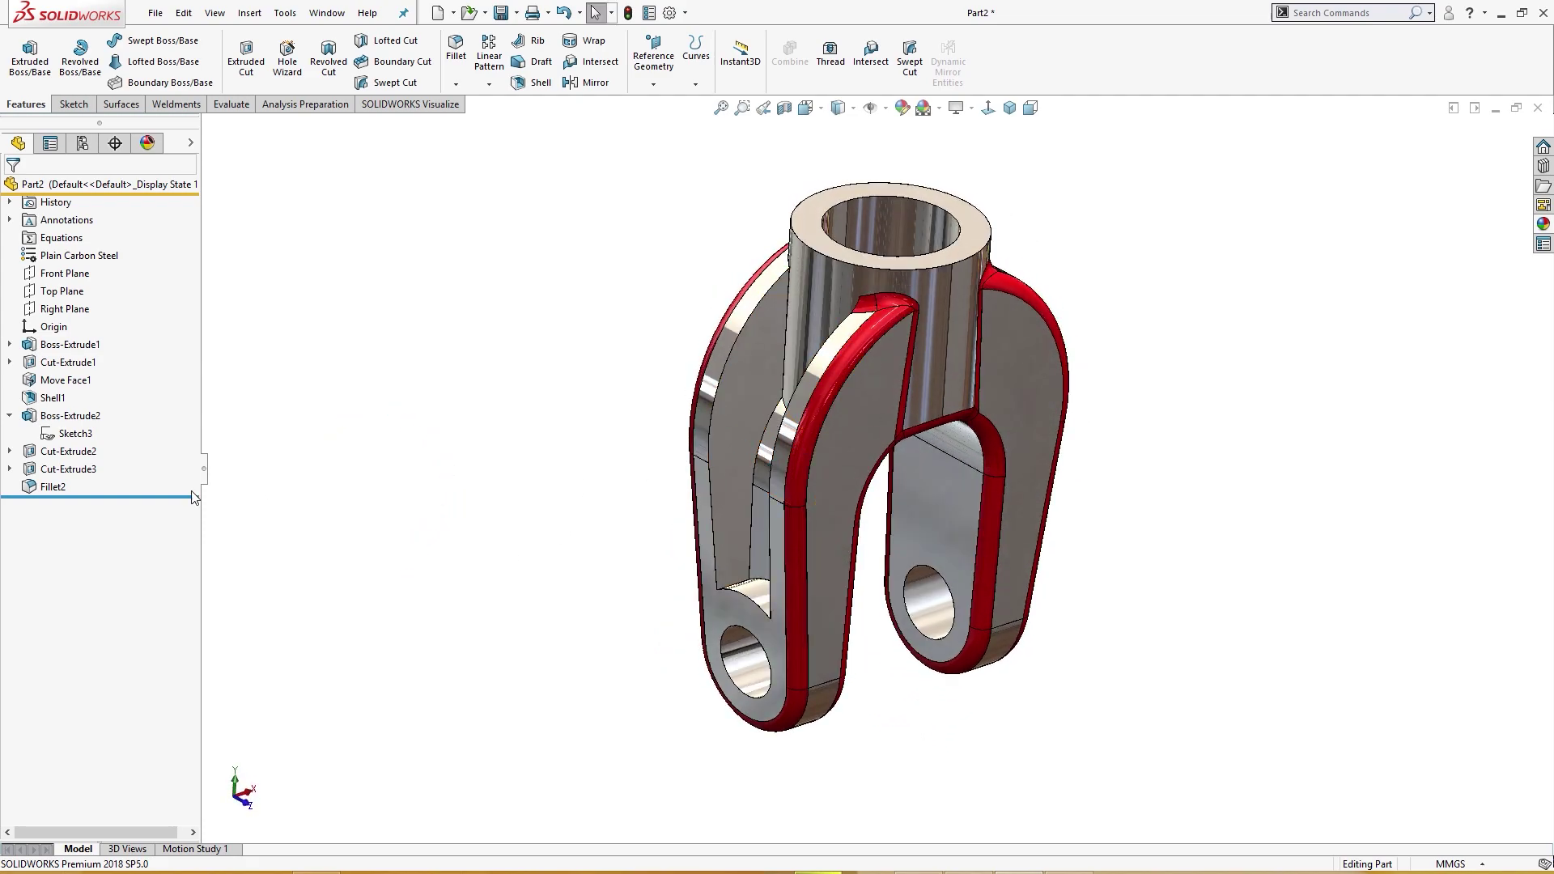
# - Edit Fillet2 to include Shell1 so the red 2 mm rounds follow the shelled arms
pyautogui.click(59, 488)
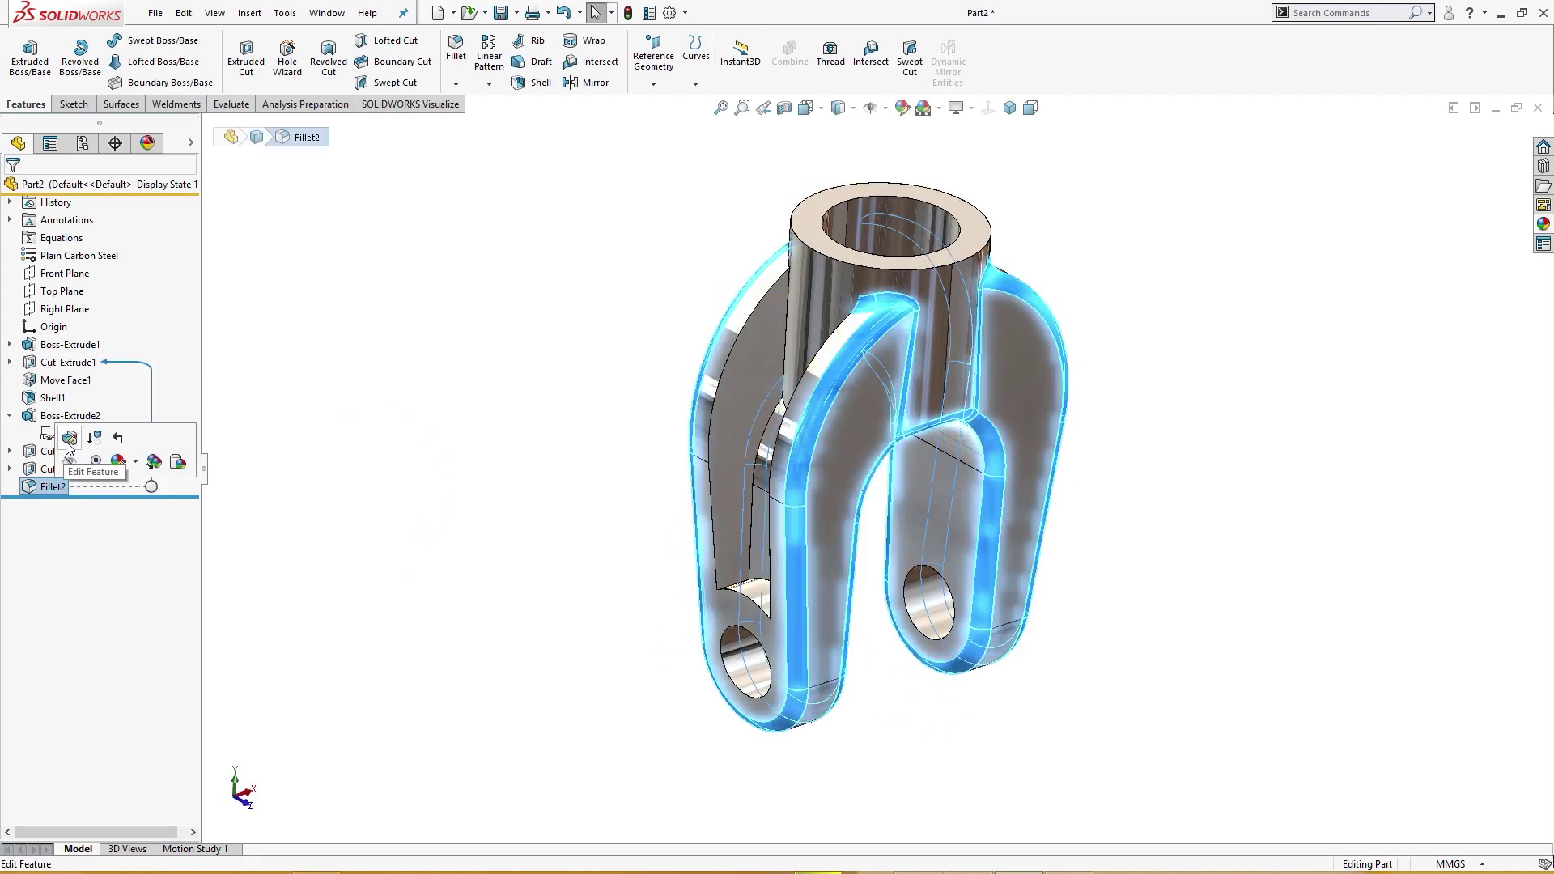
pyautogui.click(68, 437)
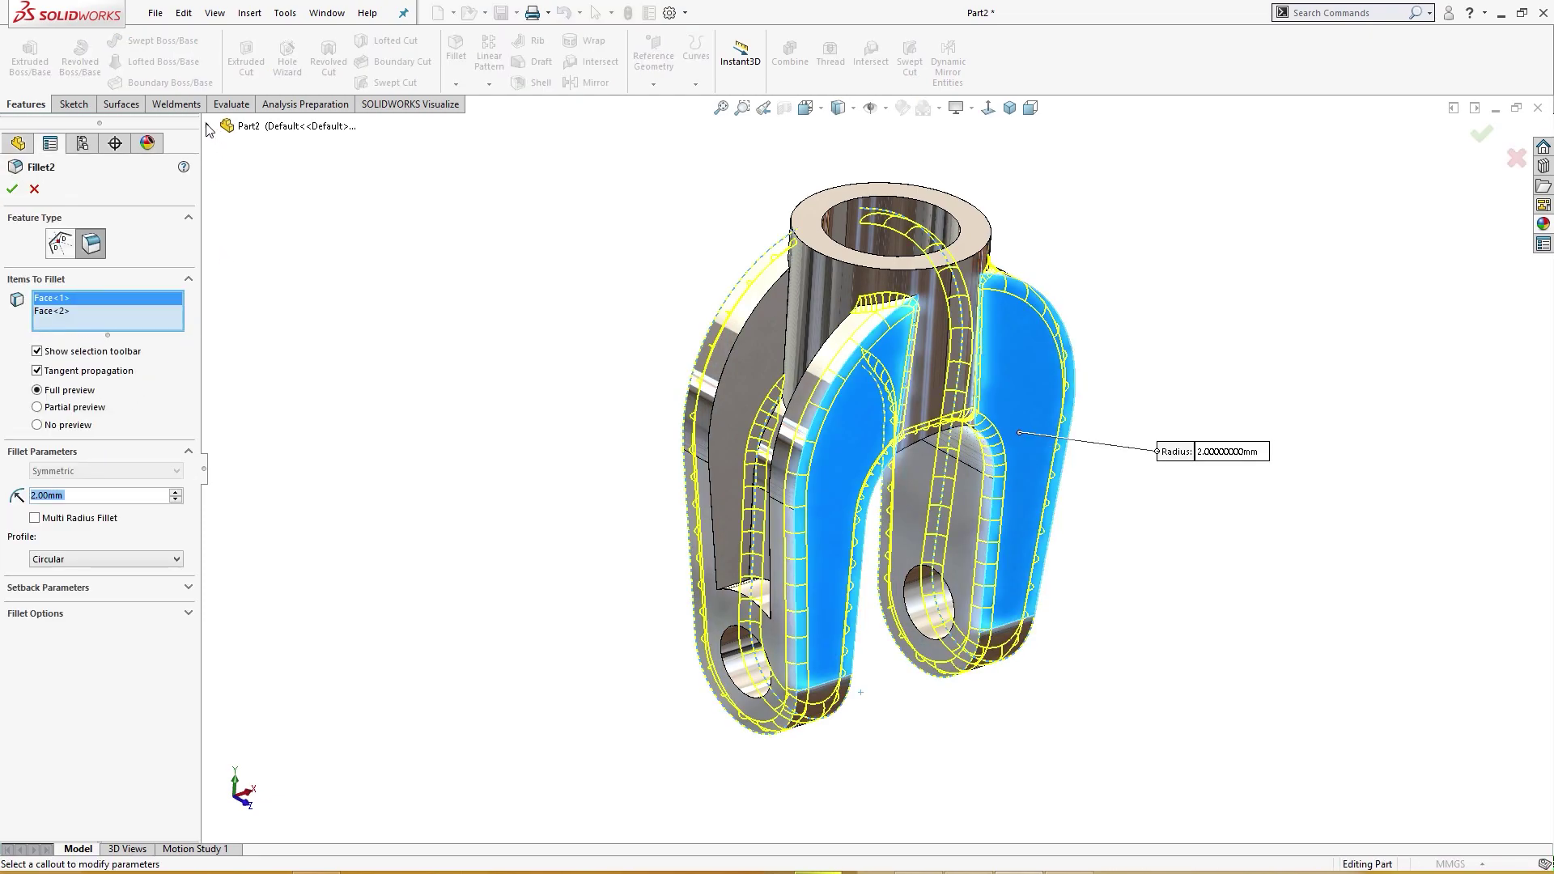
pyautogui.click(207, 125)
pyautogui.click(270, 339)
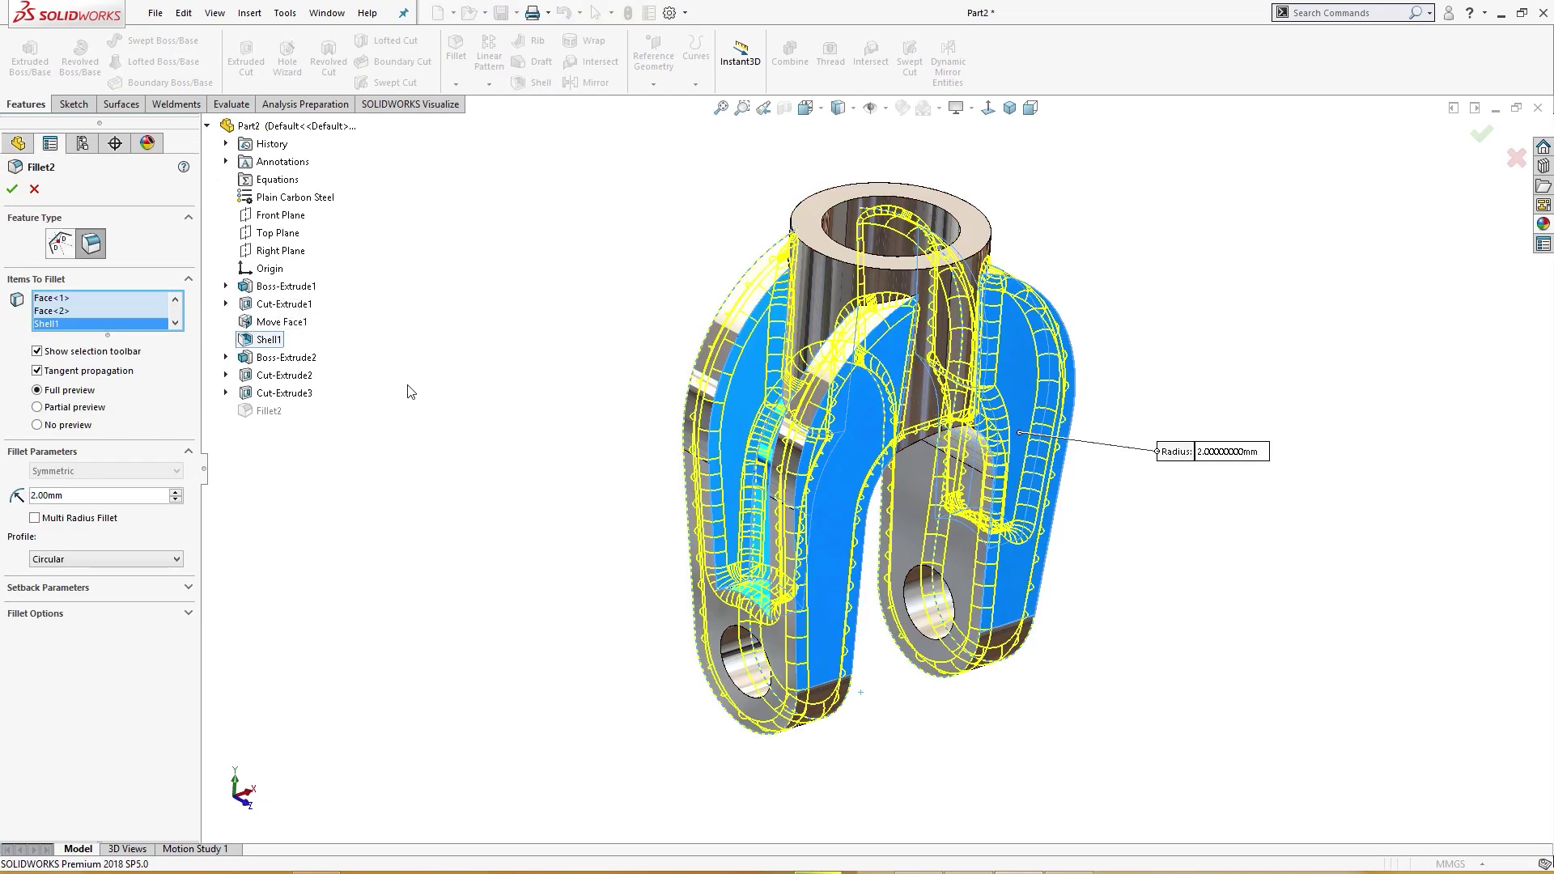
pyautogui.moveTo(412, 391)
pyautogui.mouseDown(button='middle')
pyautogui.moveTo(513, 399)
pyautogui.moveTo(545, 368)
pyautogui.moveTo(388, 389)
pyautogui.moveTo(404, 387)
pyautogui.mouseUp(button='middle')
pyautogui.click(11, 188)
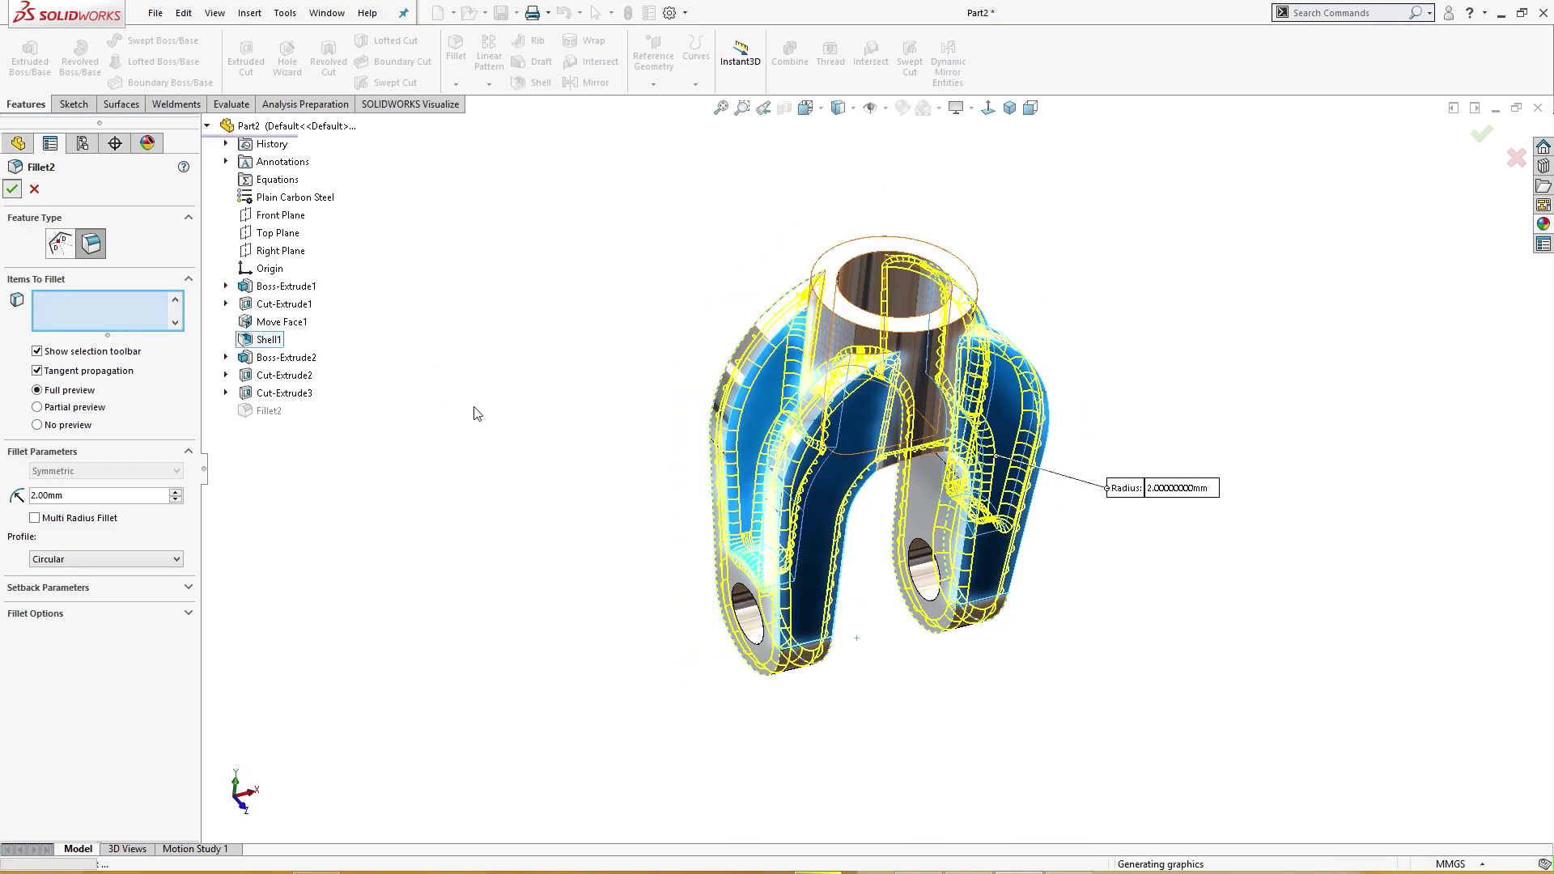
pyautogui.moveTo(497, 430); pyautogui.dragTo(417, 445, button='middle')
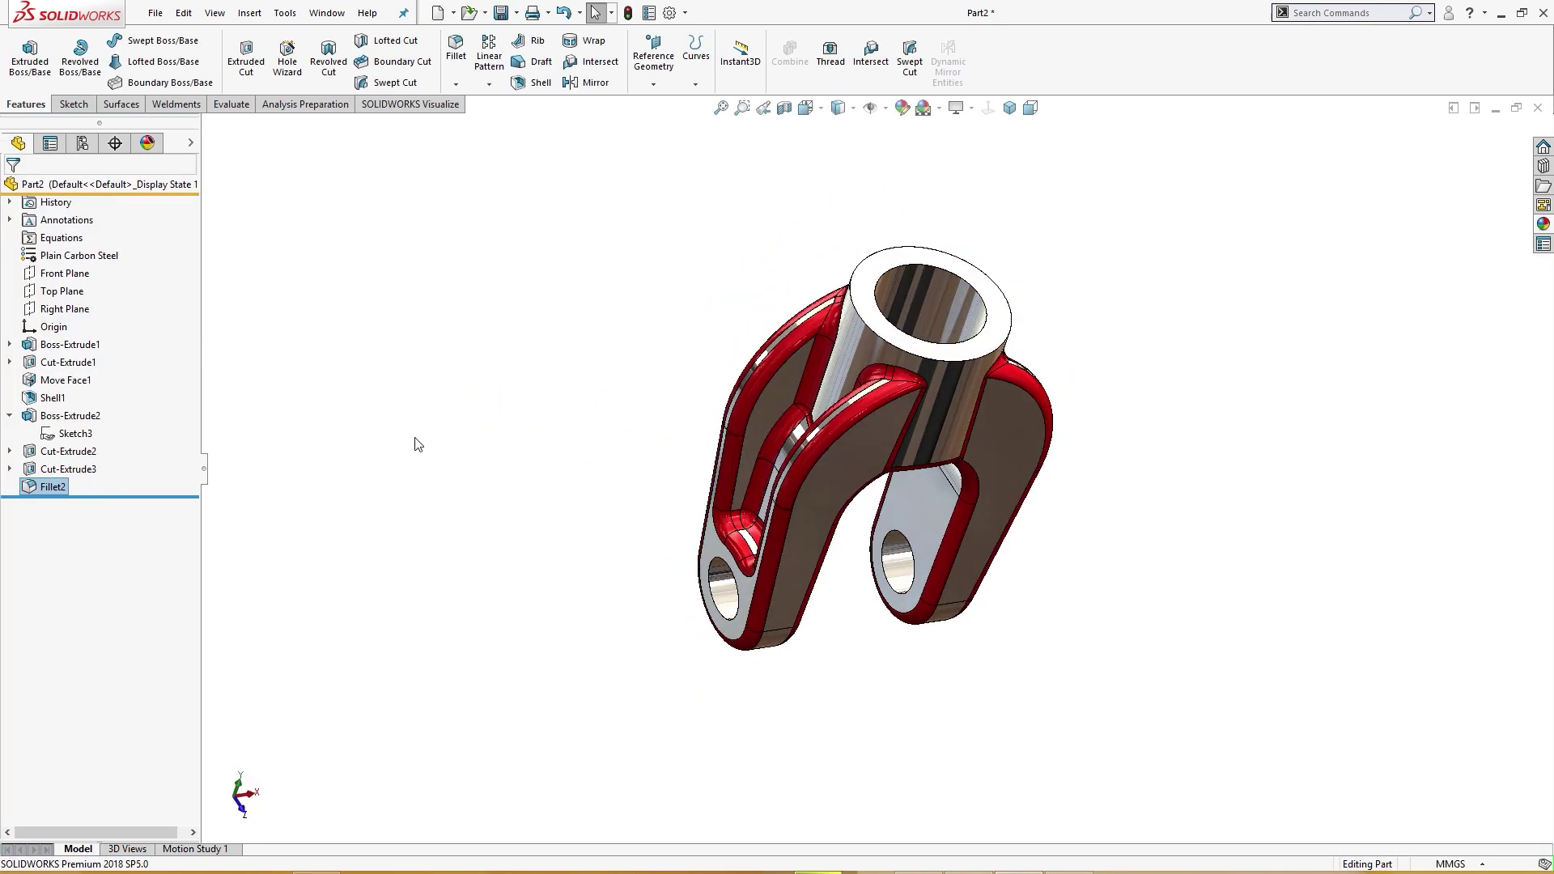
pyautogui.hotkey('ctrl', '7')
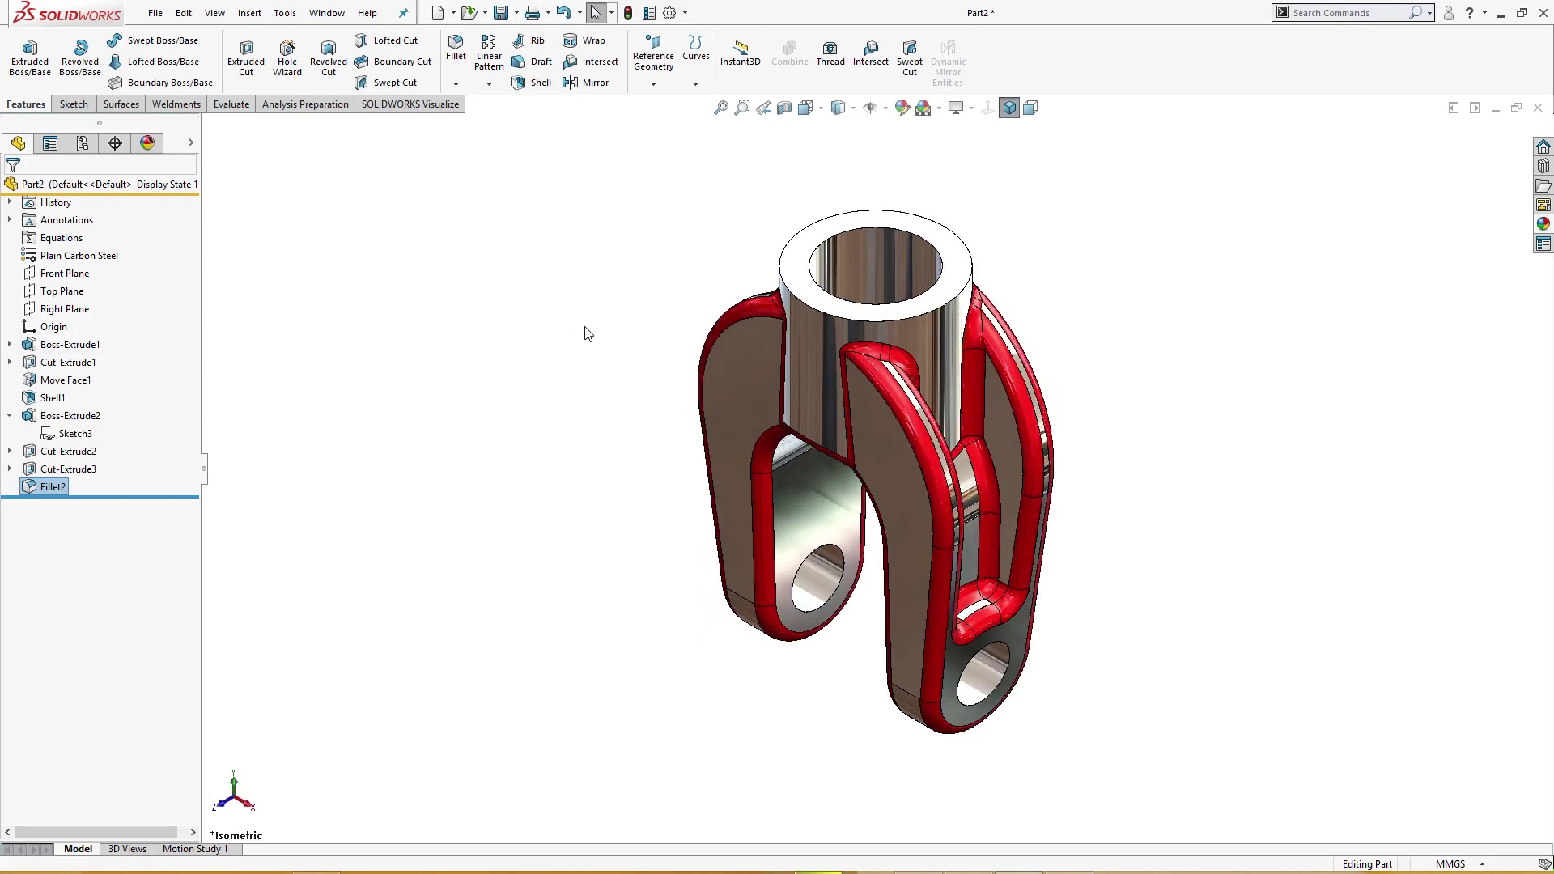
pyautogui.moveTo(587, 333); pyautogui.dragTo(657, 326, button='middle')
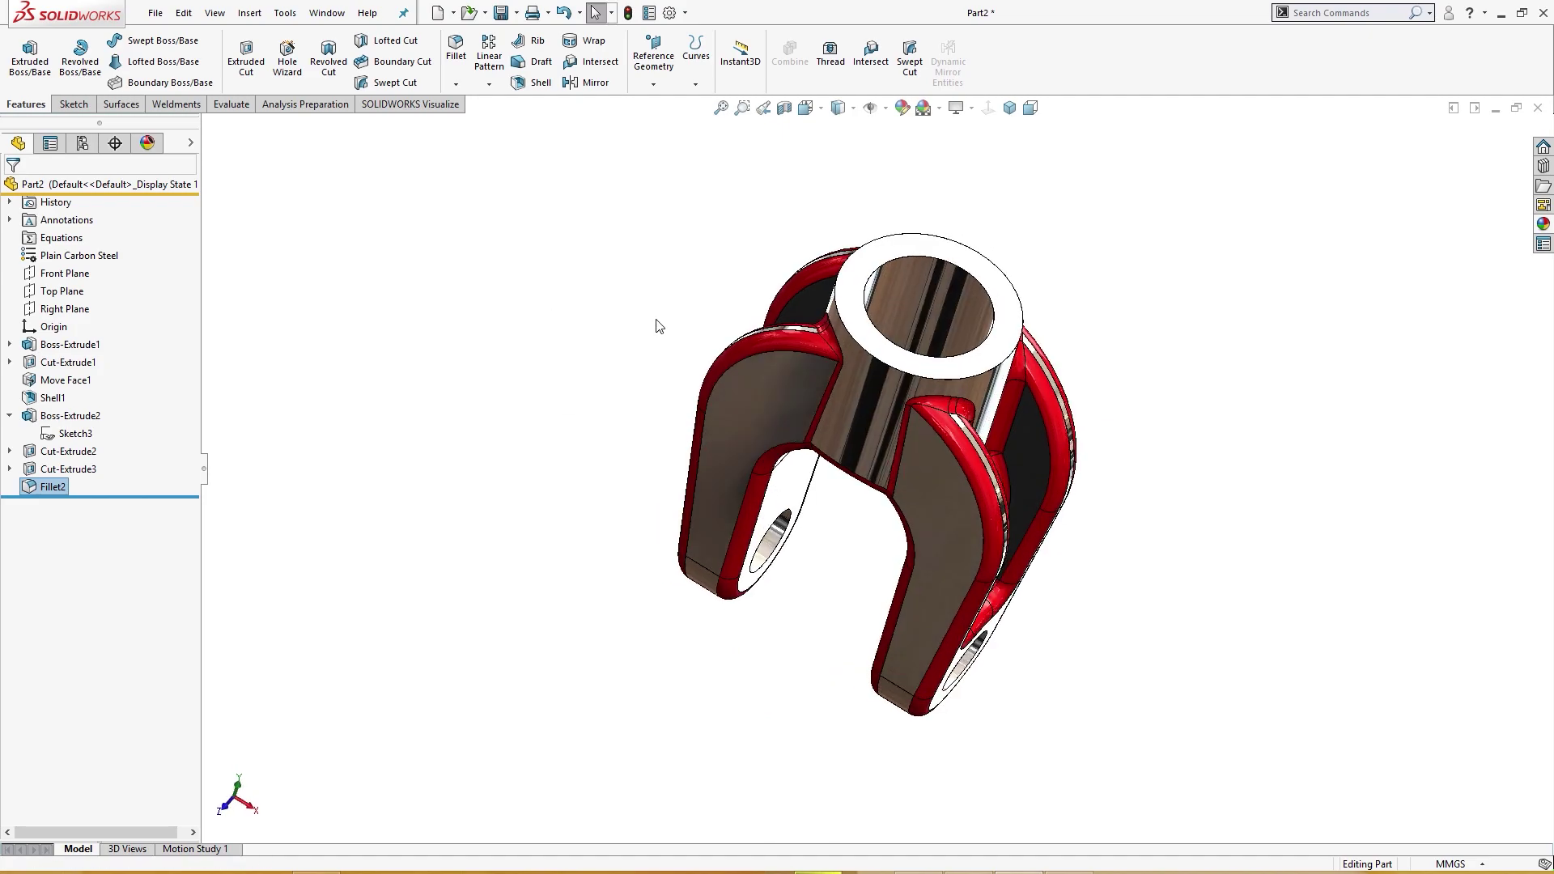
pyautogui.hotkey('ctrl', '7')
pyautogui.hotkey('alt', 'Tab')
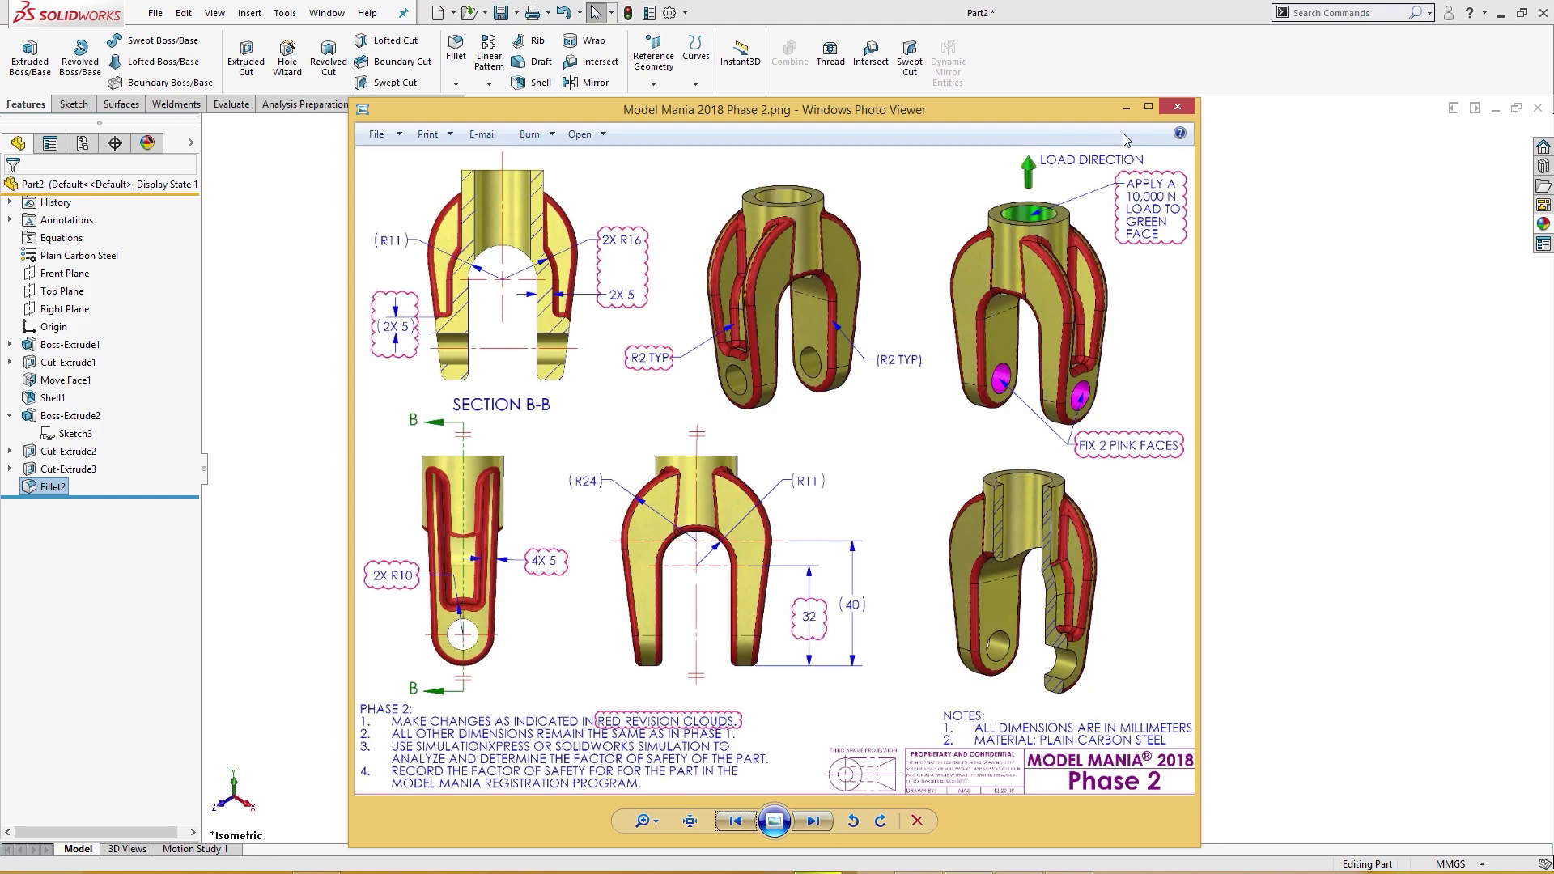
pyautogui.click(1126, 107)
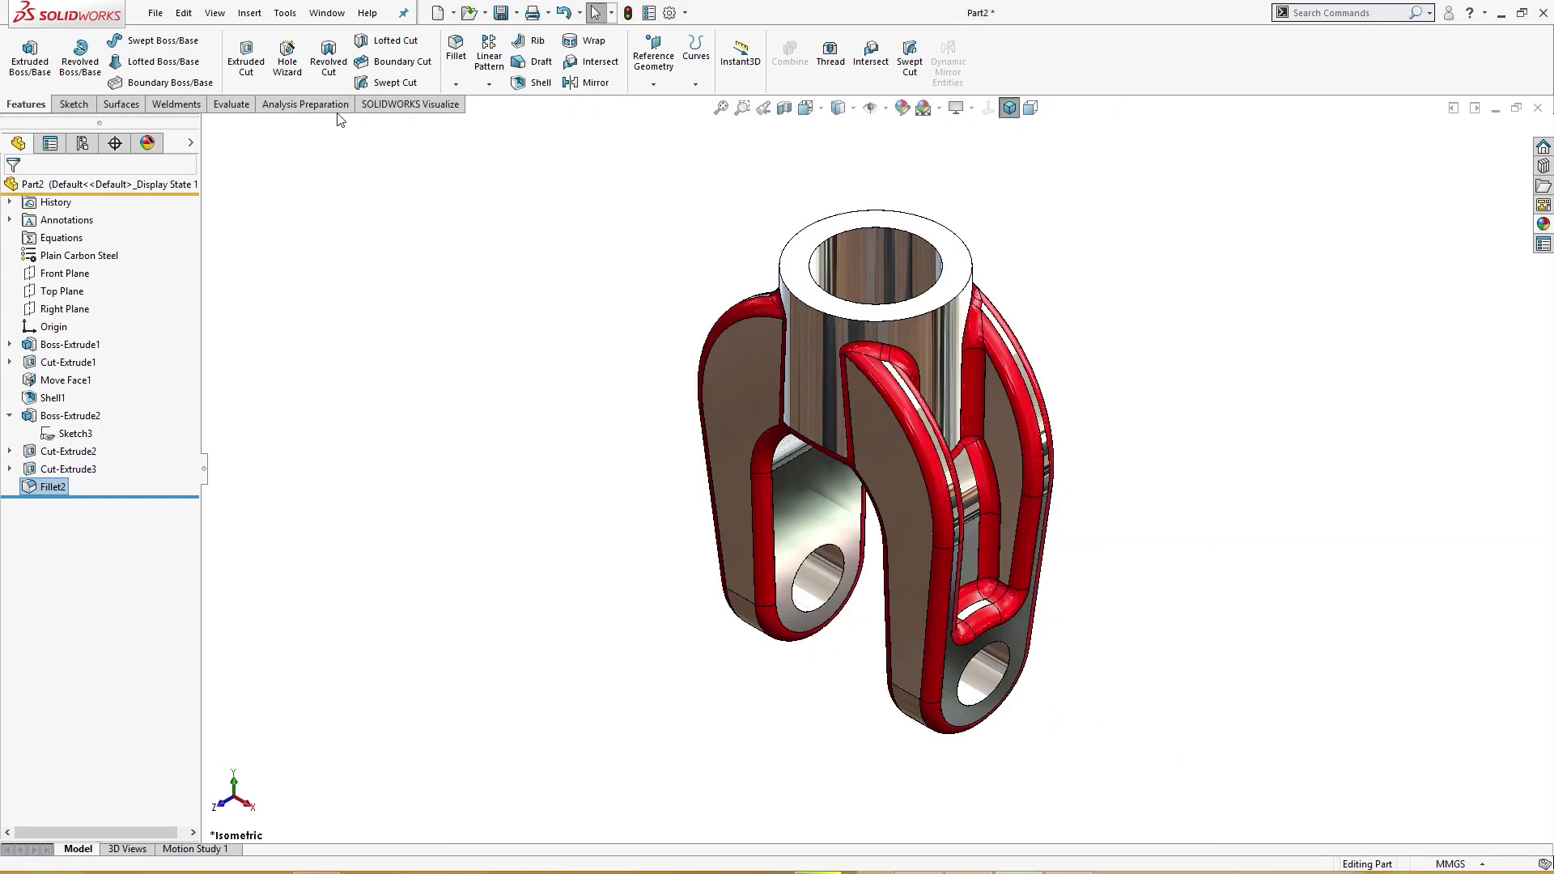
# - Create a SimulationXpress study with a Fixed-1 fixture on both lug hole faces
pyautogui.click(232, 105)
pyautogui.click(820, 69)
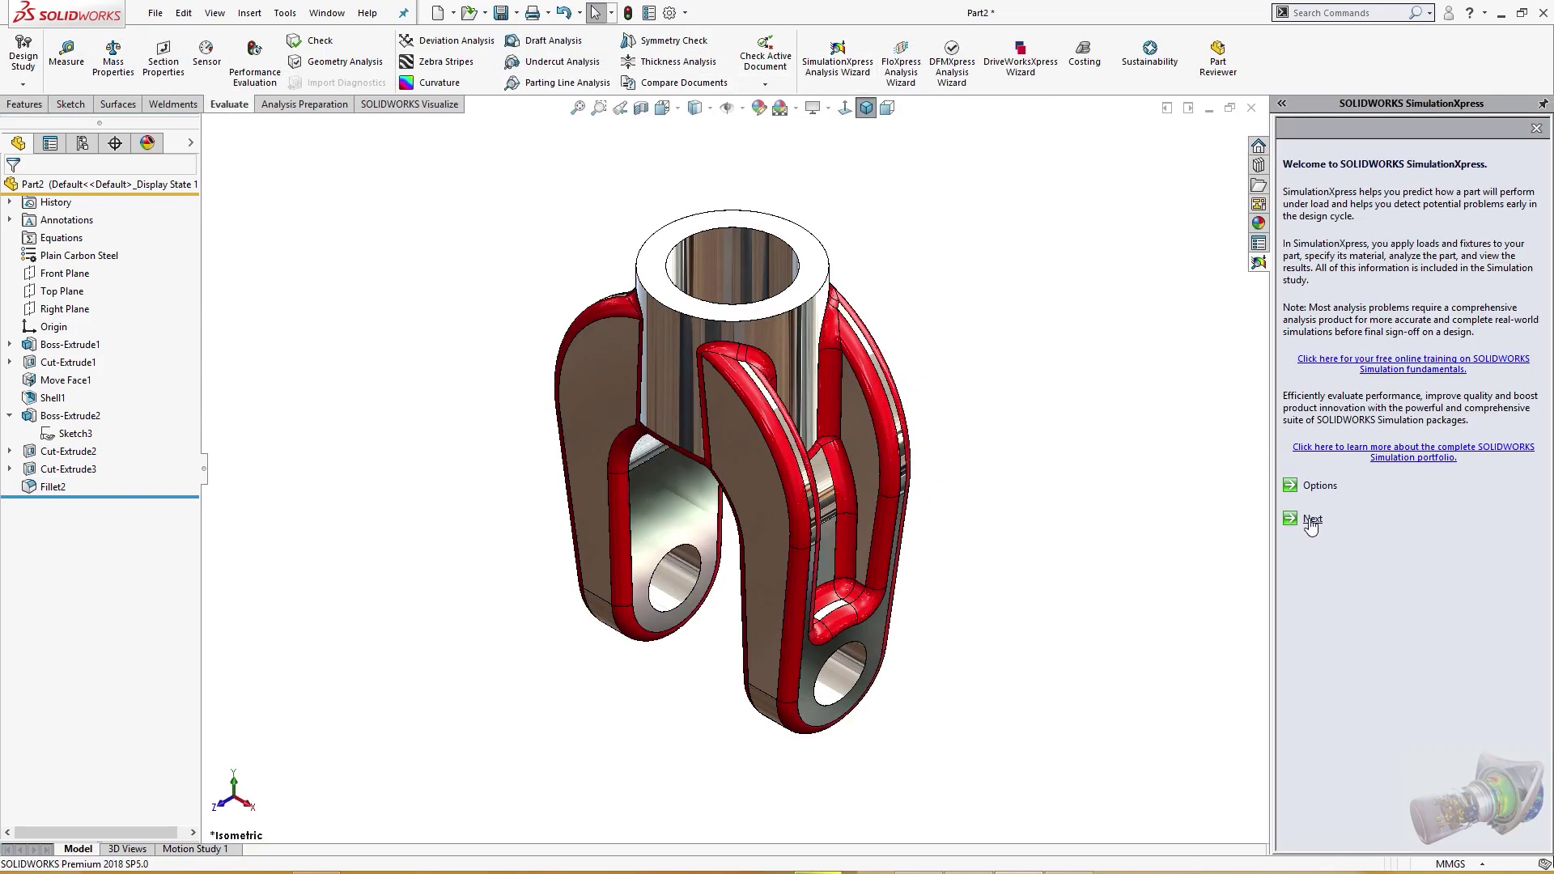
pyautogui.click(1312, 520)
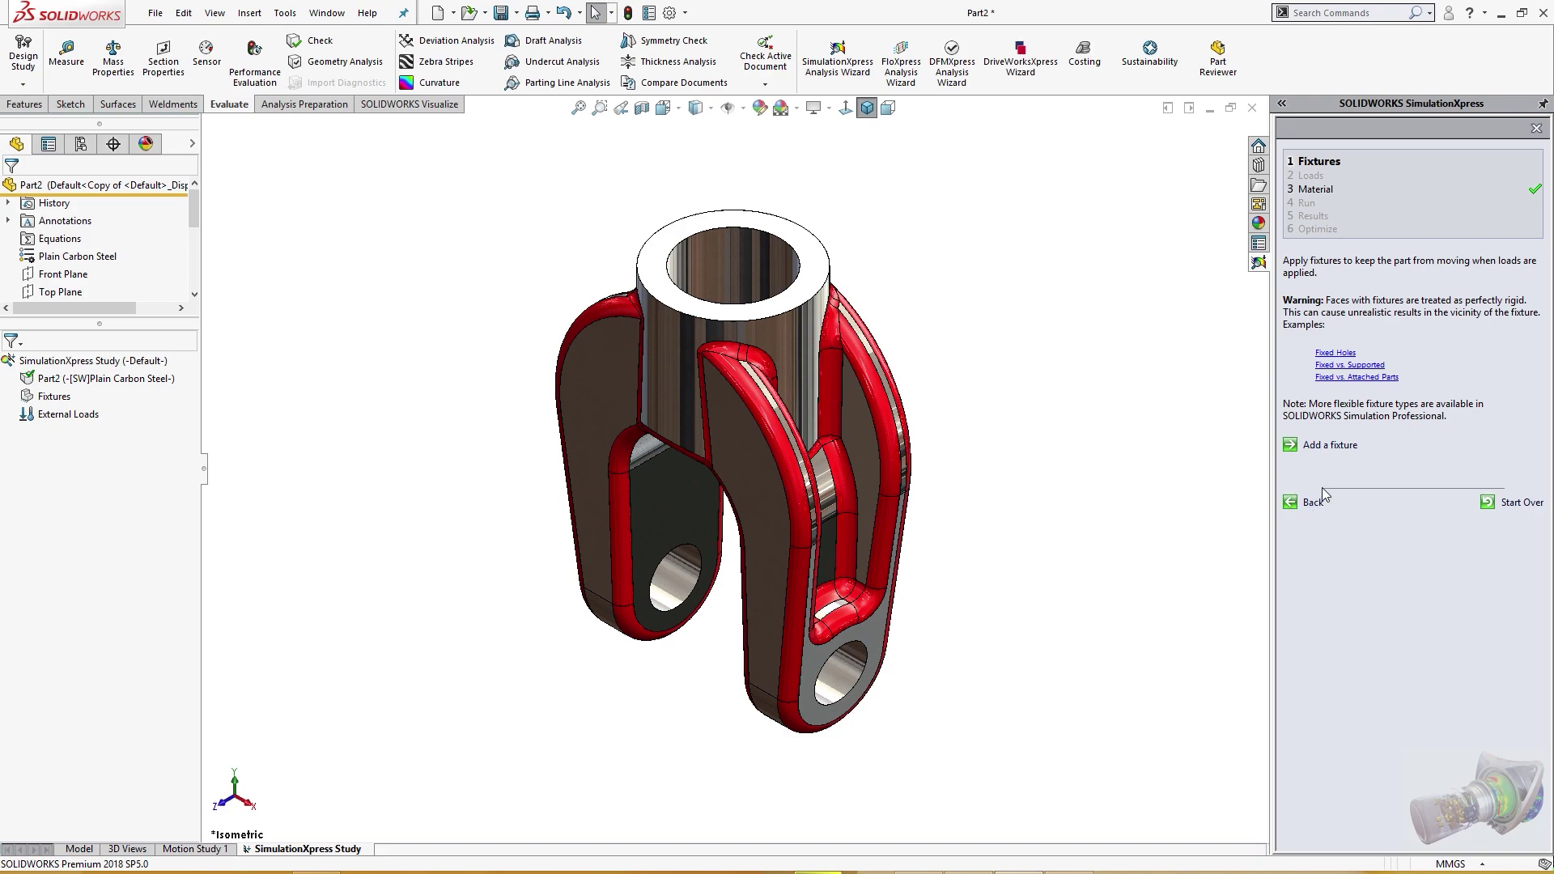
pyautogui.click(1328, 446)
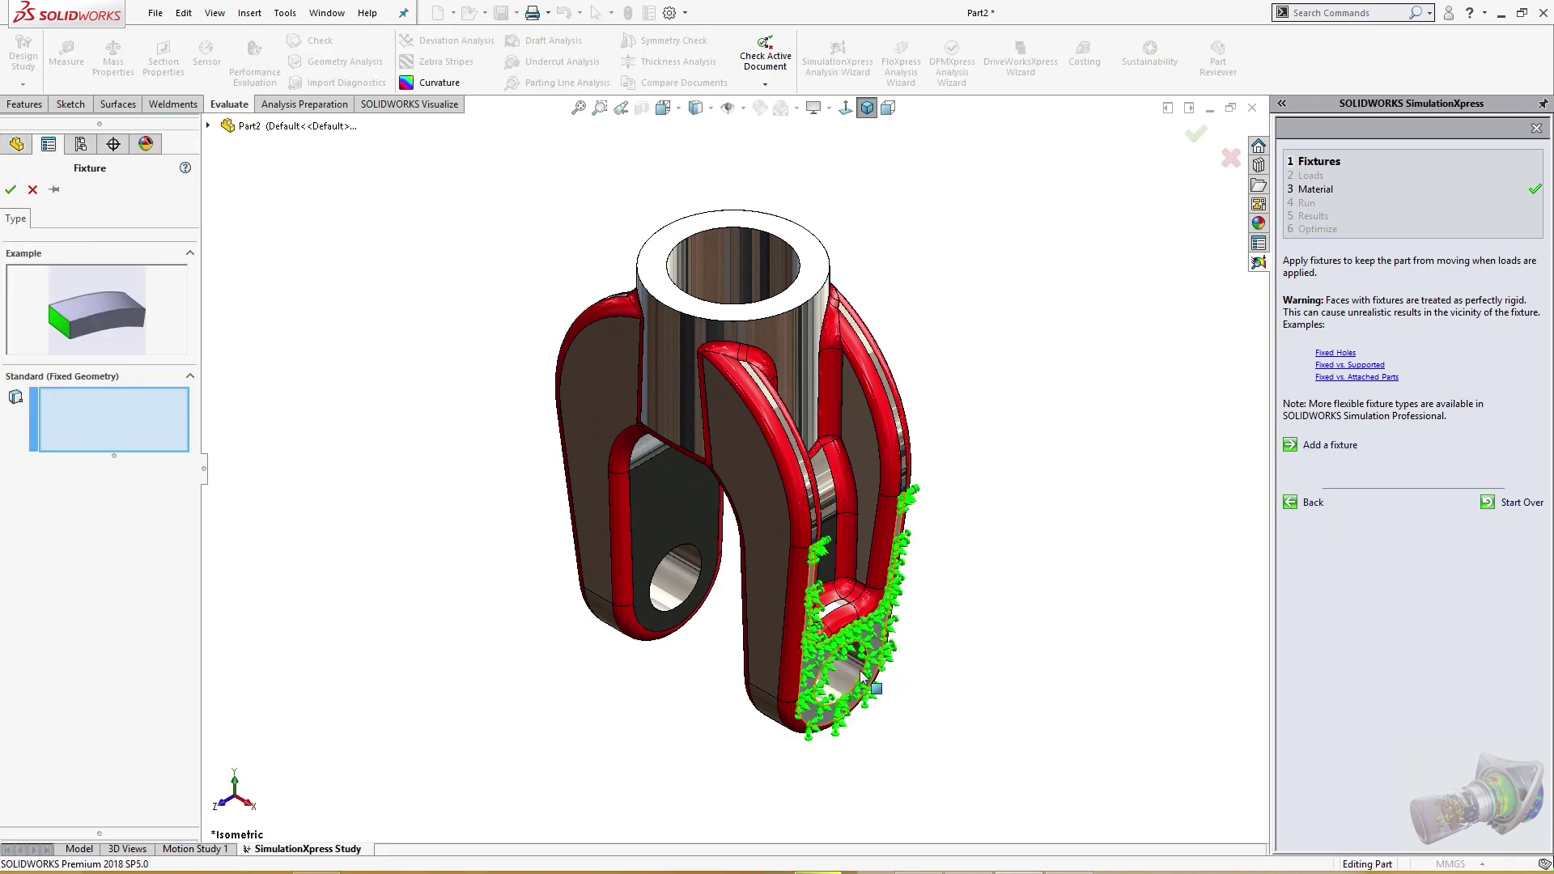
pyautogui.click(830, 668)
pyautogui.click(676, 576)
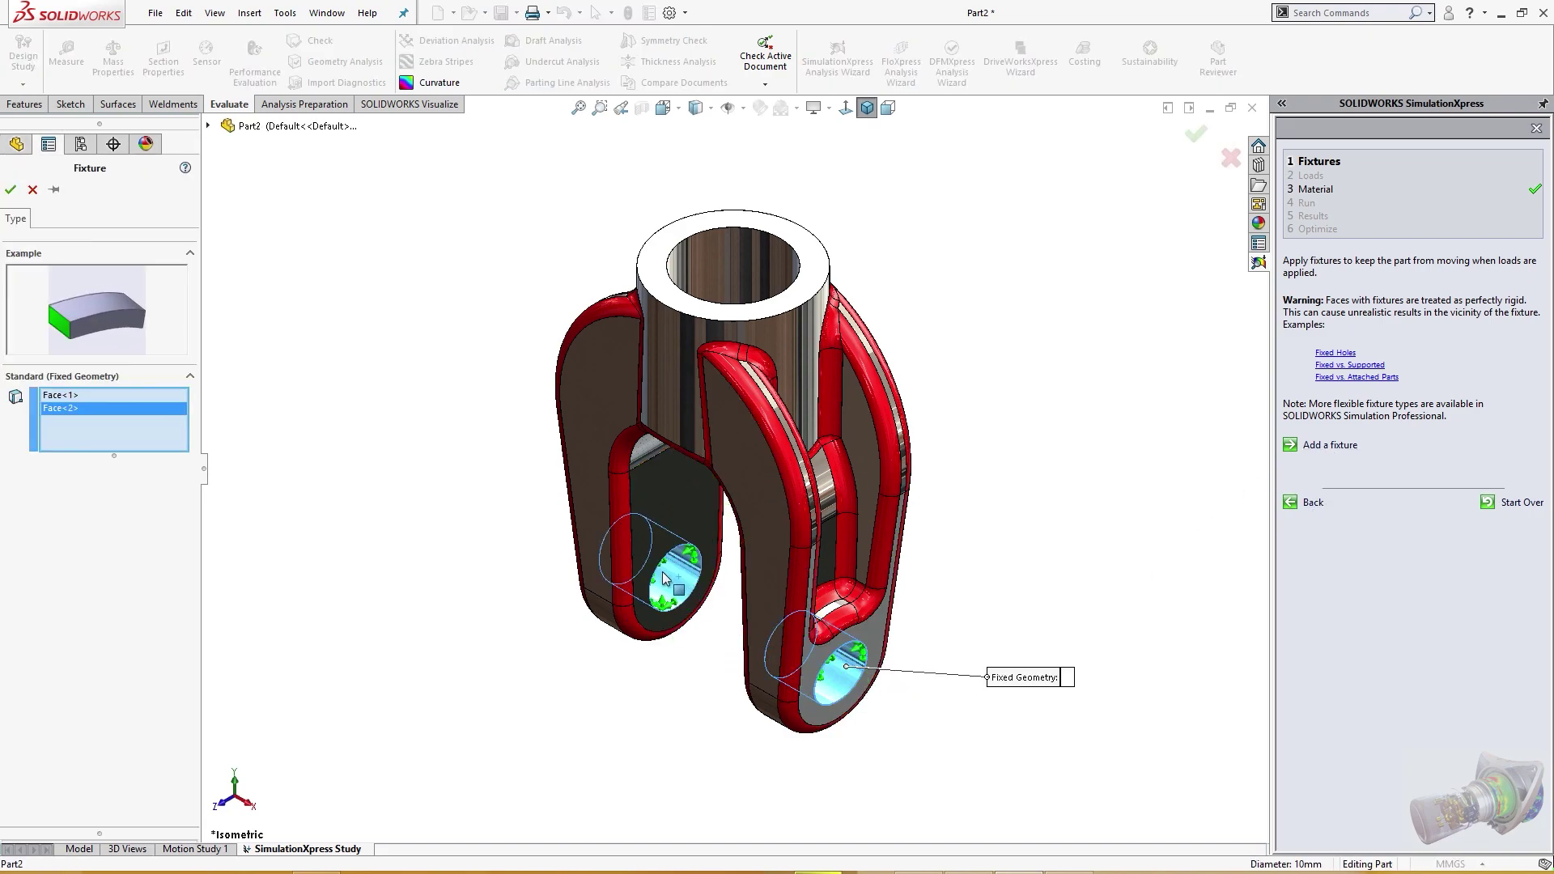
pyautogui.click(9, 192)
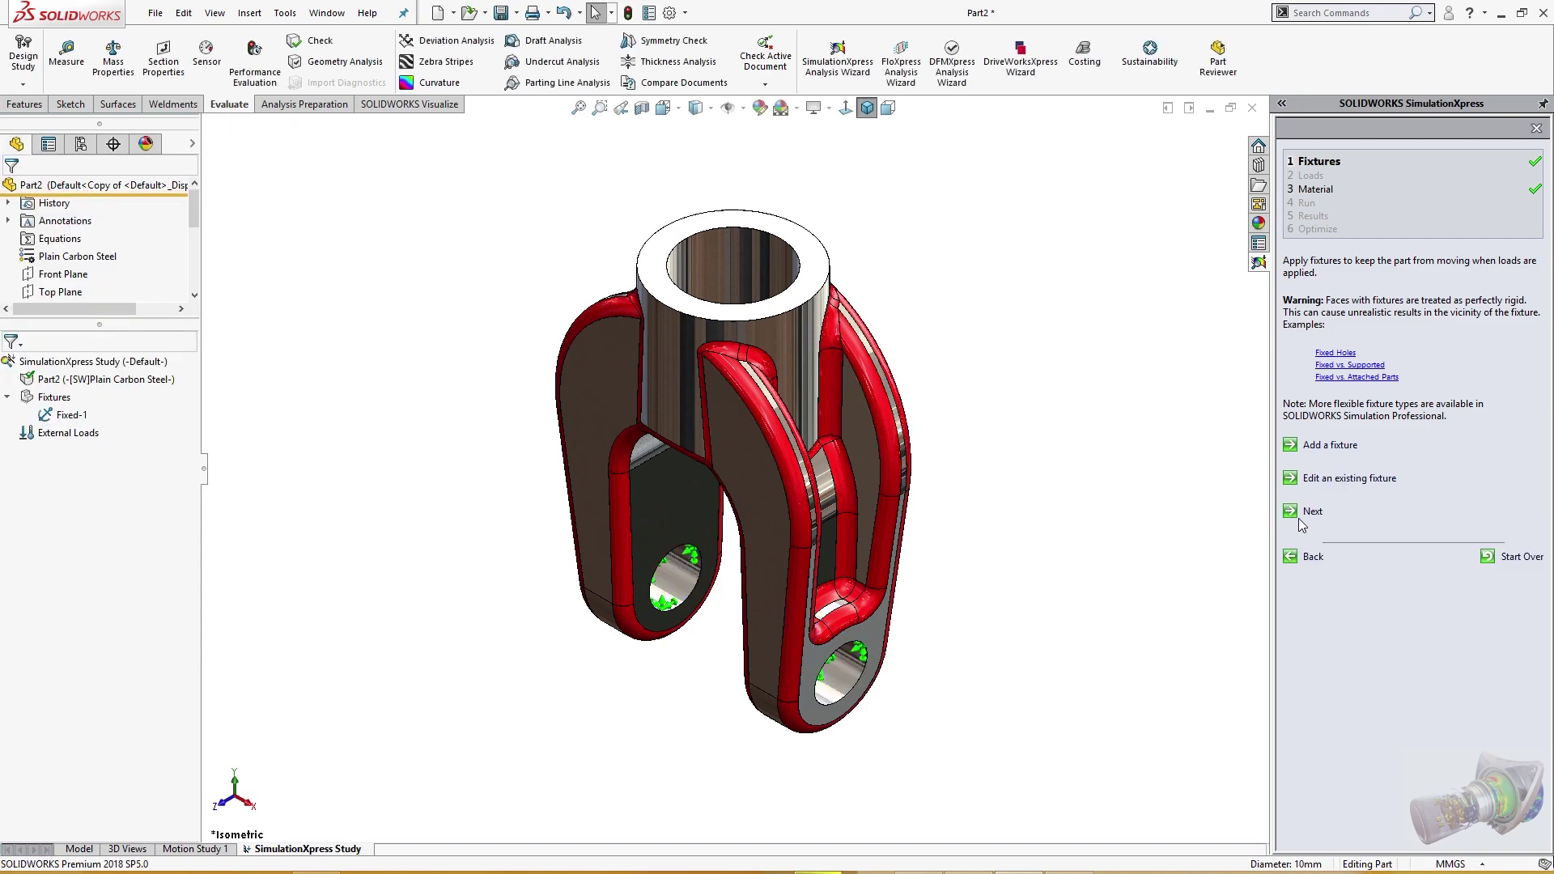
pyautogui.click(1313, 516)
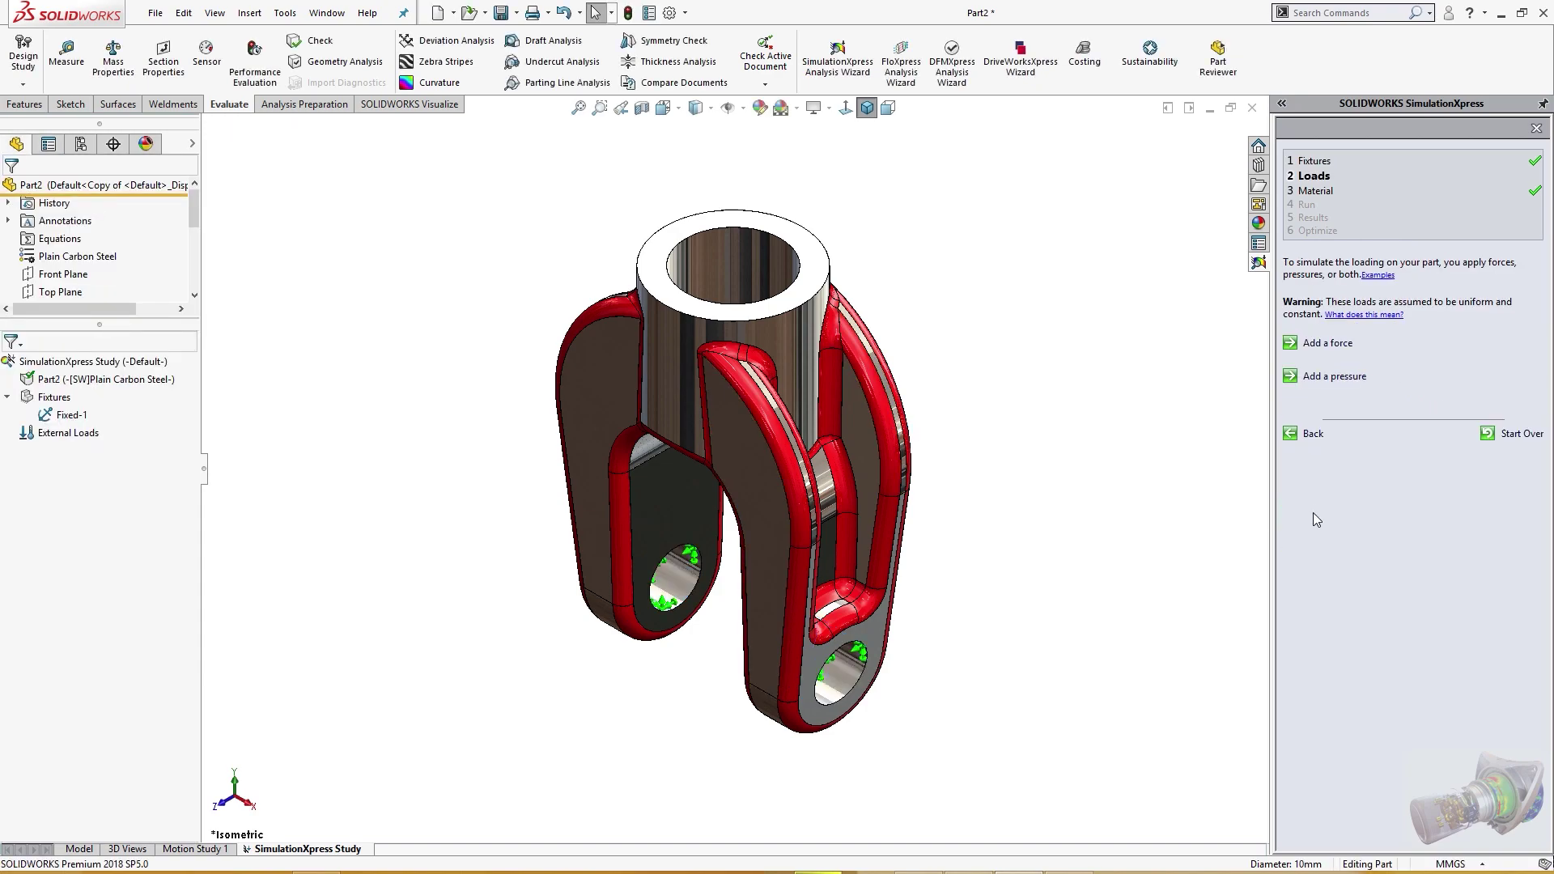
# - Apply a 10000 N force to the top boss's inner face along the Top Plane direction
pyautogui.click(1316, 345)
pyautogui.click(748, 265)
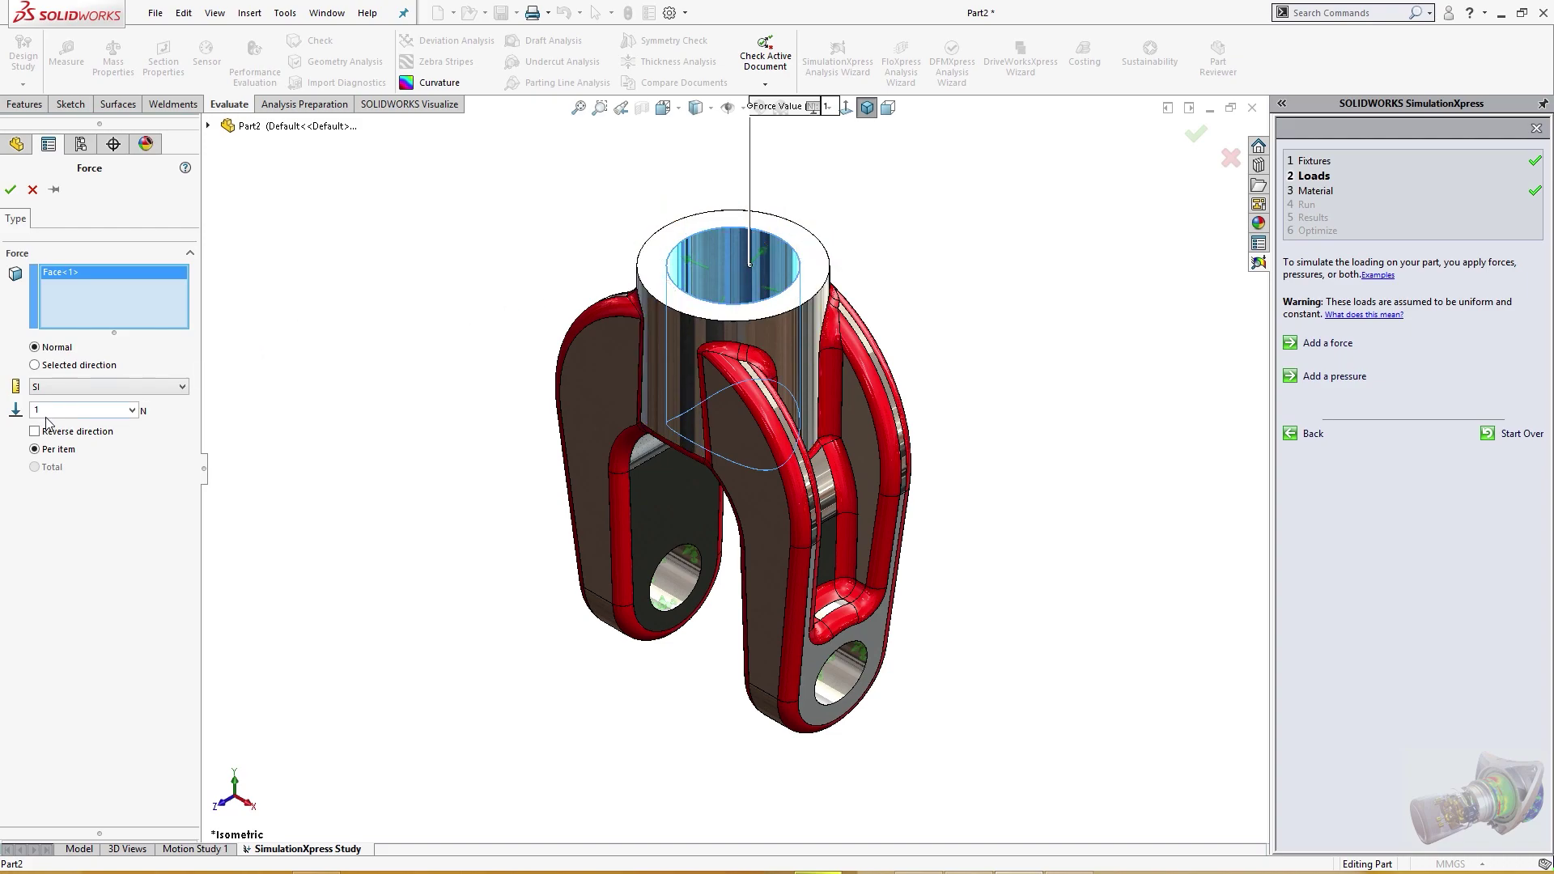
pyautogui.click(64, 365)
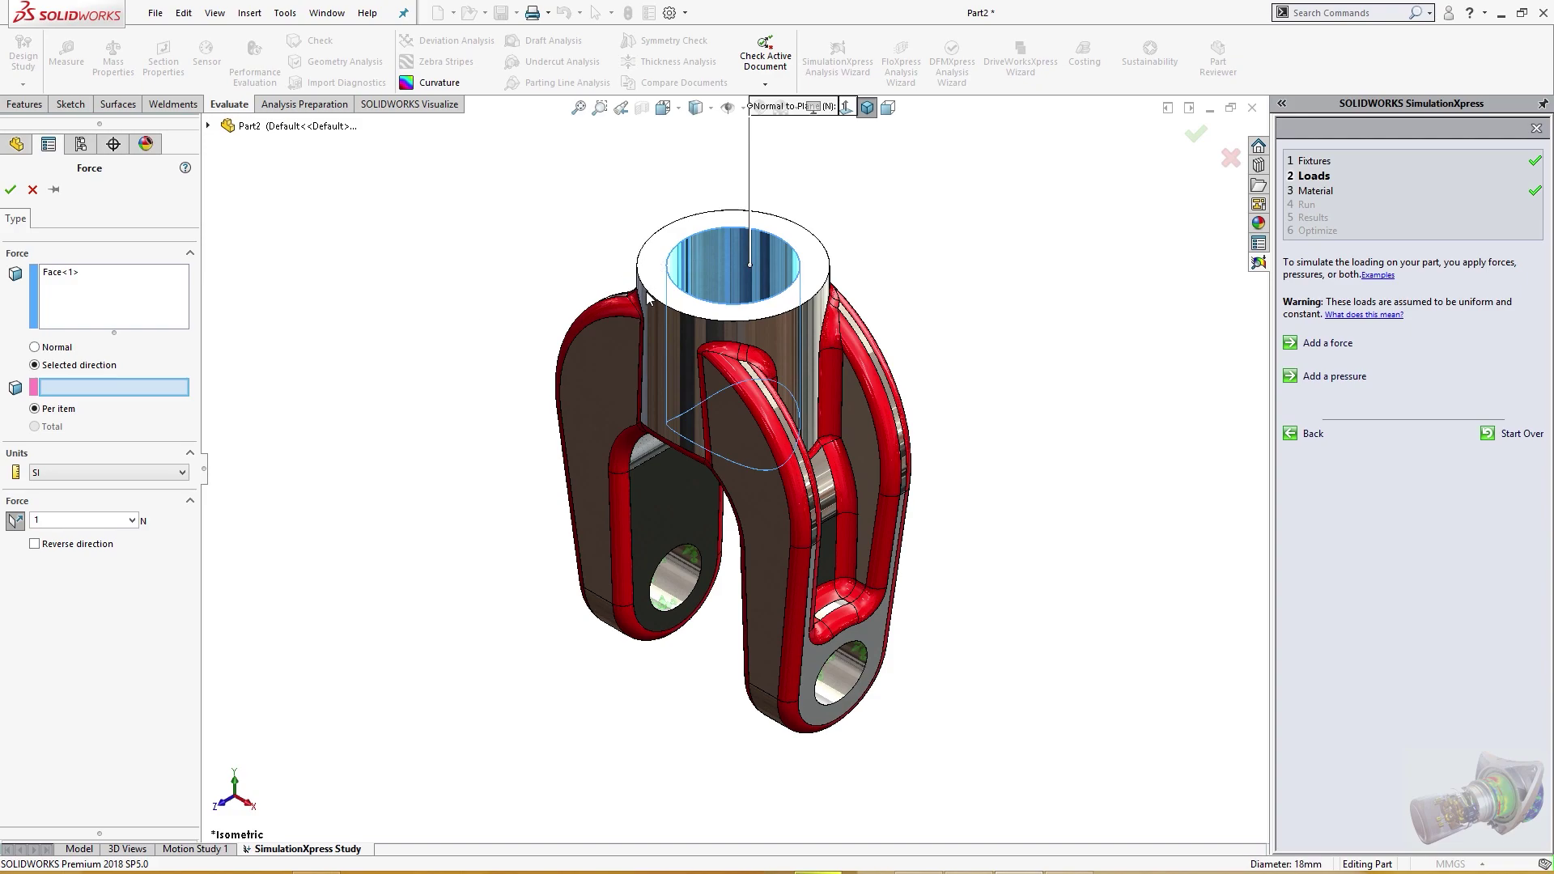
pyautogui.moveTo(647, 299); pyautogui.dragTo(694, 280, button='middle')
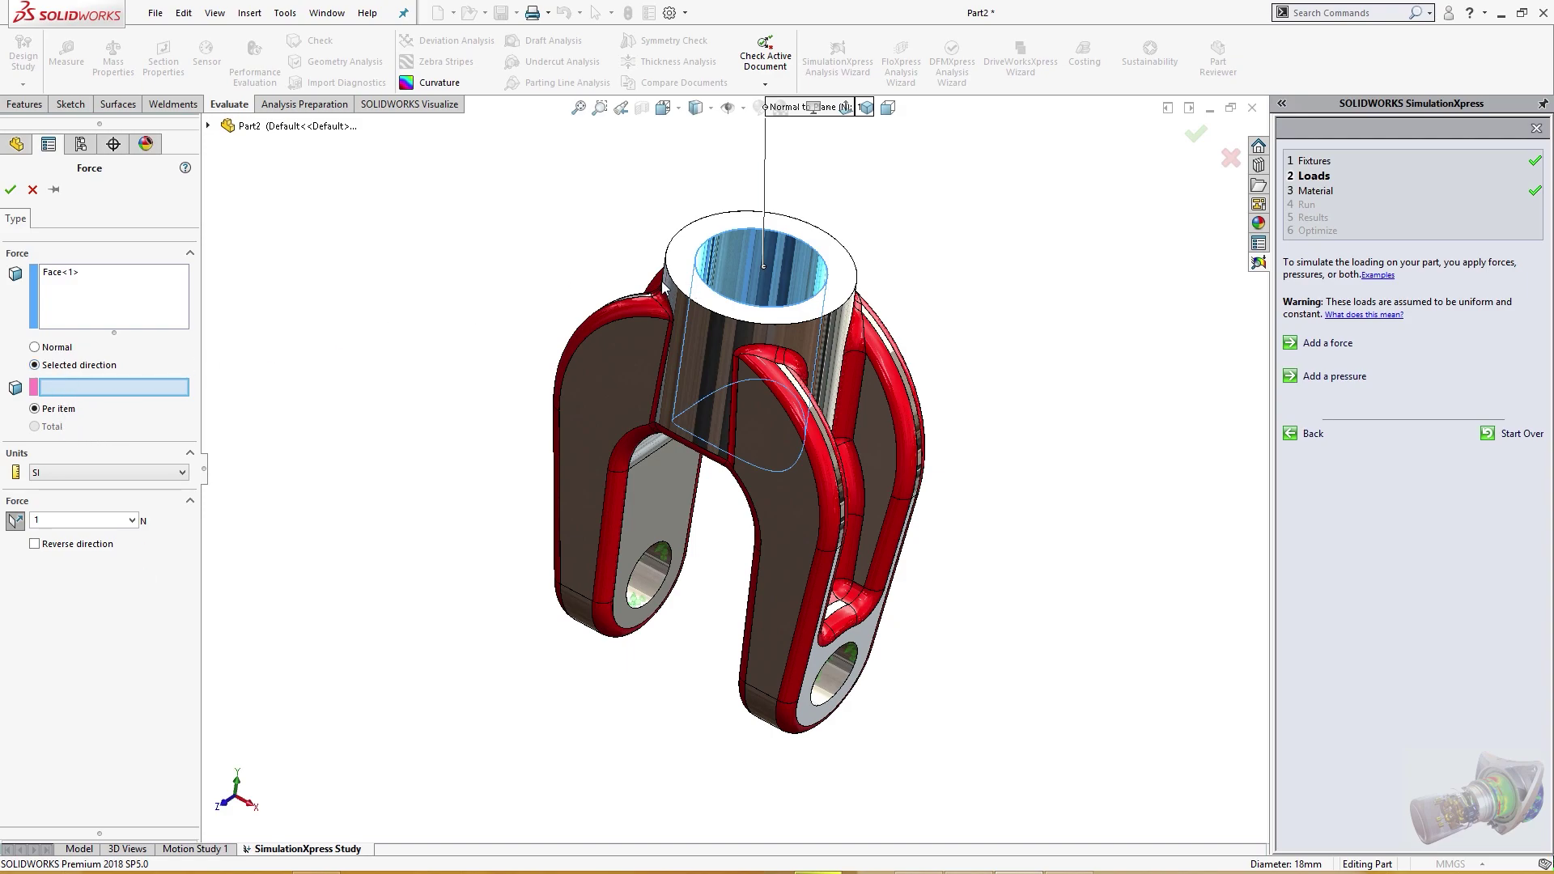
pyautogui.click(208, 127)
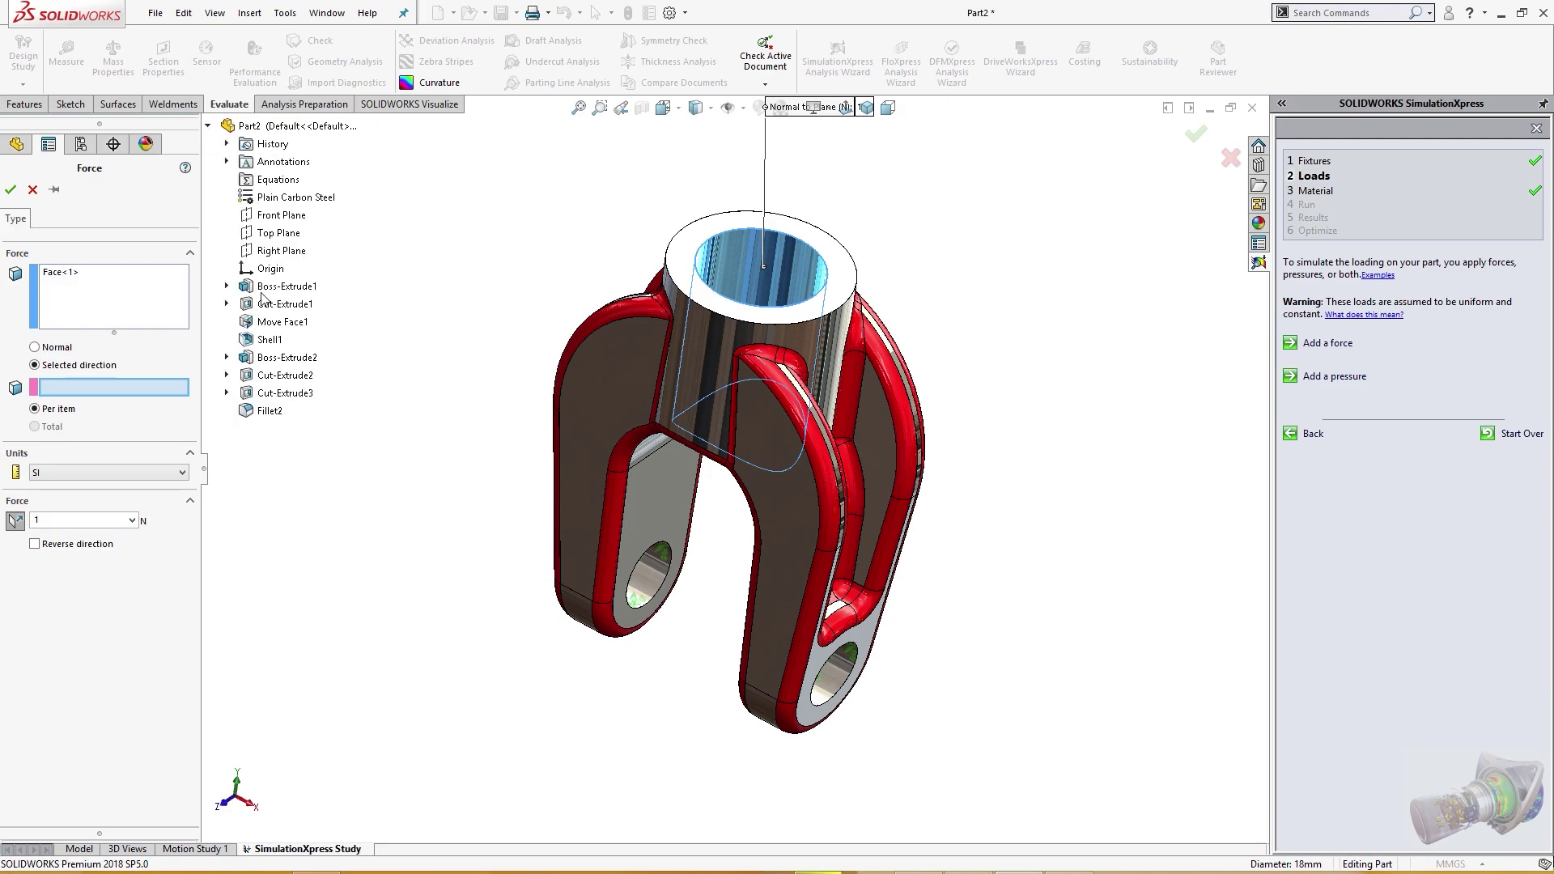
pyautogui.click(279, 233)
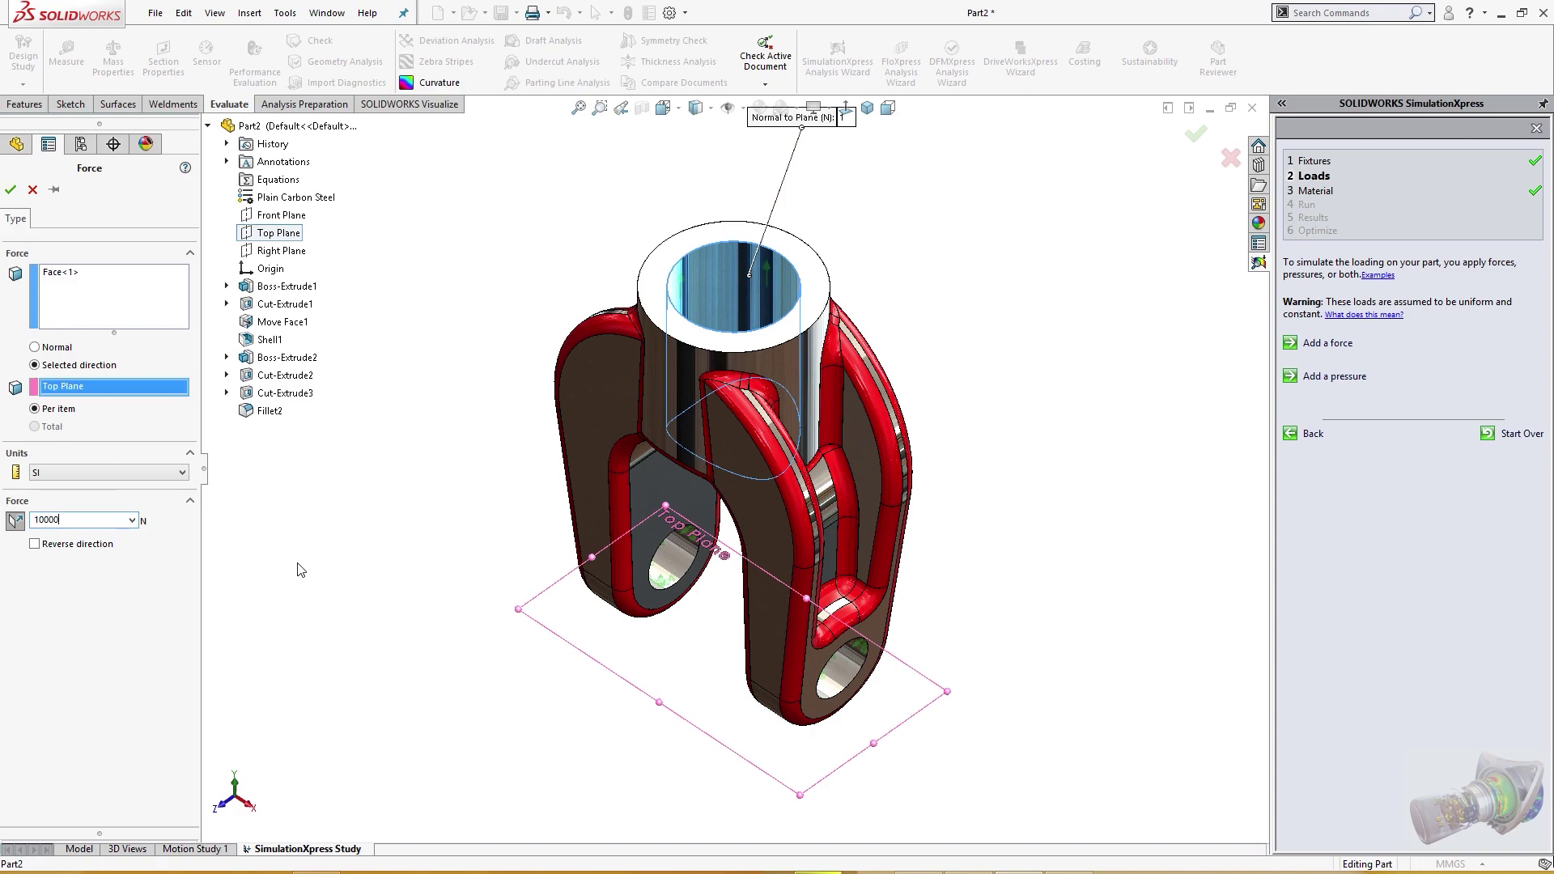
pyautogui.moveTo(304, 568)
pyautogui.mouseDown(button='middle')
pyautogui.moveTo(328, 571)
pyautogui.moveTo(311, 576)
pyautogui.moveTo(314, 561)
pyautogui.mouseUp(button='middle')
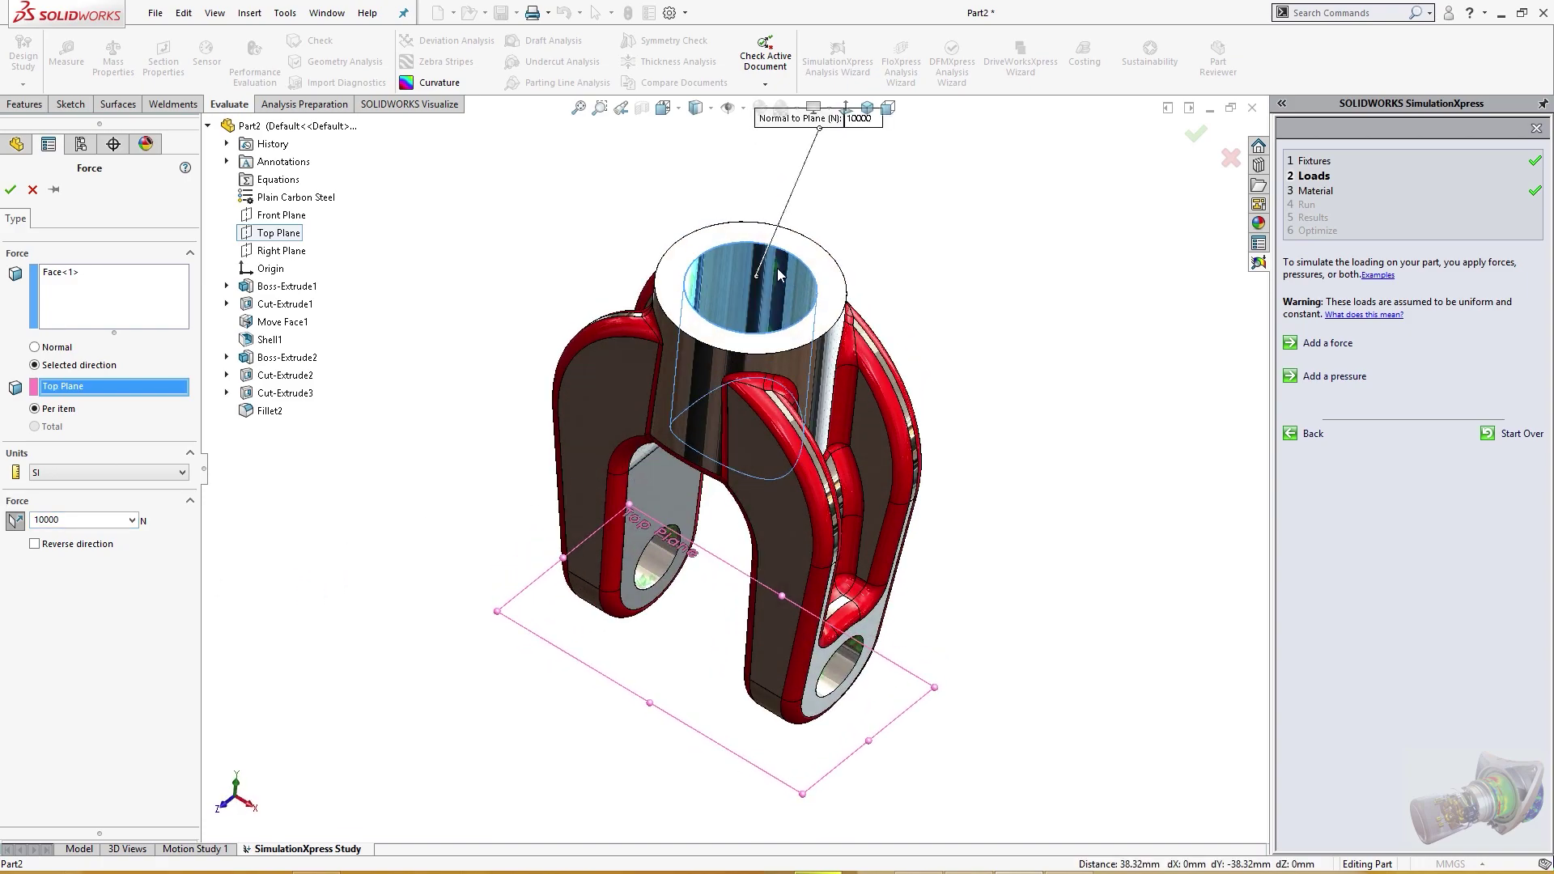
pyautogui.moveTo(615, 617); pyautogui.dragTo(370, 465, button='middle')
pyautogui.click(11, 190)
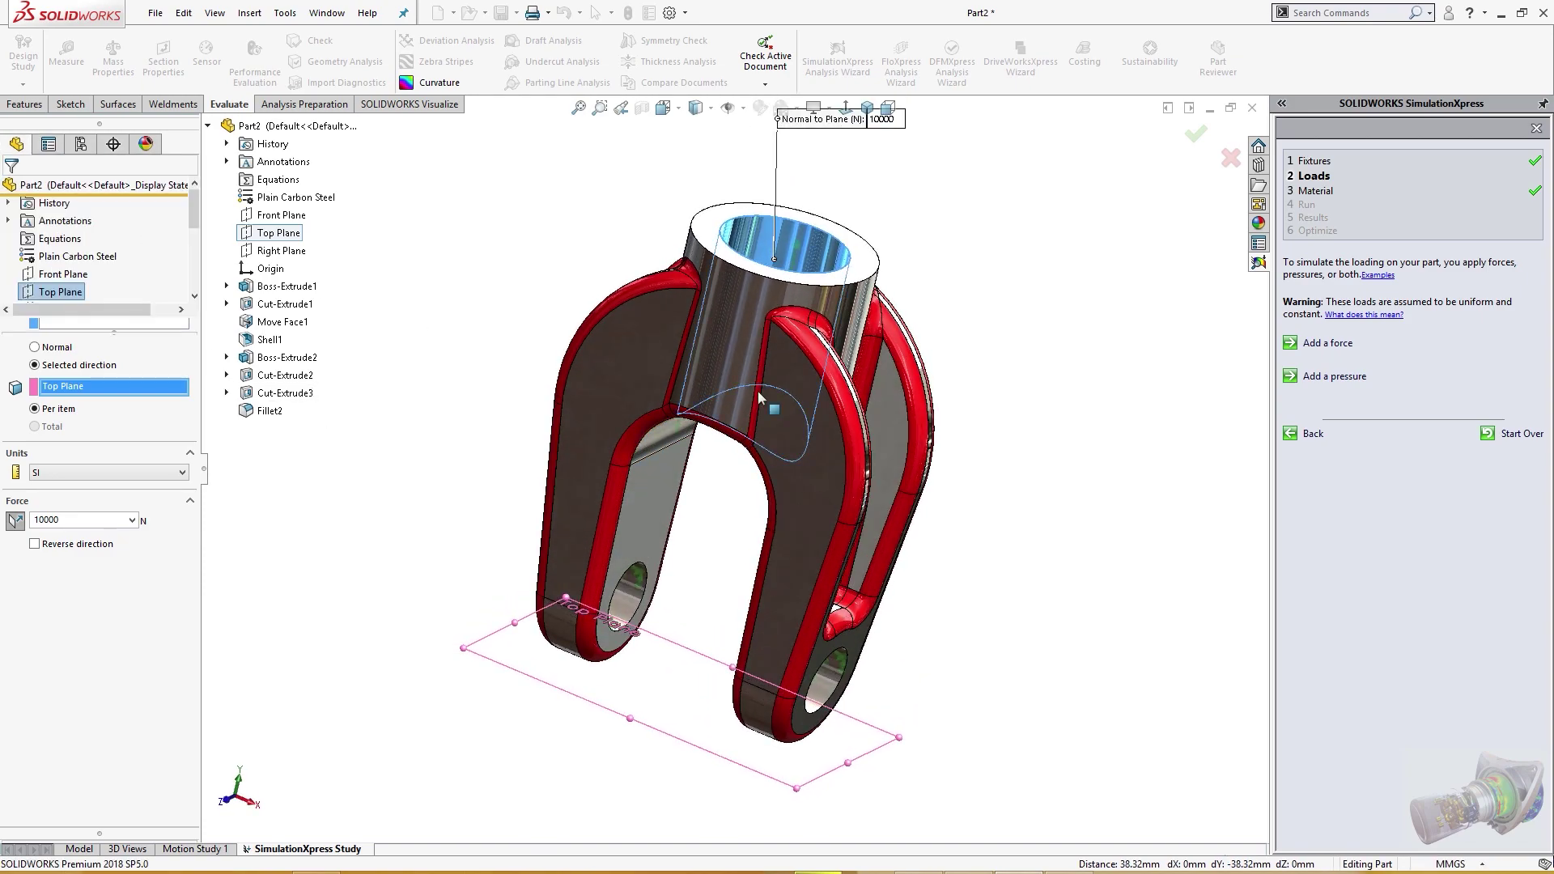
pyautogui.click(1313, 451)
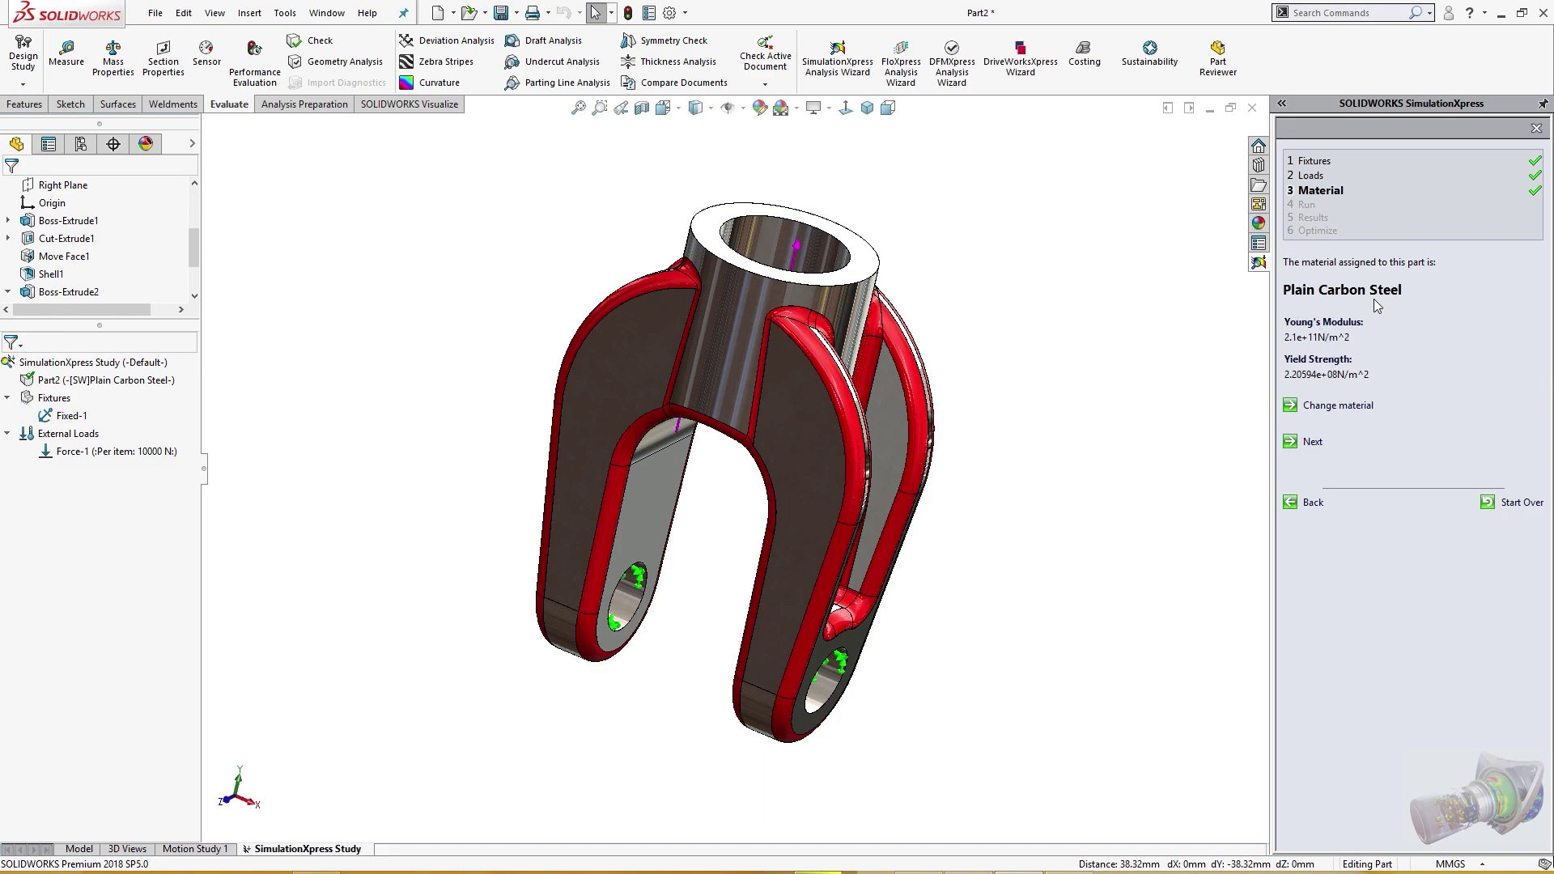
# - Run the SimulationXpress study and show the factor-of-safety plot, lowest FOS 2.78129
pyautogui.click(1311, 451)
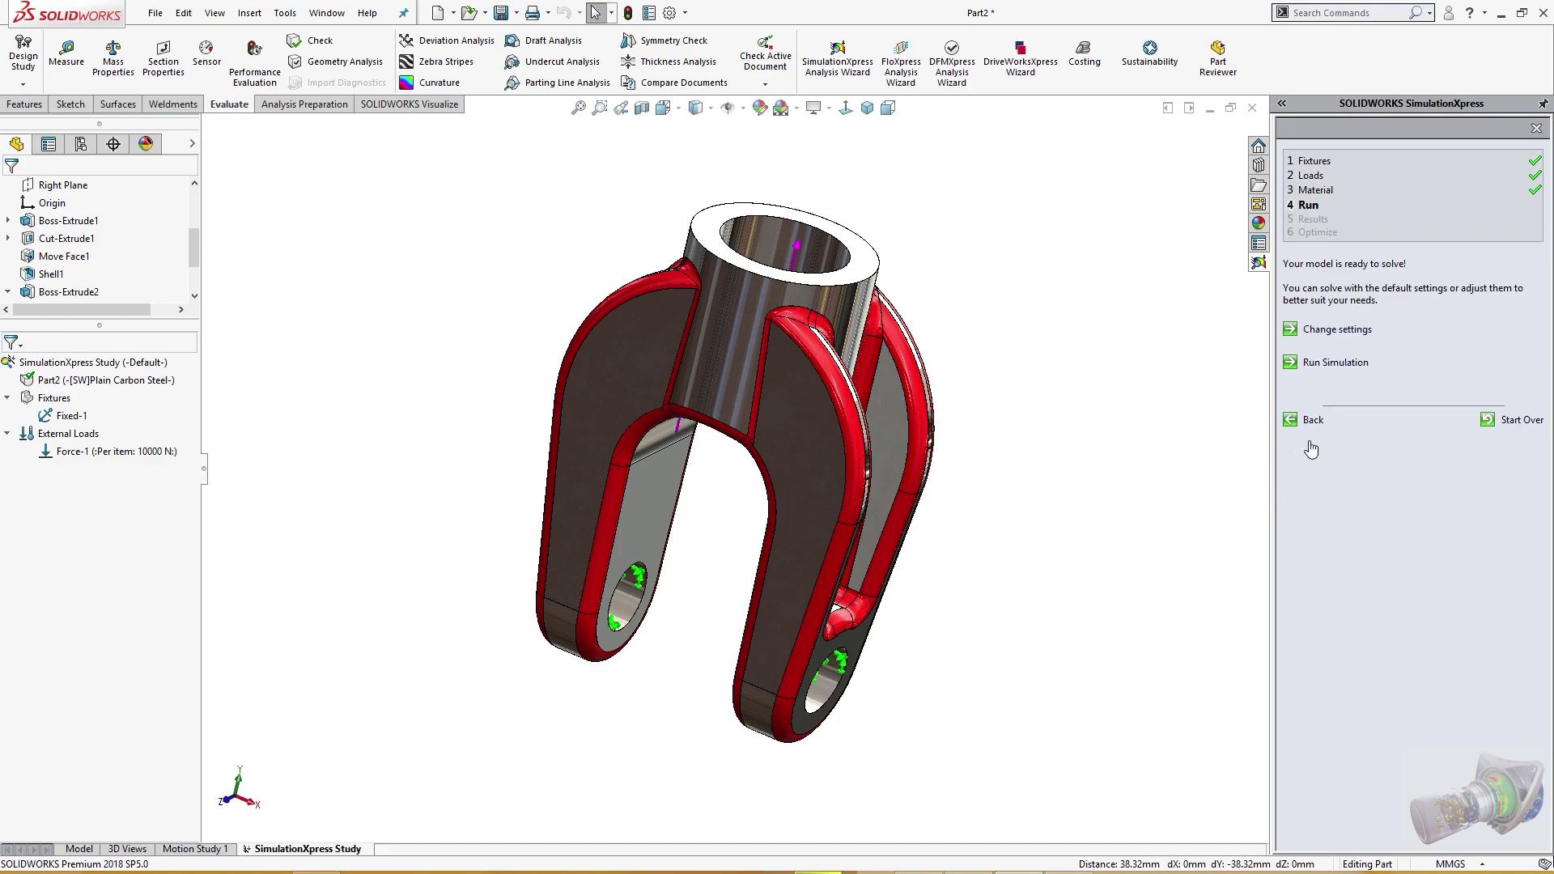
pyautogui.click(1322, 365)
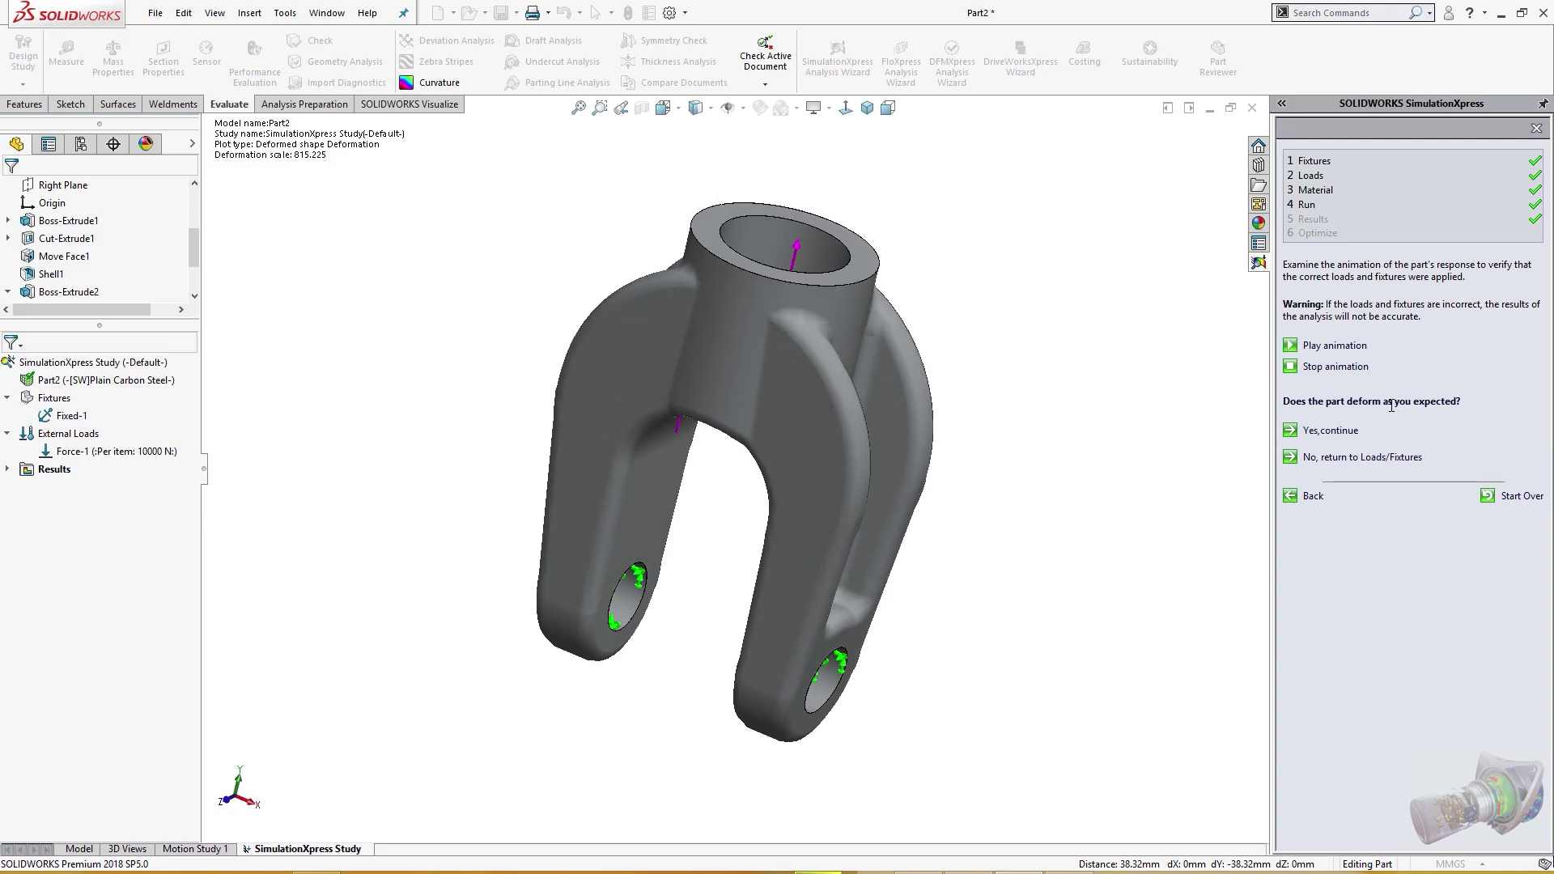
pyautogui.click(1331, 430)
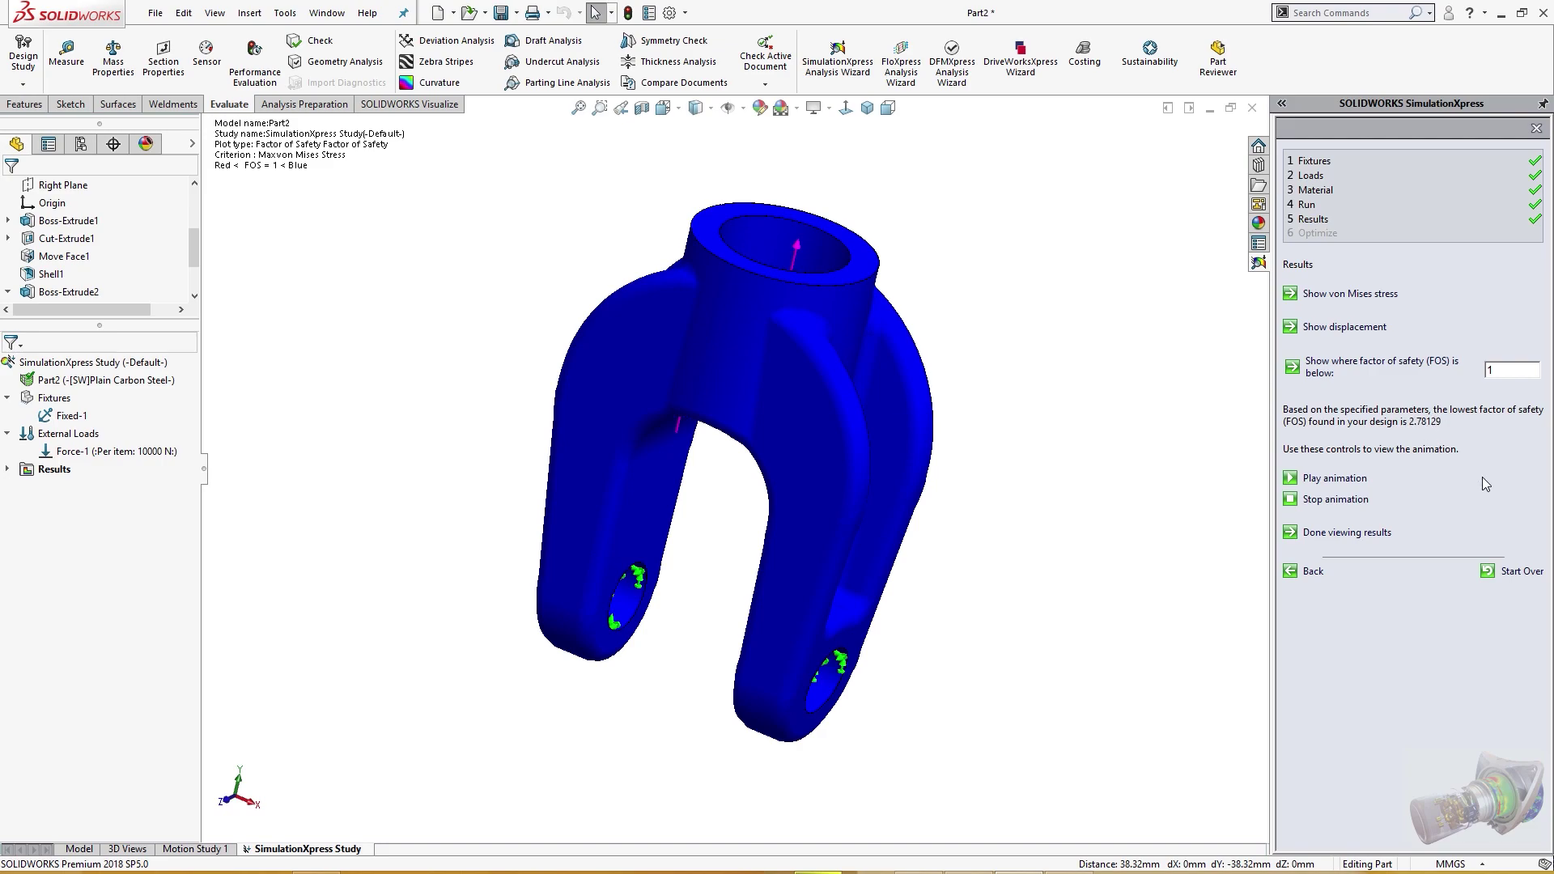
# - Return the results plot to the isometric view and close the SimulationXpress wizard
pyautogui.moveTo(1097, 479); pyautogui.dragTo(1128, 450, button='middle')
pyautogui.hotkey('ctrl', '7')
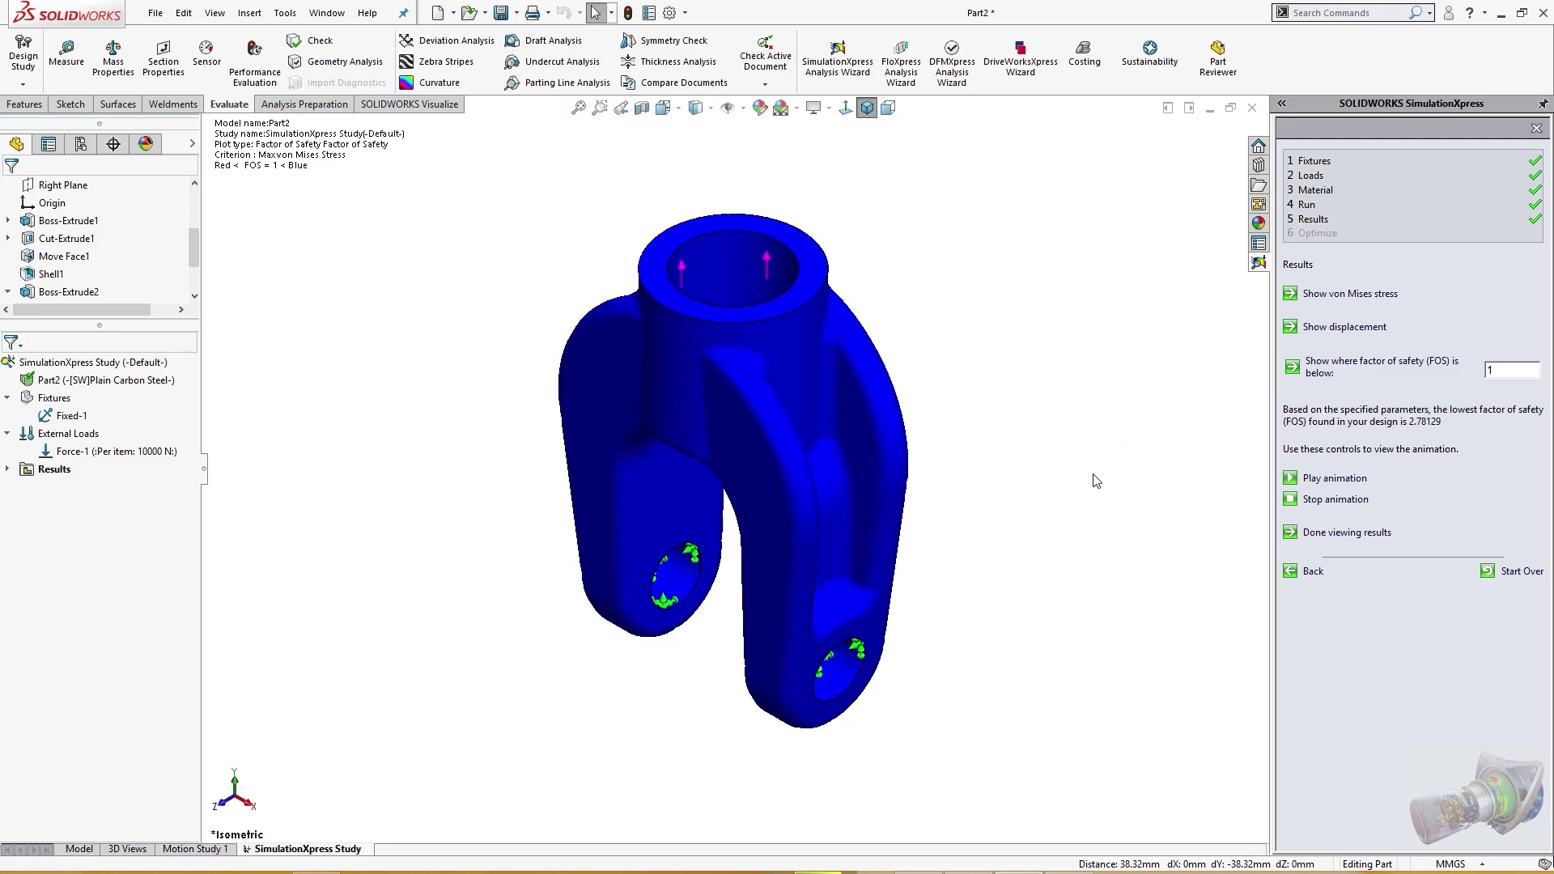
pyautogui.click(1535, 127)
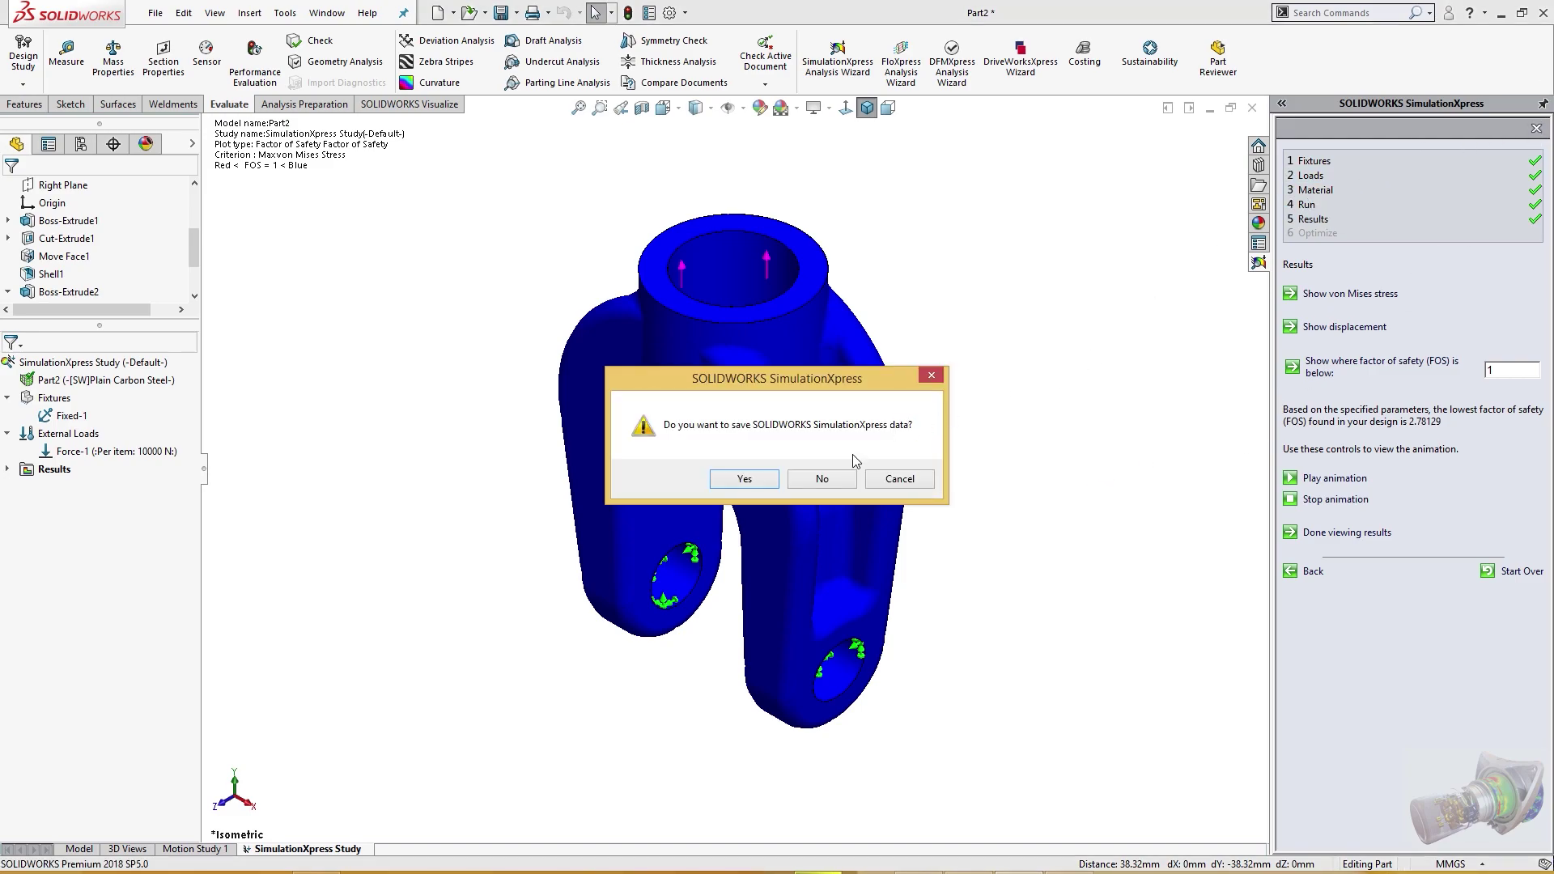
# - Decline saving the SimulationXpress data, then orbit the red-filleted steel fork and return to isometric
pyautogui.click(822, 479)
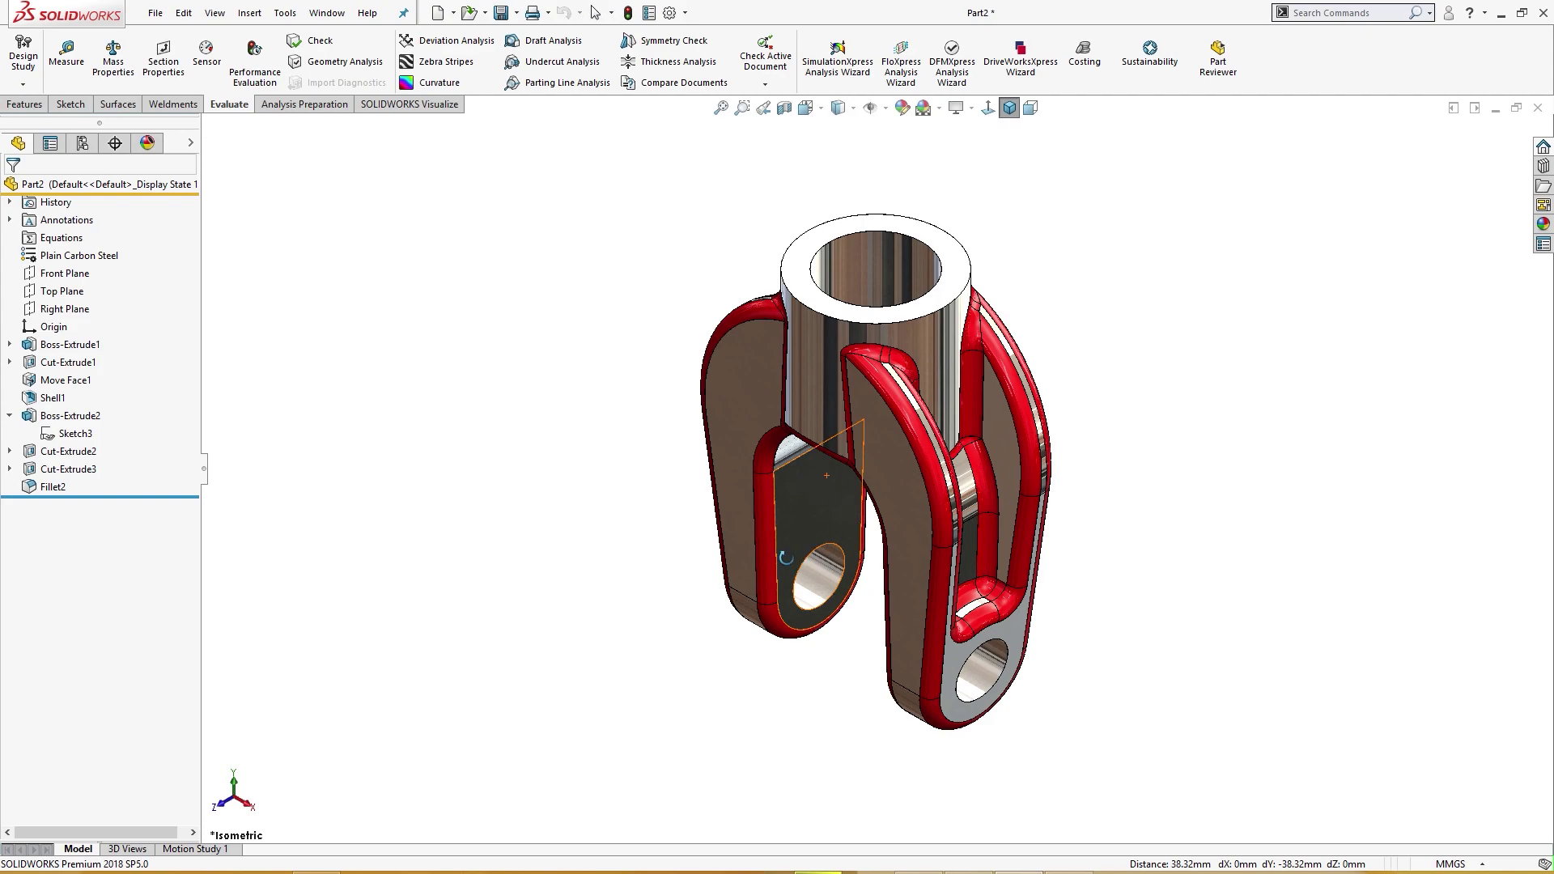
pyautogui.moveTo(846, 571); pyautogui.dragTo(809, 559, button='middle')
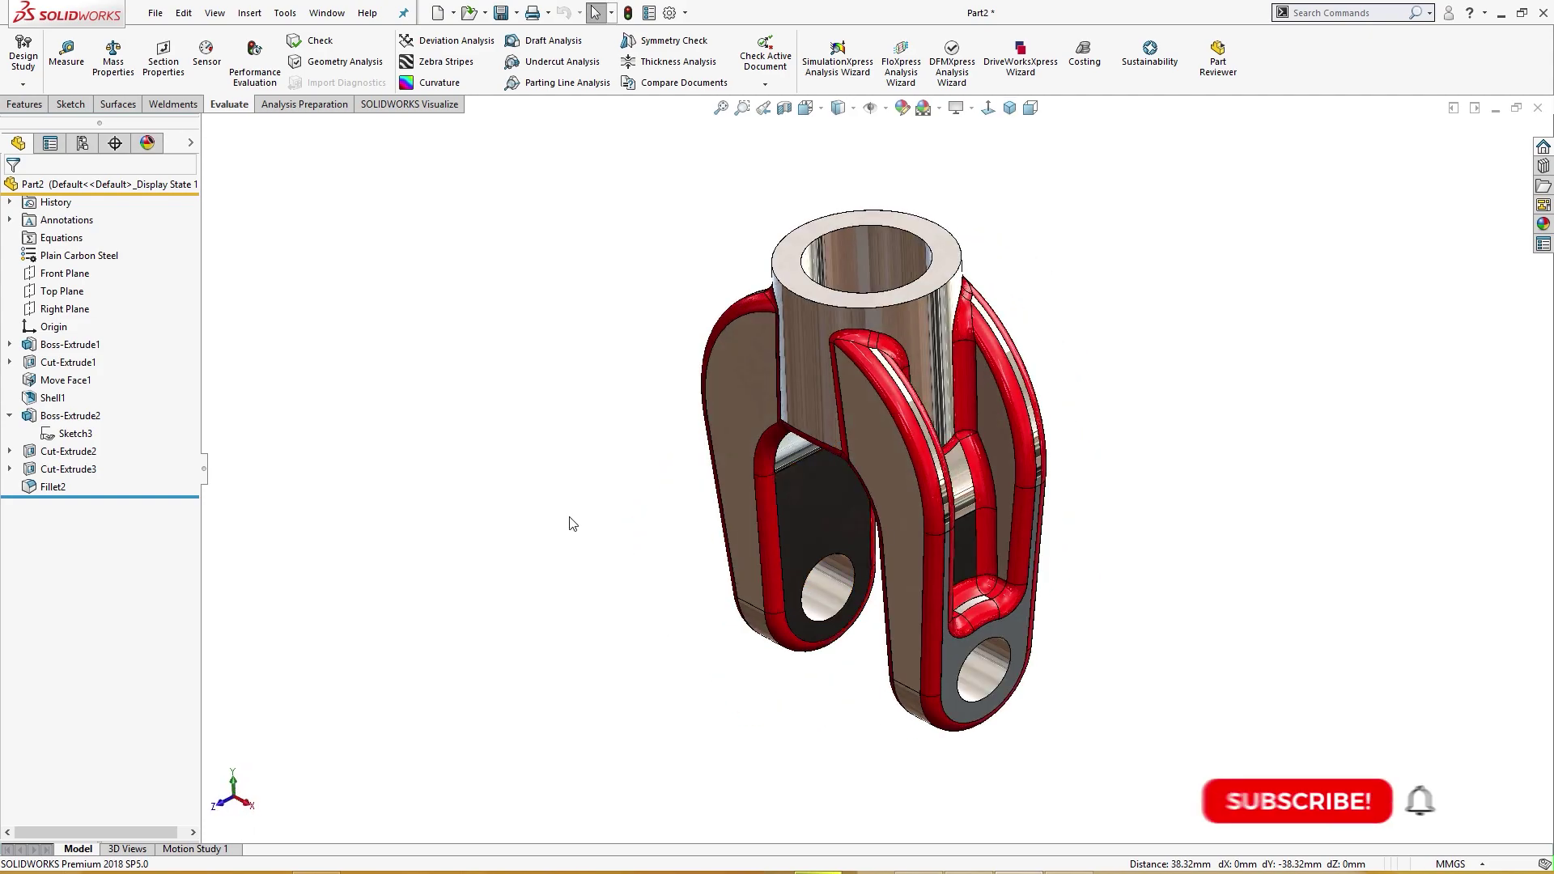
pyautogui.hotkey('ctrl', '7')
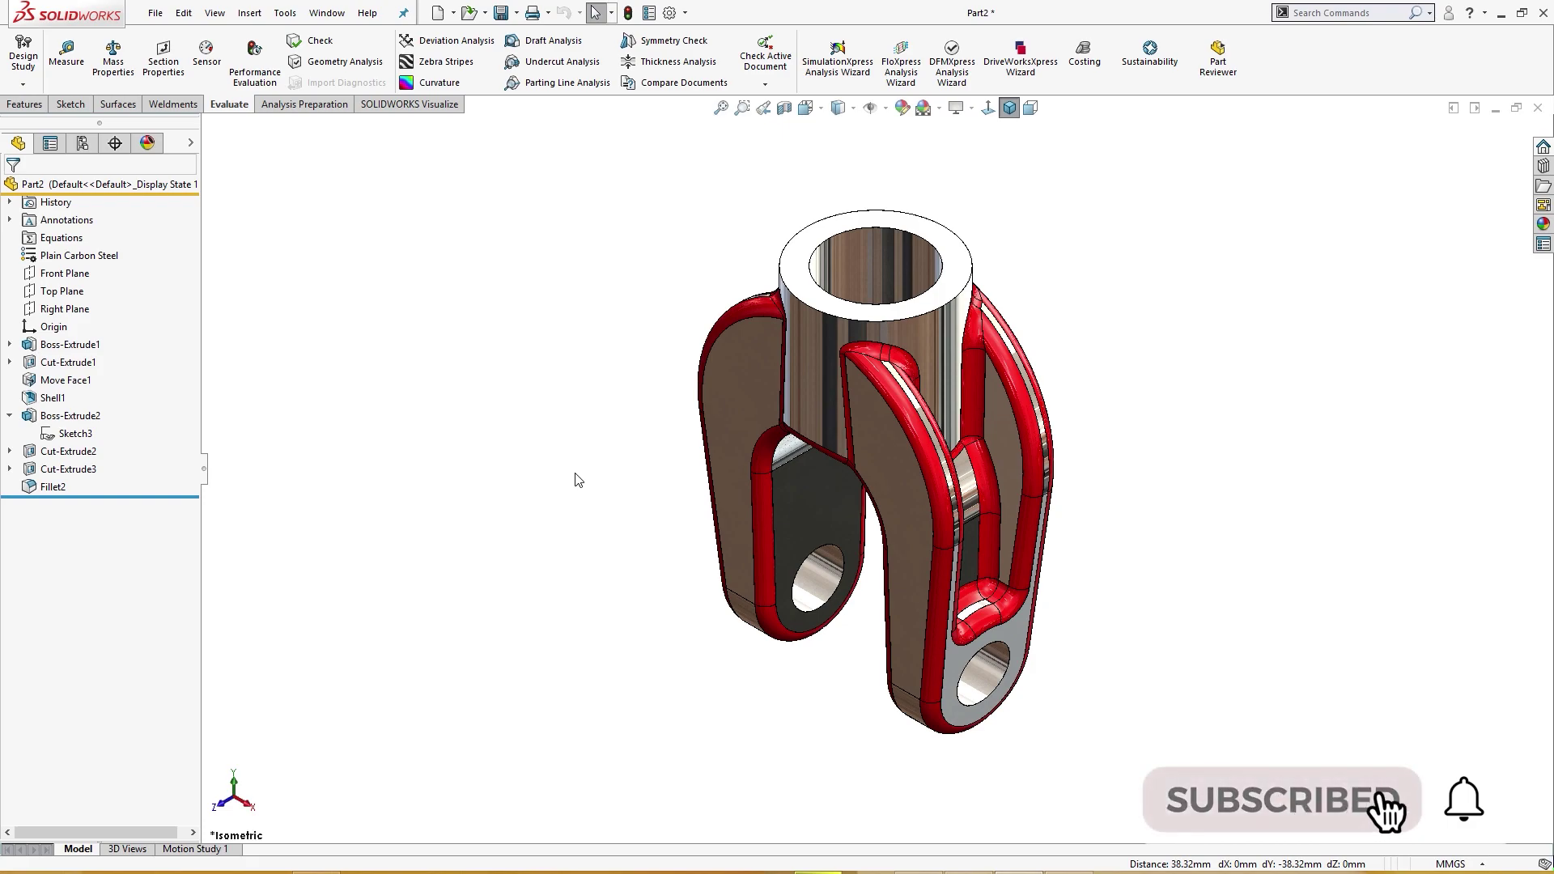
pyautogui.moveTo(576, 478); pyautogui.dragTo(636, 472, button='middle')
pyautogui.hotkey('ctrl', '7')
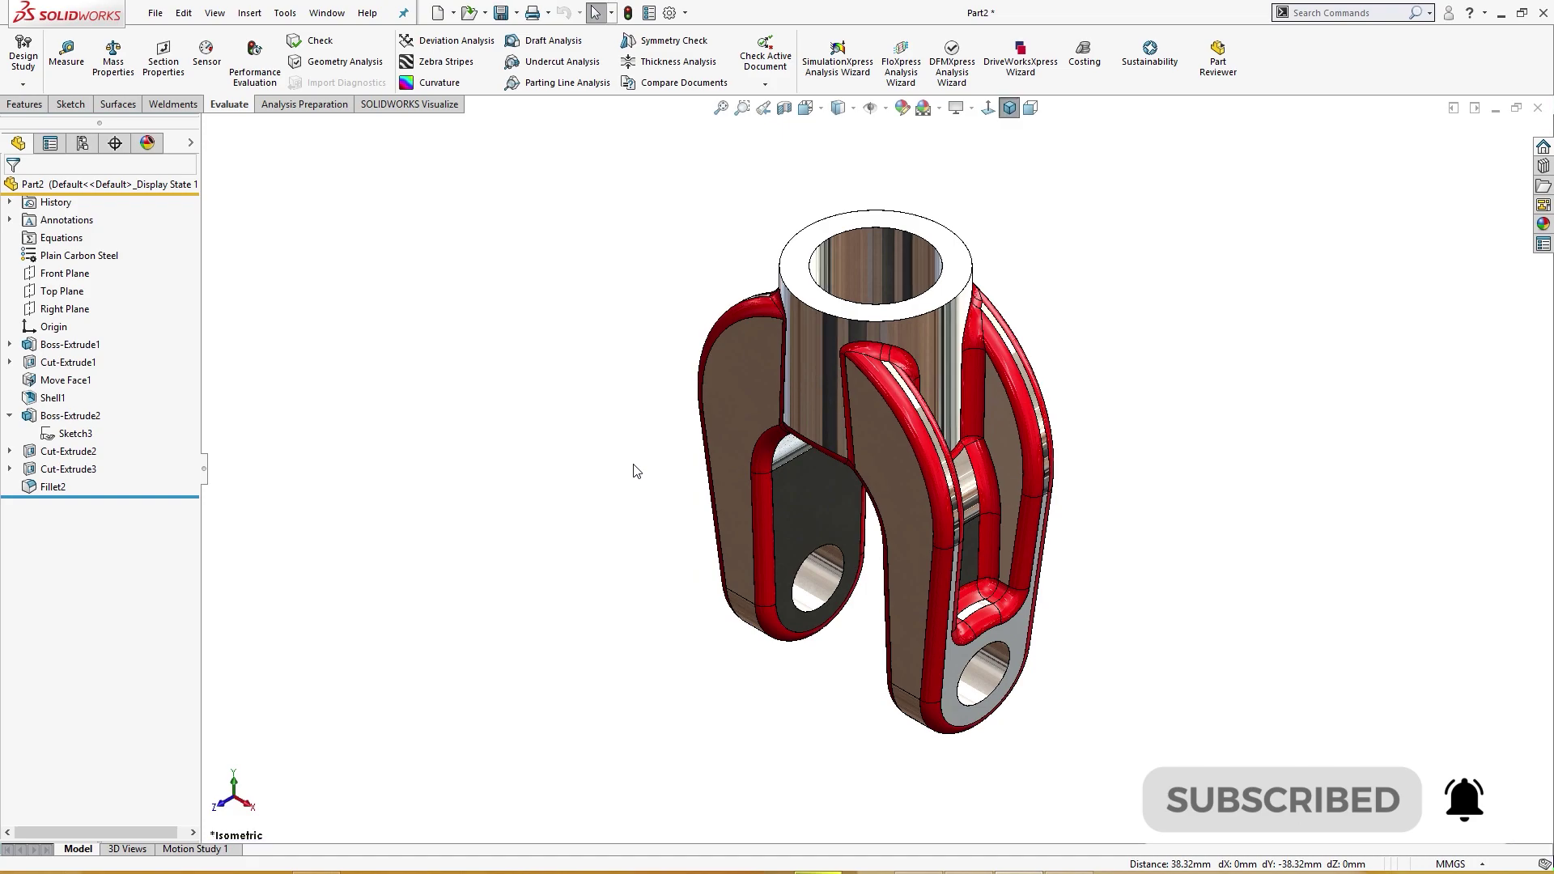